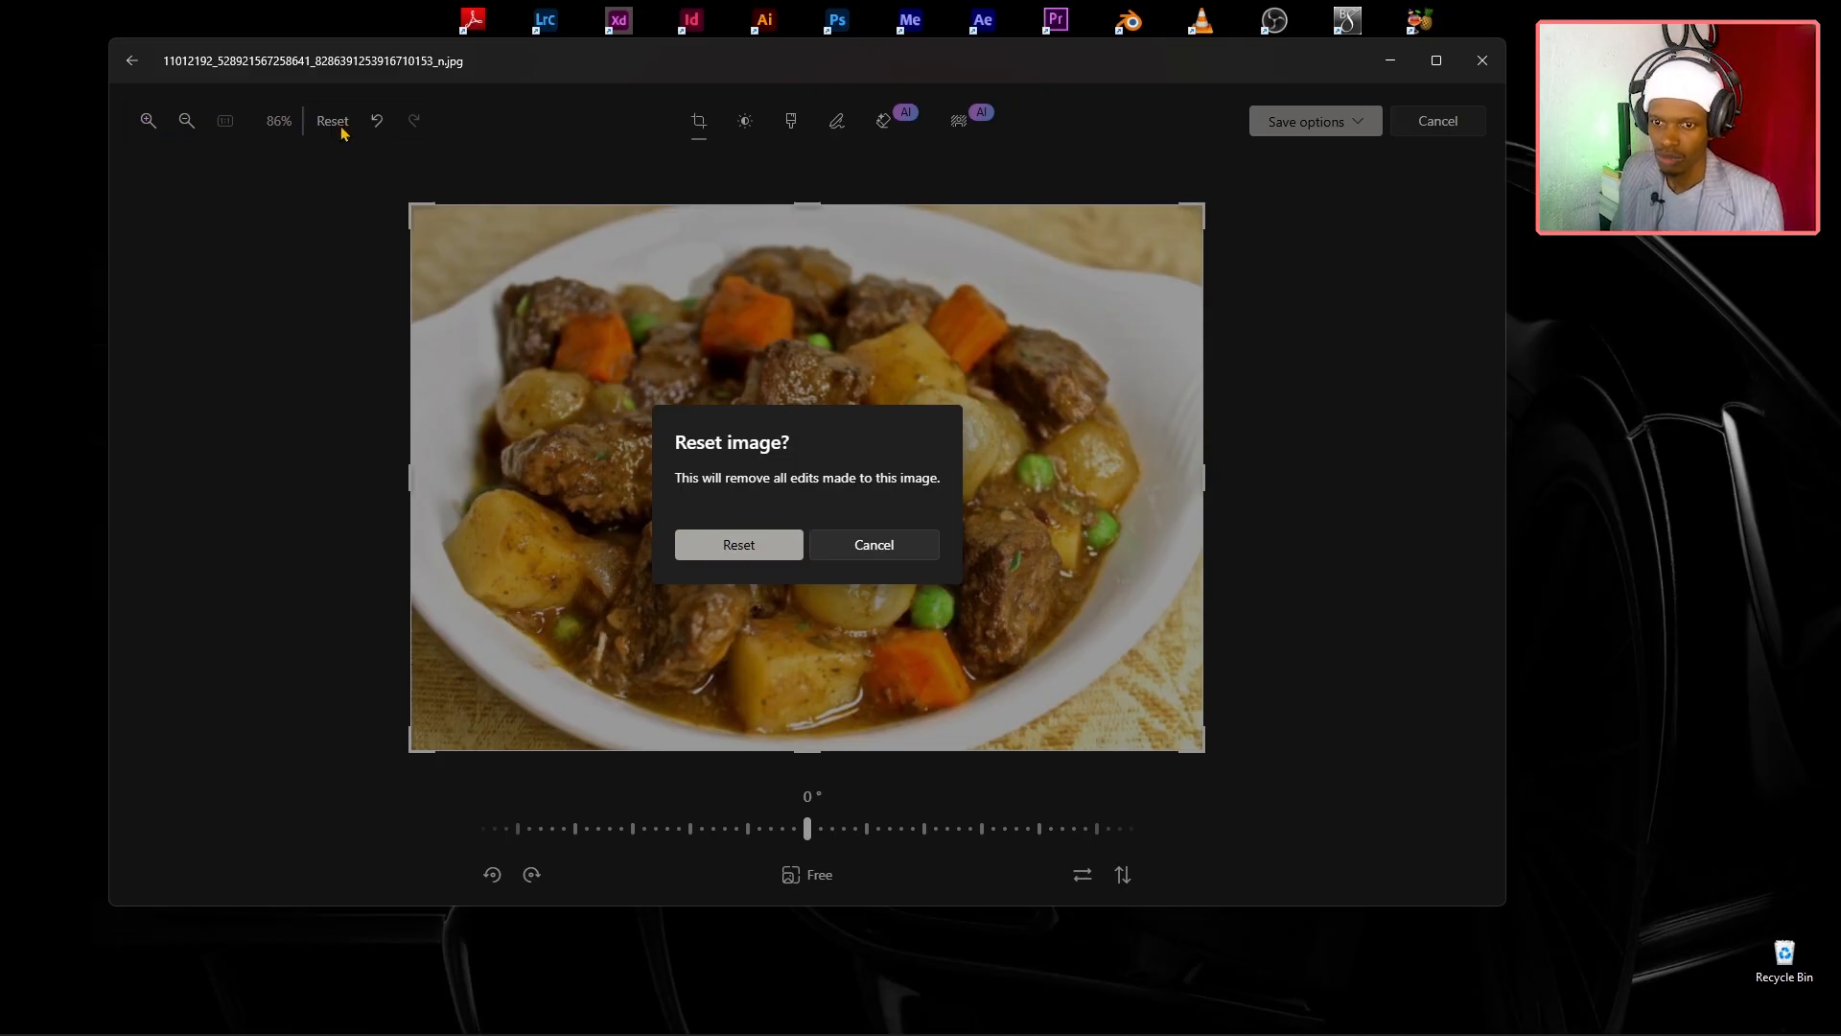
Confirm resetting the image to remove all edits made to it.
left_click(754, 545)
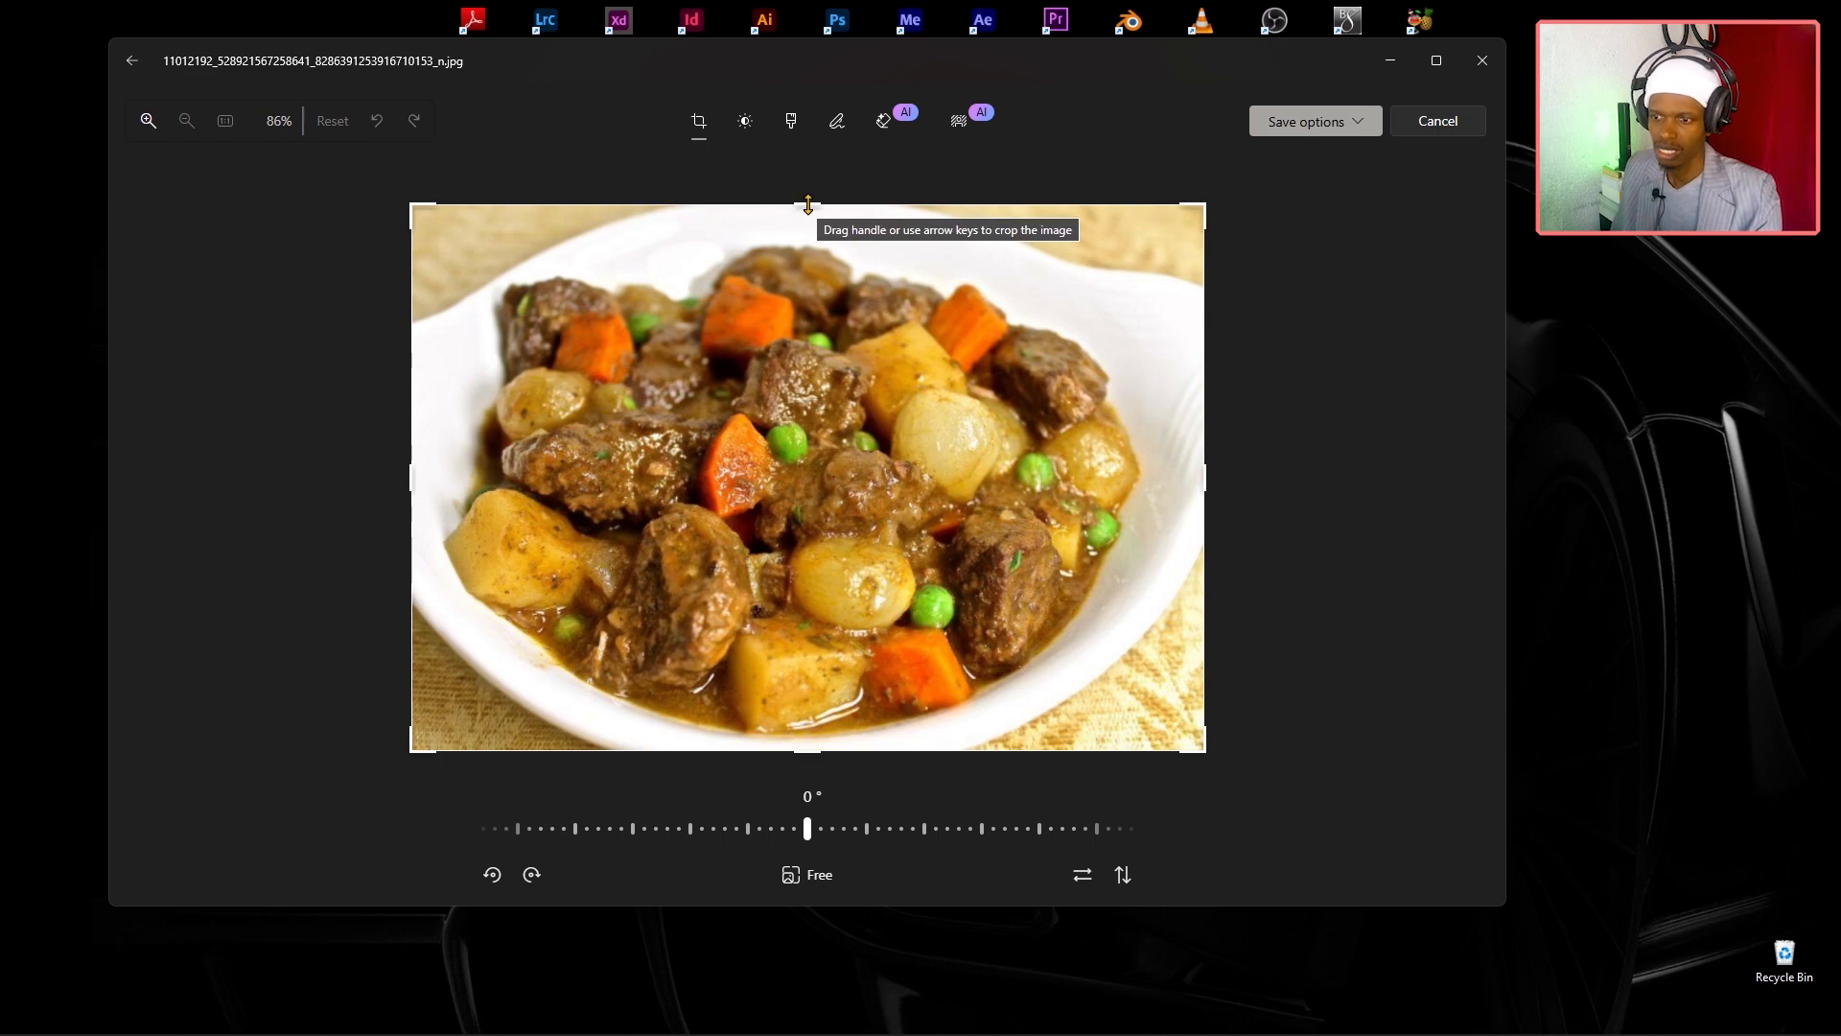
Try cropping the stew photo from its top and left edges to 679 x 539, extending the crop back to the full image.
left_click_drag(808, 206, 825, 304)
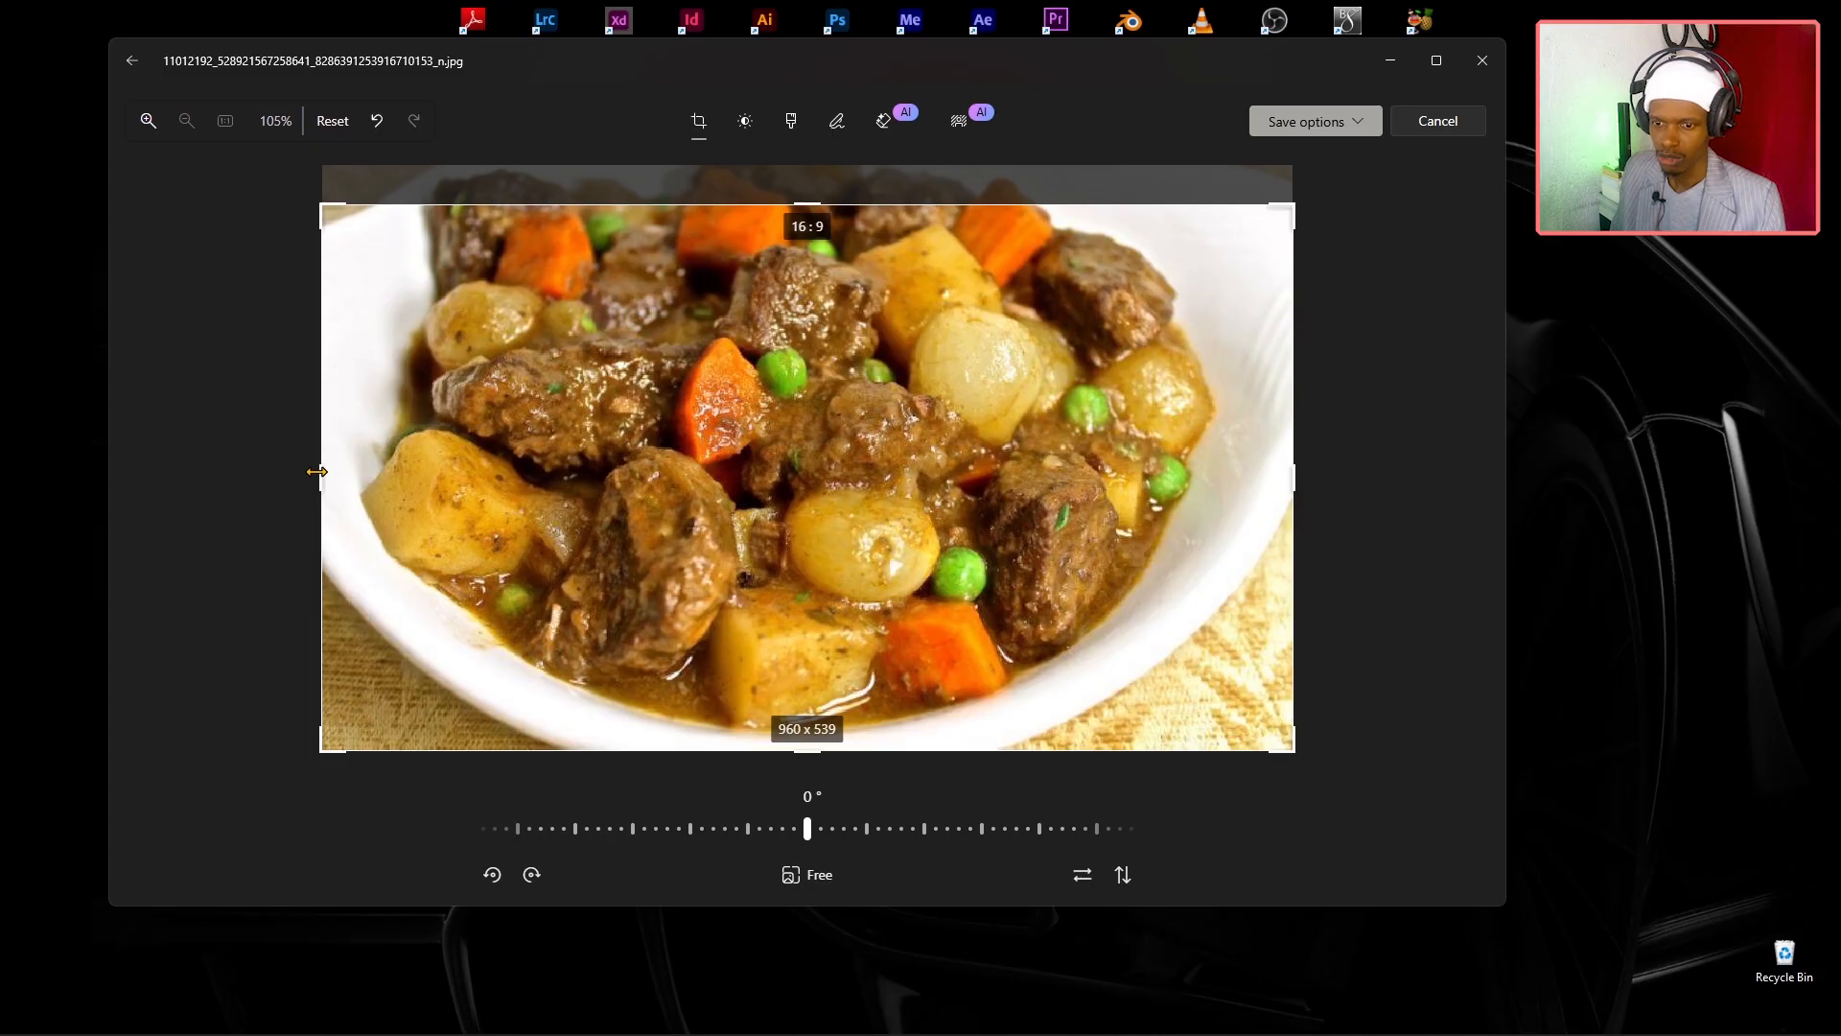
left_click_drag(316, 471, 608, 479)
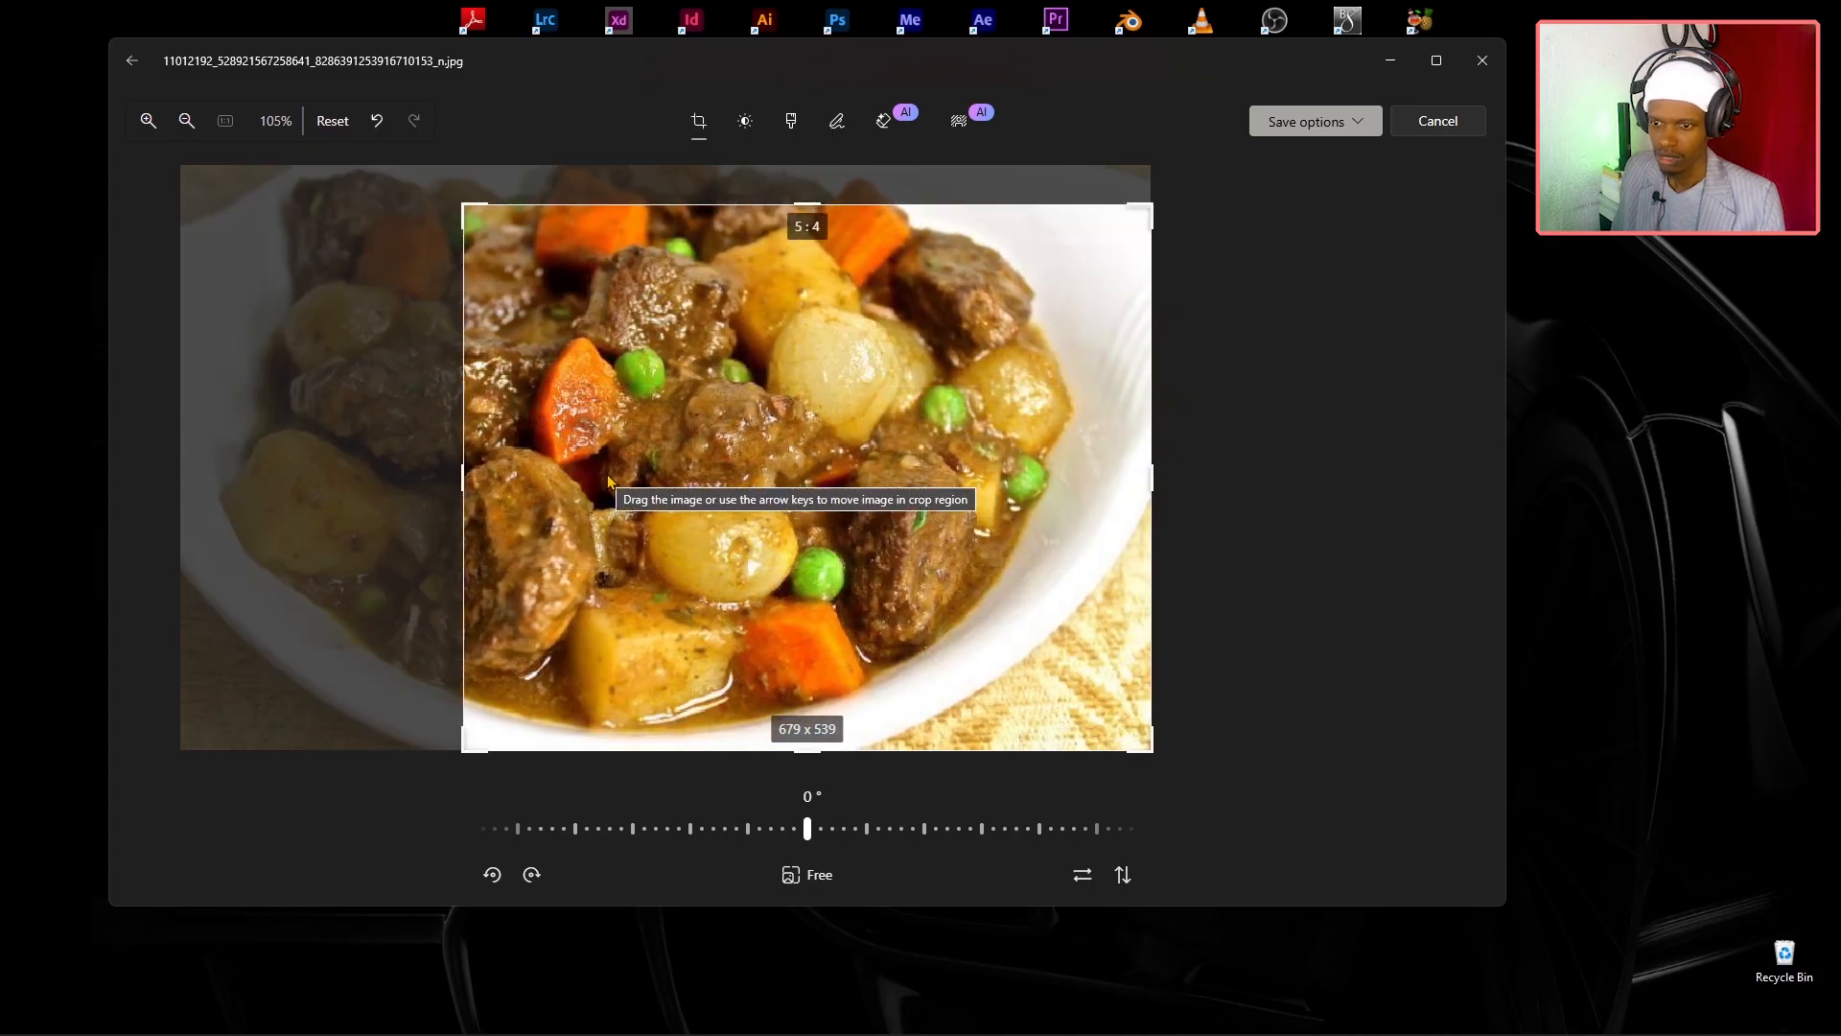
left_click_drag(467, 209, 336, 174)
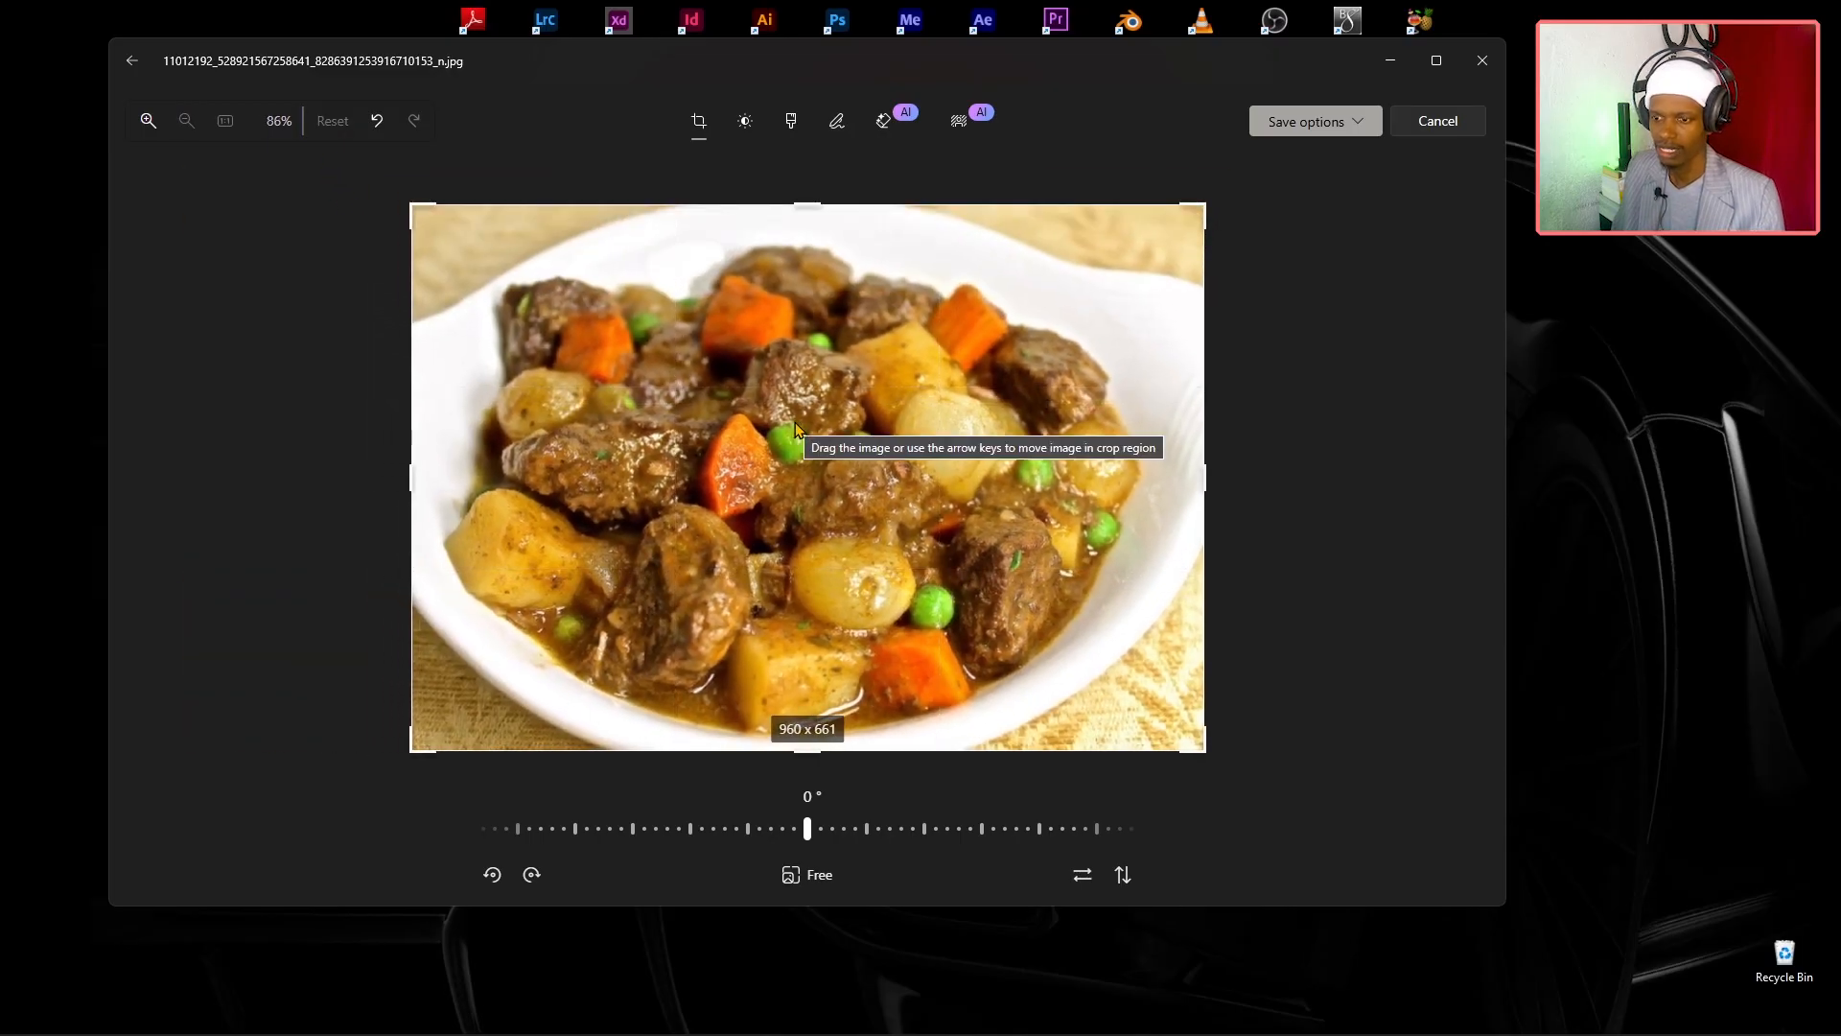
Try straightening the photo to -25.1° and, after levelling it to 0.1°, to 24.2°, and undo the last rotation.
left_click(810, 828)
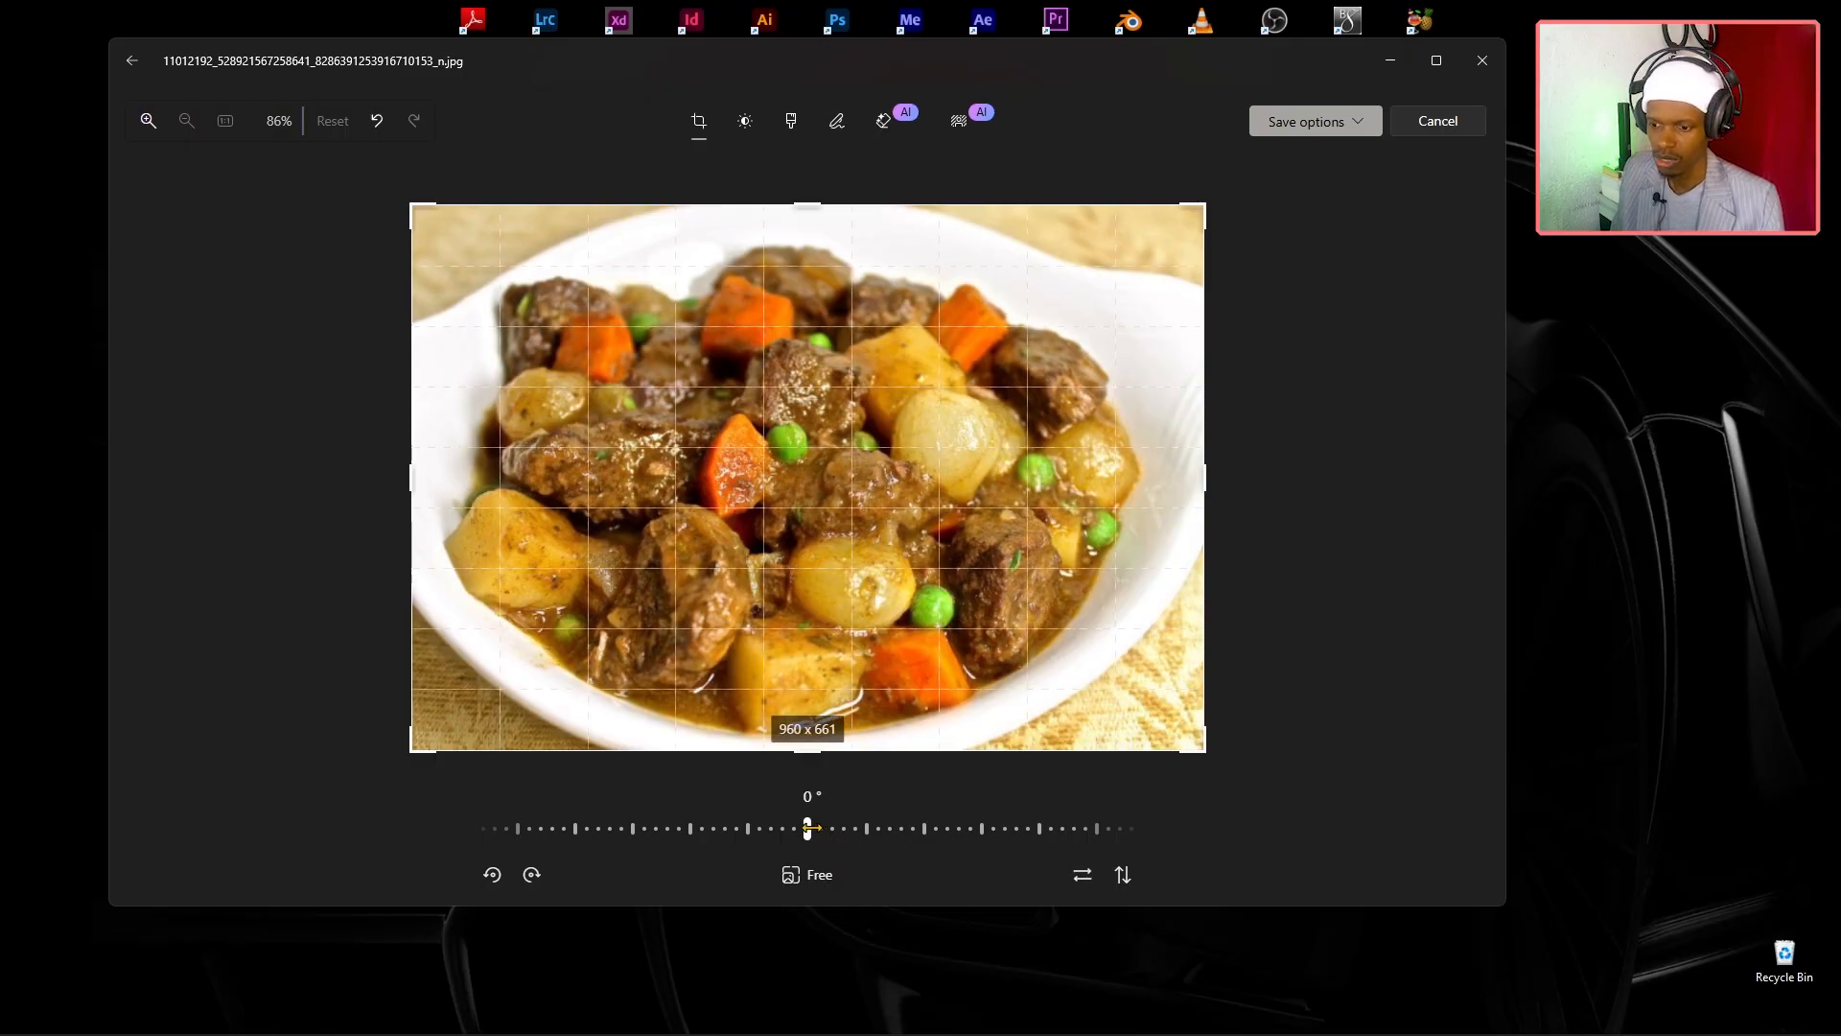
left_click_drag(838, 828, 1130, 855)
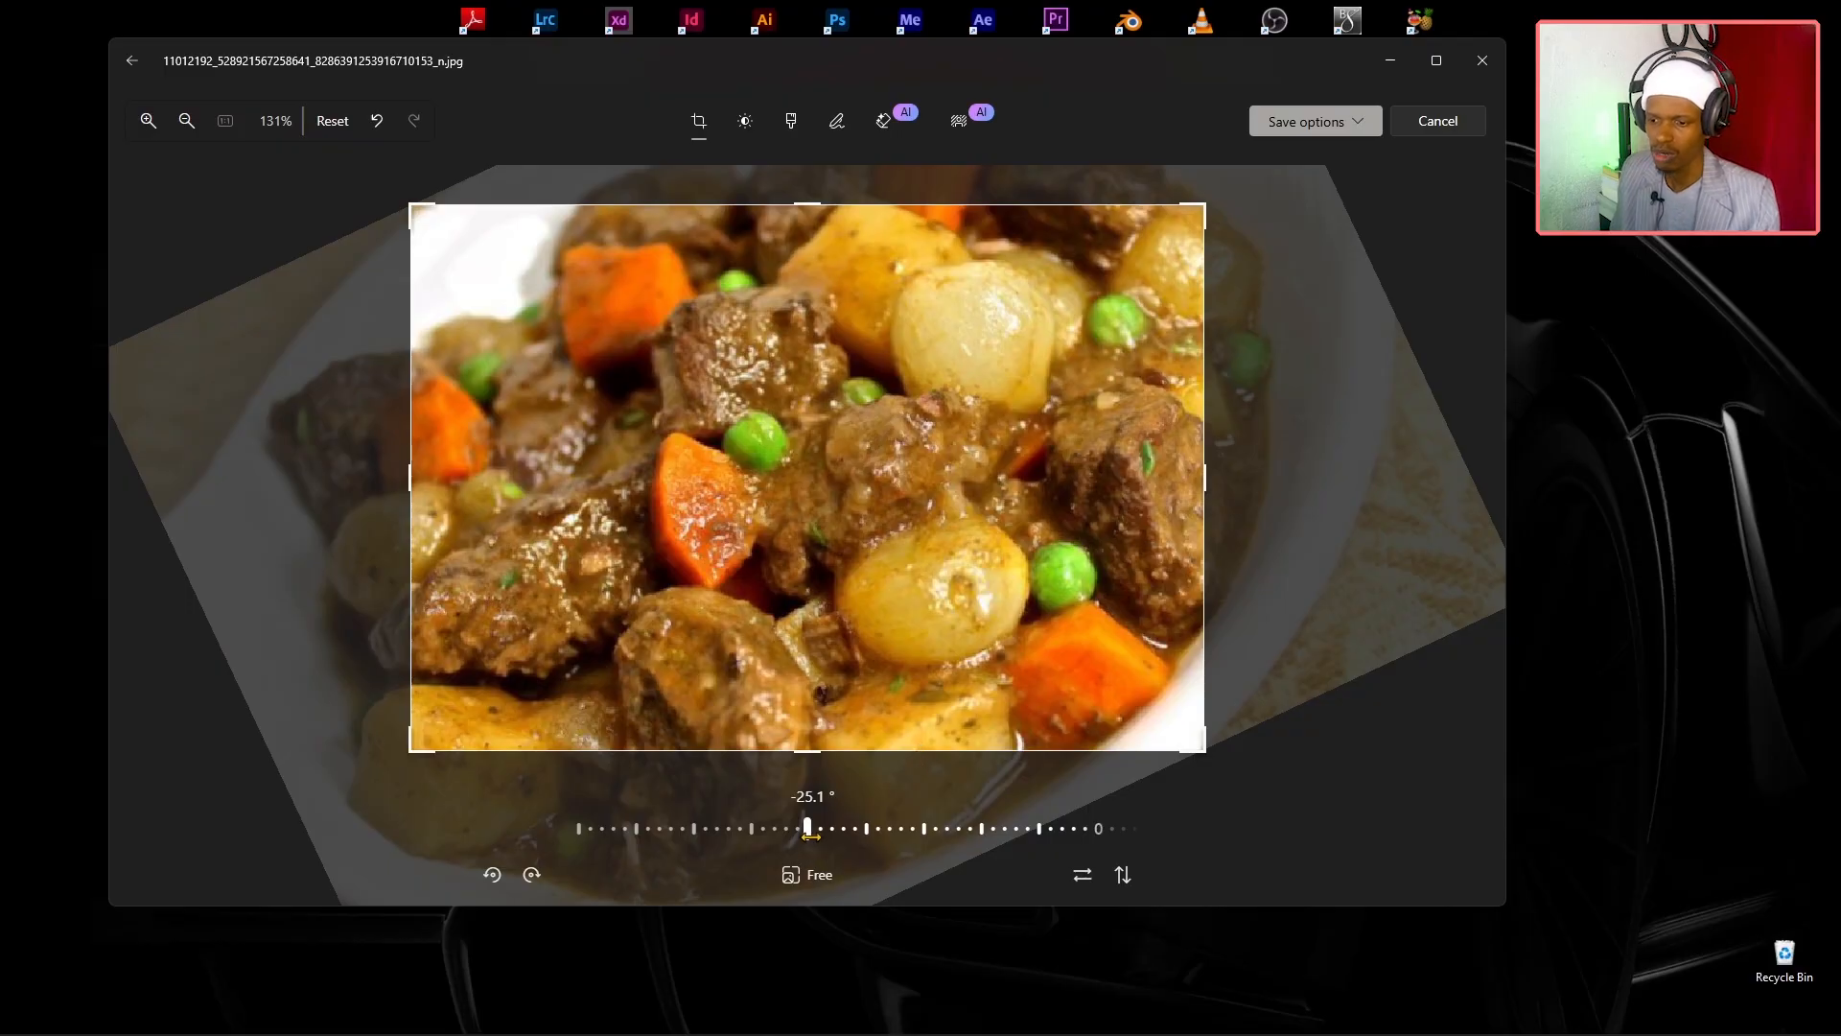
left_click_drag(808, 828, 464, 776)
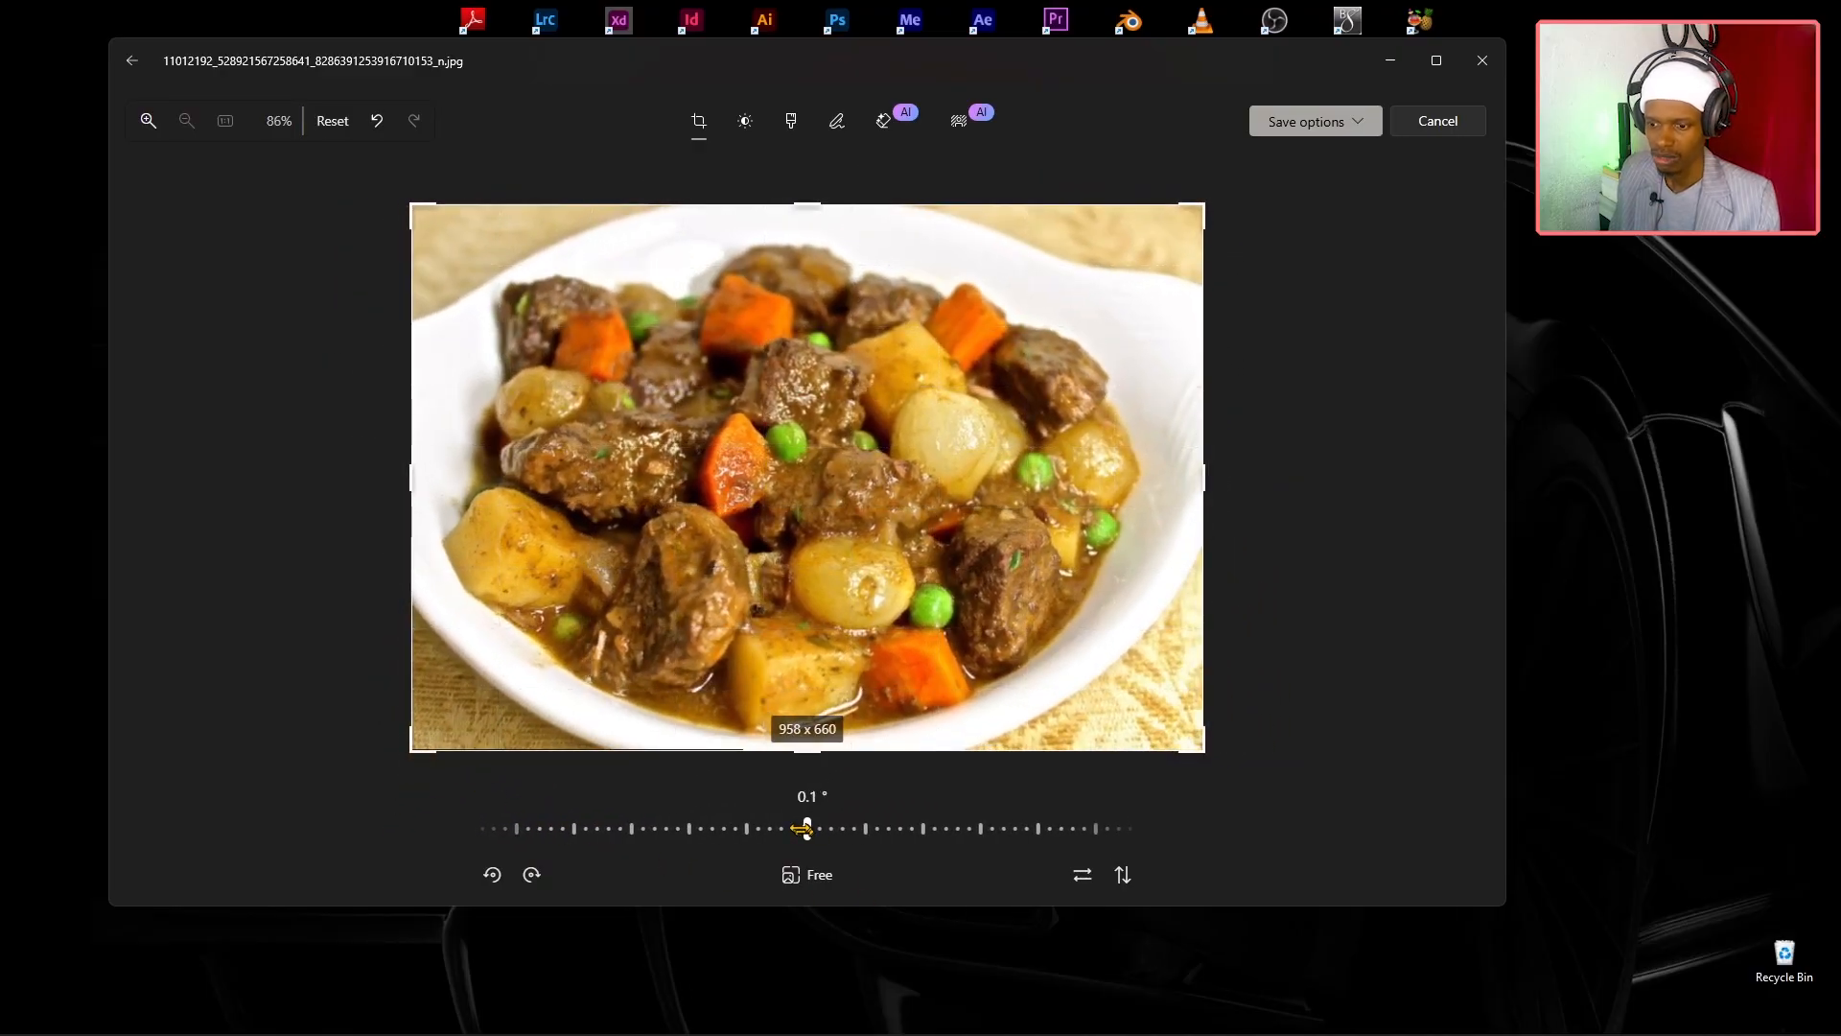
left_click_drag(804, 829, 518, 804)
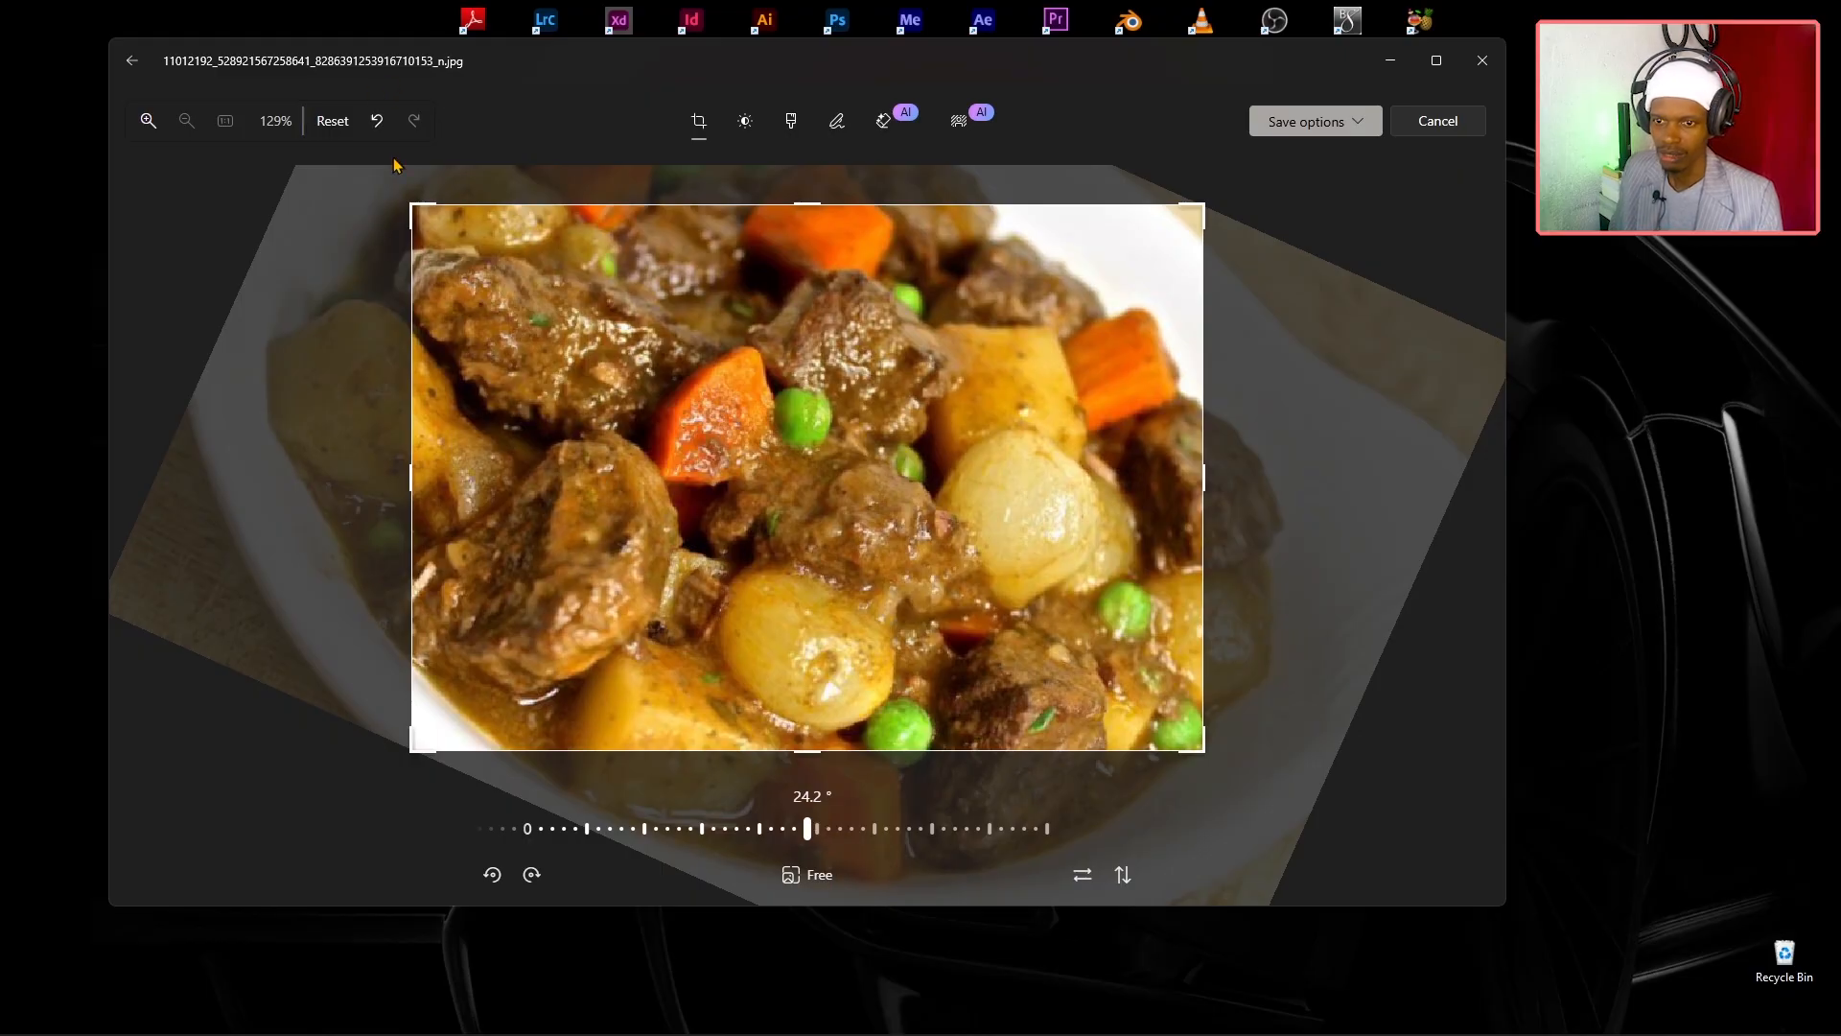
left_click(376, 123)
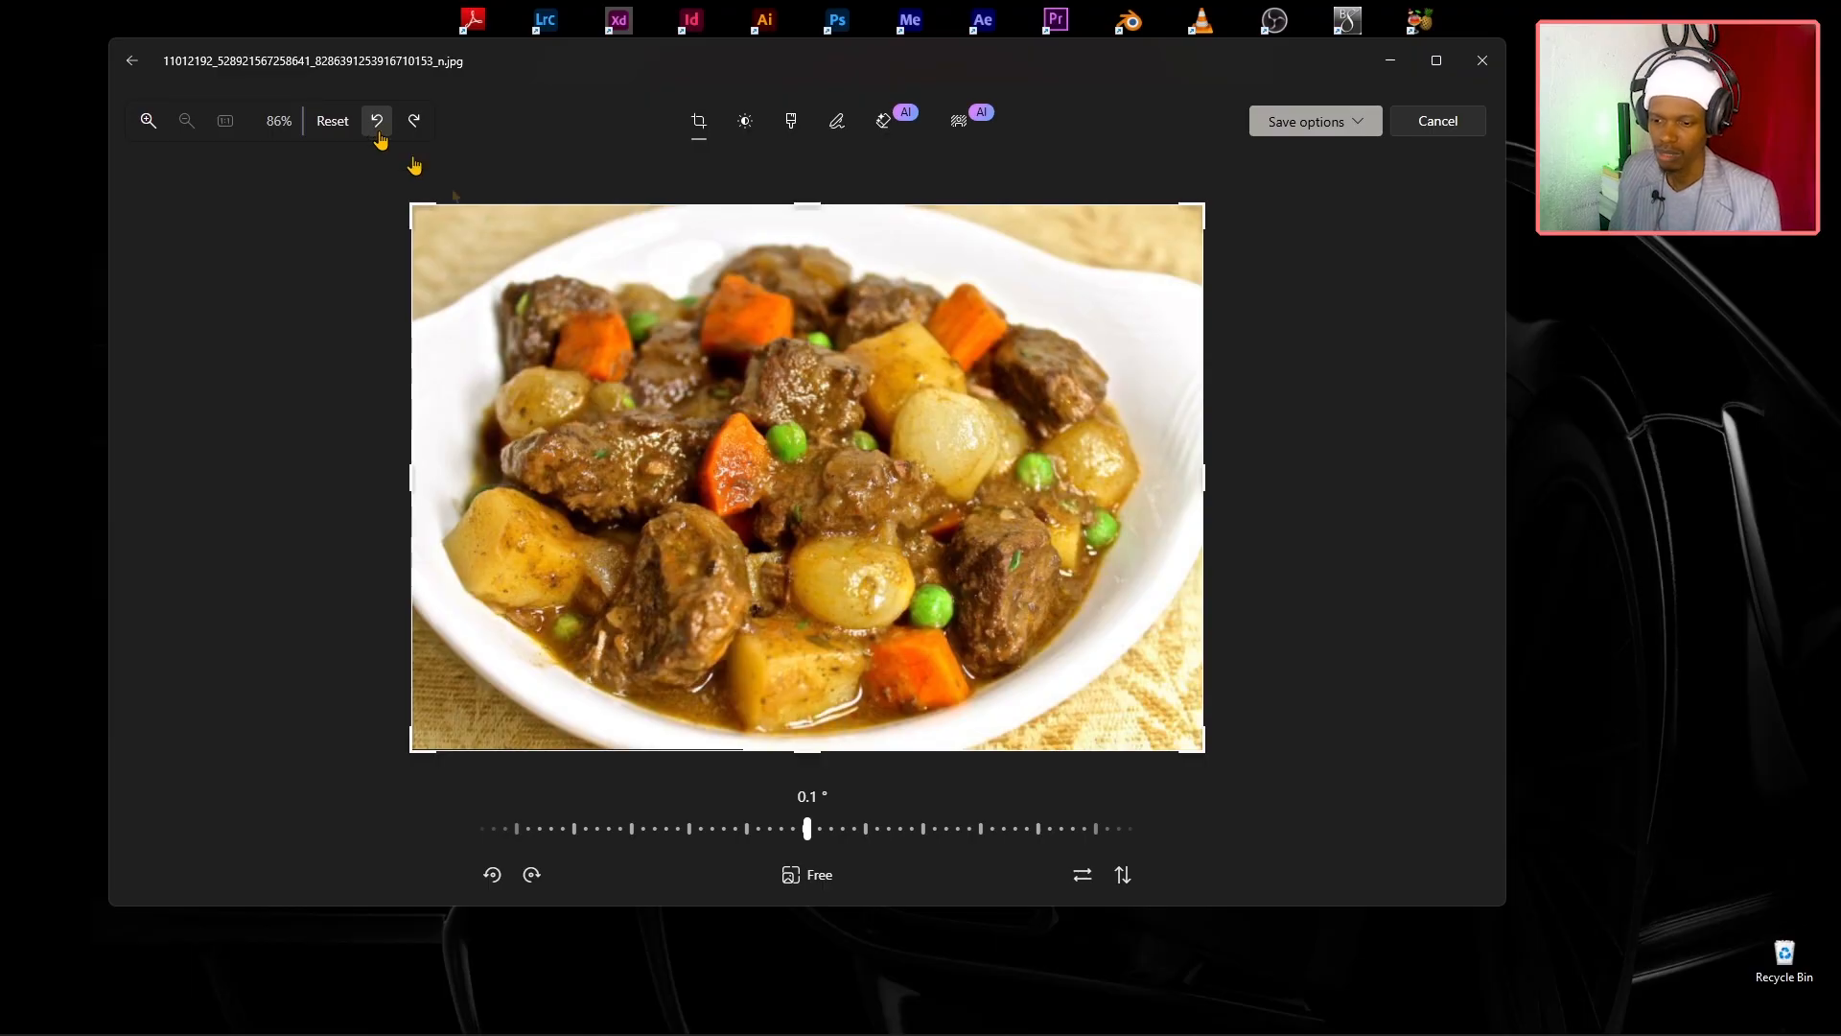
Try 90° rotations of the photo, counterclockwise and back, then clockwise and back to landscape.
left_click(493, 874)
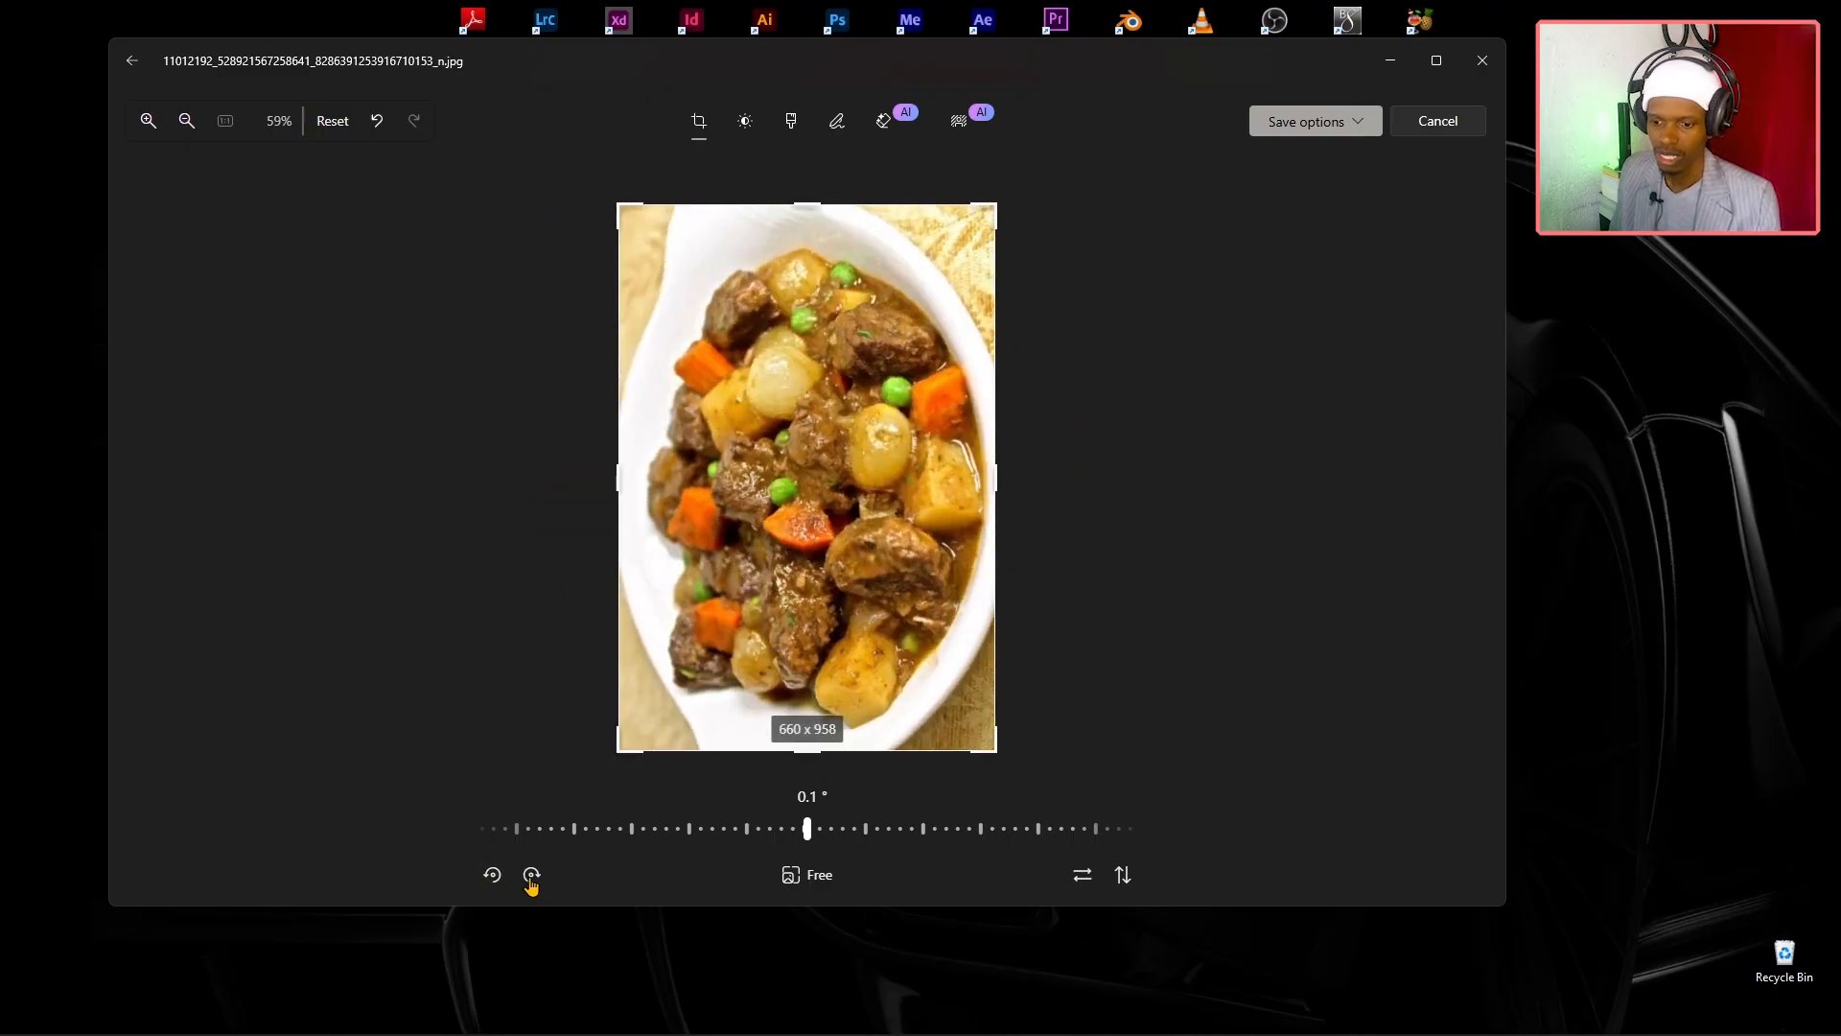
left_click(531, 875)
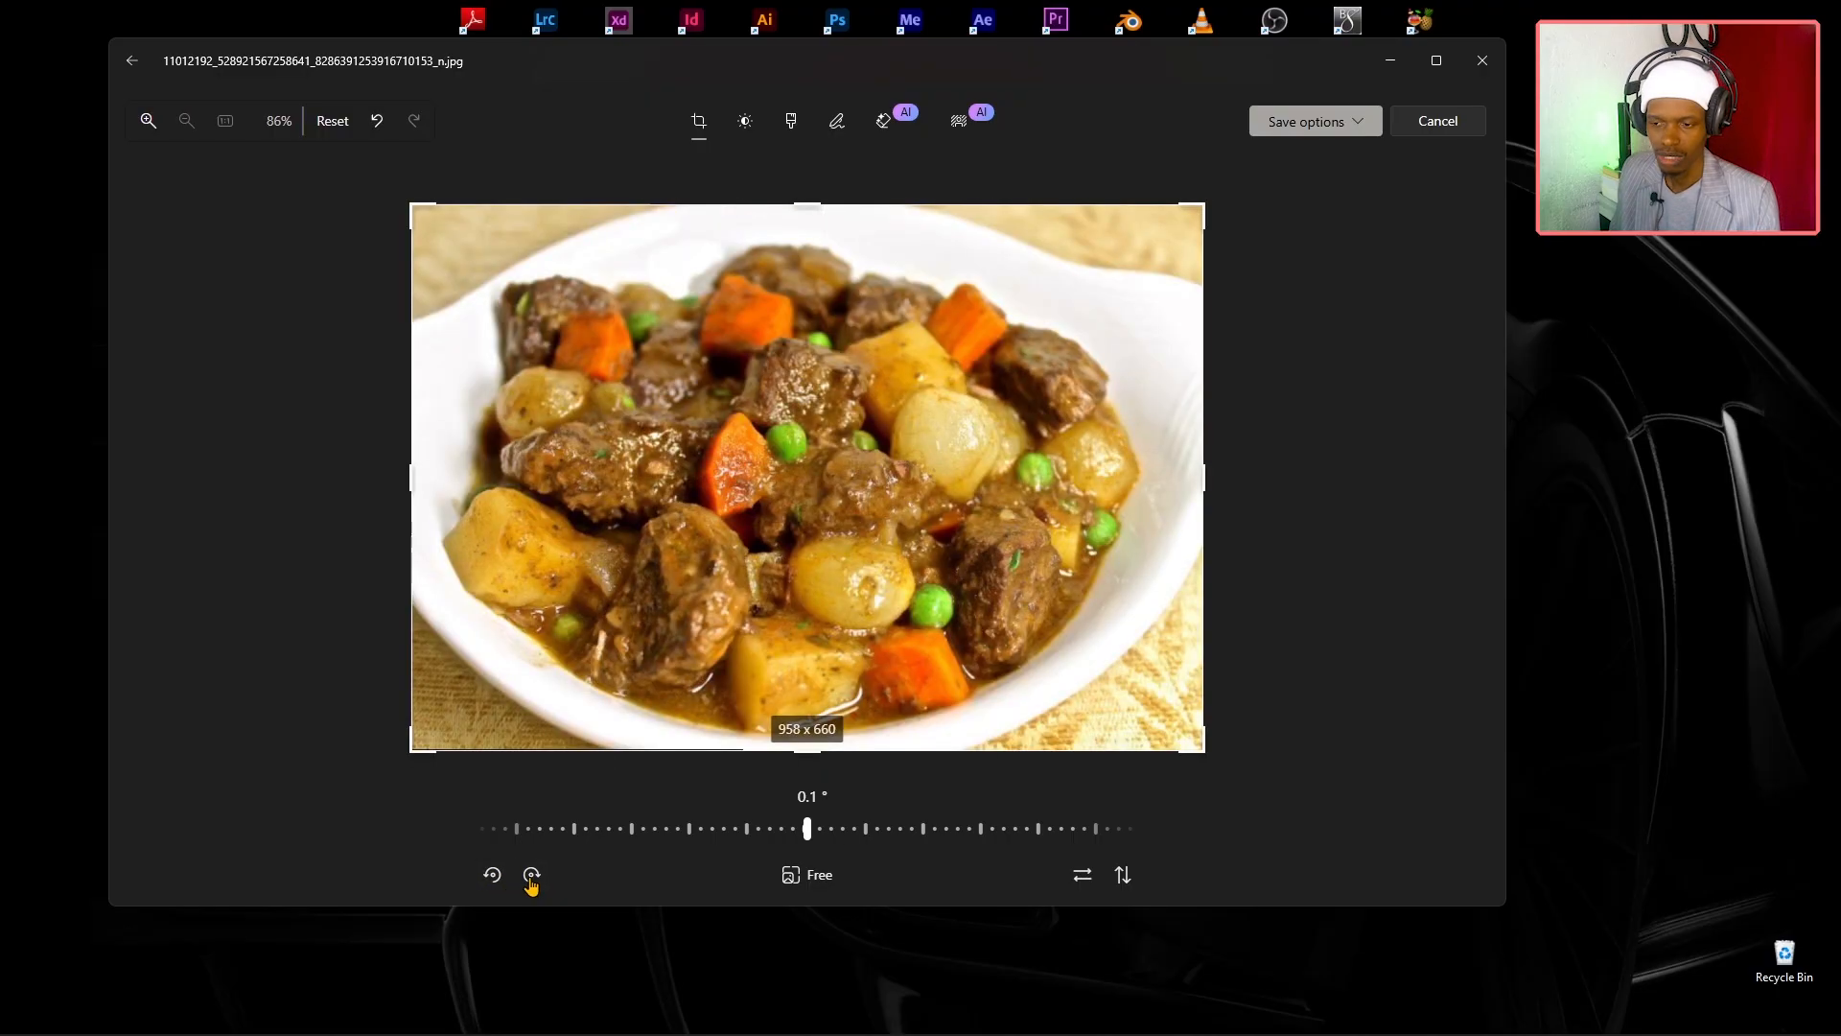
left_click(531, 875)
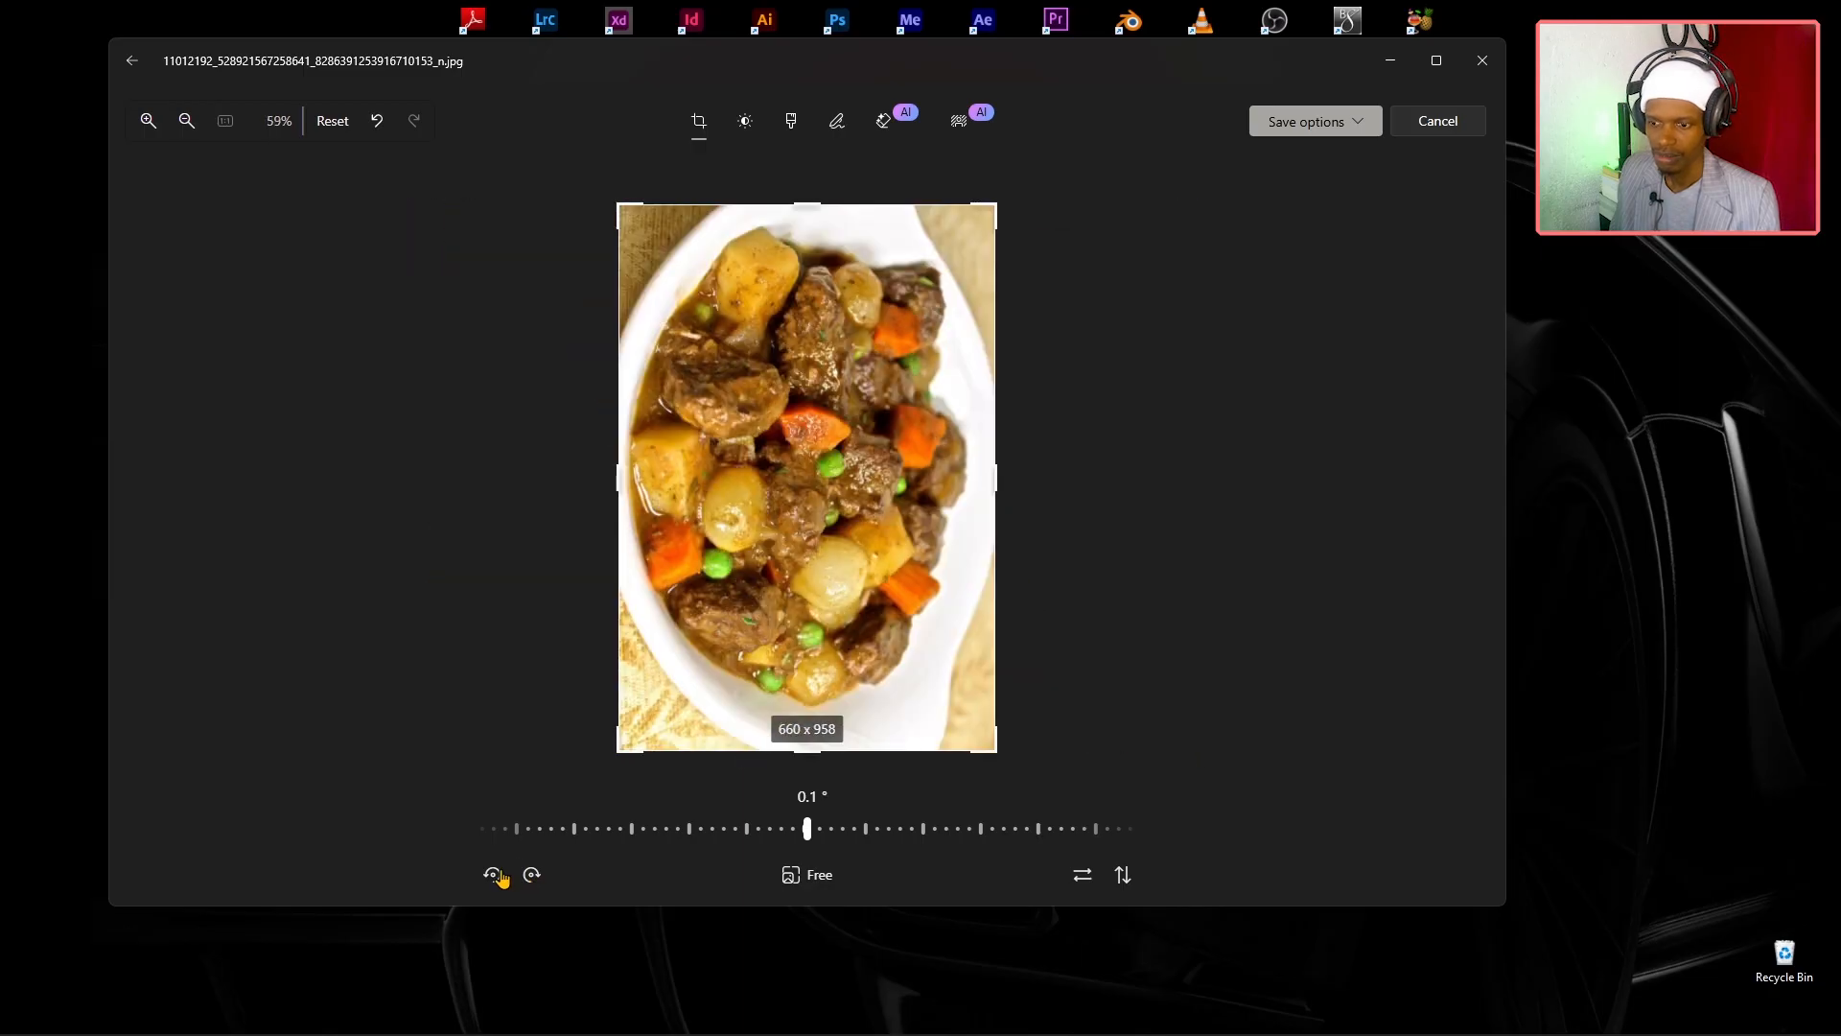
left_click(495, 875)
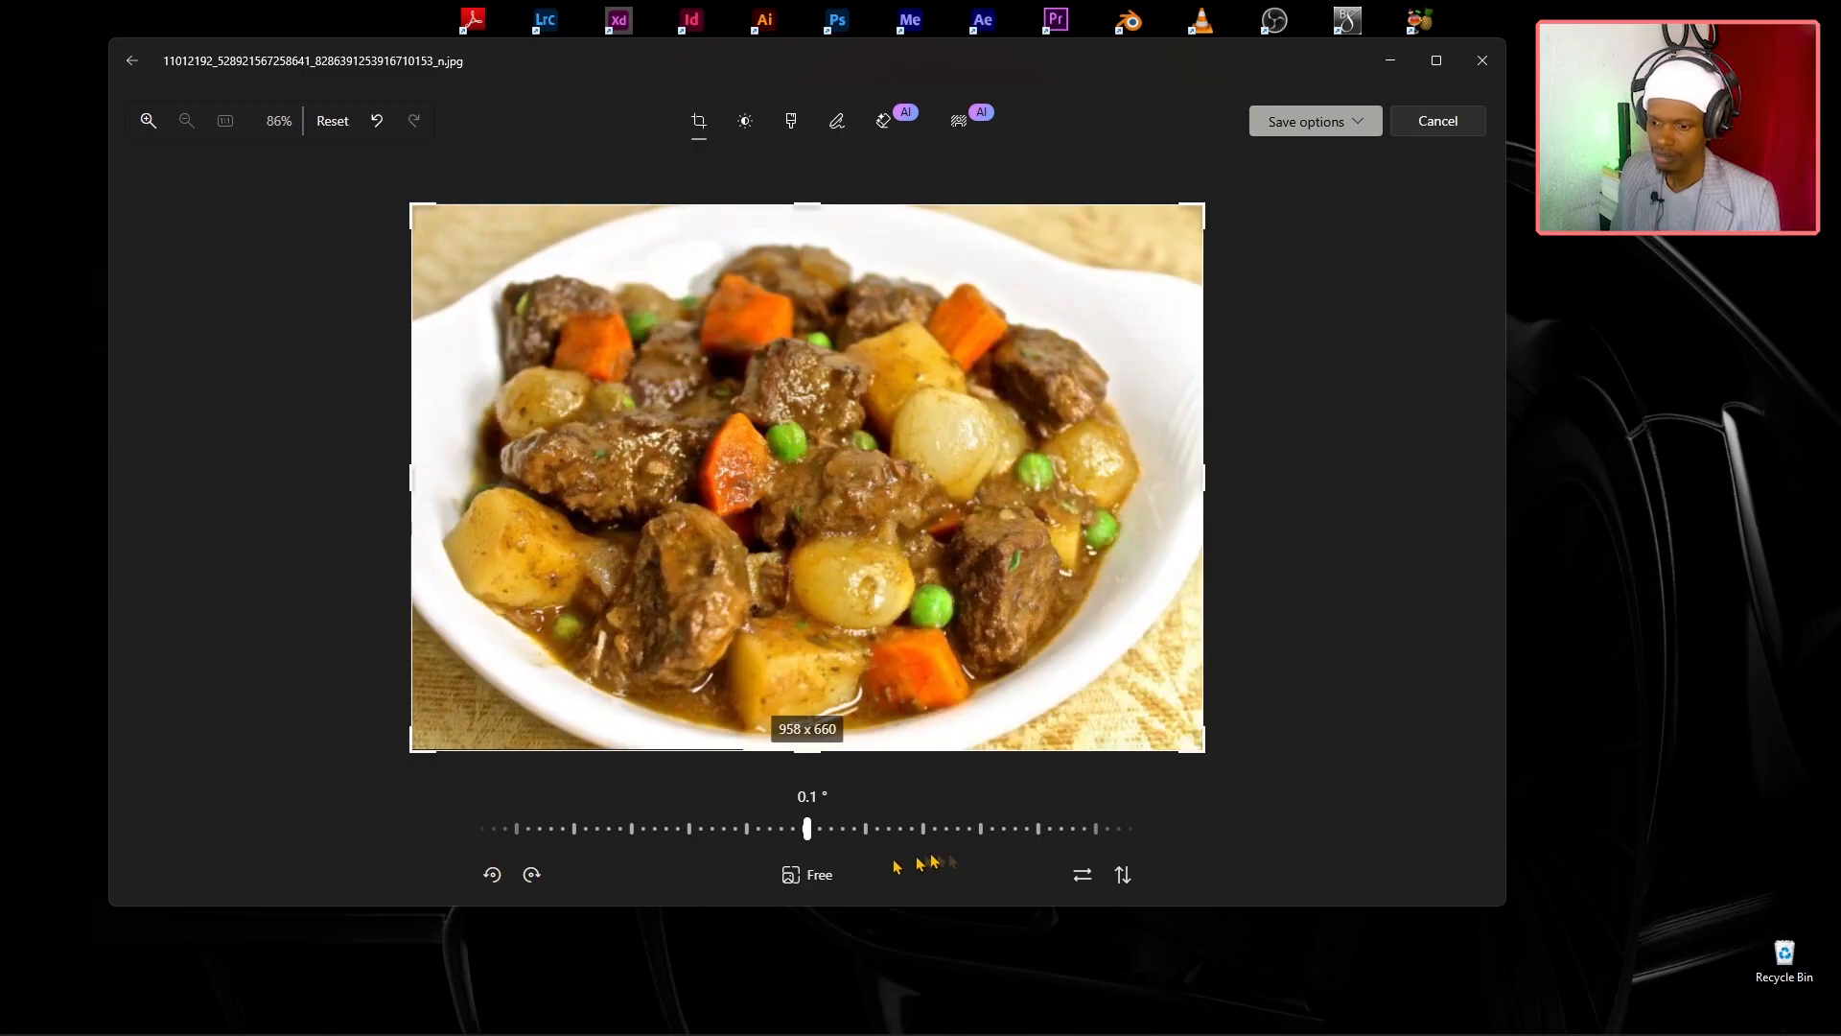
Try flipping the photo horizontally and vertically, reversing each flip.
left_click(1083, 877)
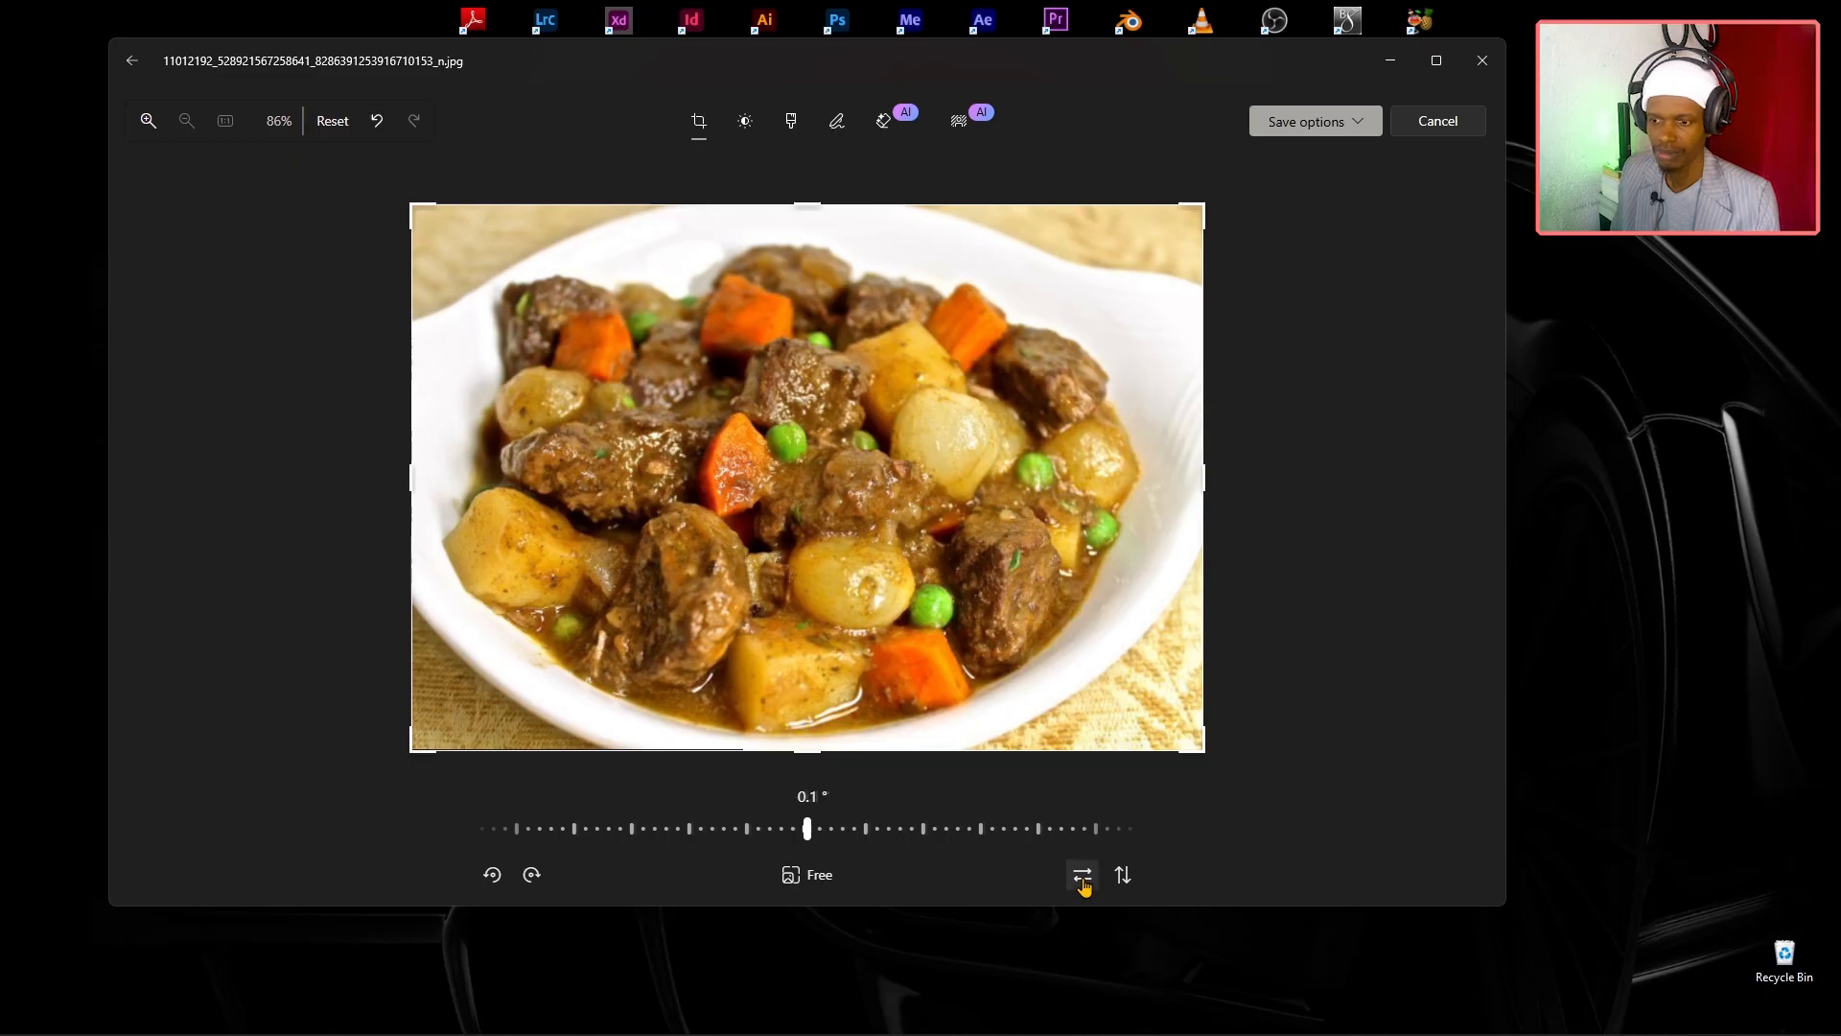
left_click(1082, 878)
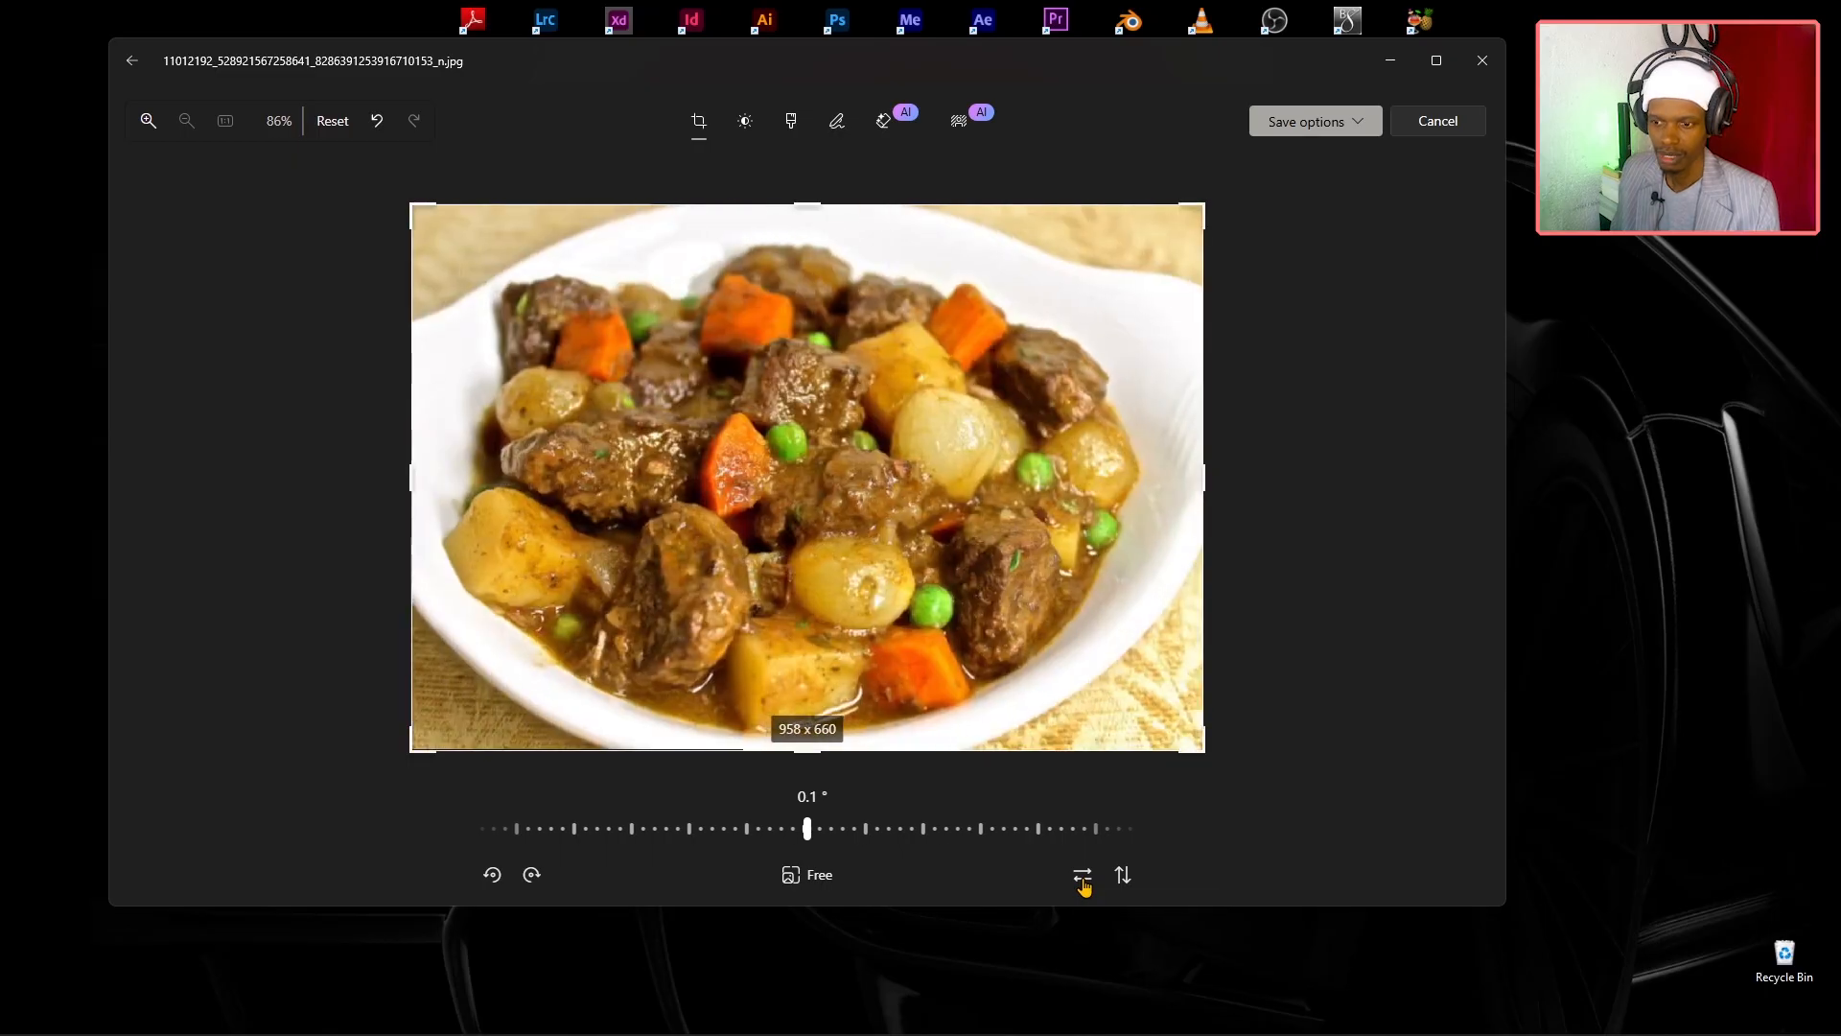
left_click(1123, 876)
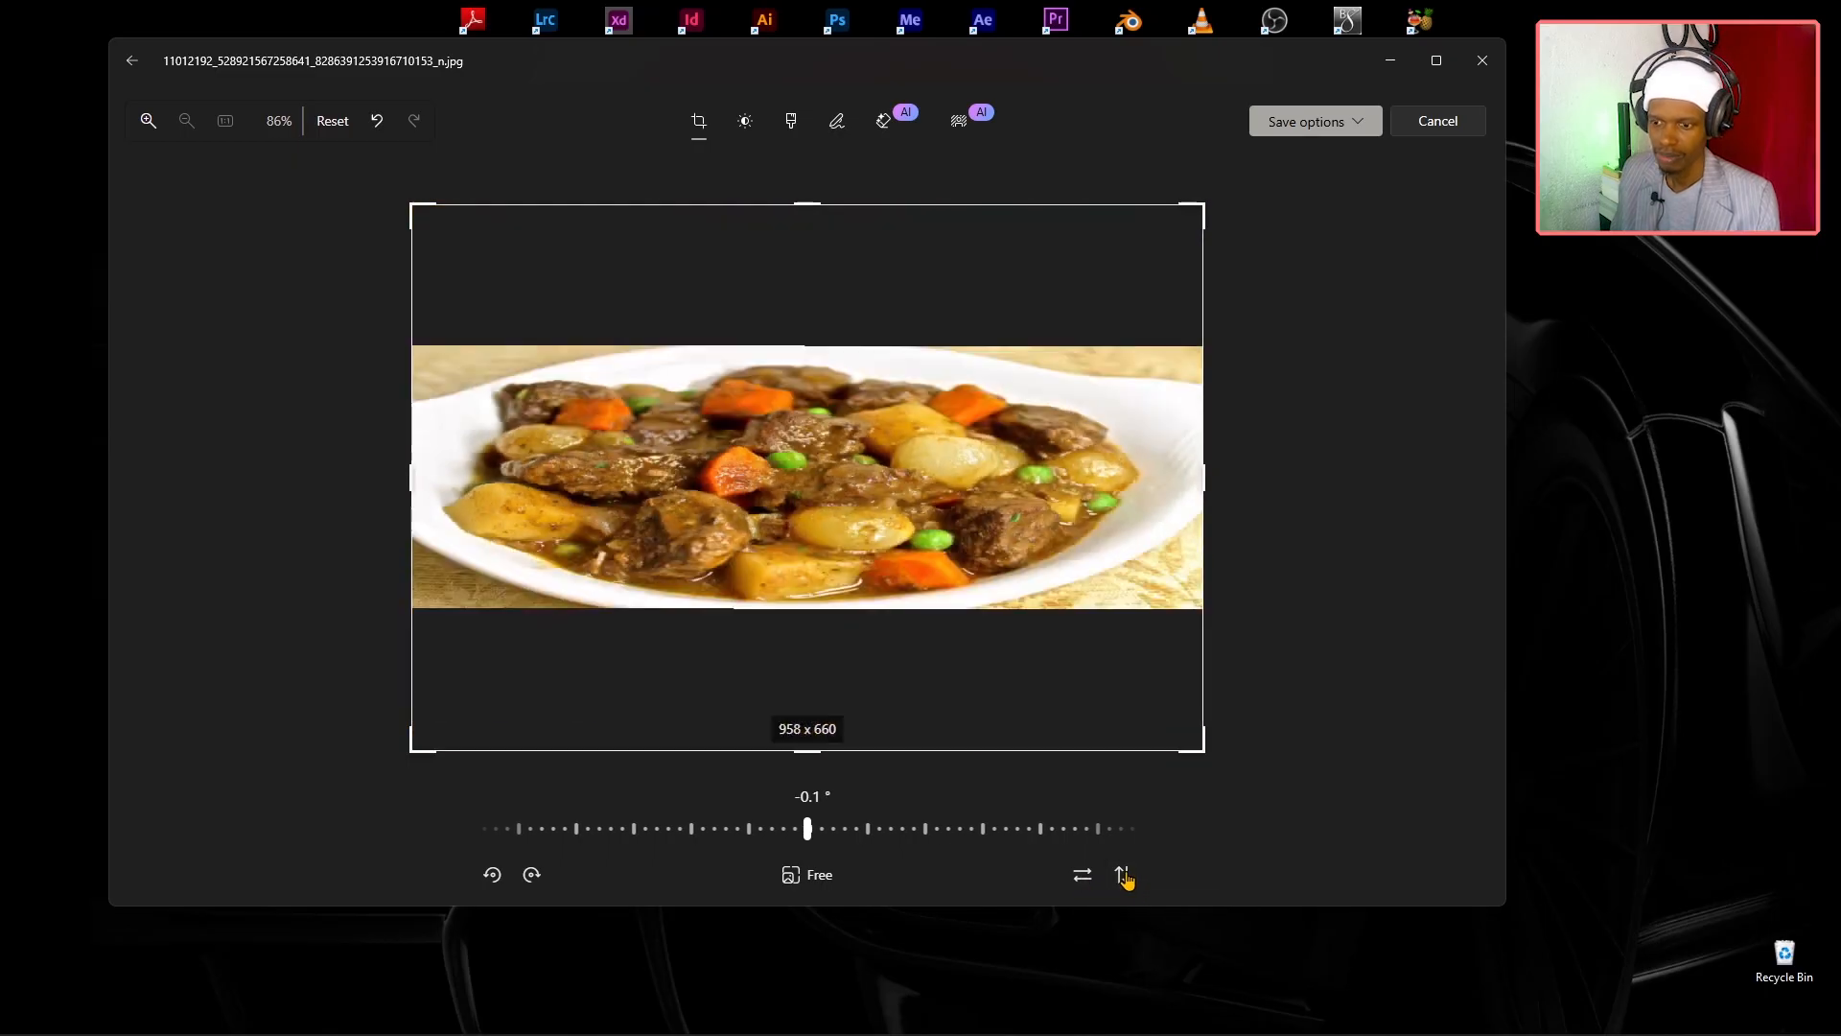
left_click(1123, 877)
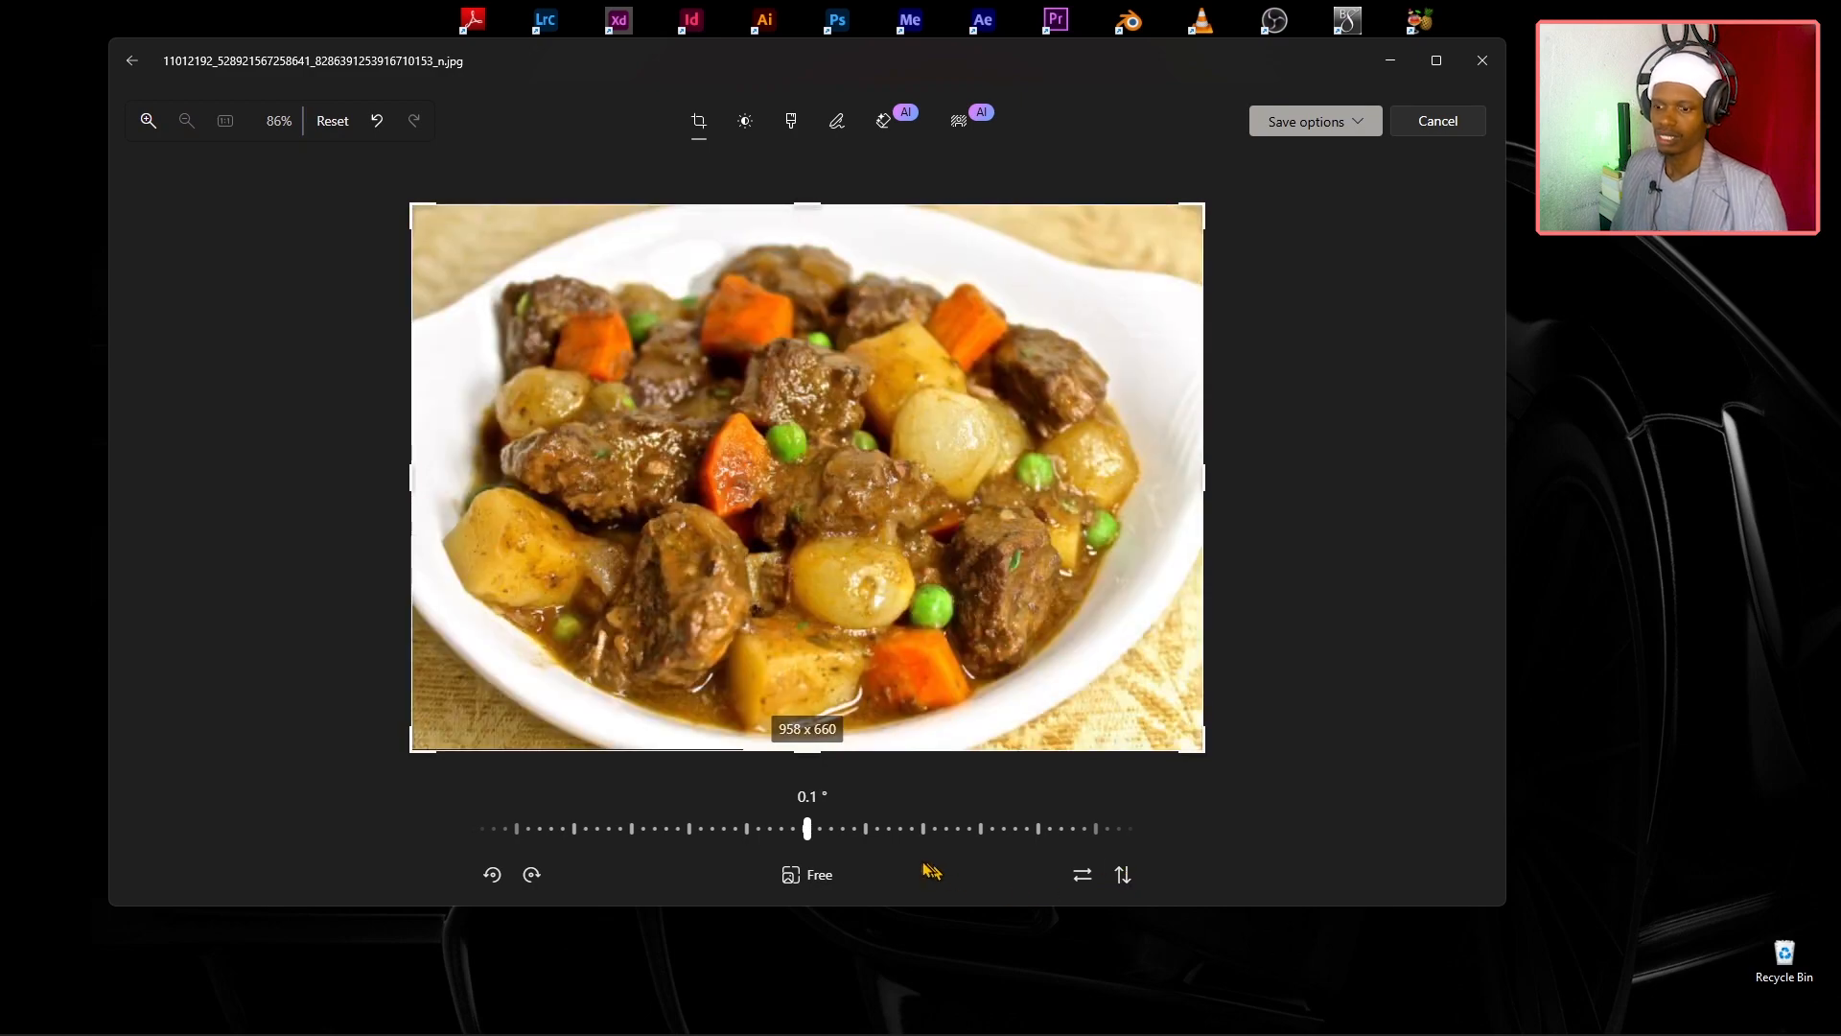
Extend the free crop to the photo's left and top edges and try the Square, 9:16 and 1:2 aspect ratios.
left_click(815, 877)
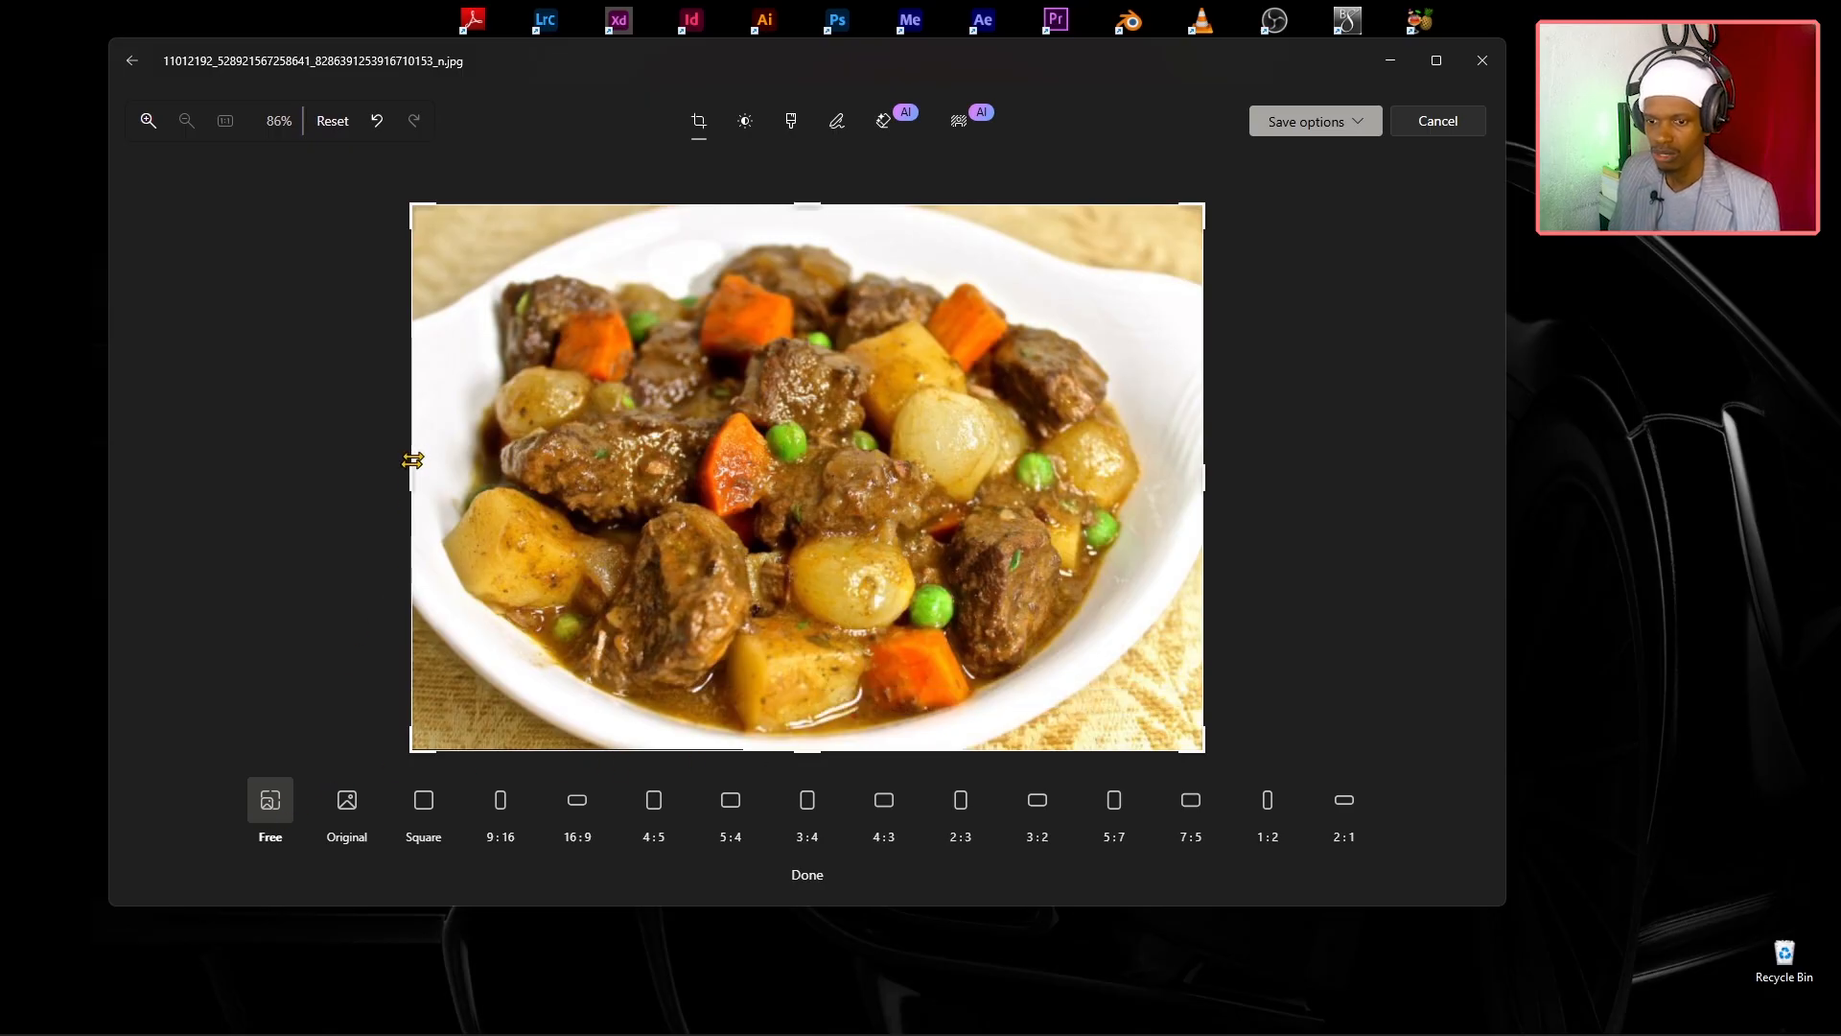
mouse_move(402, 475)
left_mouse_down()
mouse_move(484, 475)
mouse_move(409, 474)
left_mouse_up()
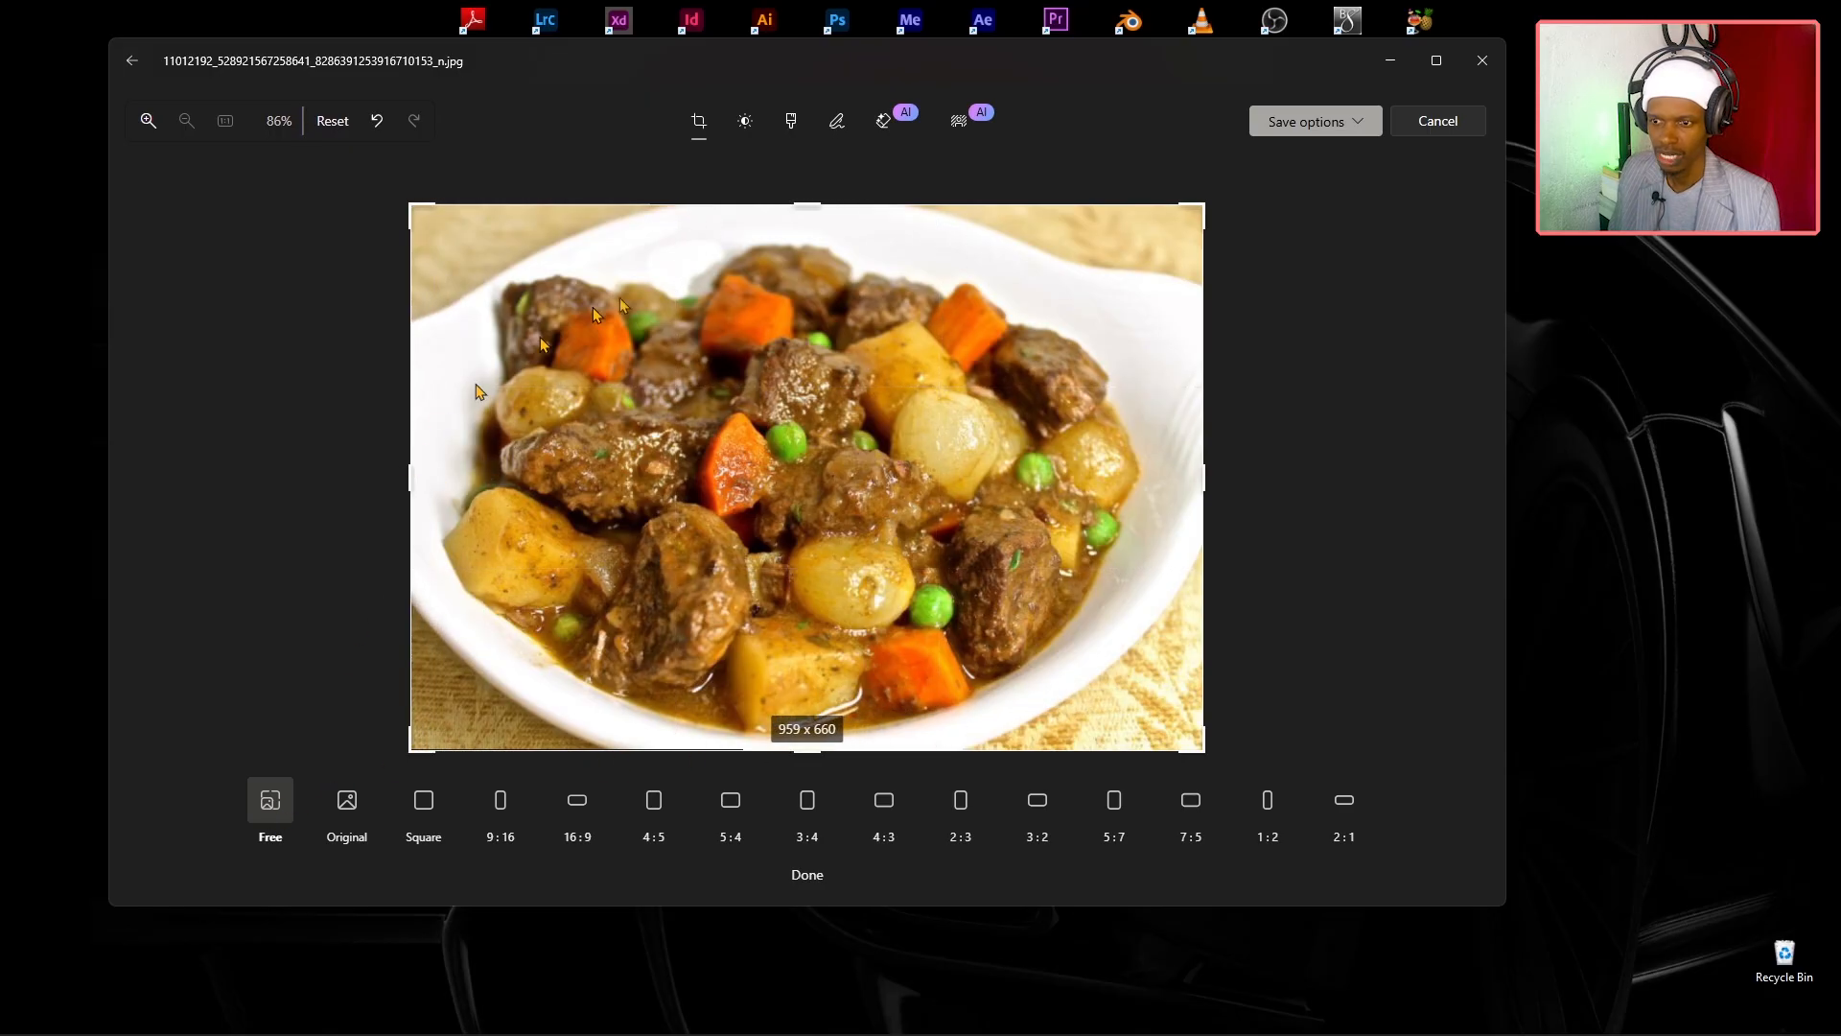
mouse_move(809, 205)
left_mouse_down()
mouse_move(809, 254)
mouse_move(809, 200)
left_mouse_up()
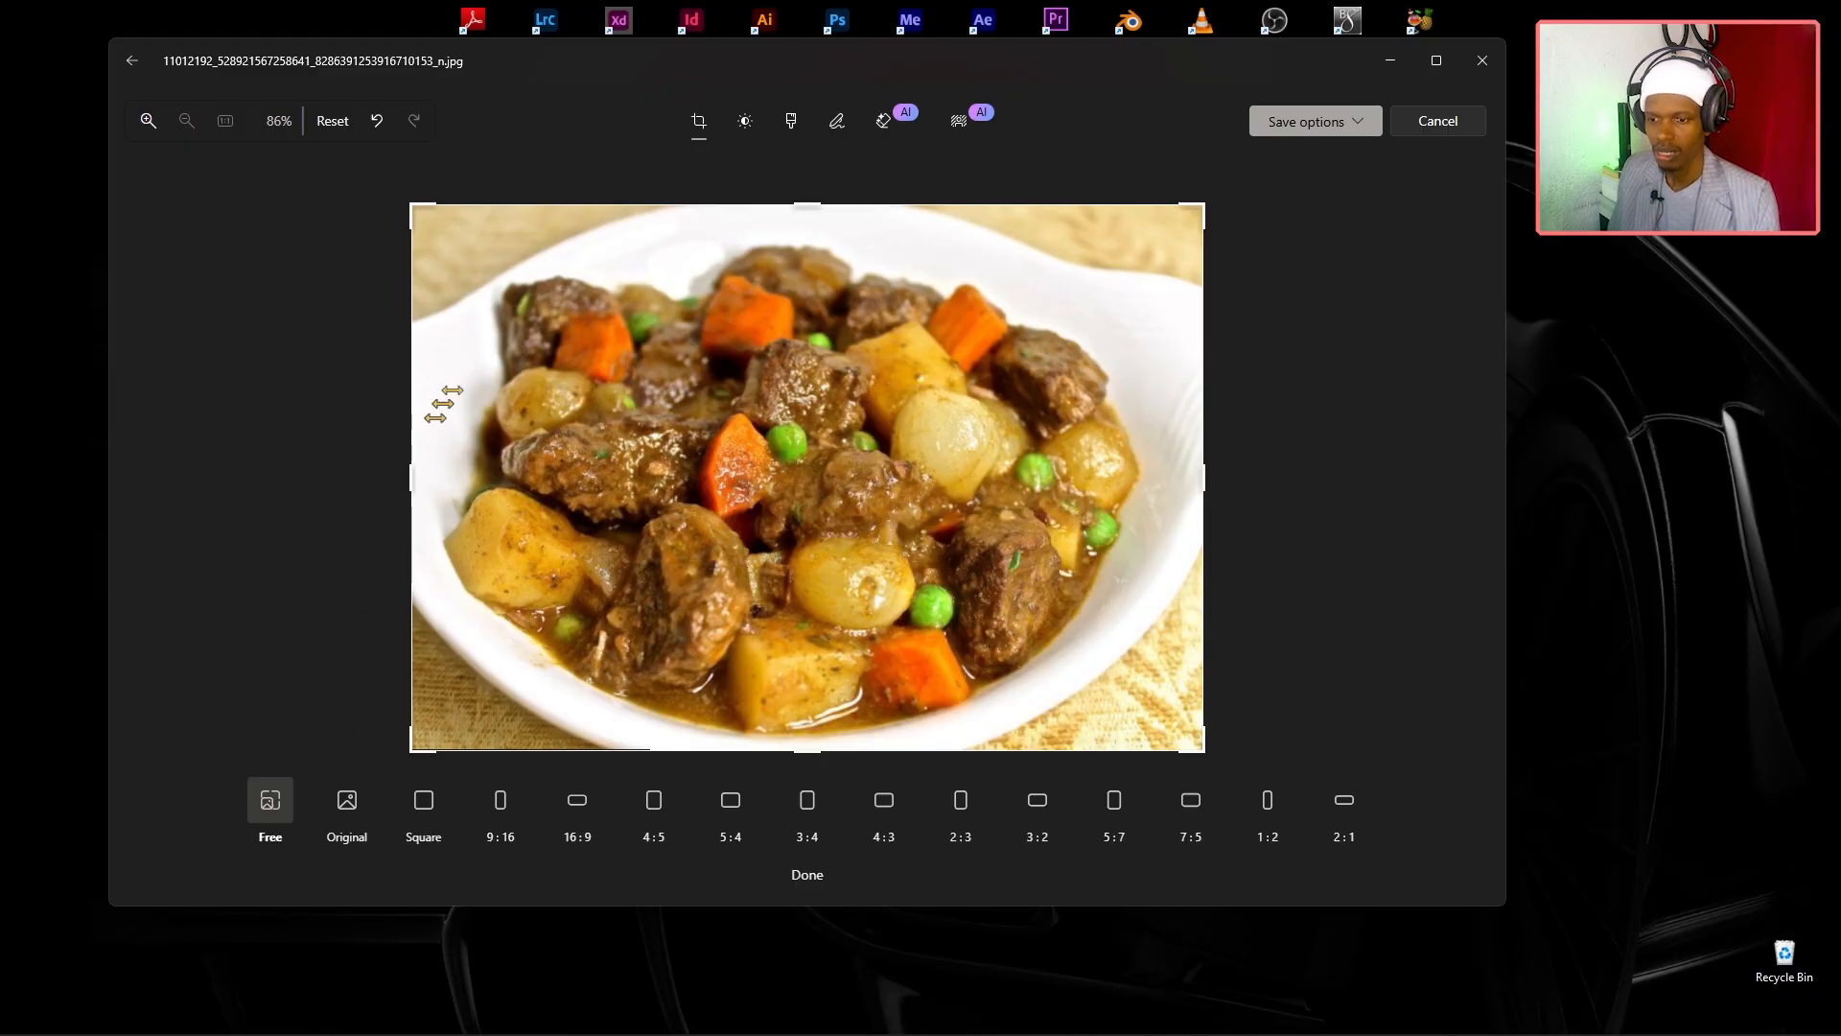
left_click(425, 804)
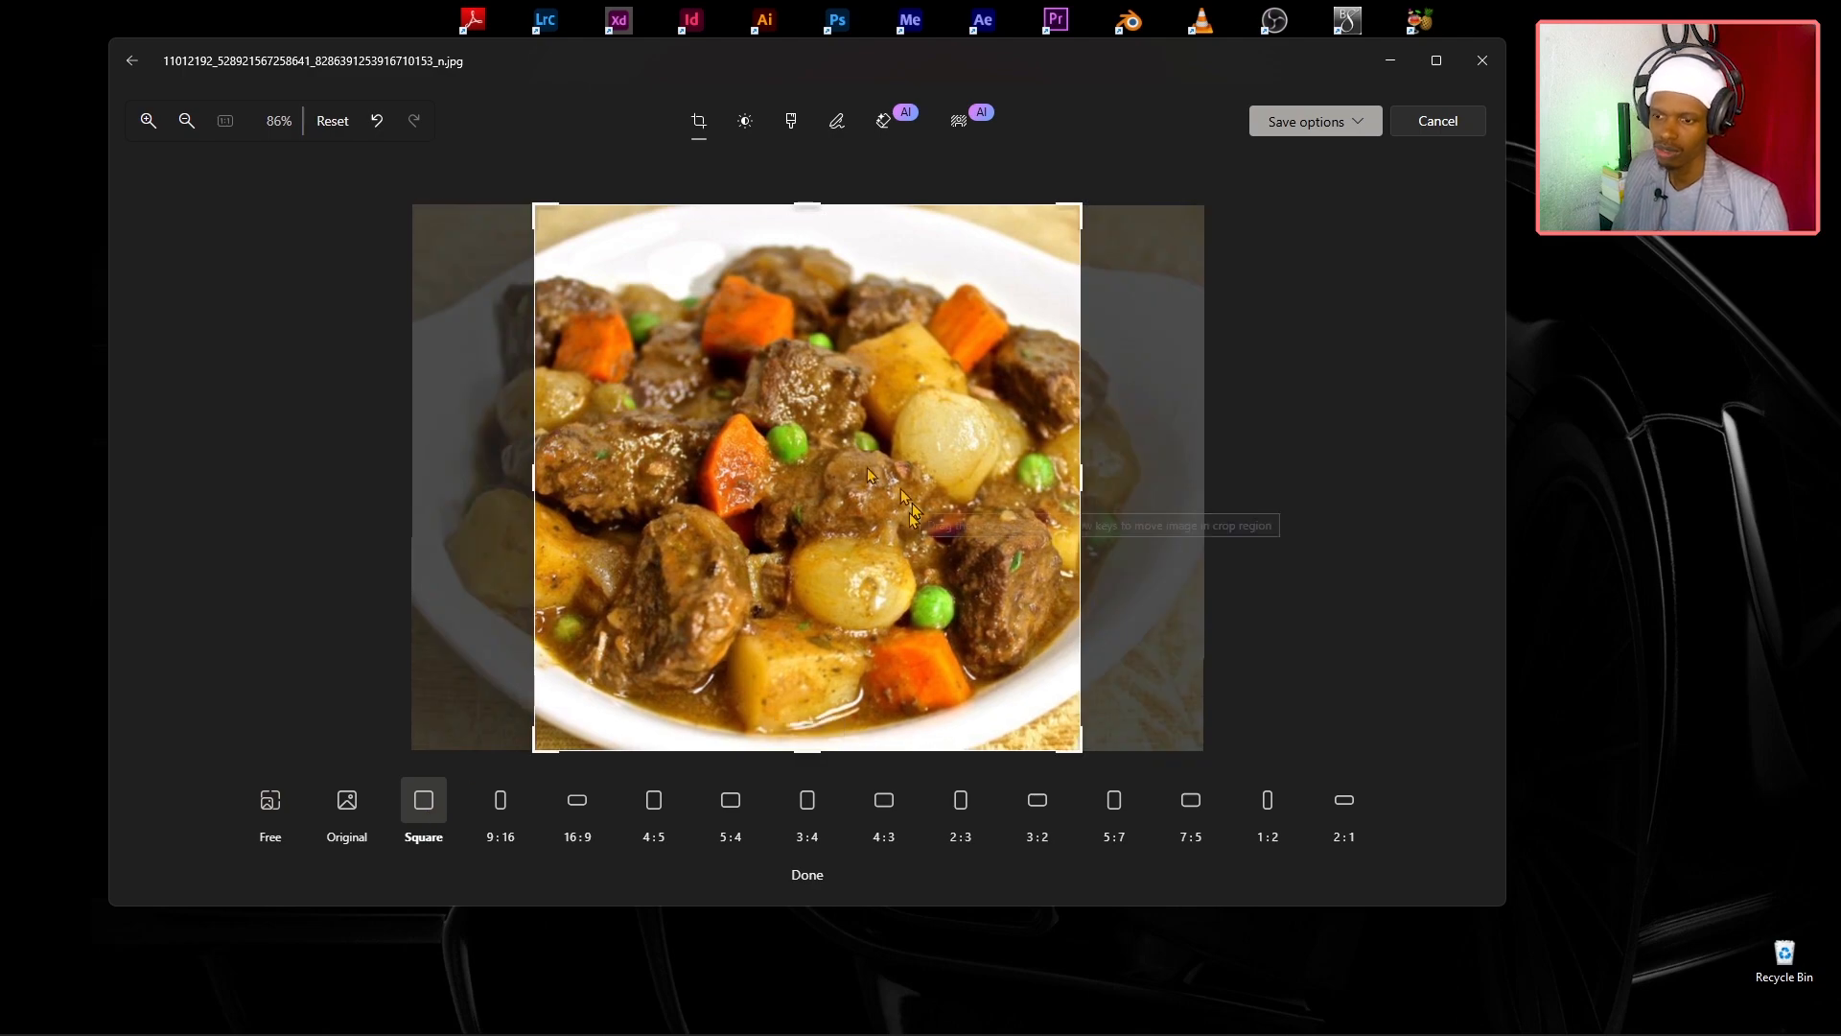
left_click(499, 805)
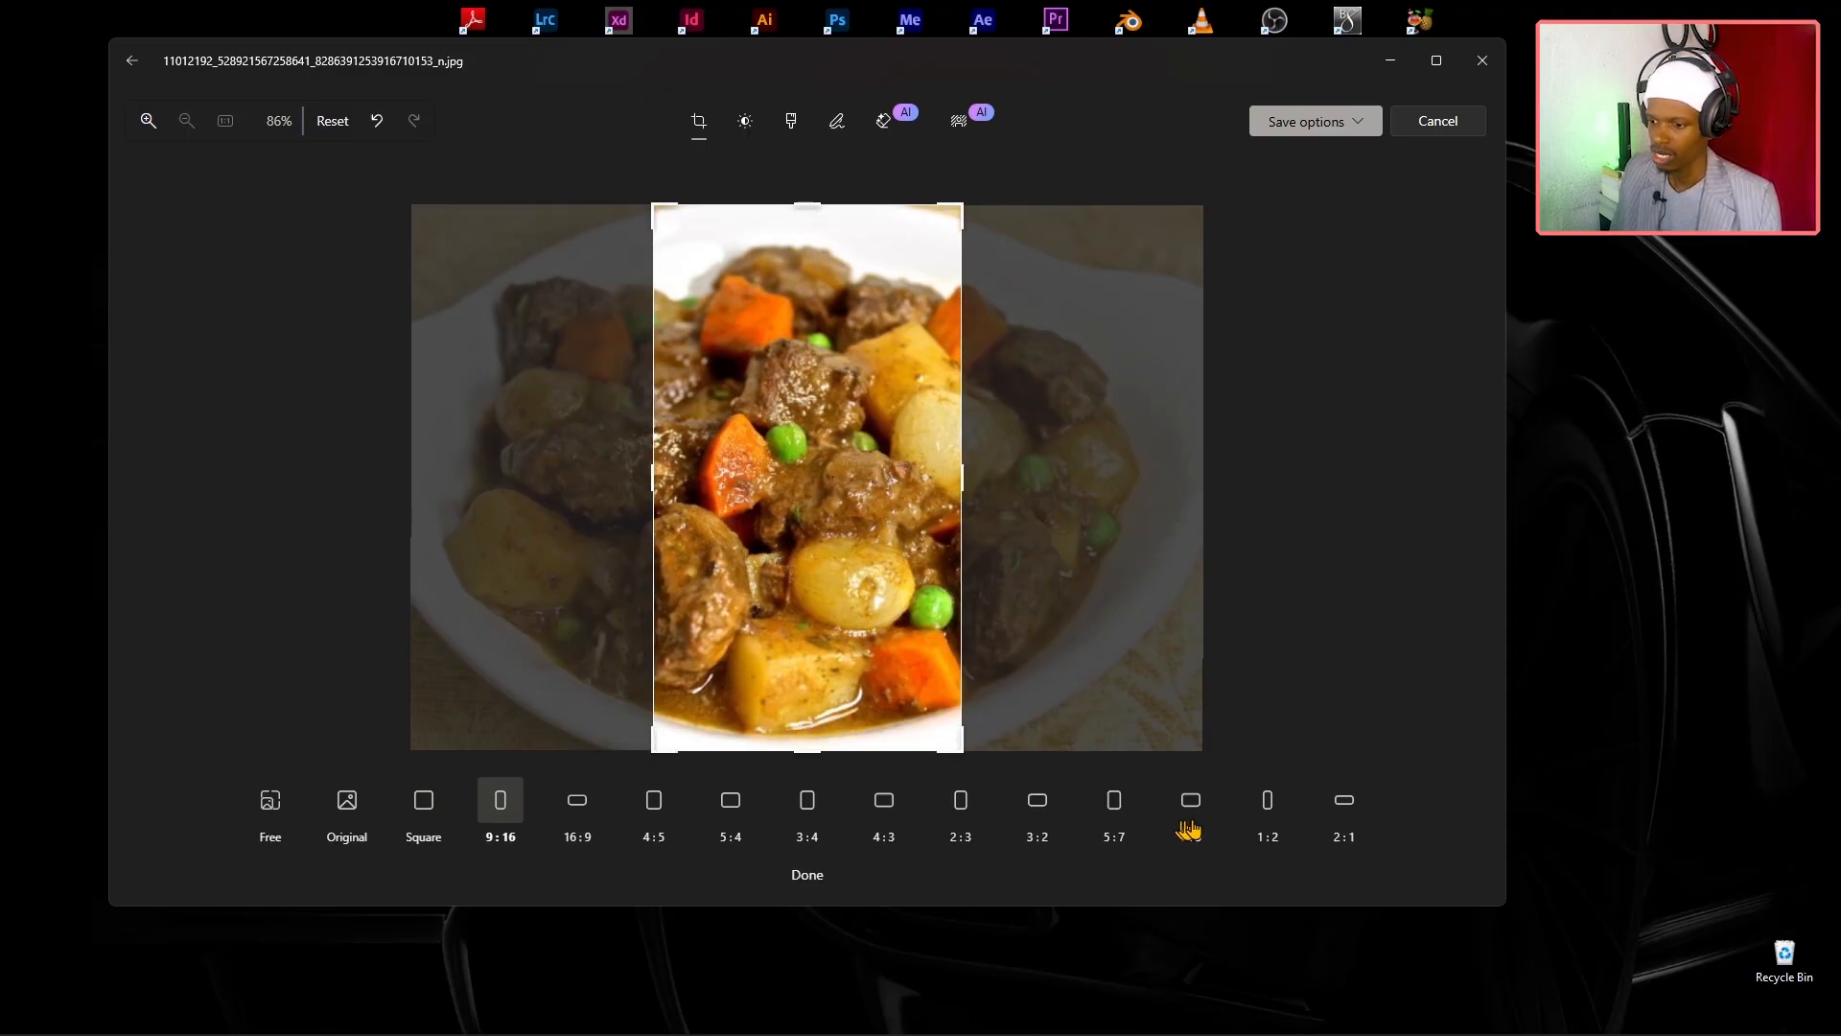
left_click(1267, 806)
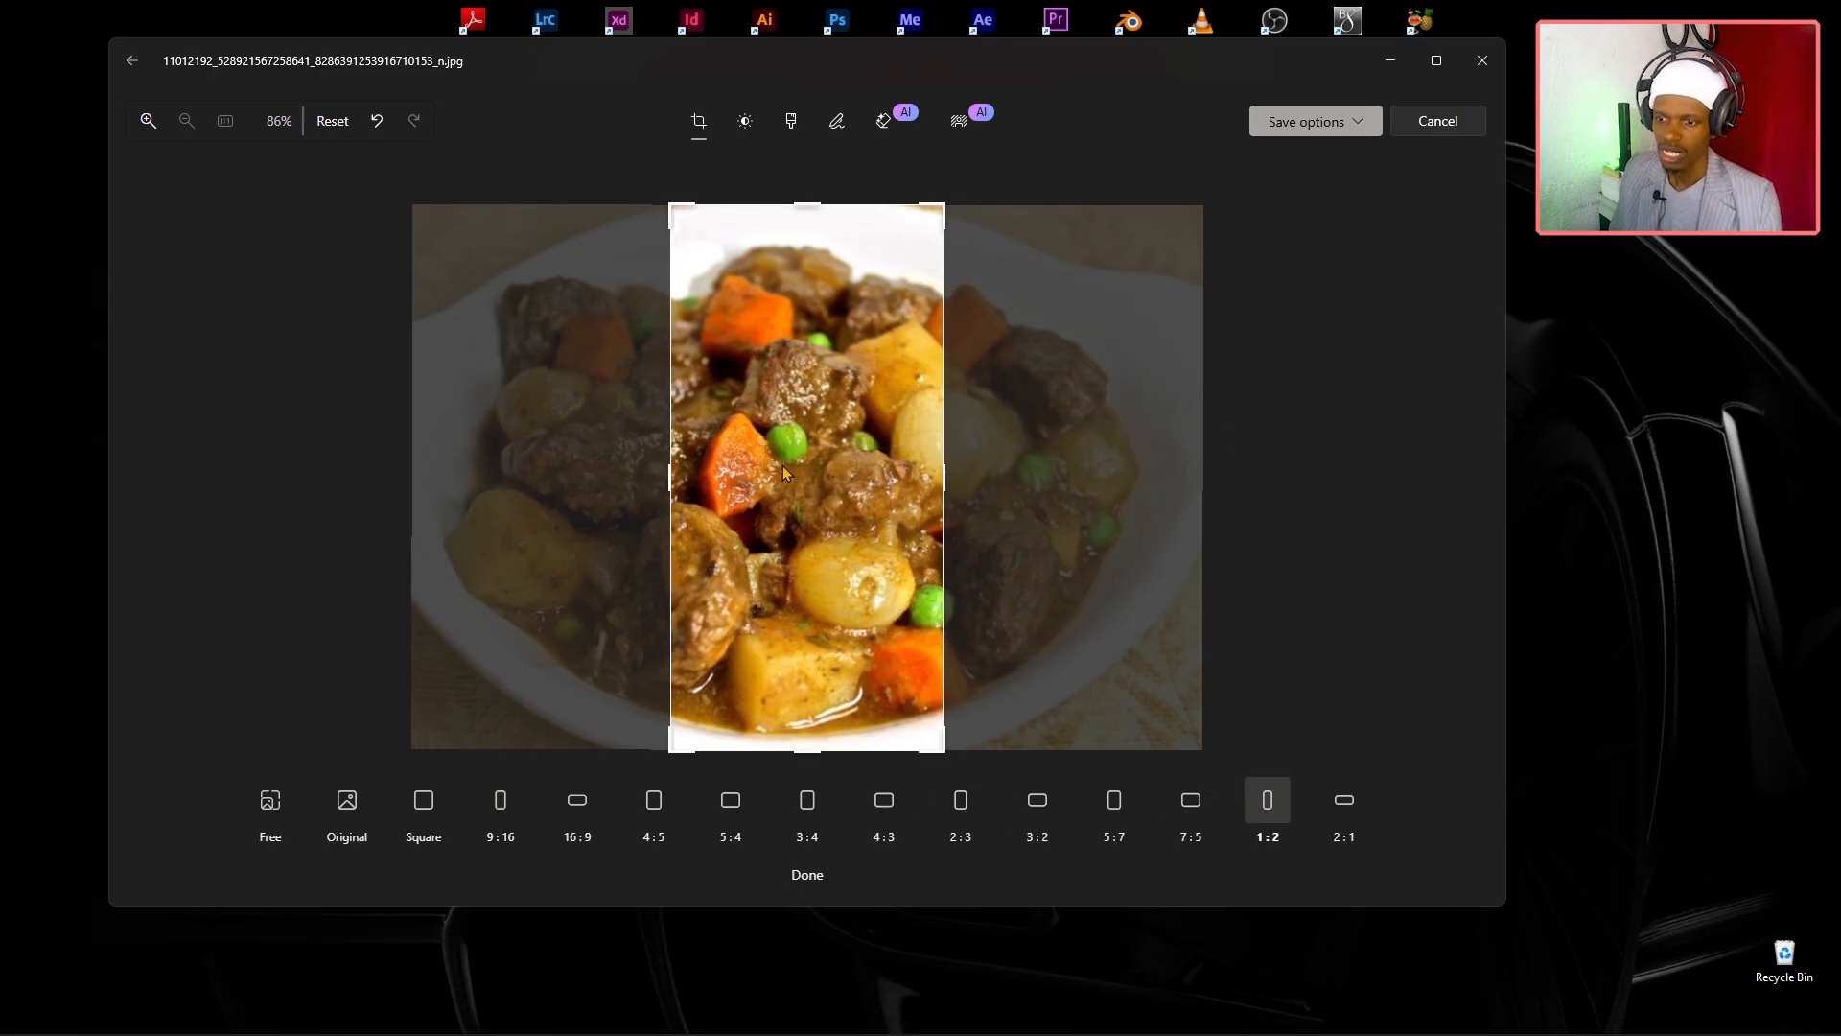
Reposition the photo inside the 1:2 crop frame and try resizing the frame, ending at 331 x 661.
left_click_drag(783, 472, 995, 477)
left_click_drag(878, 480, 611, 476)
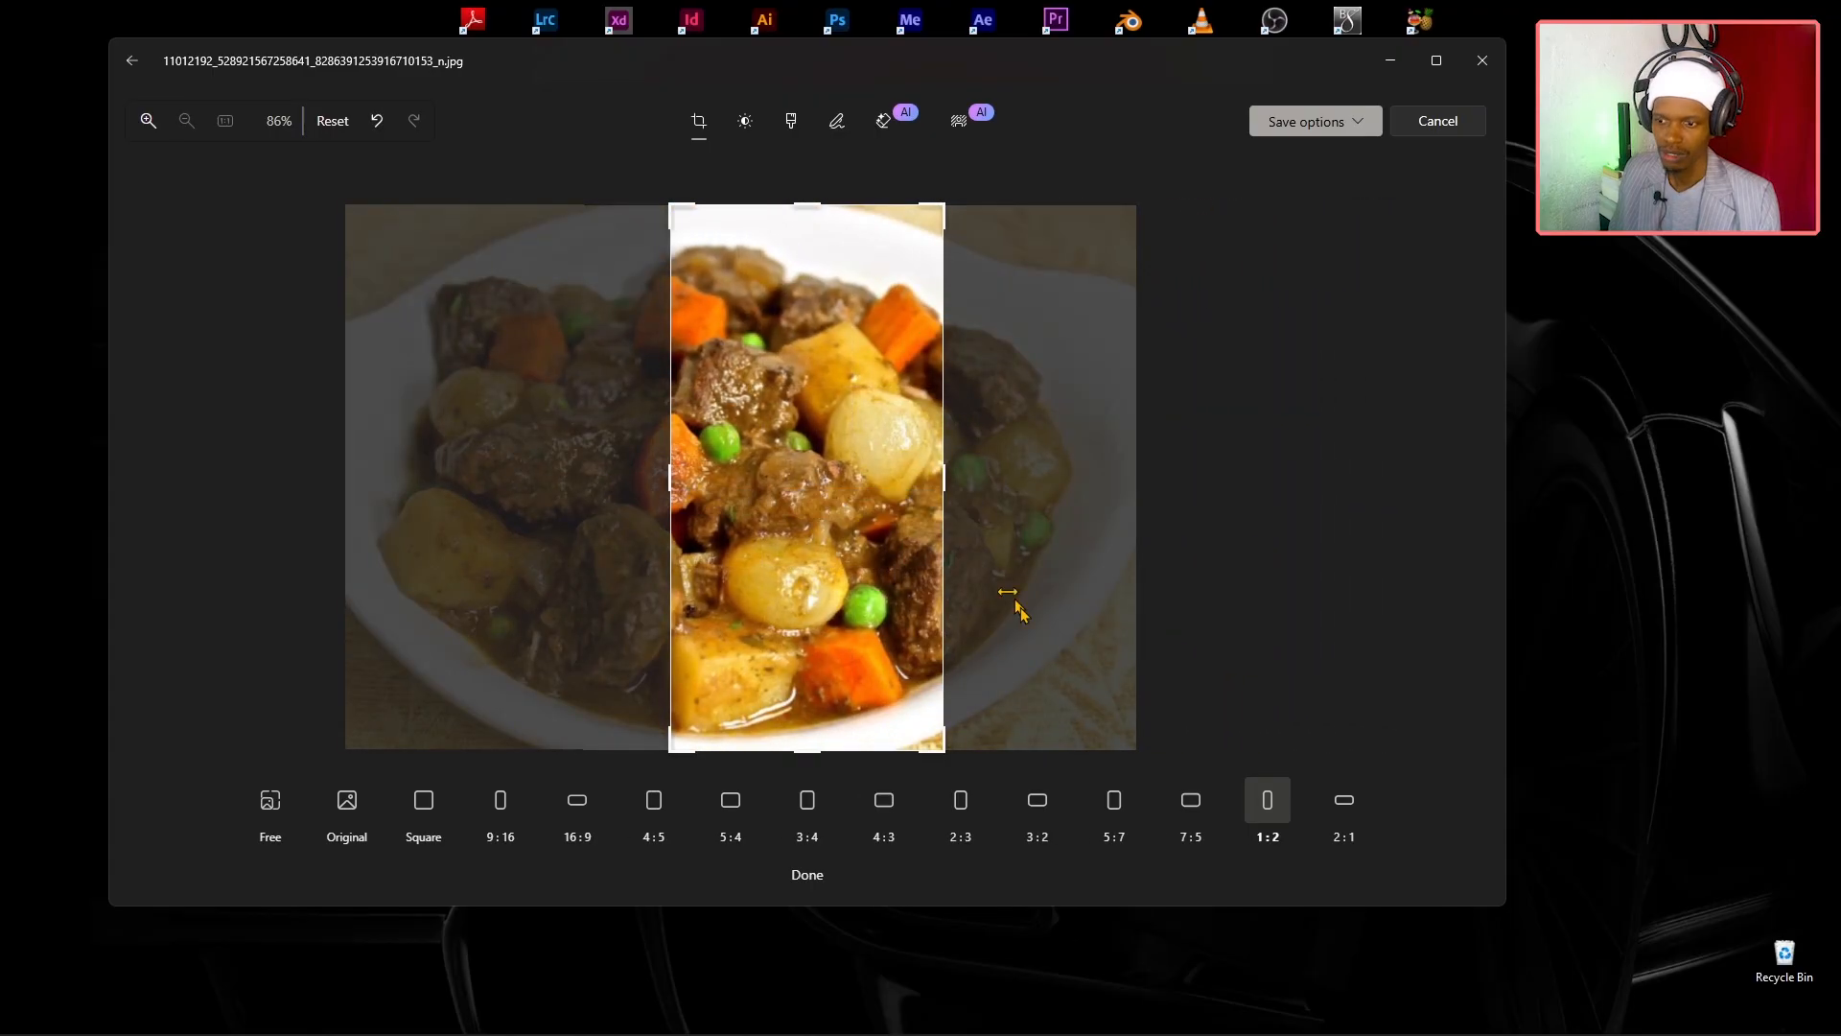
left_click_drag(944, 199, 861, 330)
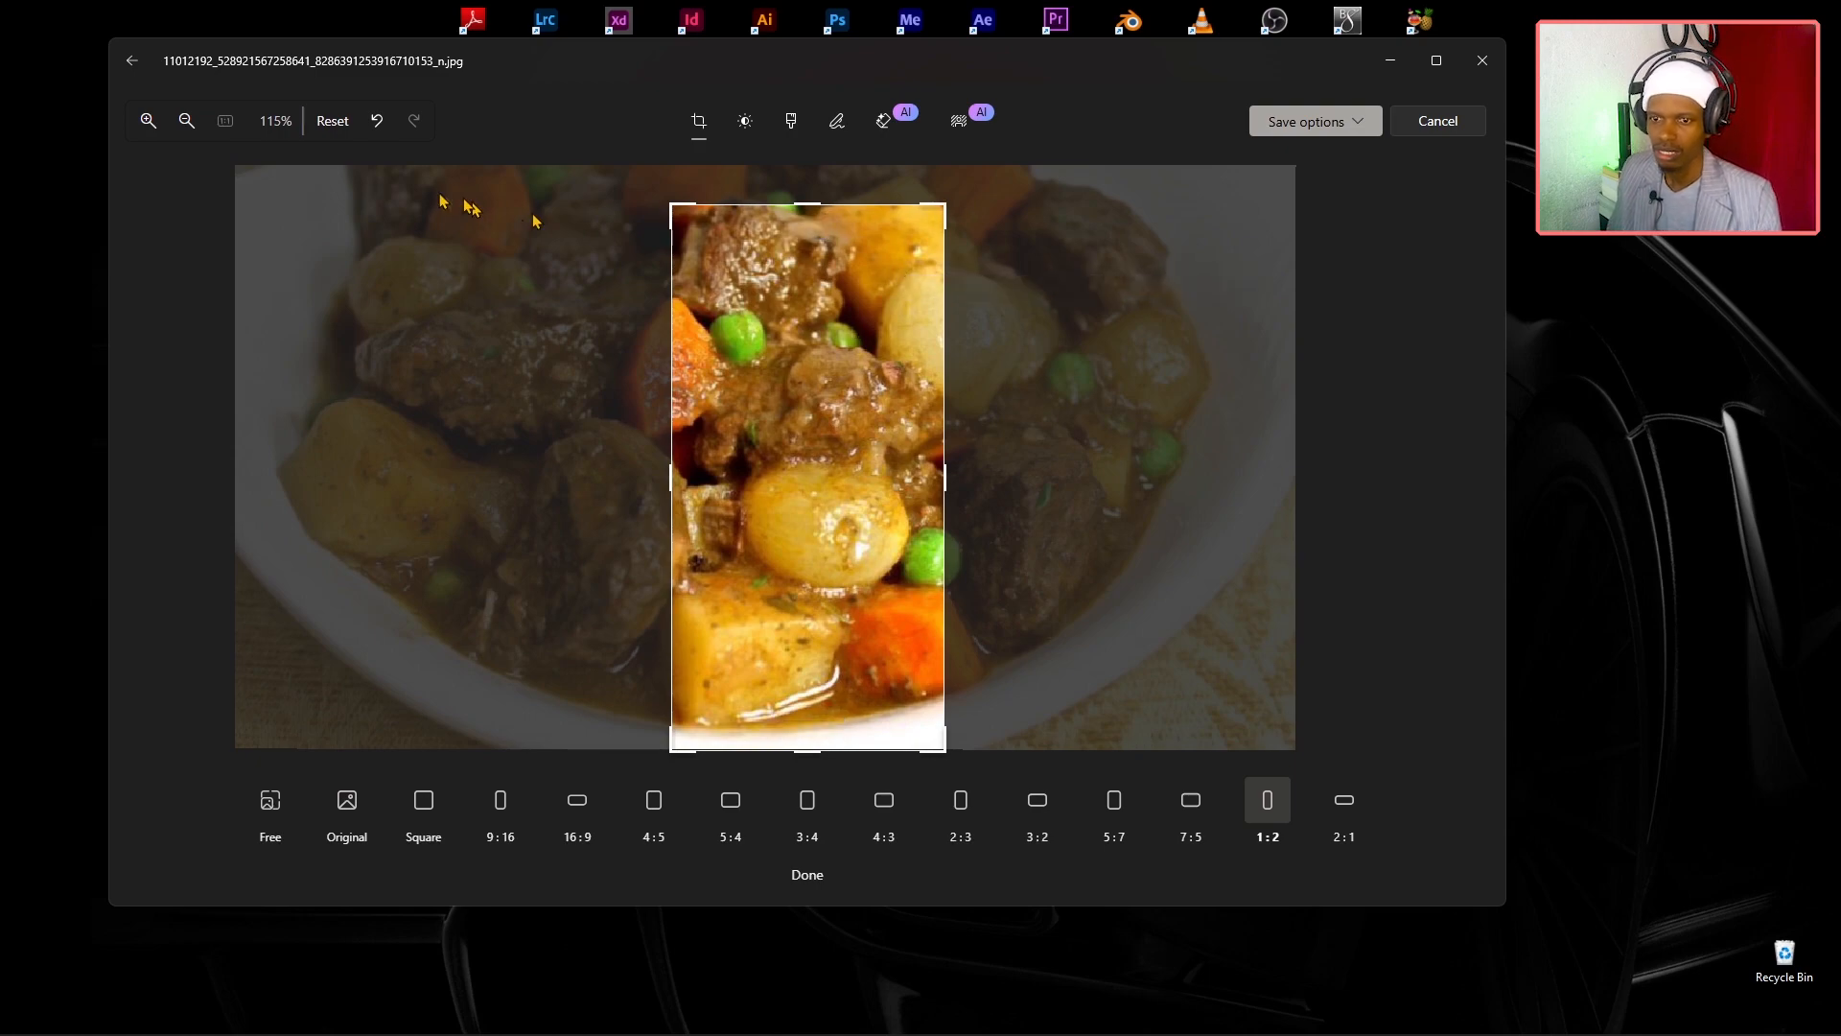
left_click(377, 120)
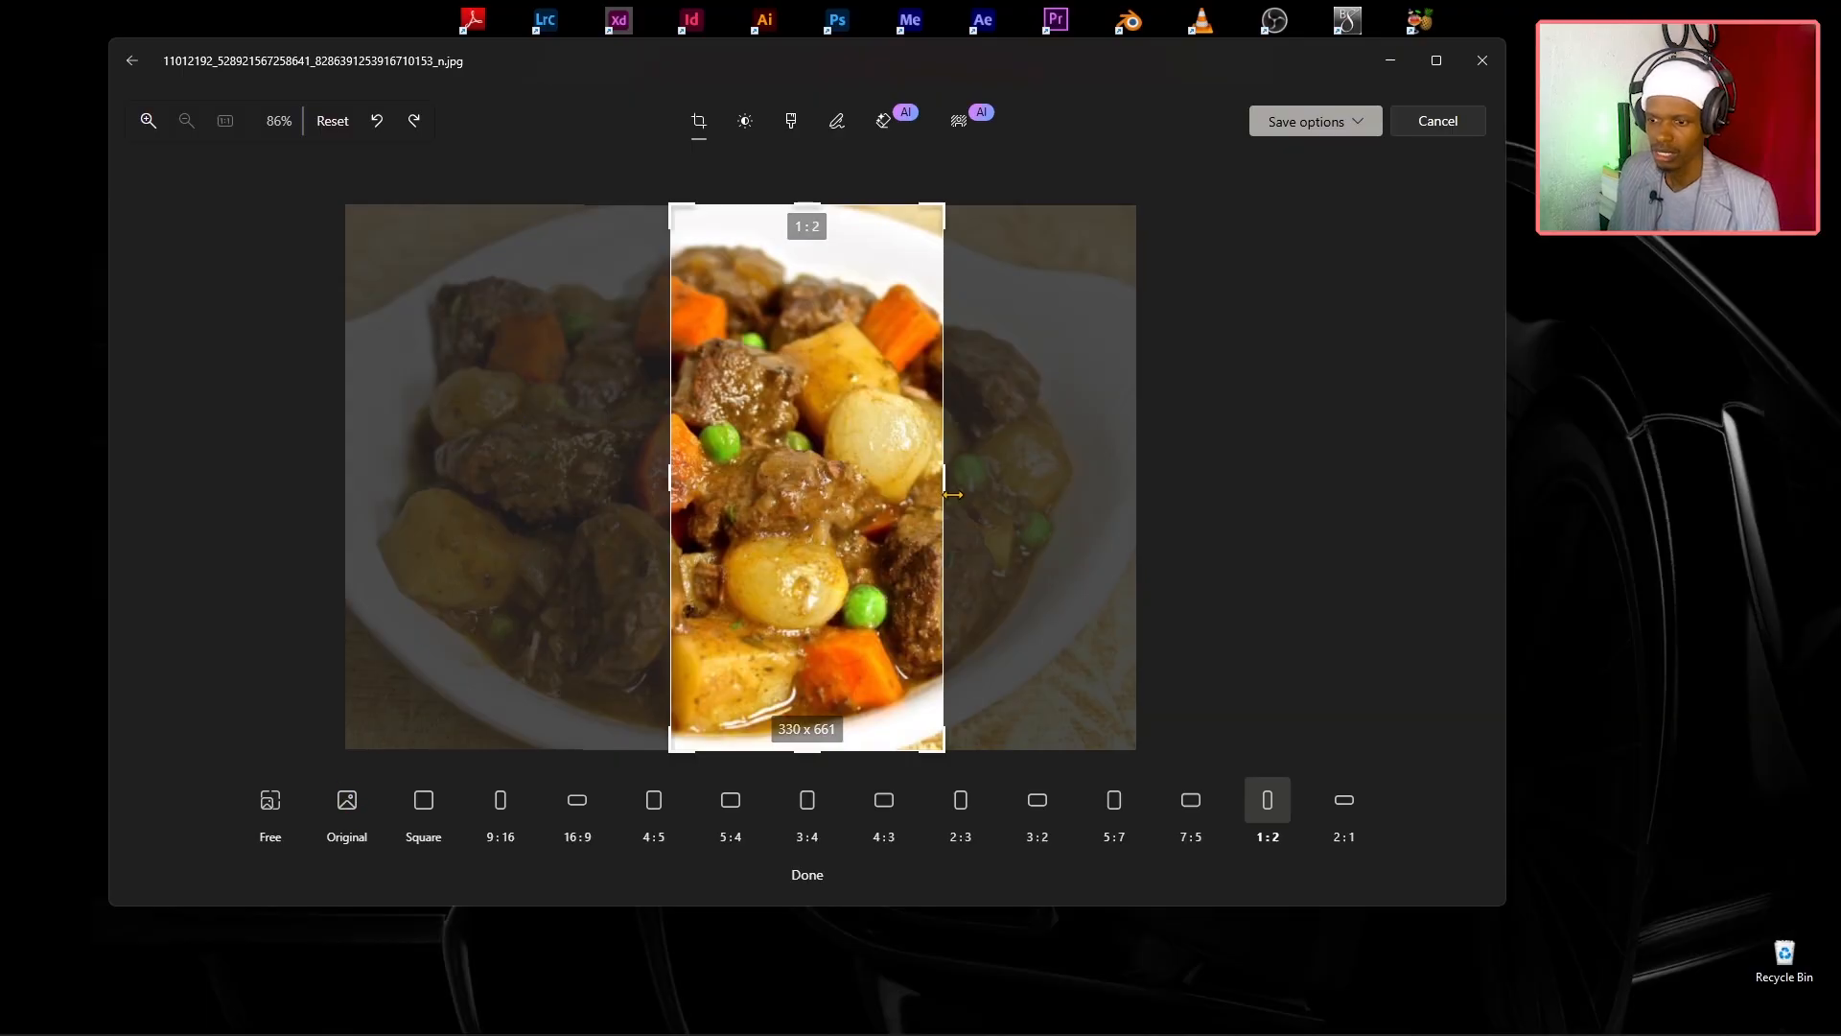
left_click_drag(950, 485, 1008, 513)
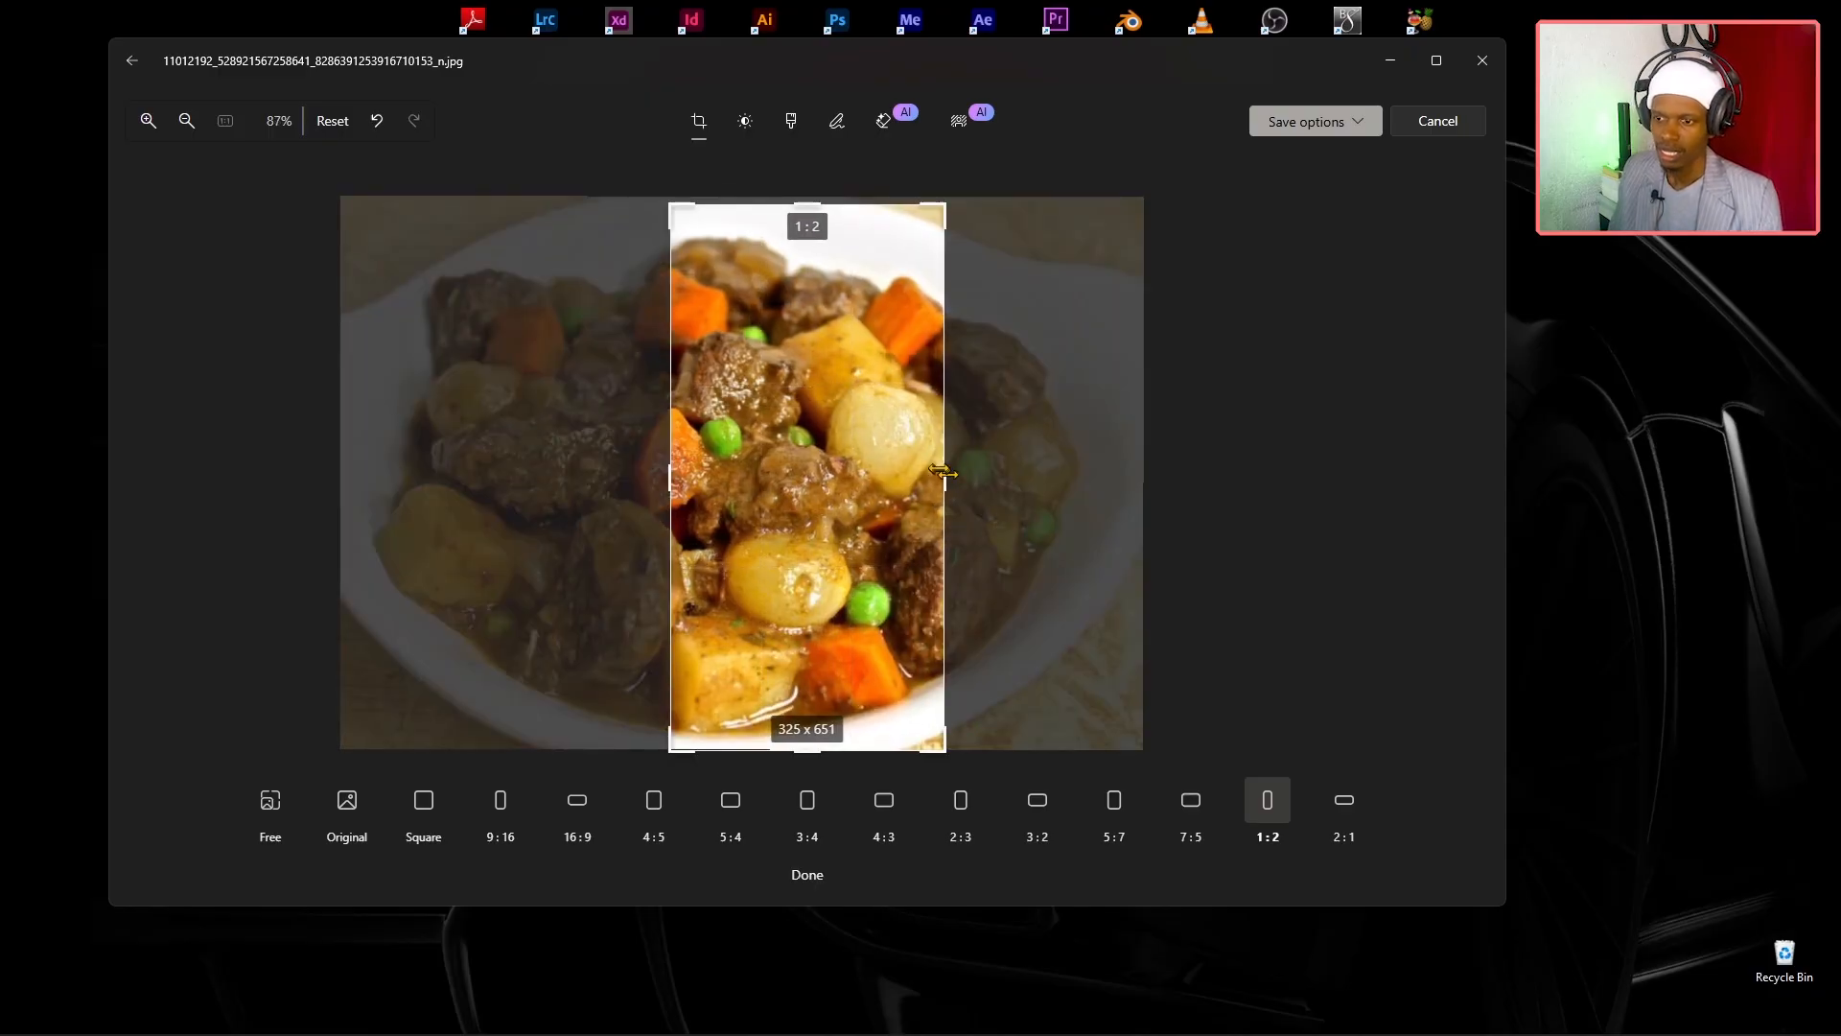
left_click_drag(924, 225, 973, 186)
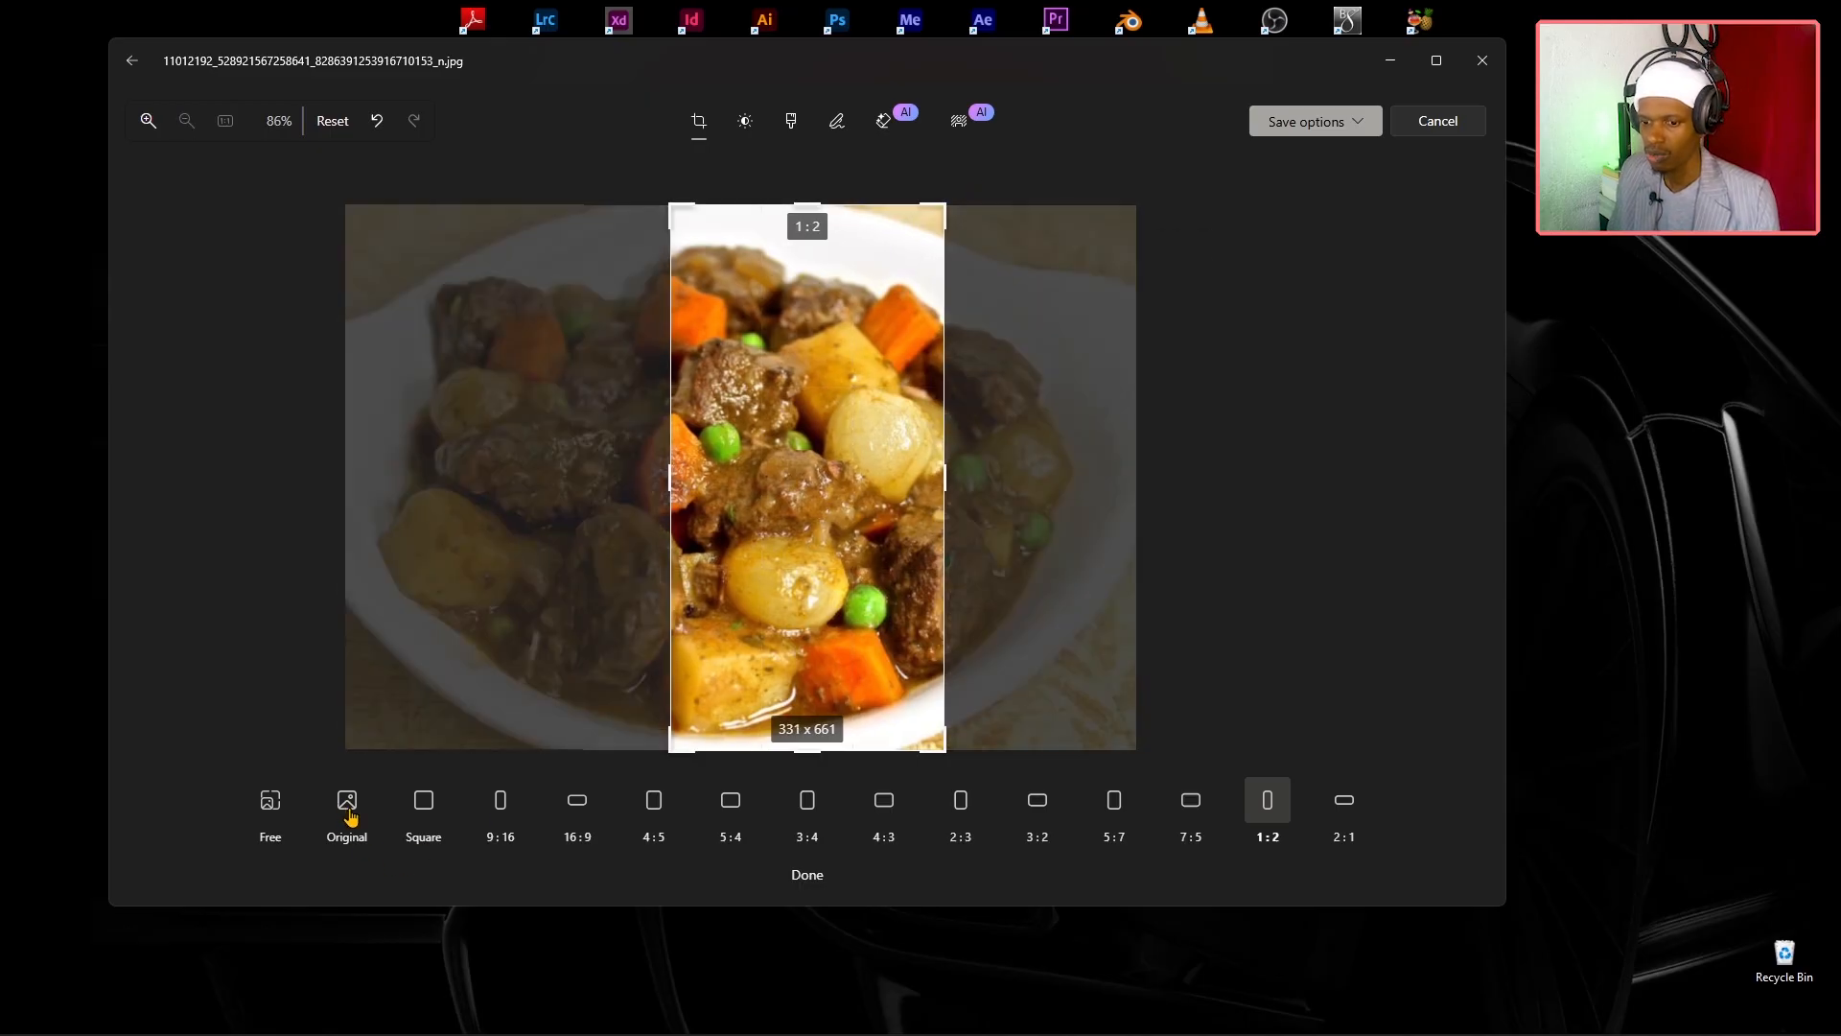
Narrow the crop from its right edge using the Free ratio, and reset all edits made to the image.
left_click(271, 806)
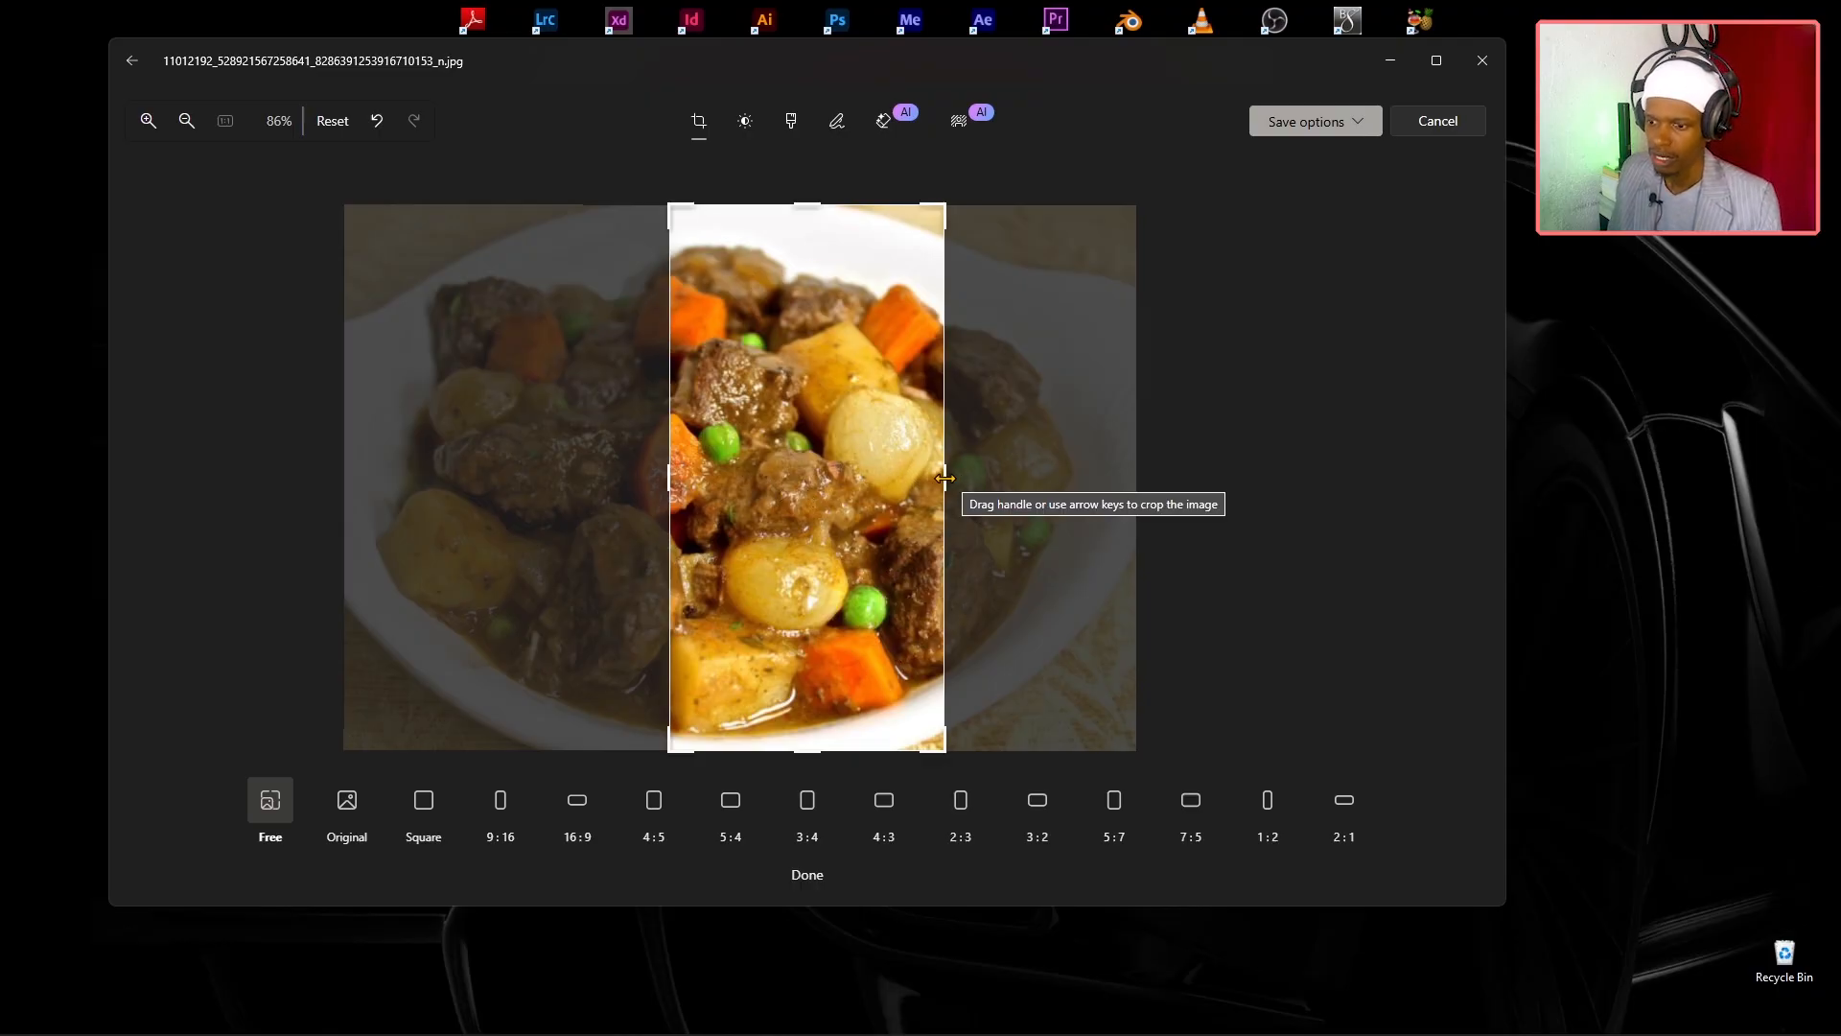
left_click_drag(945, 478, 877, 499)
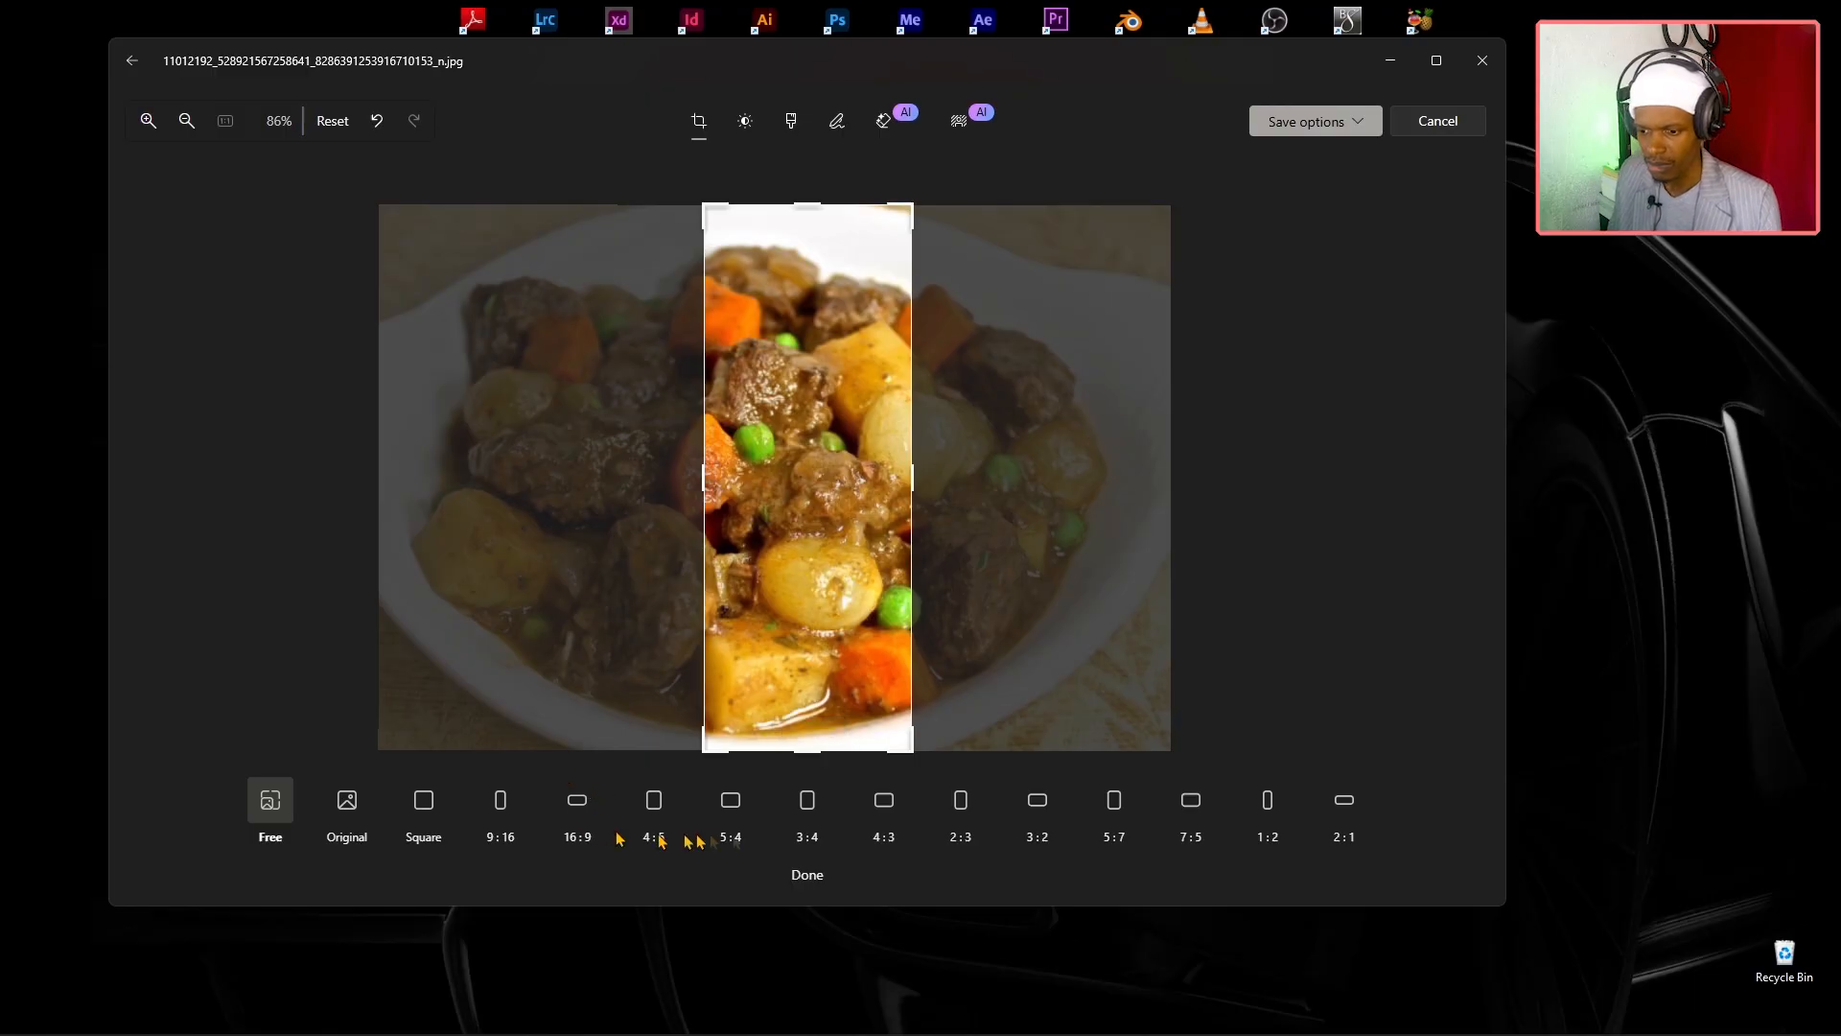
left_click(811, 878)
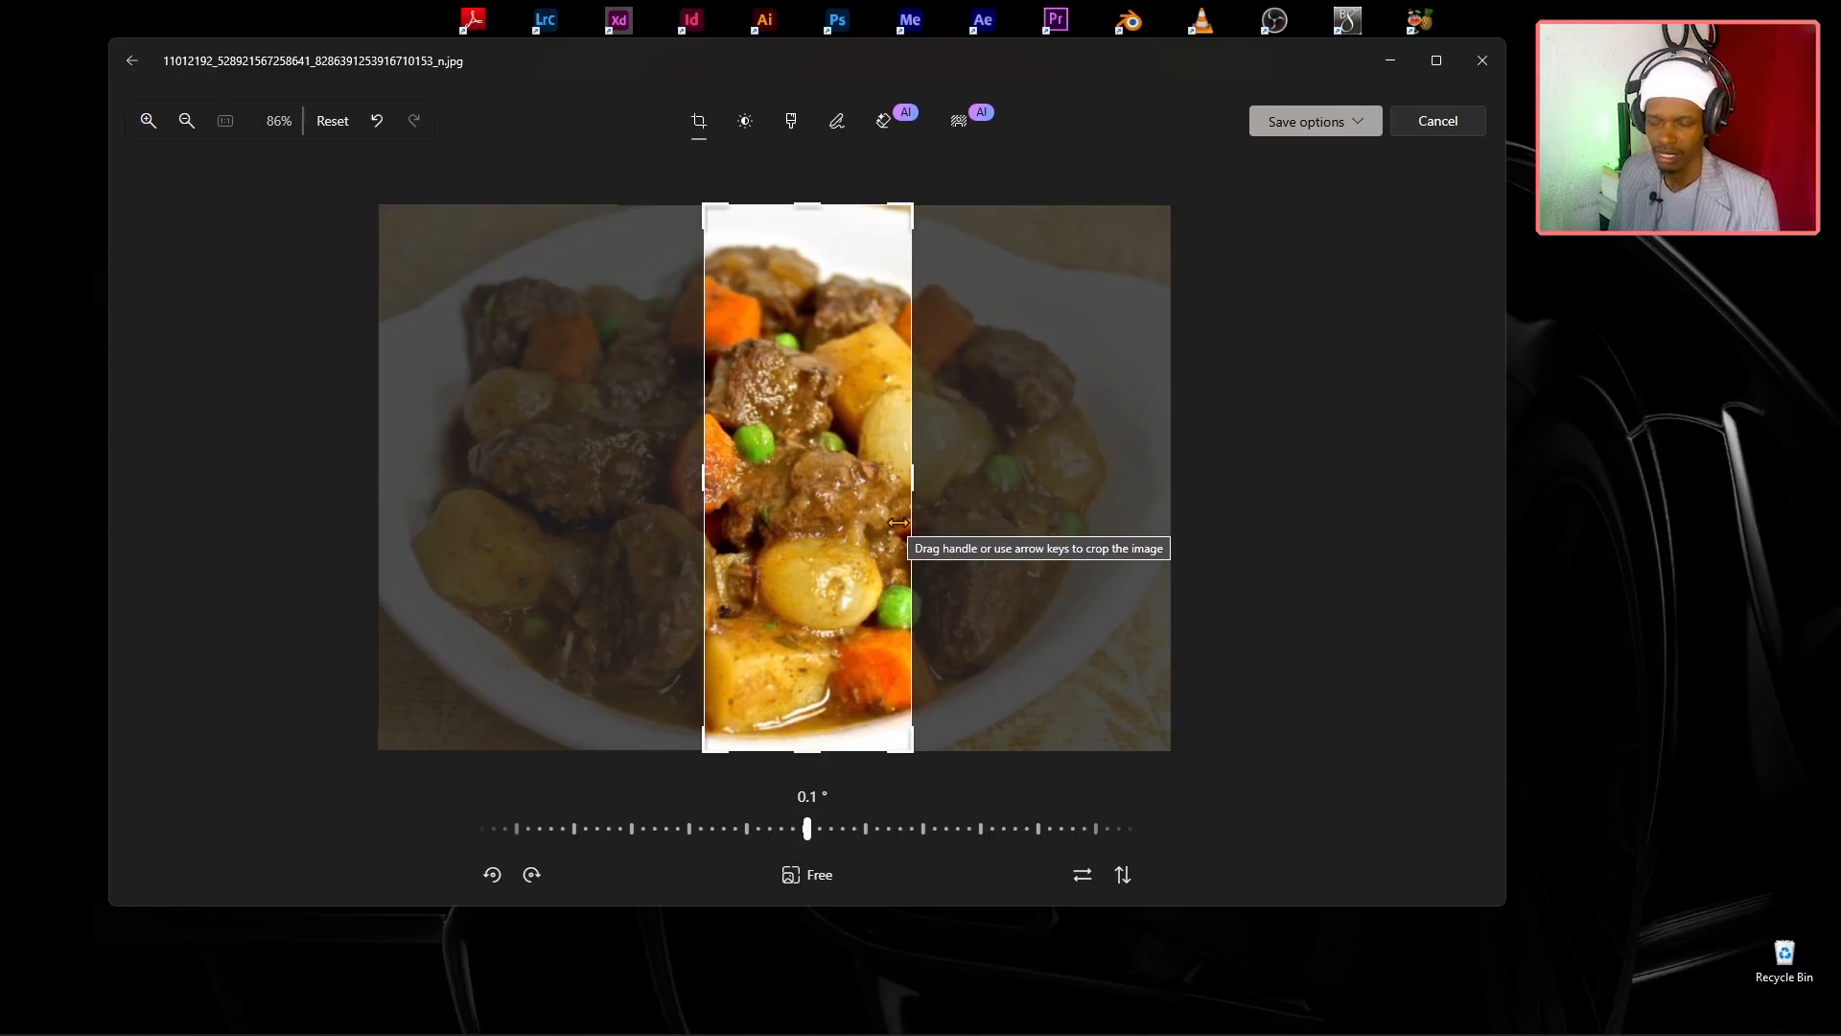
left_click(334, 123)
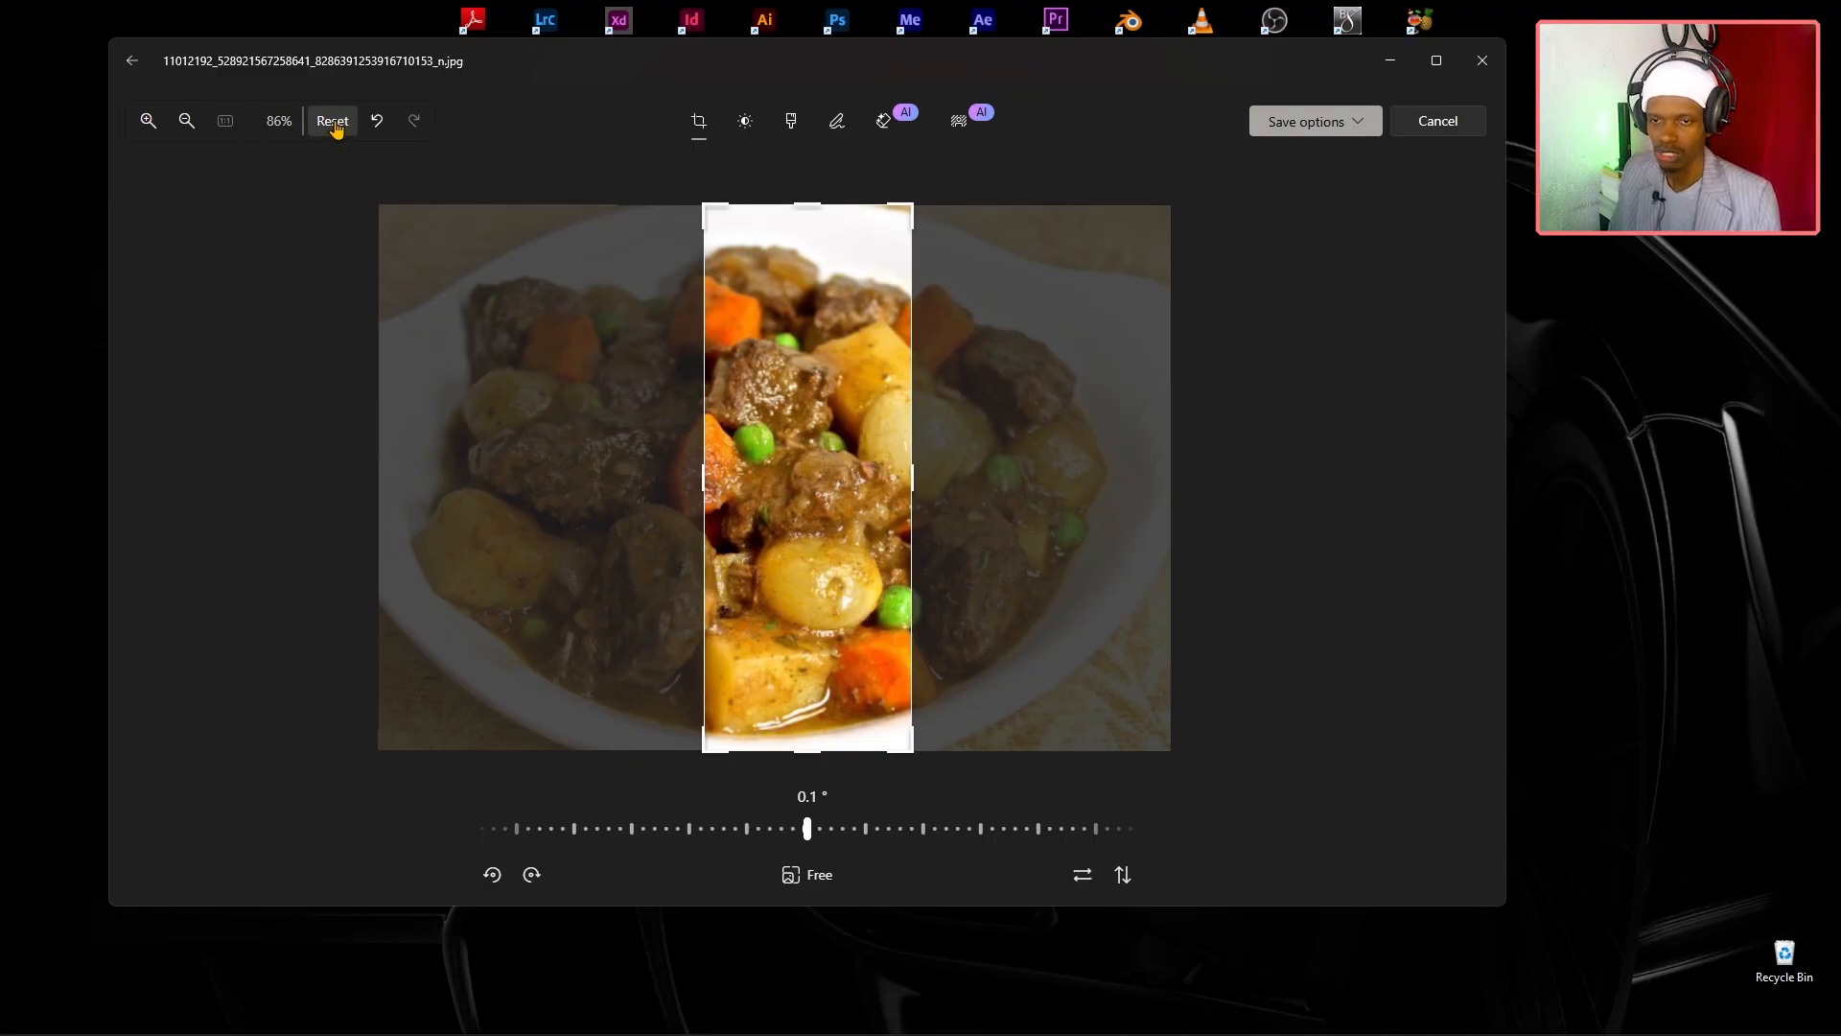
left_click(726, 539)
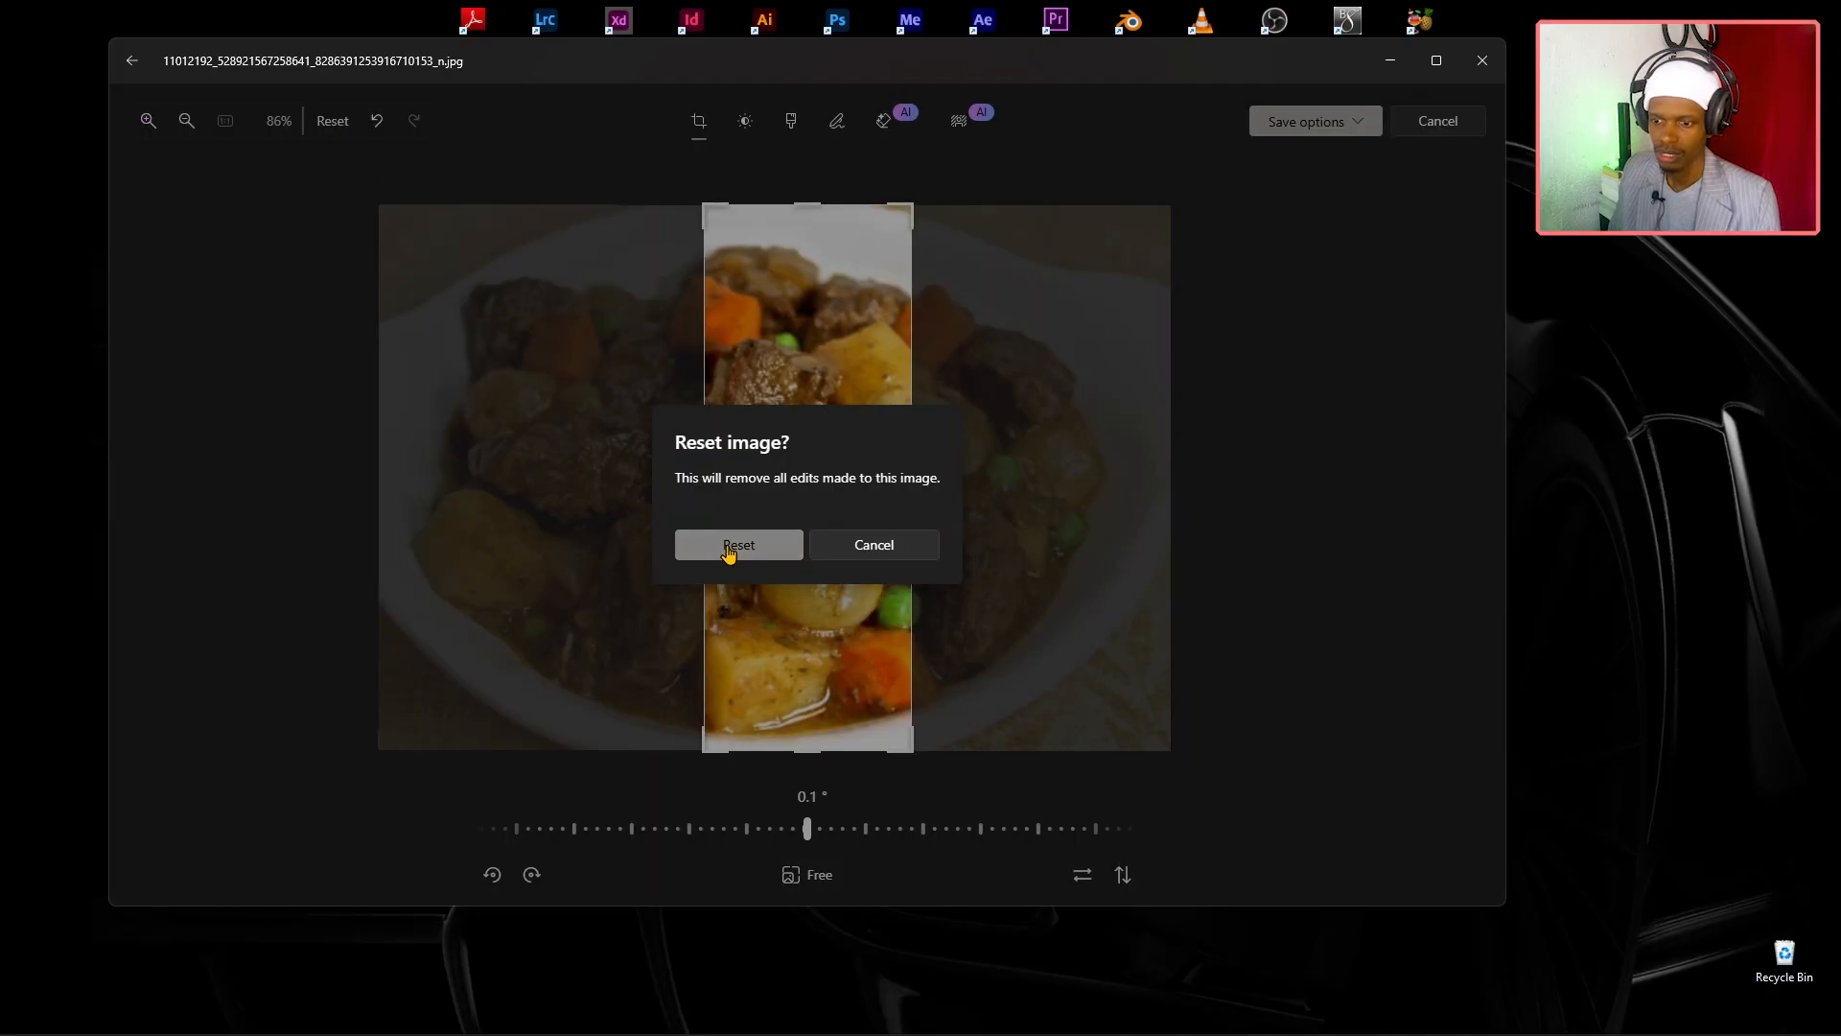
Open the light and colour adjustments and lower the photo's Brightness to -86.
left_click(746, 124)
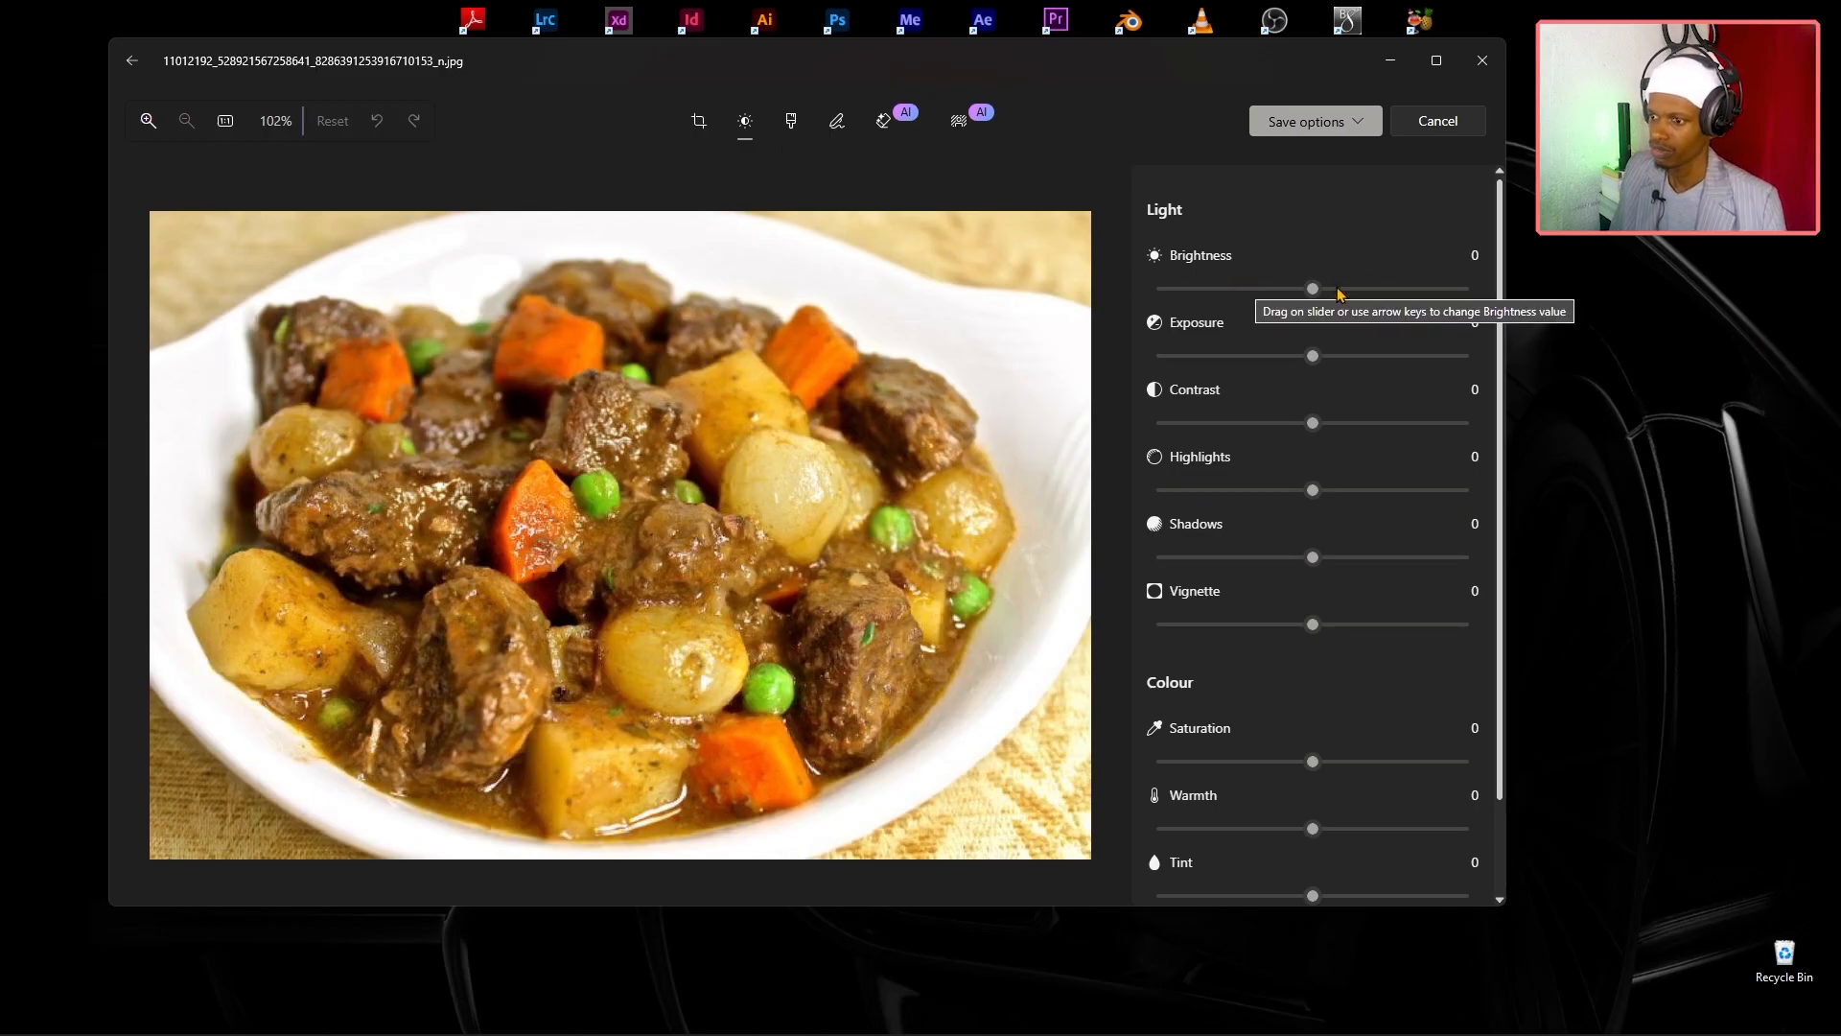
left_click_drag(1316, 291, 1185, 293)
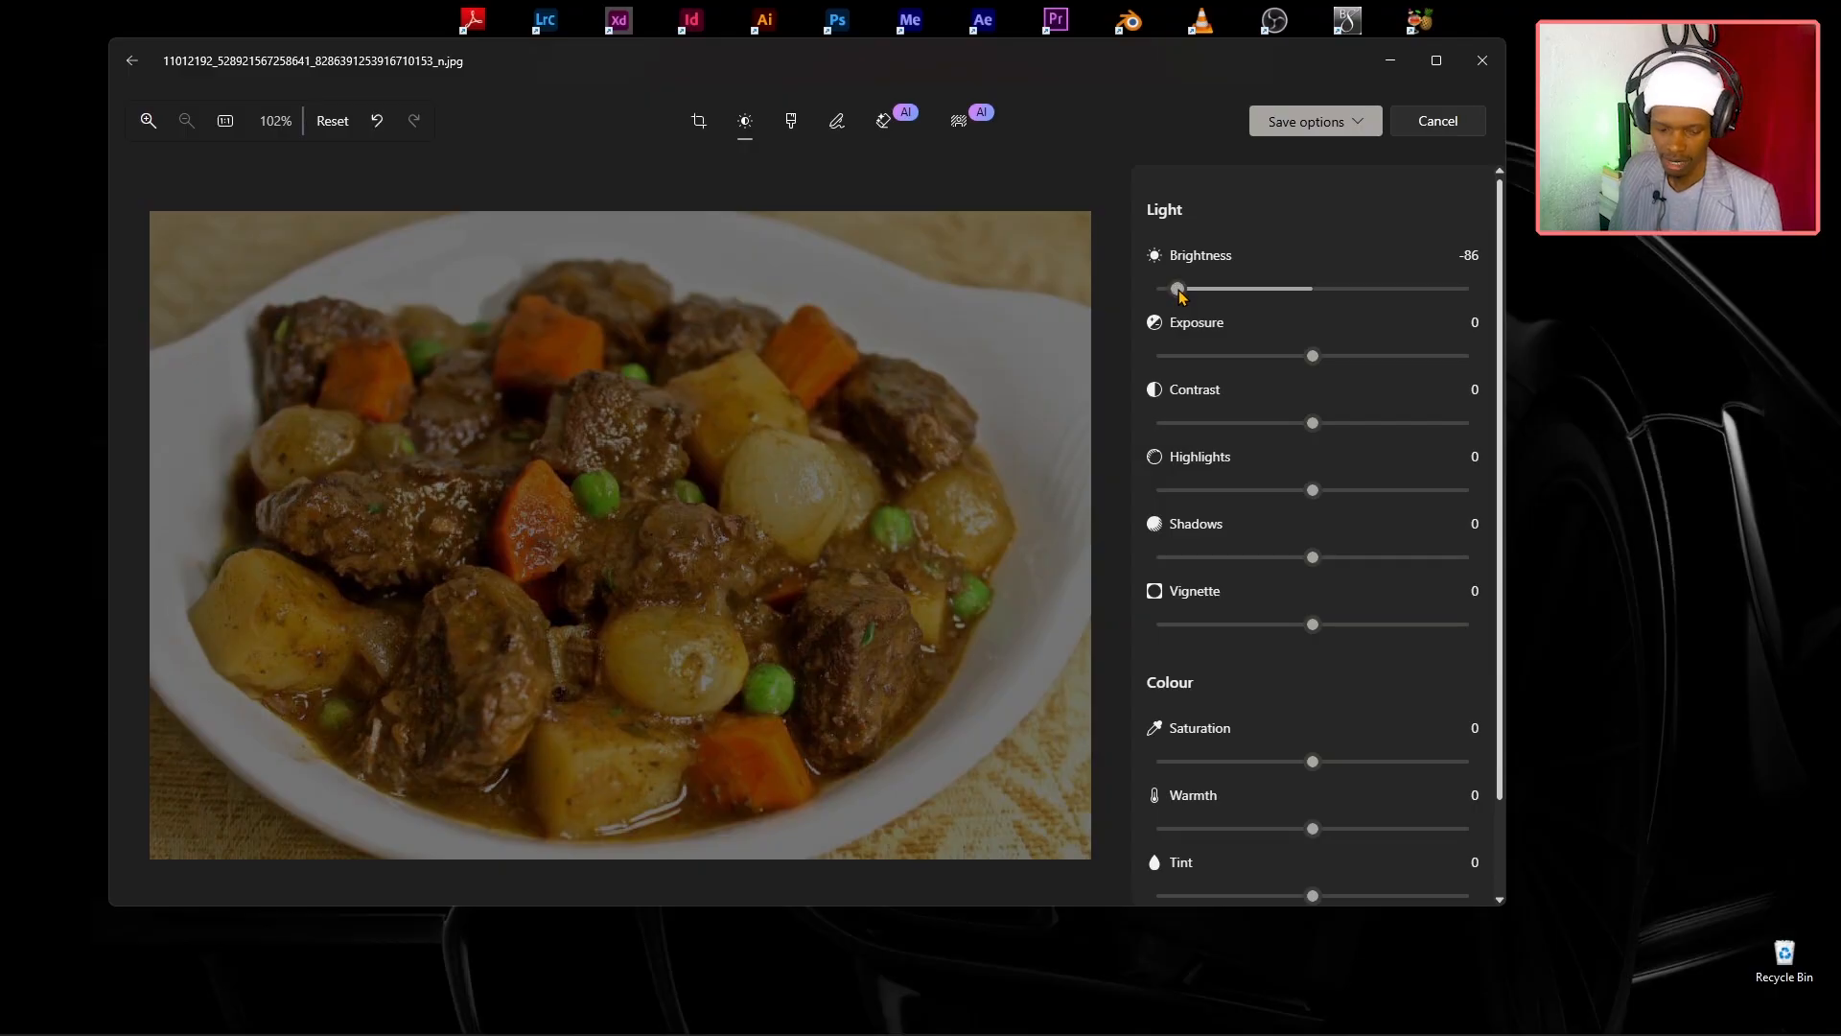
Undo the Brightness change, try the Vignette adjustment down to -100, and undo it as well.
key("ctrl+z")
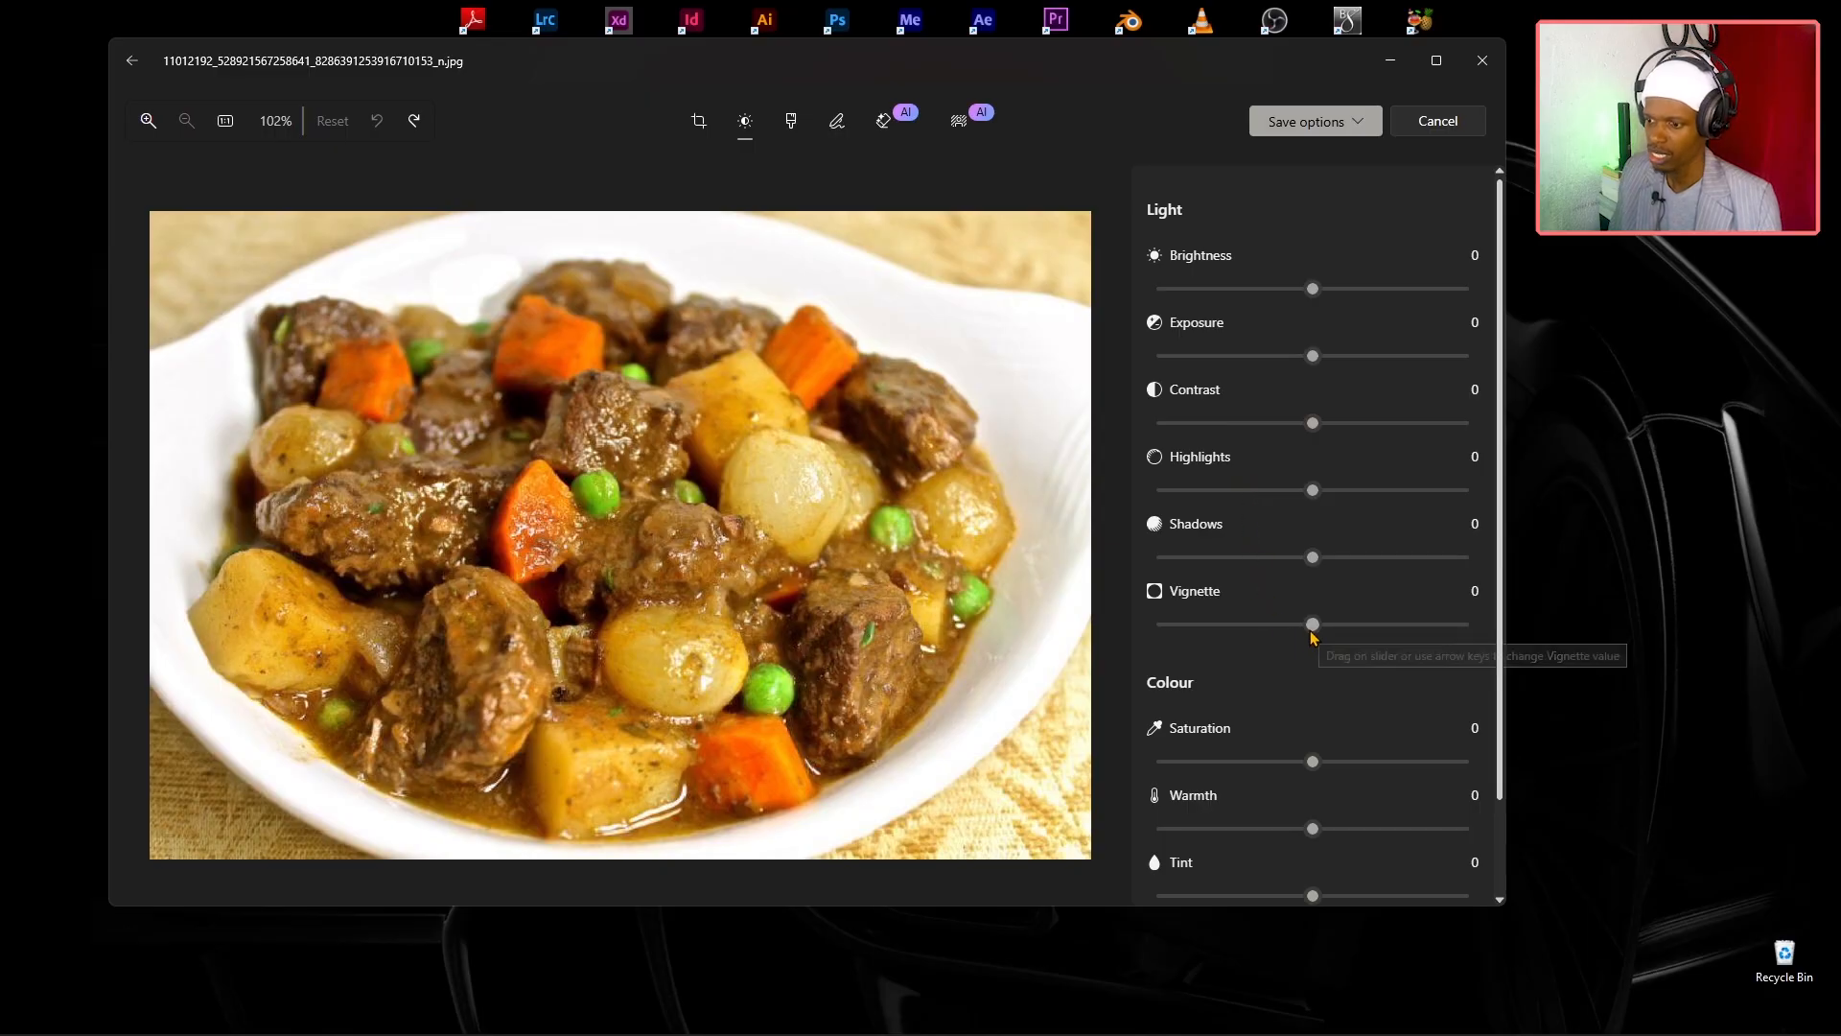
left_click_drag(1312, 632, 1492, 638)
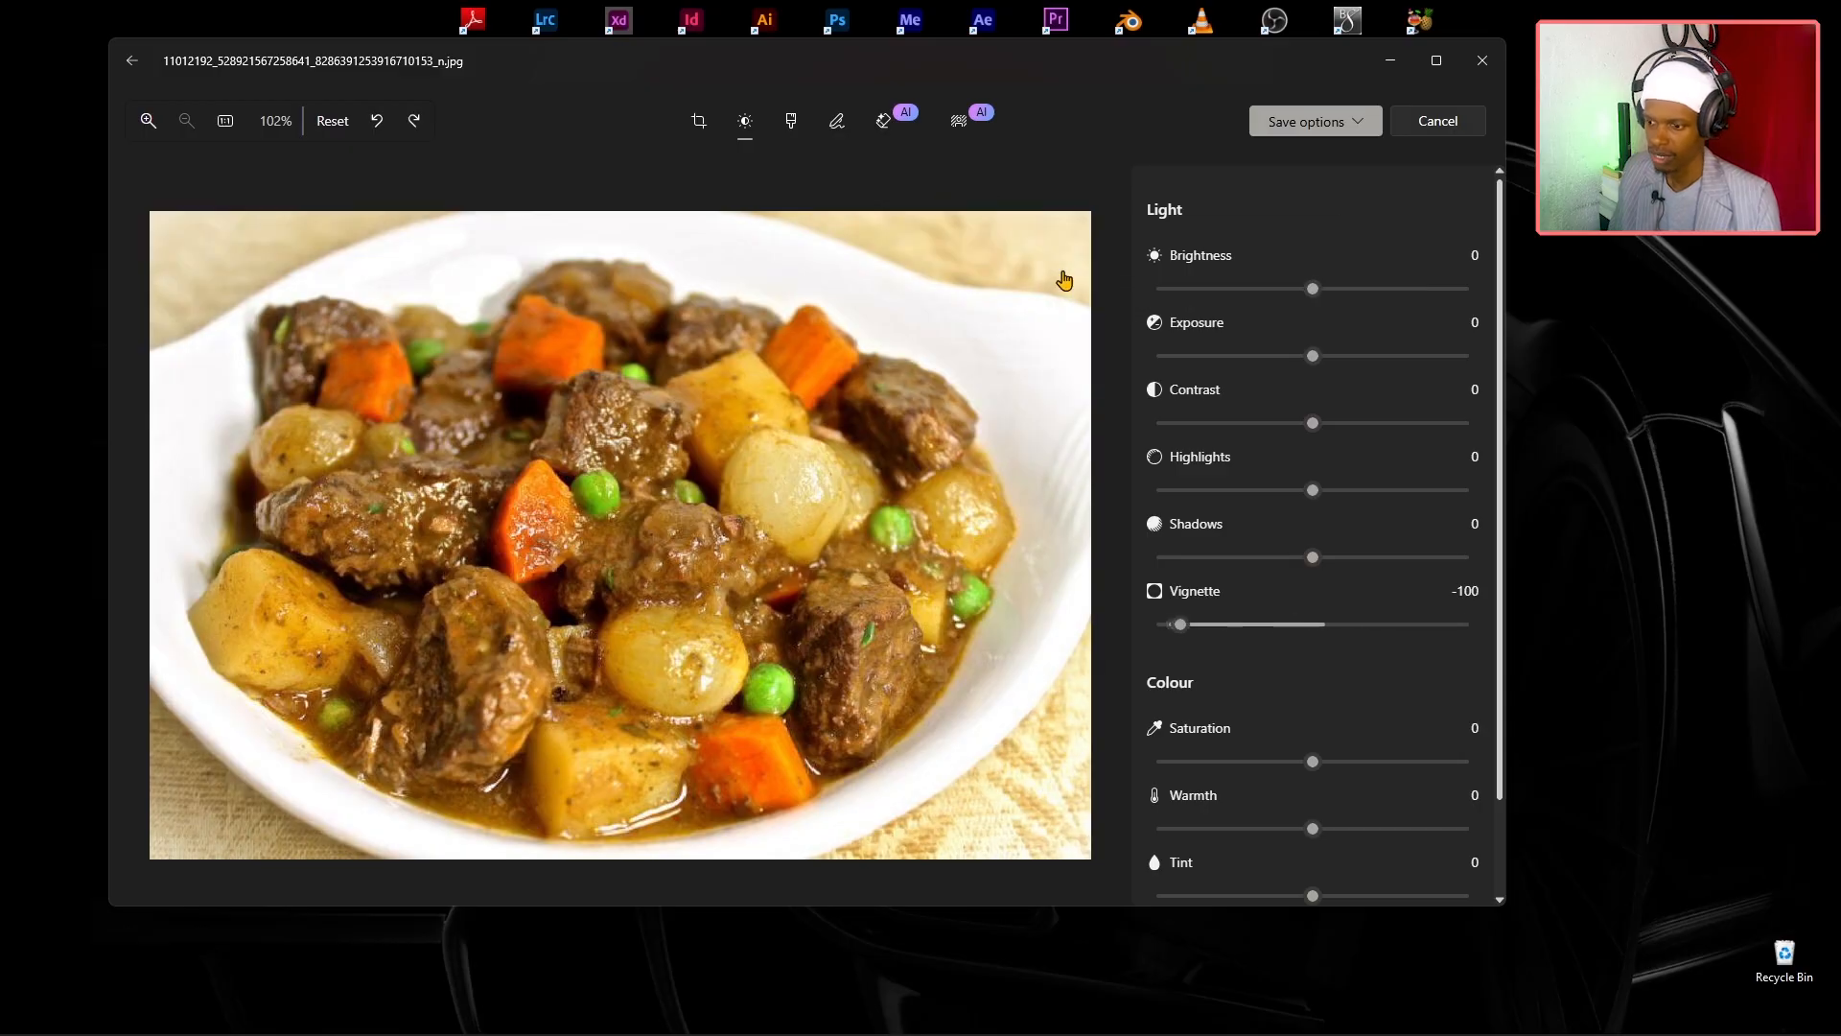
key("ctrl+z")
Try the photo's Sharpness at 73 and -67, and undo the sharpness change.
scroll(1436, 667, "down", 3)
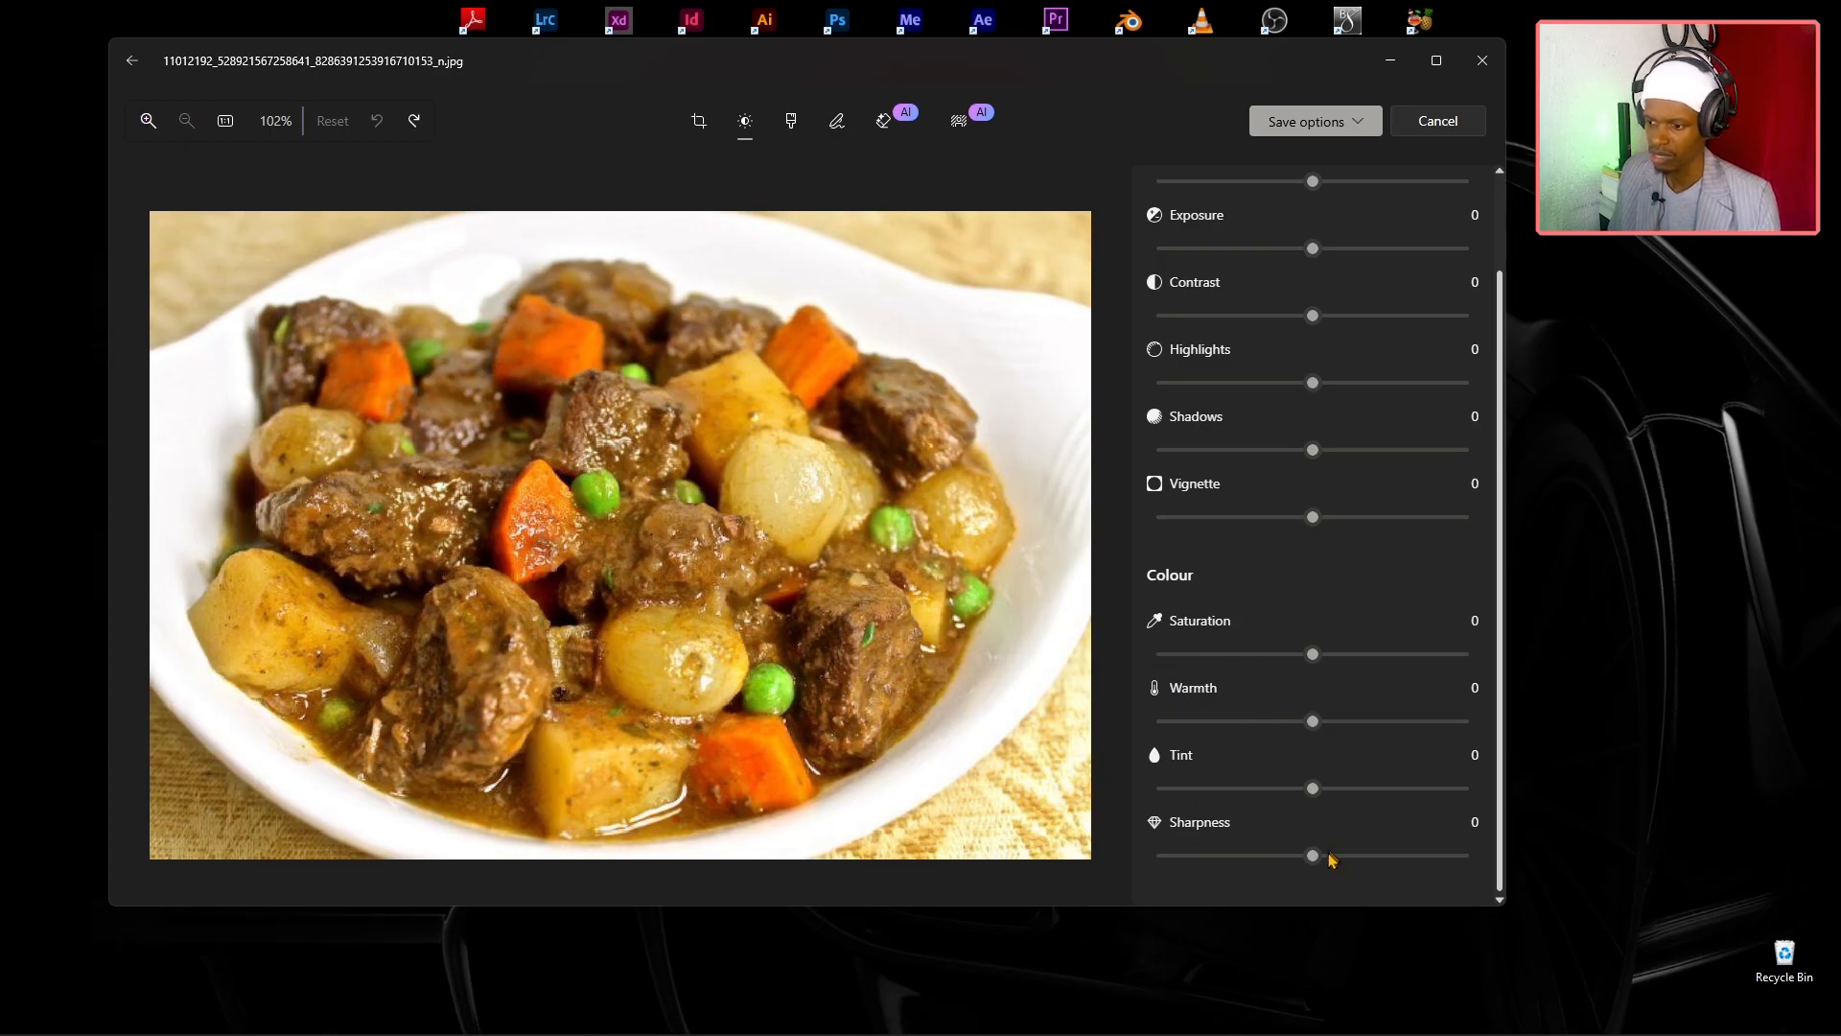
left_click_drag(1315, 862, 1430, 861)
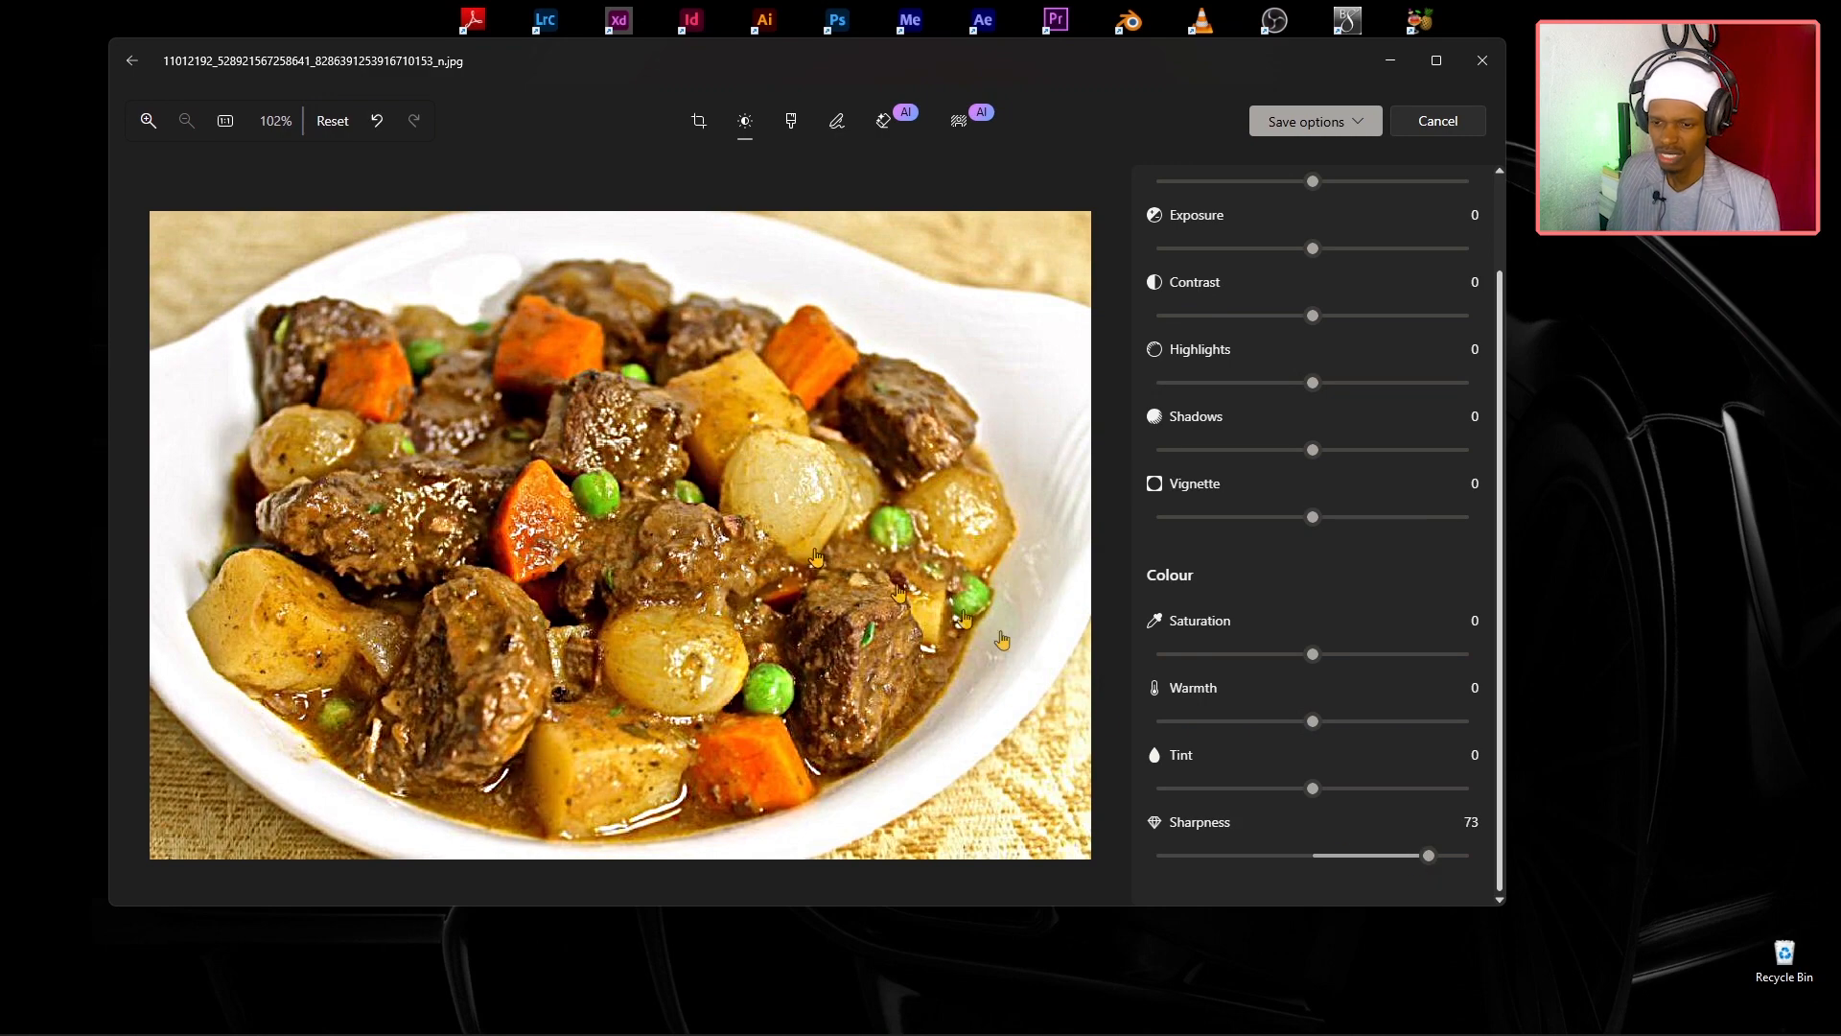
left_click_drag(1426, 863, 1204, 863)
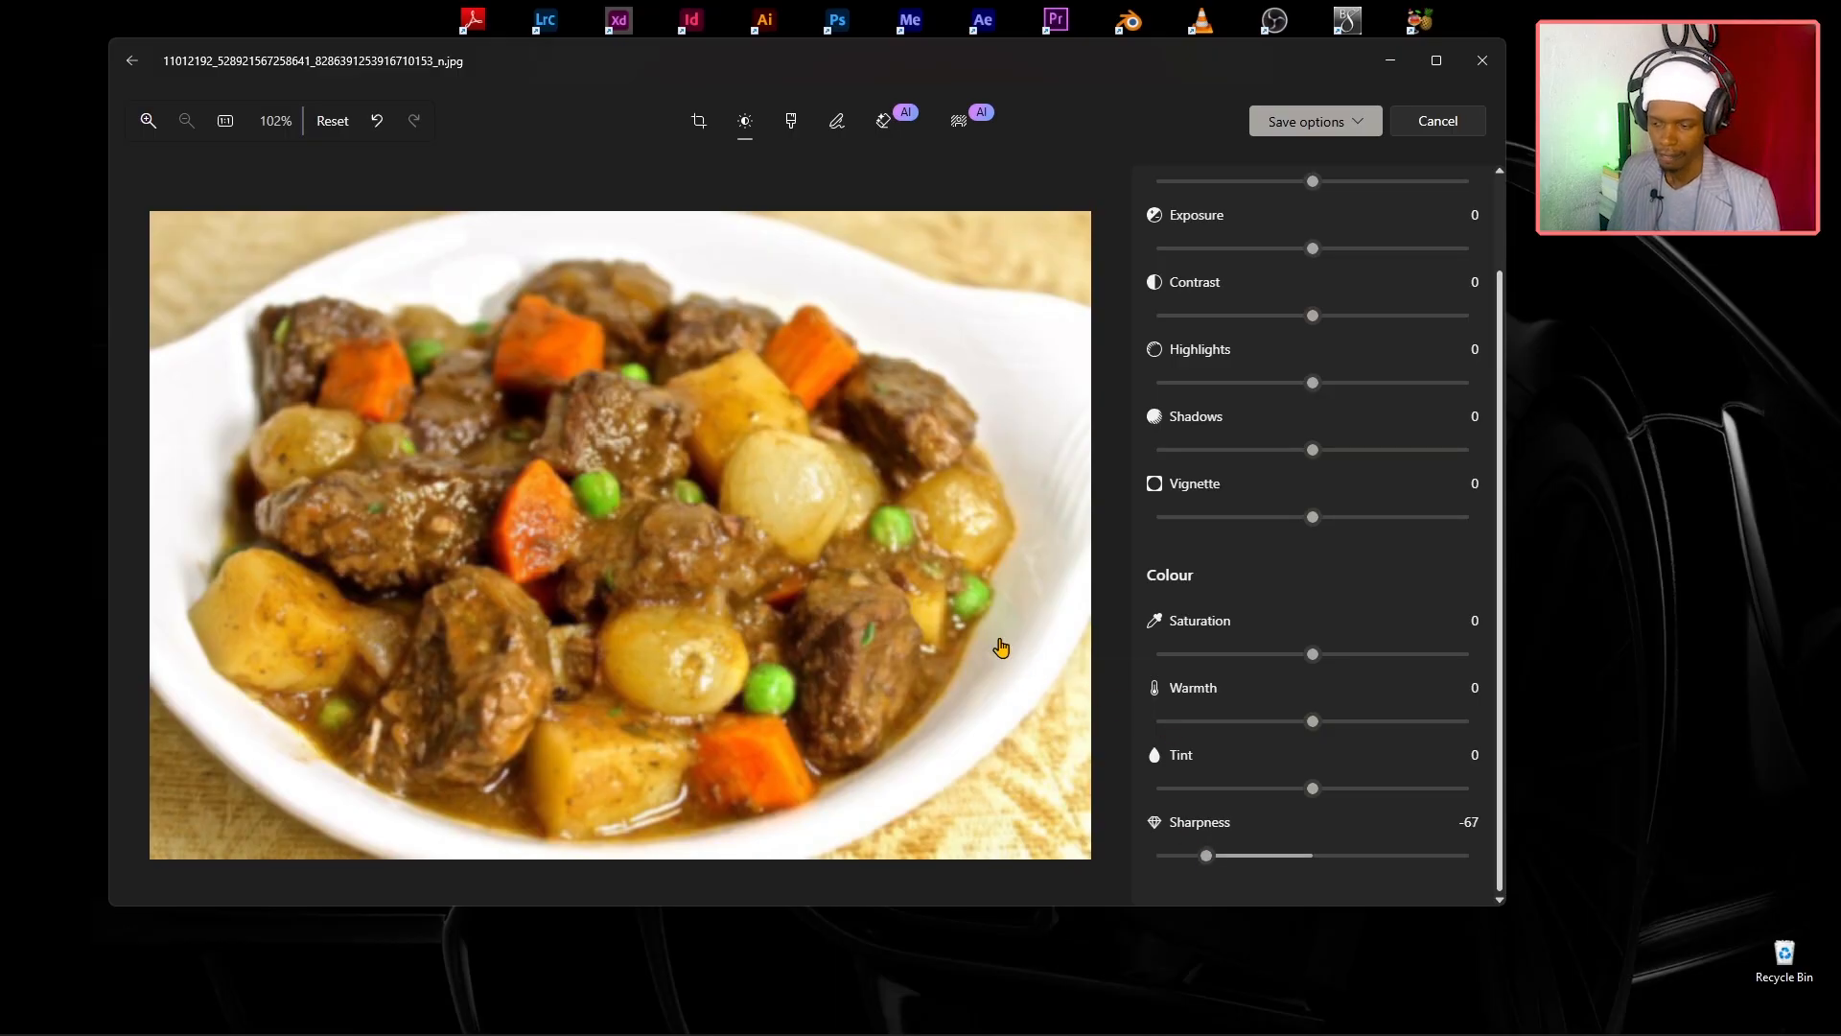
key("ctrl+z")
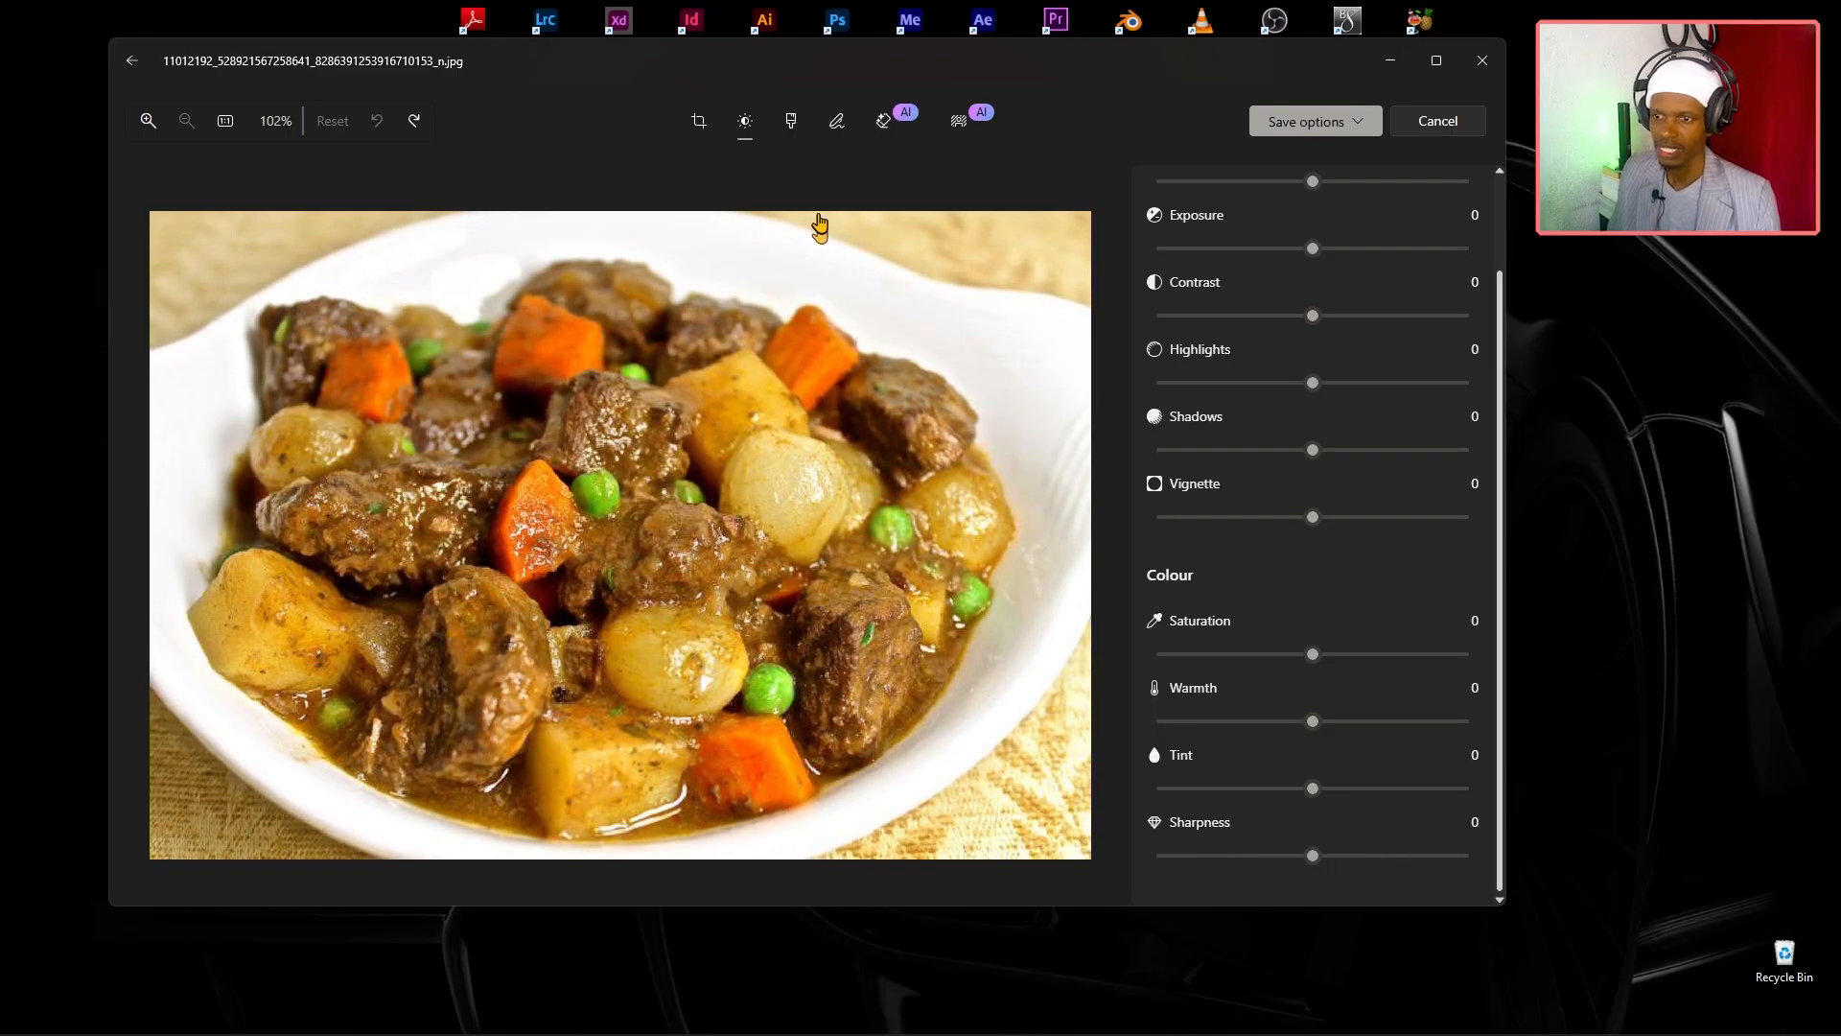
Open the filters and try B&W, B&W Cool and B&W Warm on the photo.
left_click(792, 125)
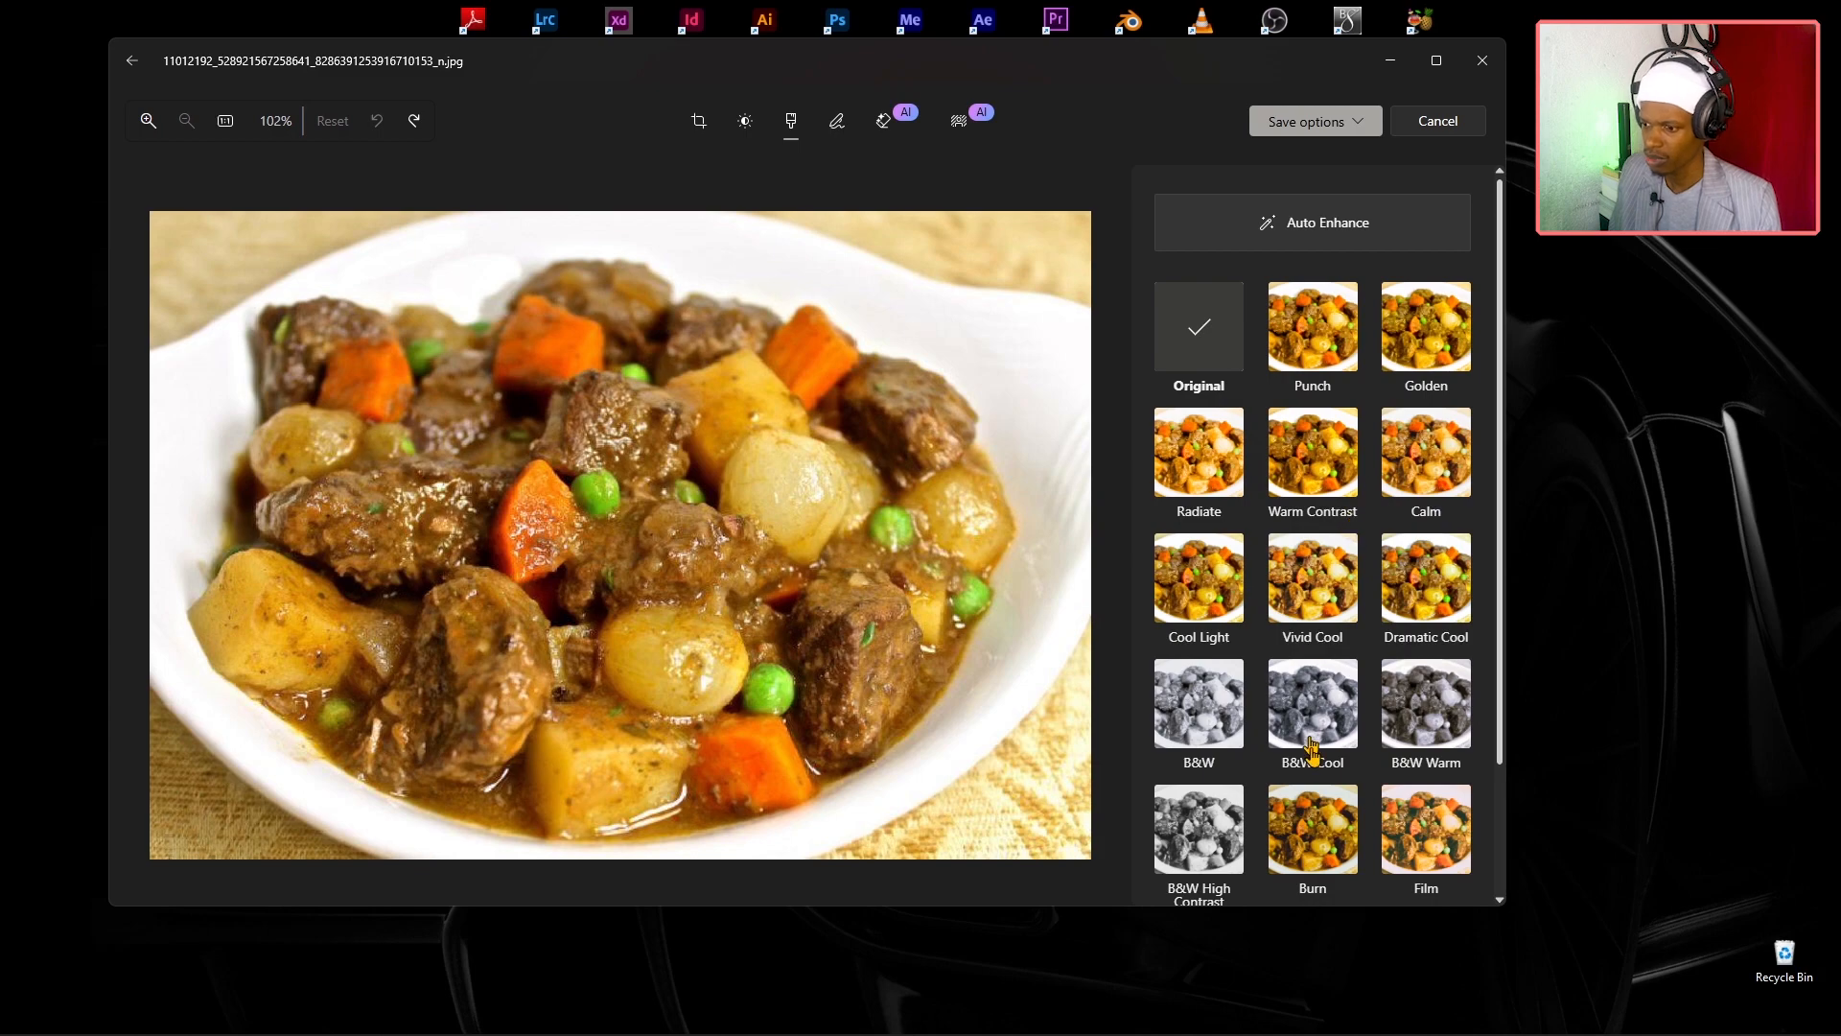
left_click(1219, 729)
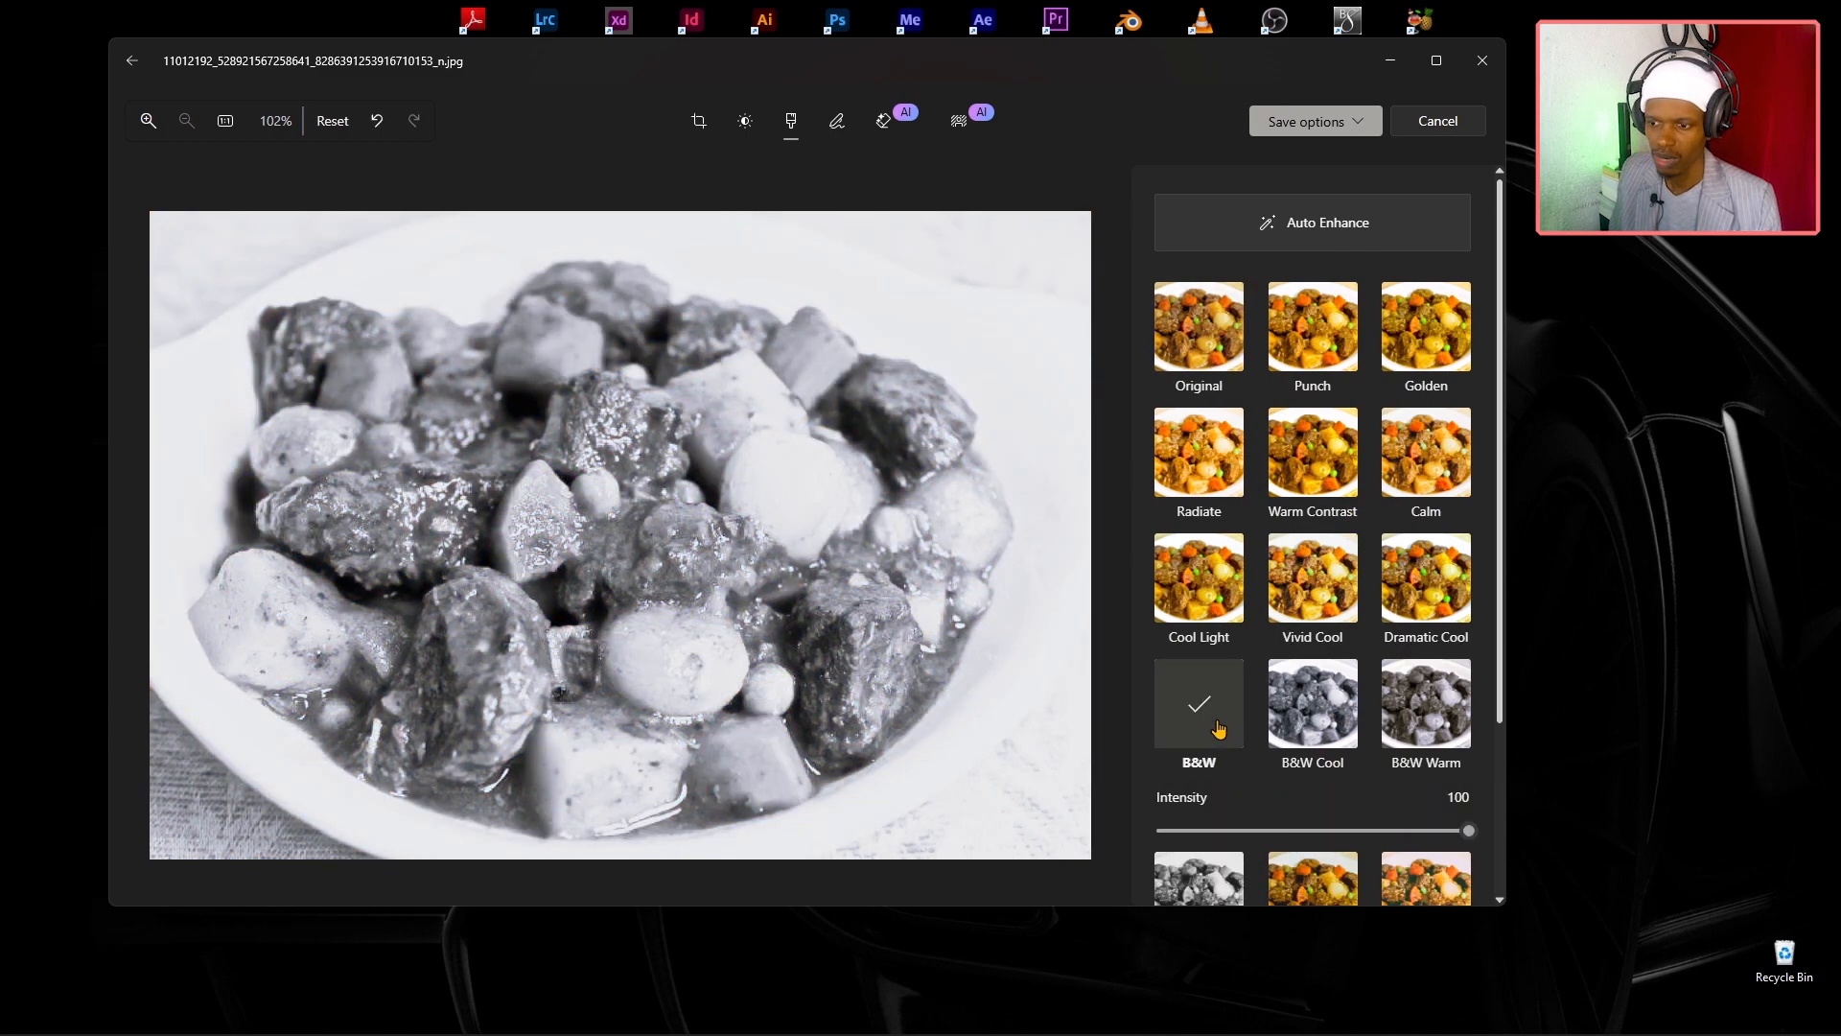
left_click(1321, 731)
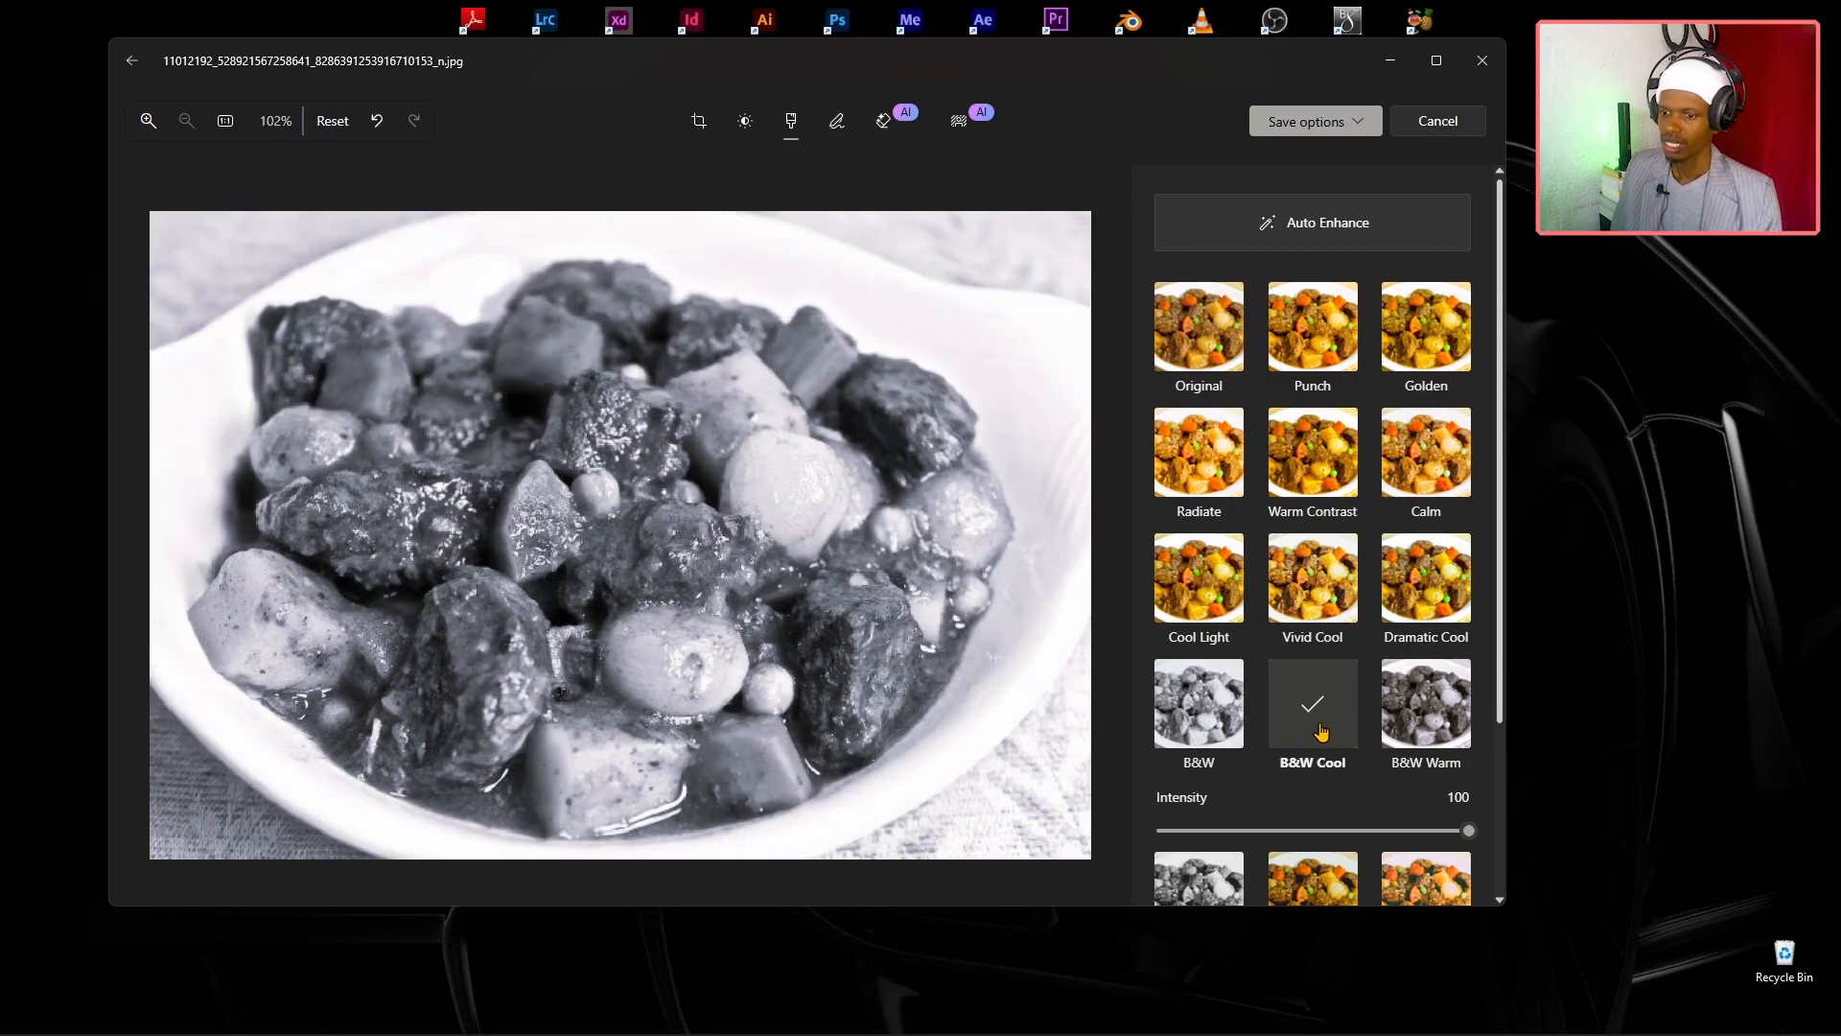
left_click(1449, 735)
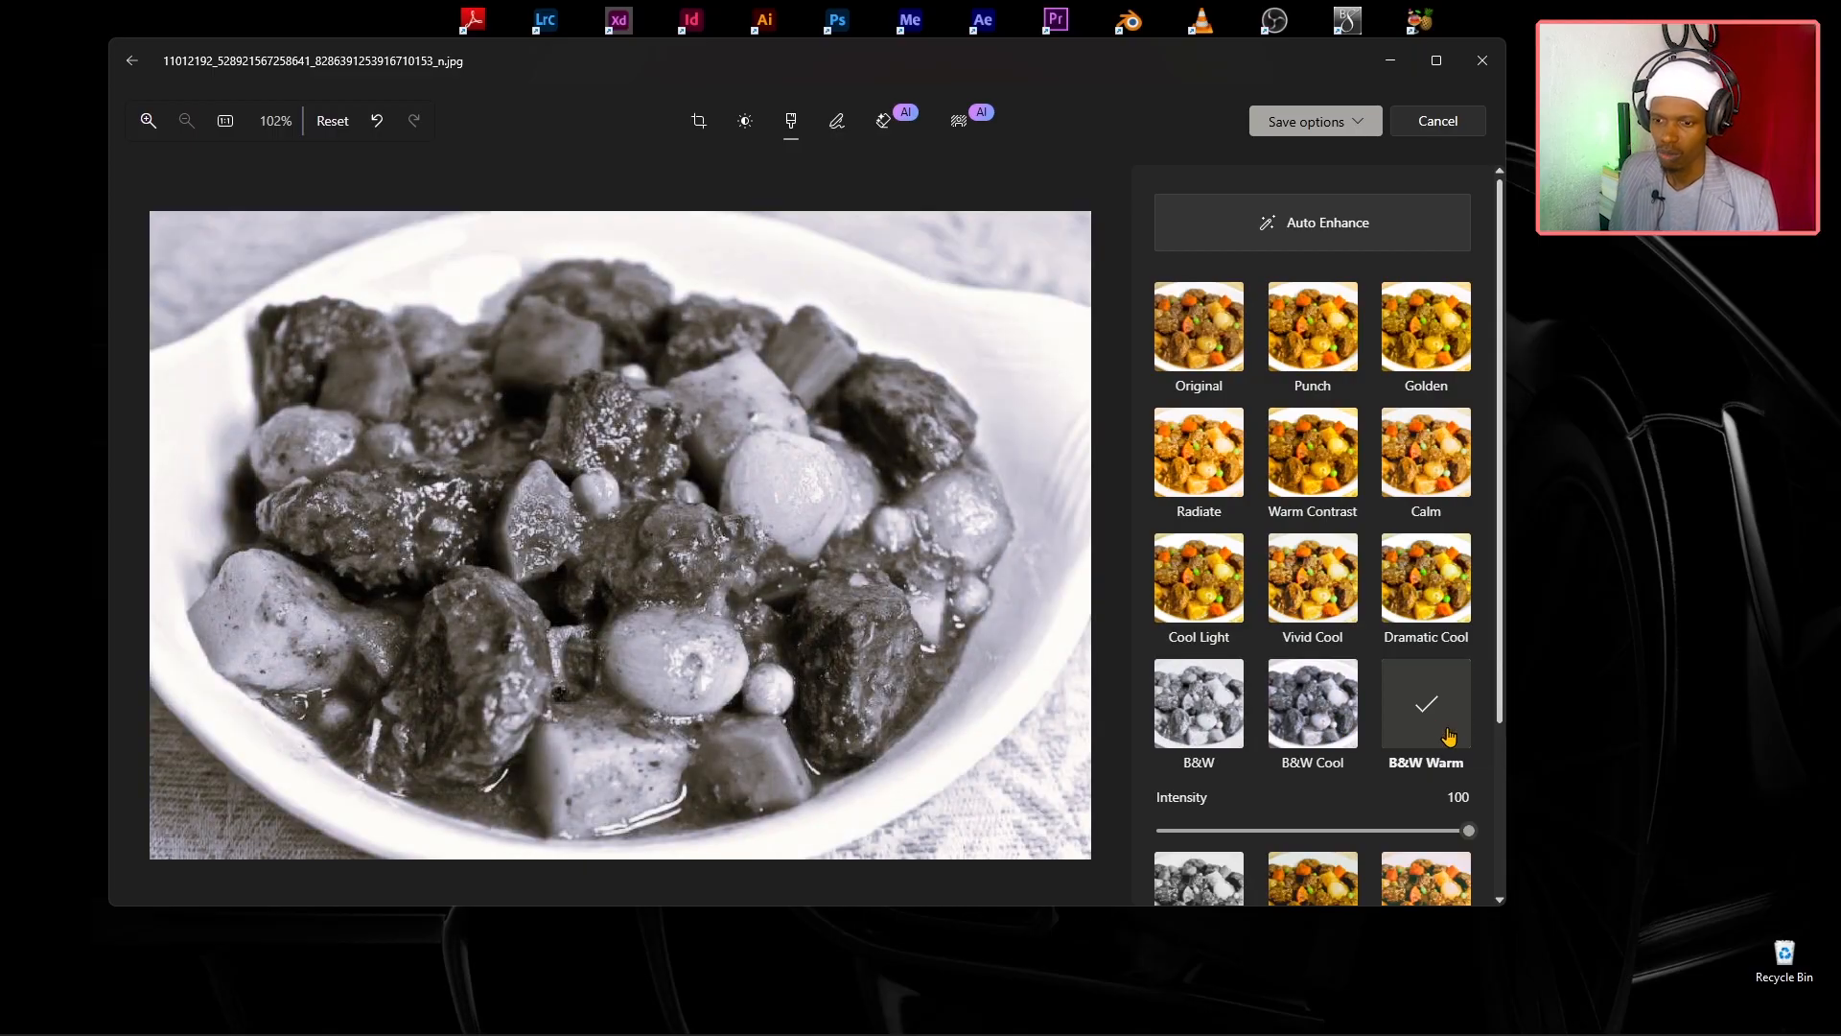
Try the Burn filter with its intensity lowered to 46 and 12, and return the photo to Original.
scroll(1449, 736, "down", 3)
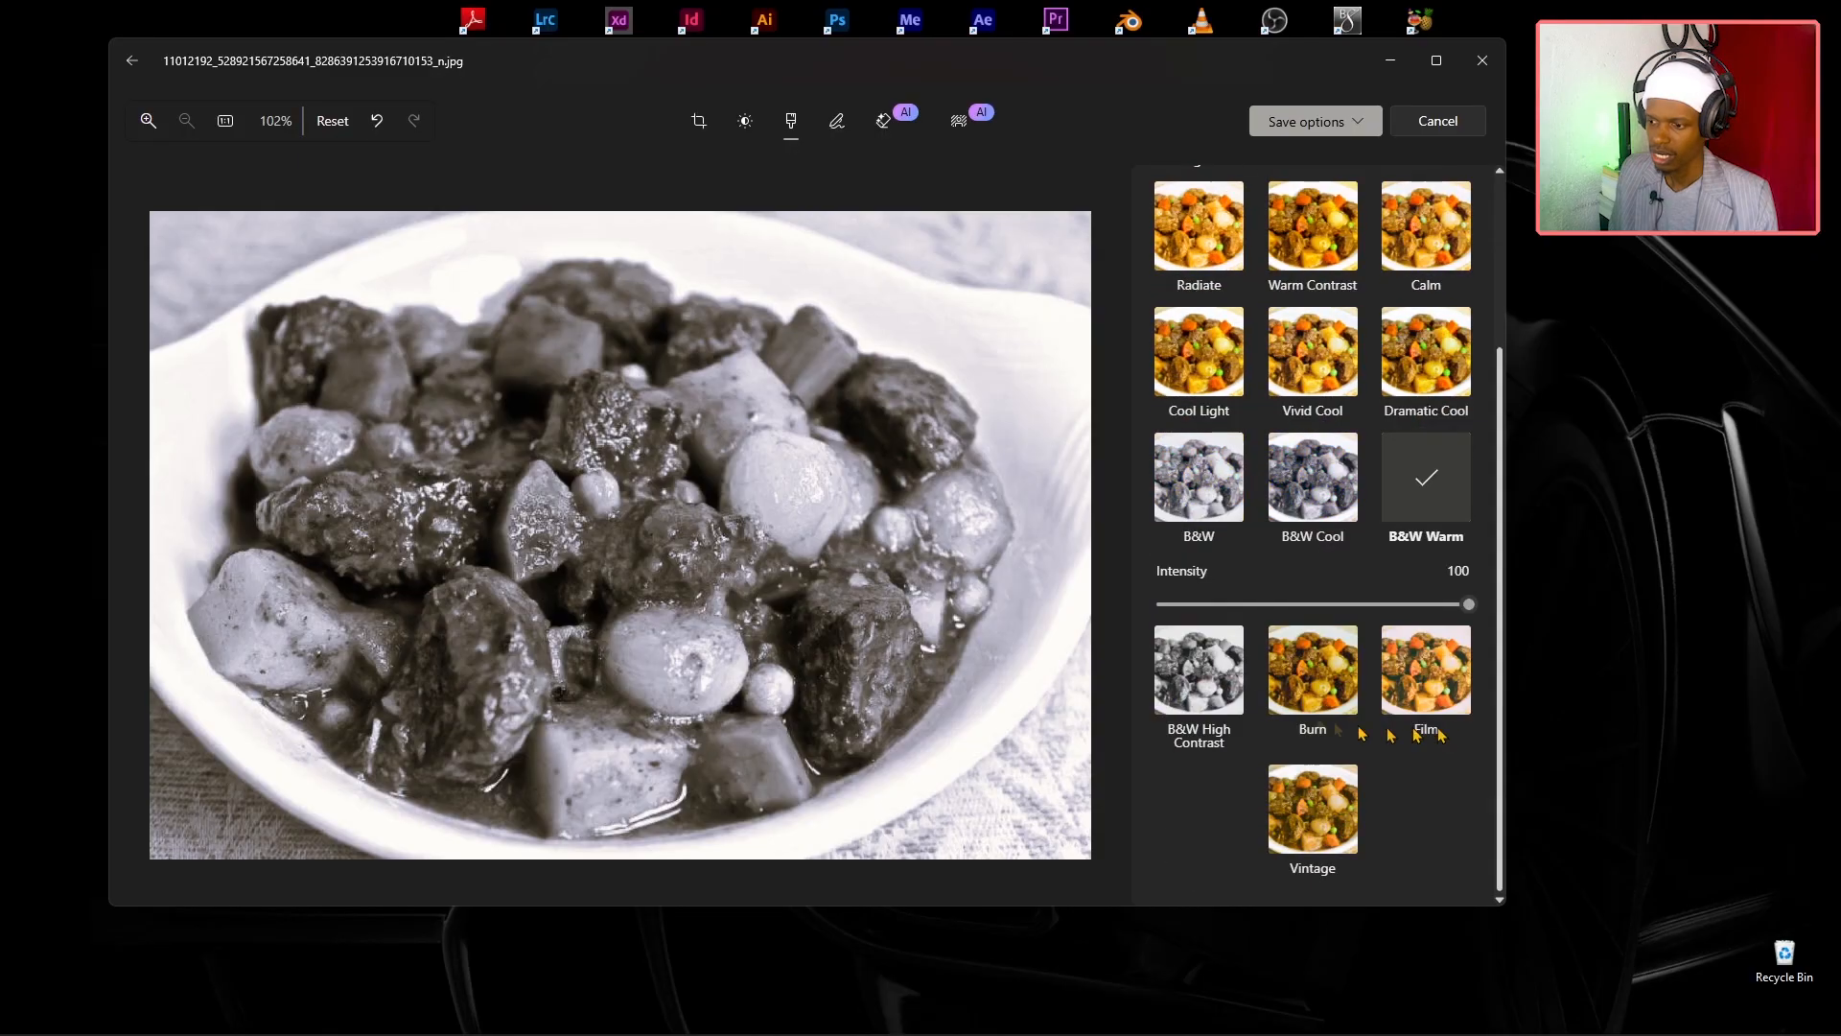
left_click(1308, 672)
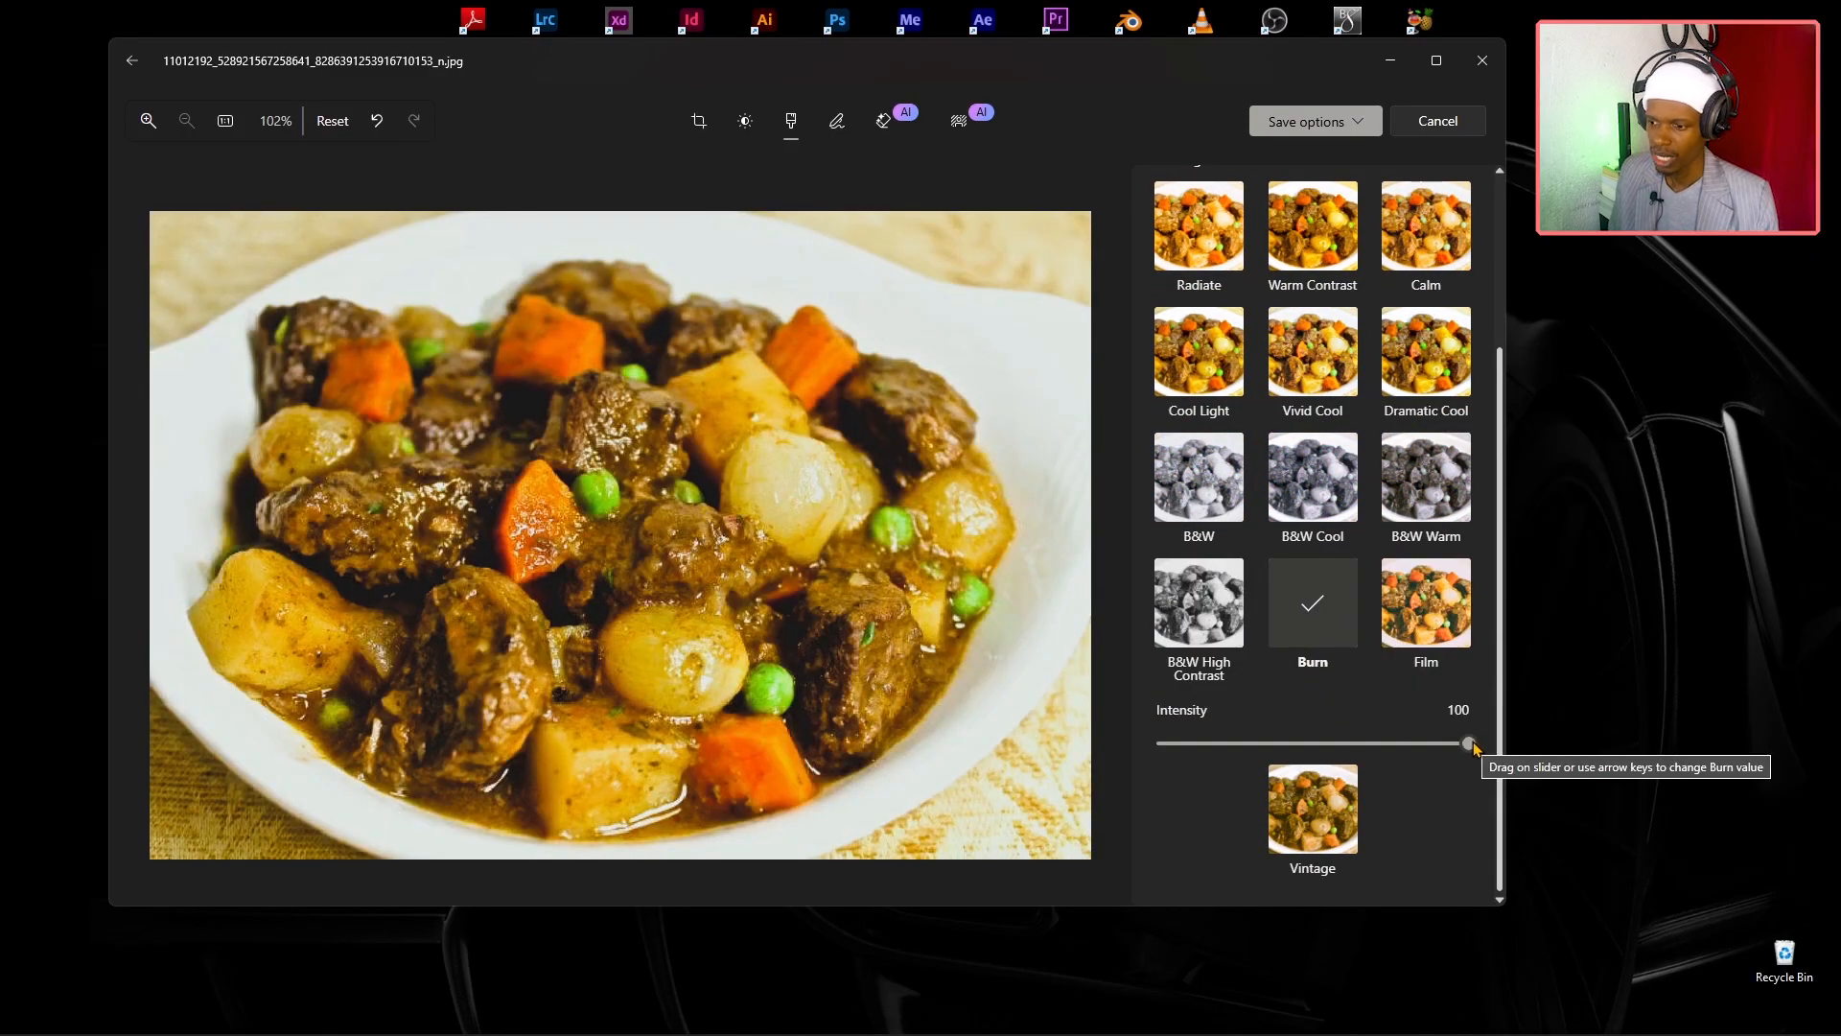
left_click_drag(1474, 748, 1305, 759)
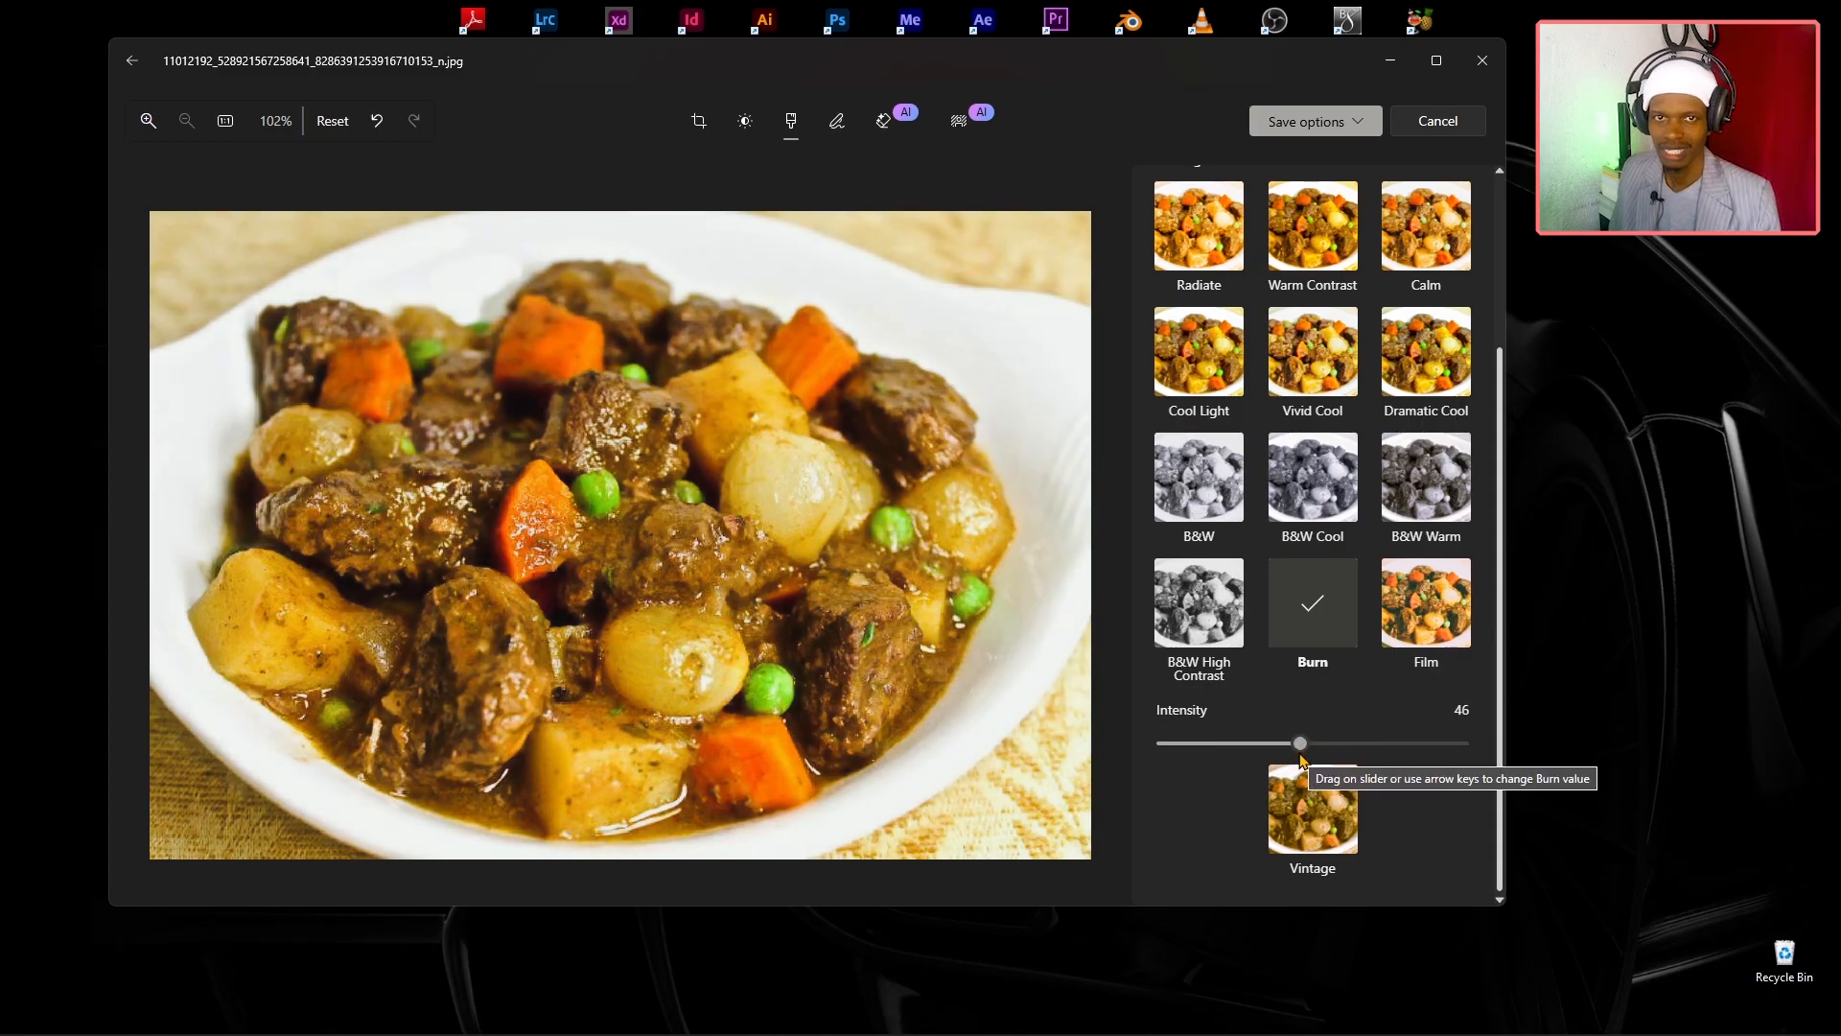
left_click_drag(1301, 746, 1208, 741)
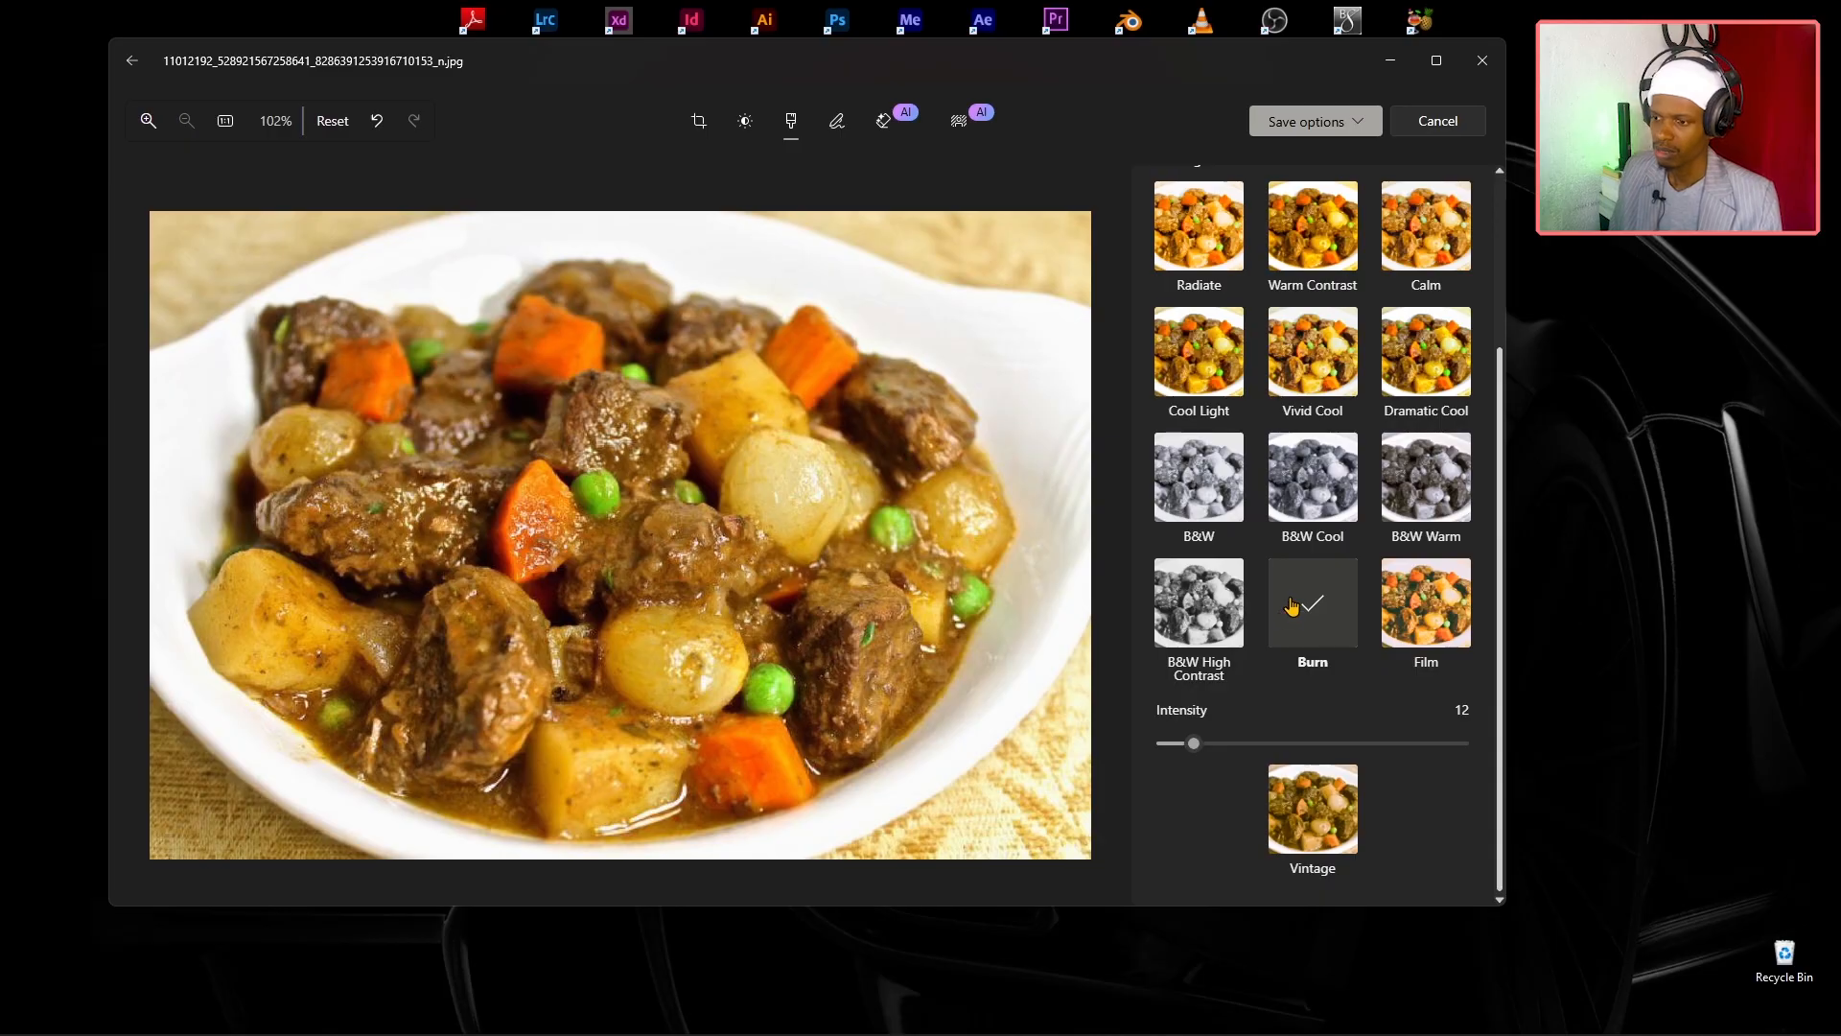
scroll(1292, 604, "up", 3)
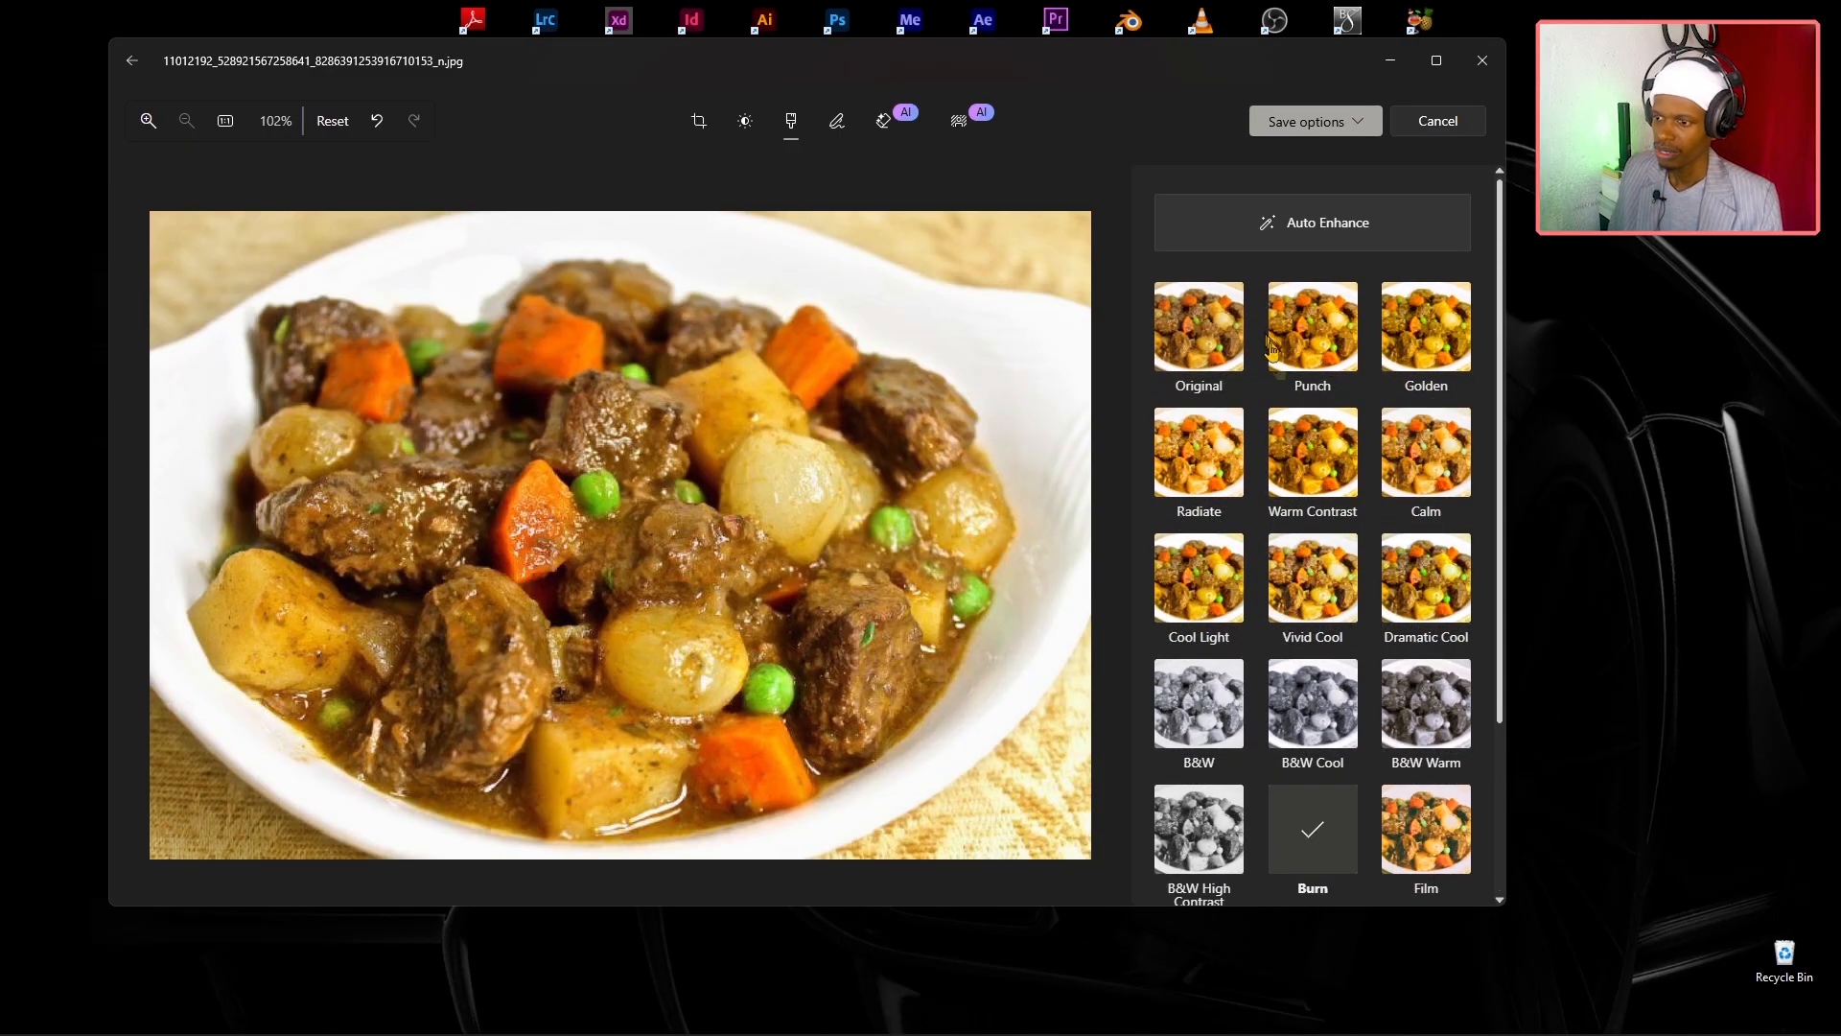
left_click(1195, 358)
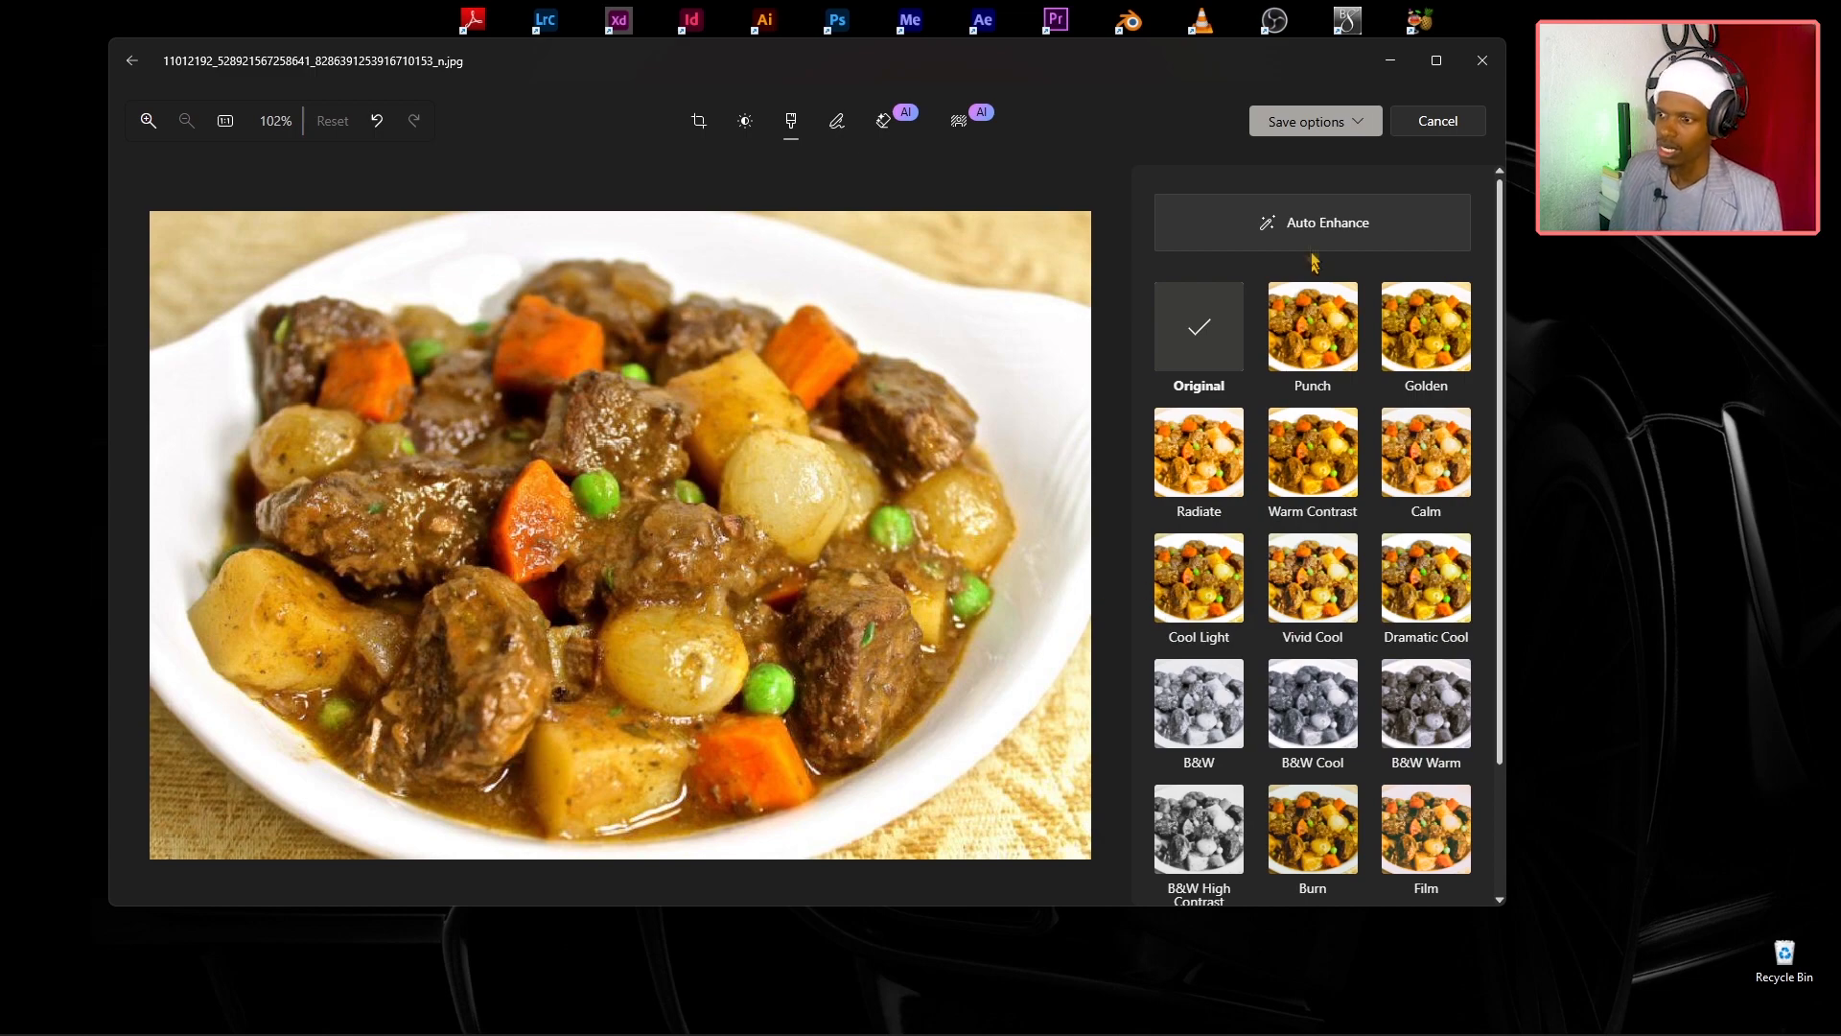
Try Auto Enhance on the photo and reset all edits made to the image.
left_click(1406, 230)
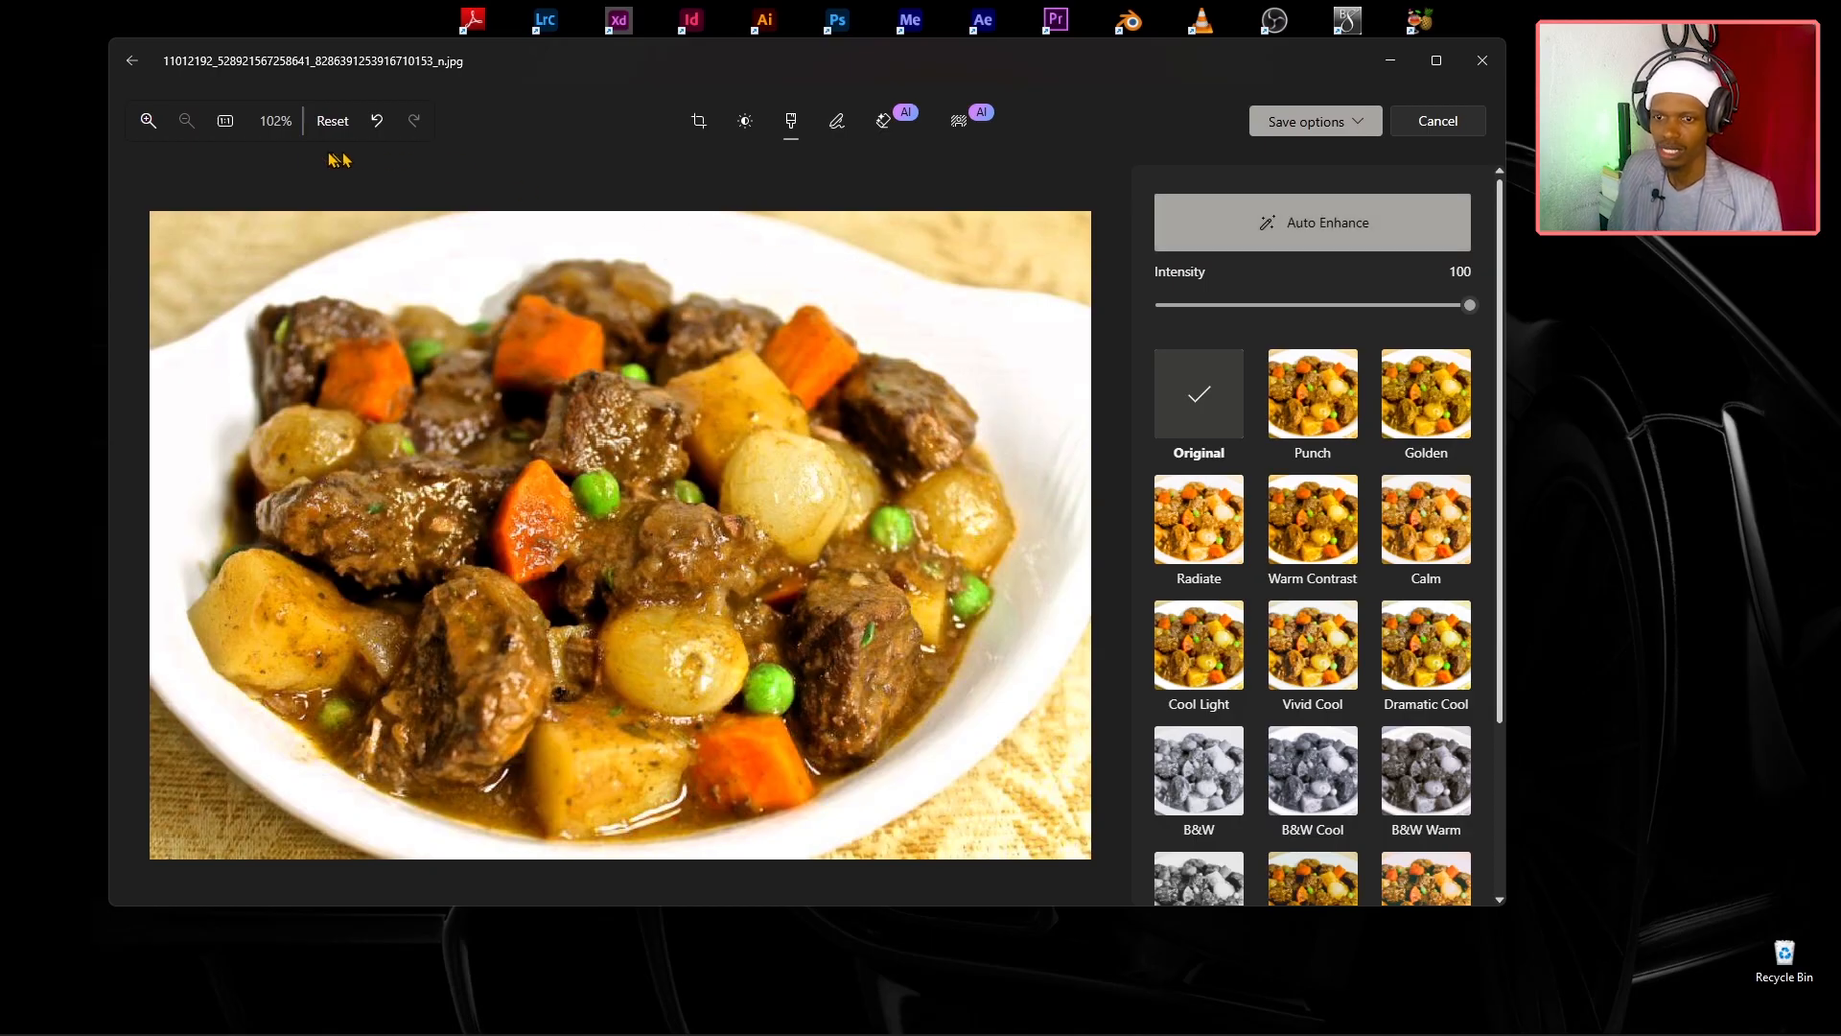
left_click(346, 120)
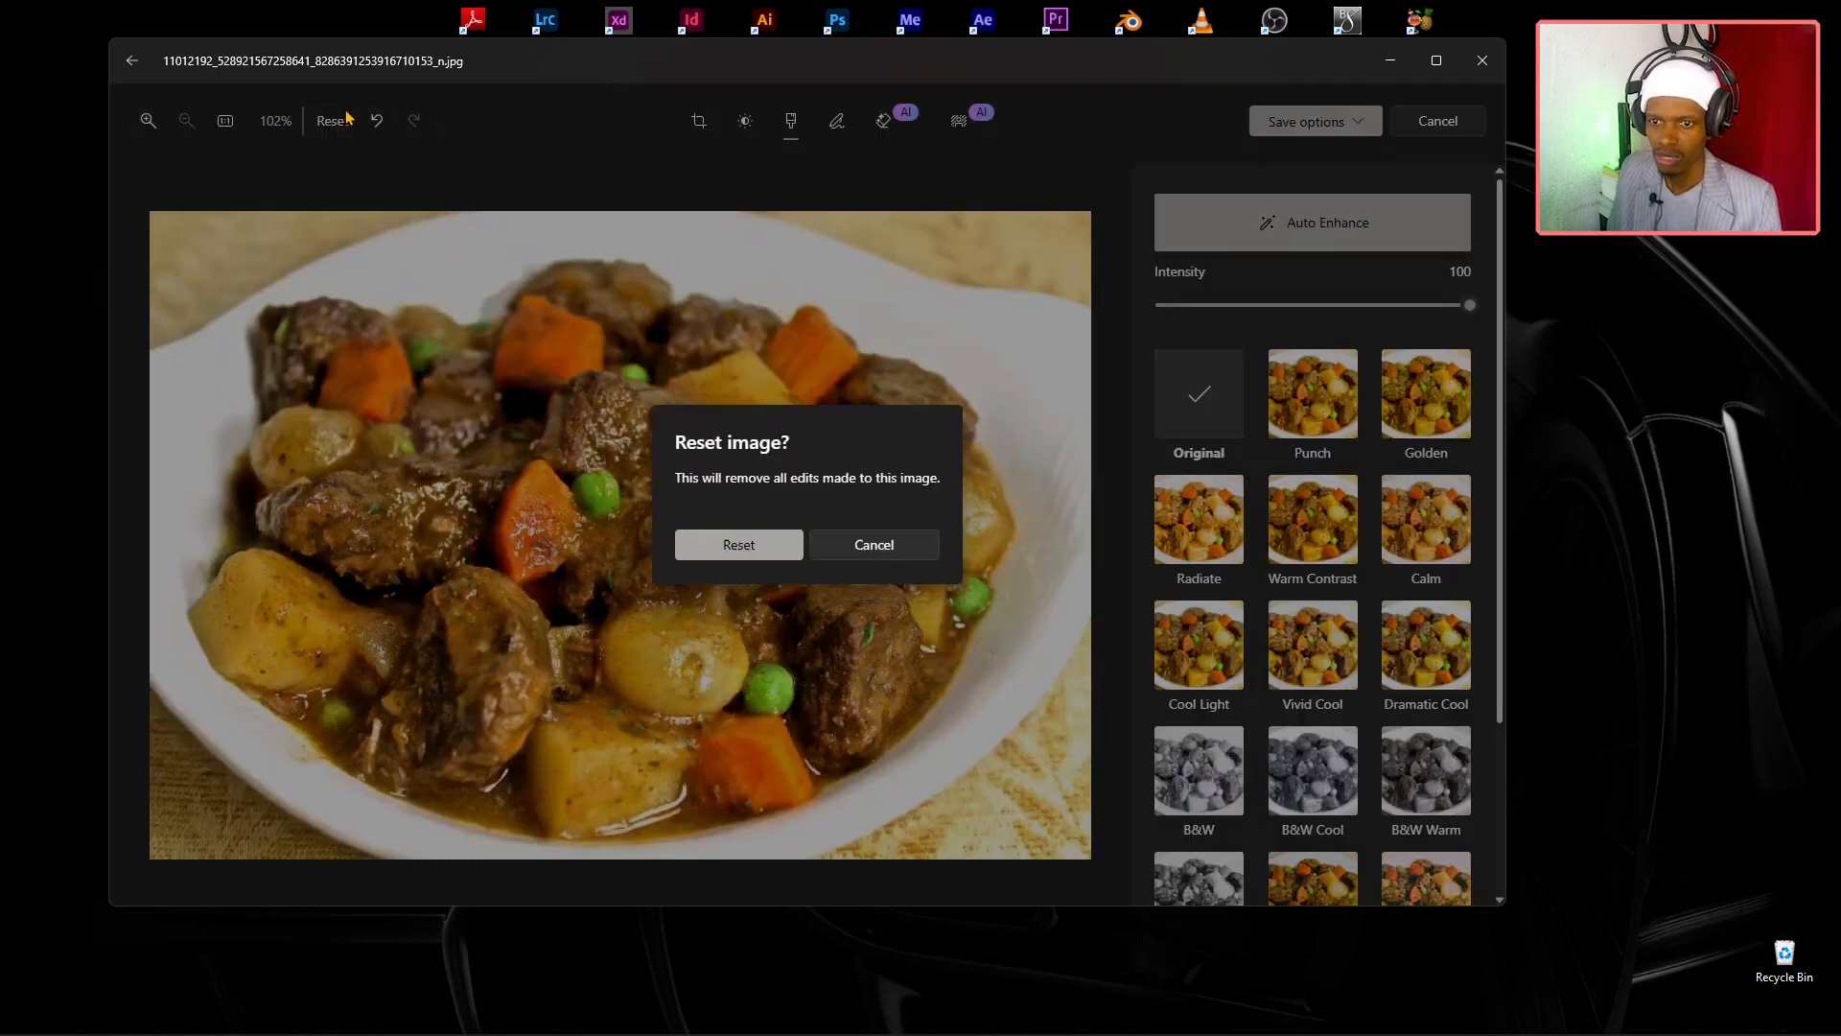
left_click(732, 542)
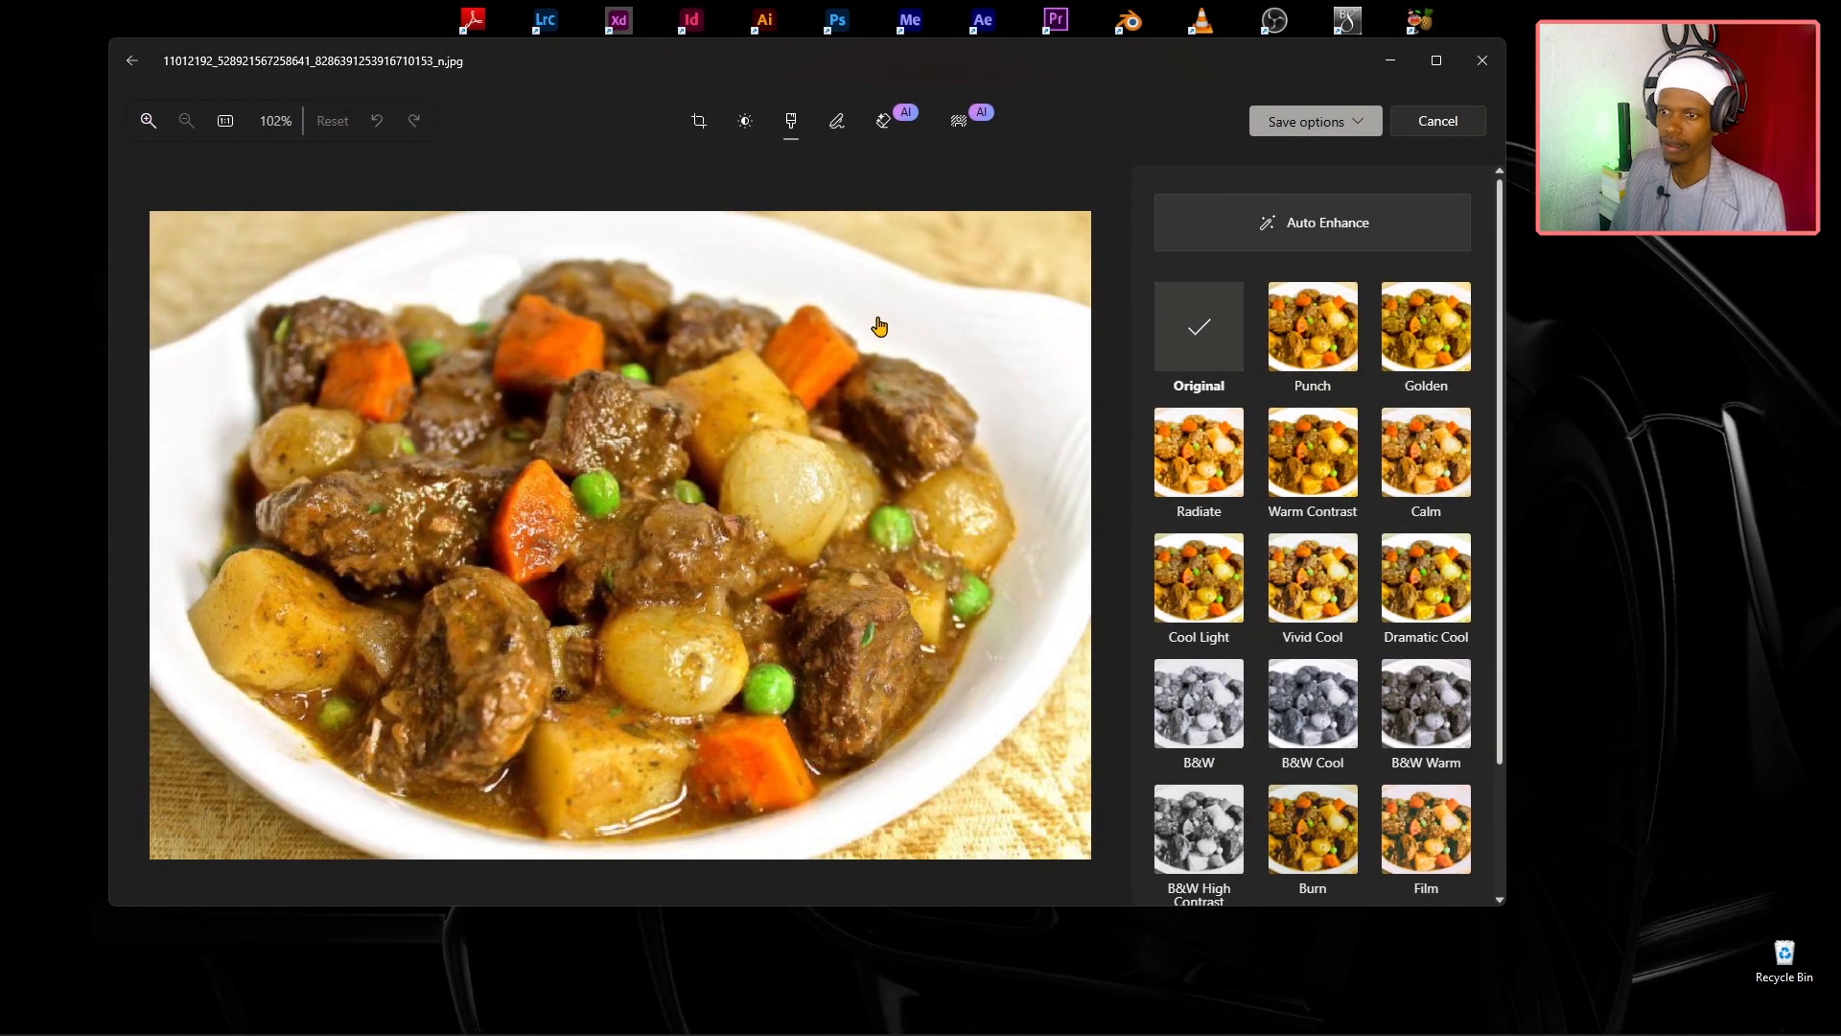
Open the mark-up tools, set the blue pen's size to 3, and draw a freehand zigzag across the upper part of the dish.
left_click(840, 136)
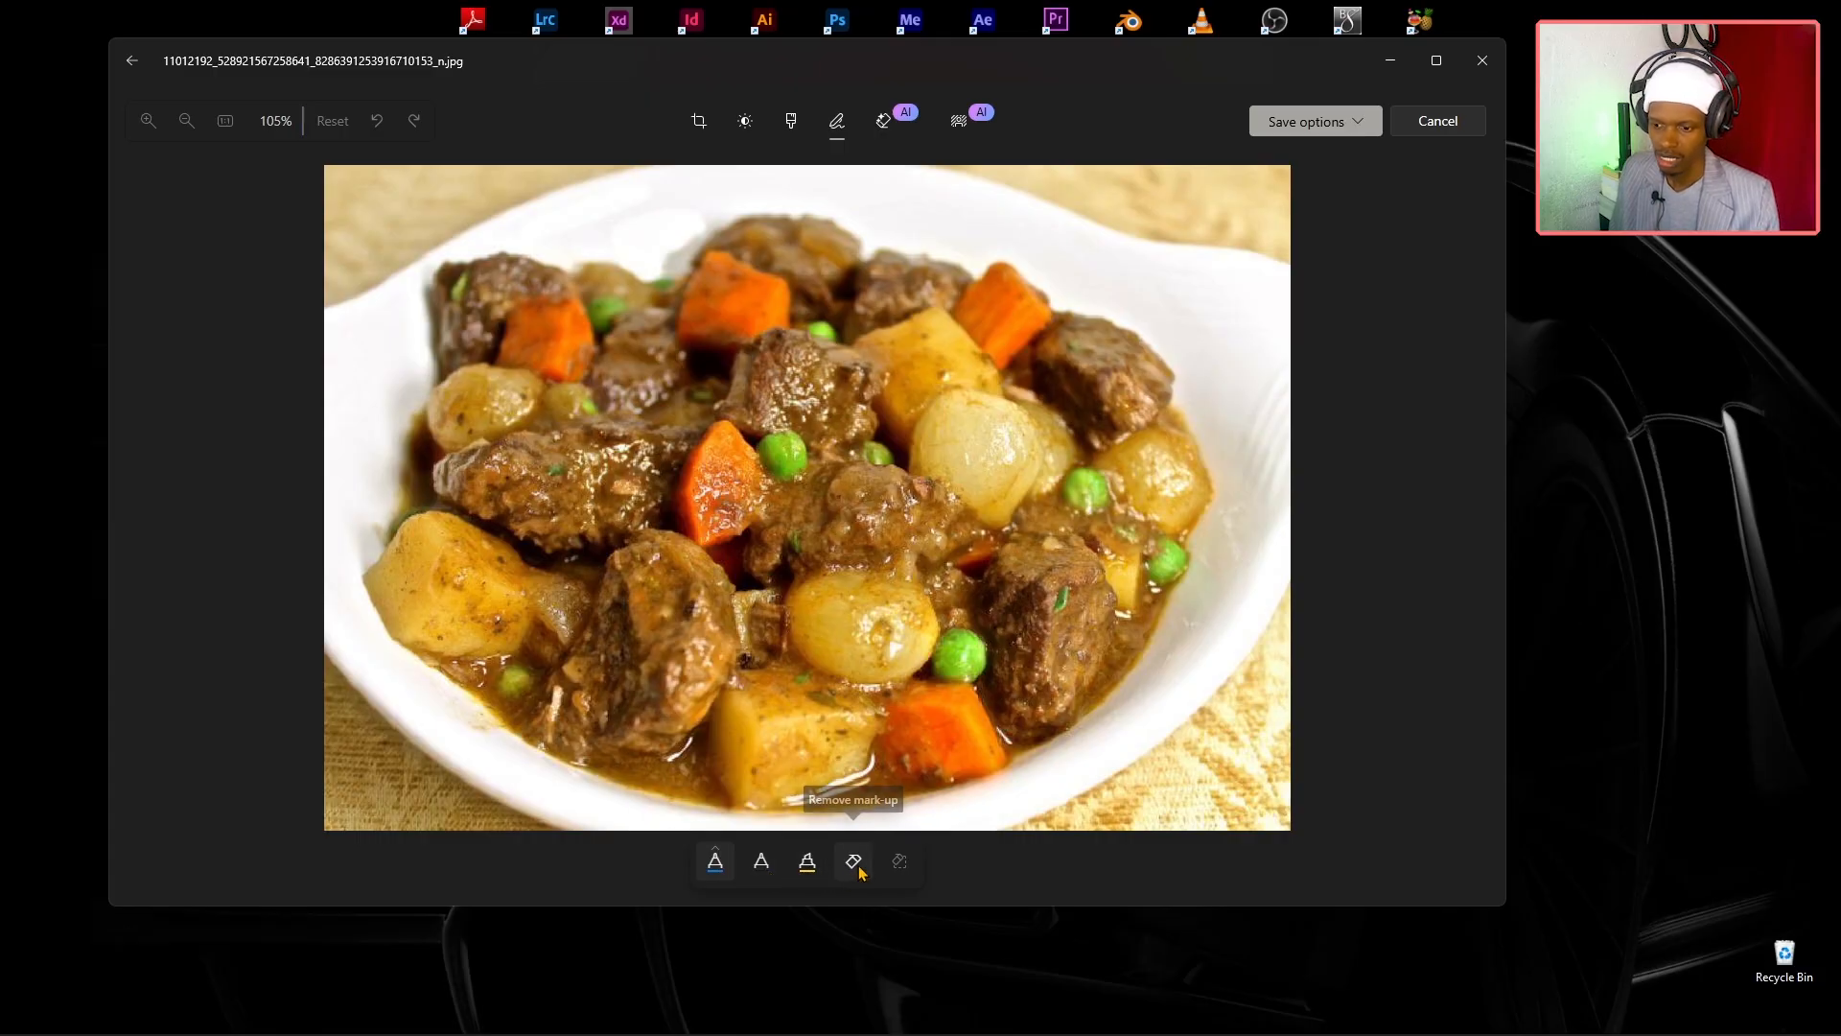
left_click(715, 863)
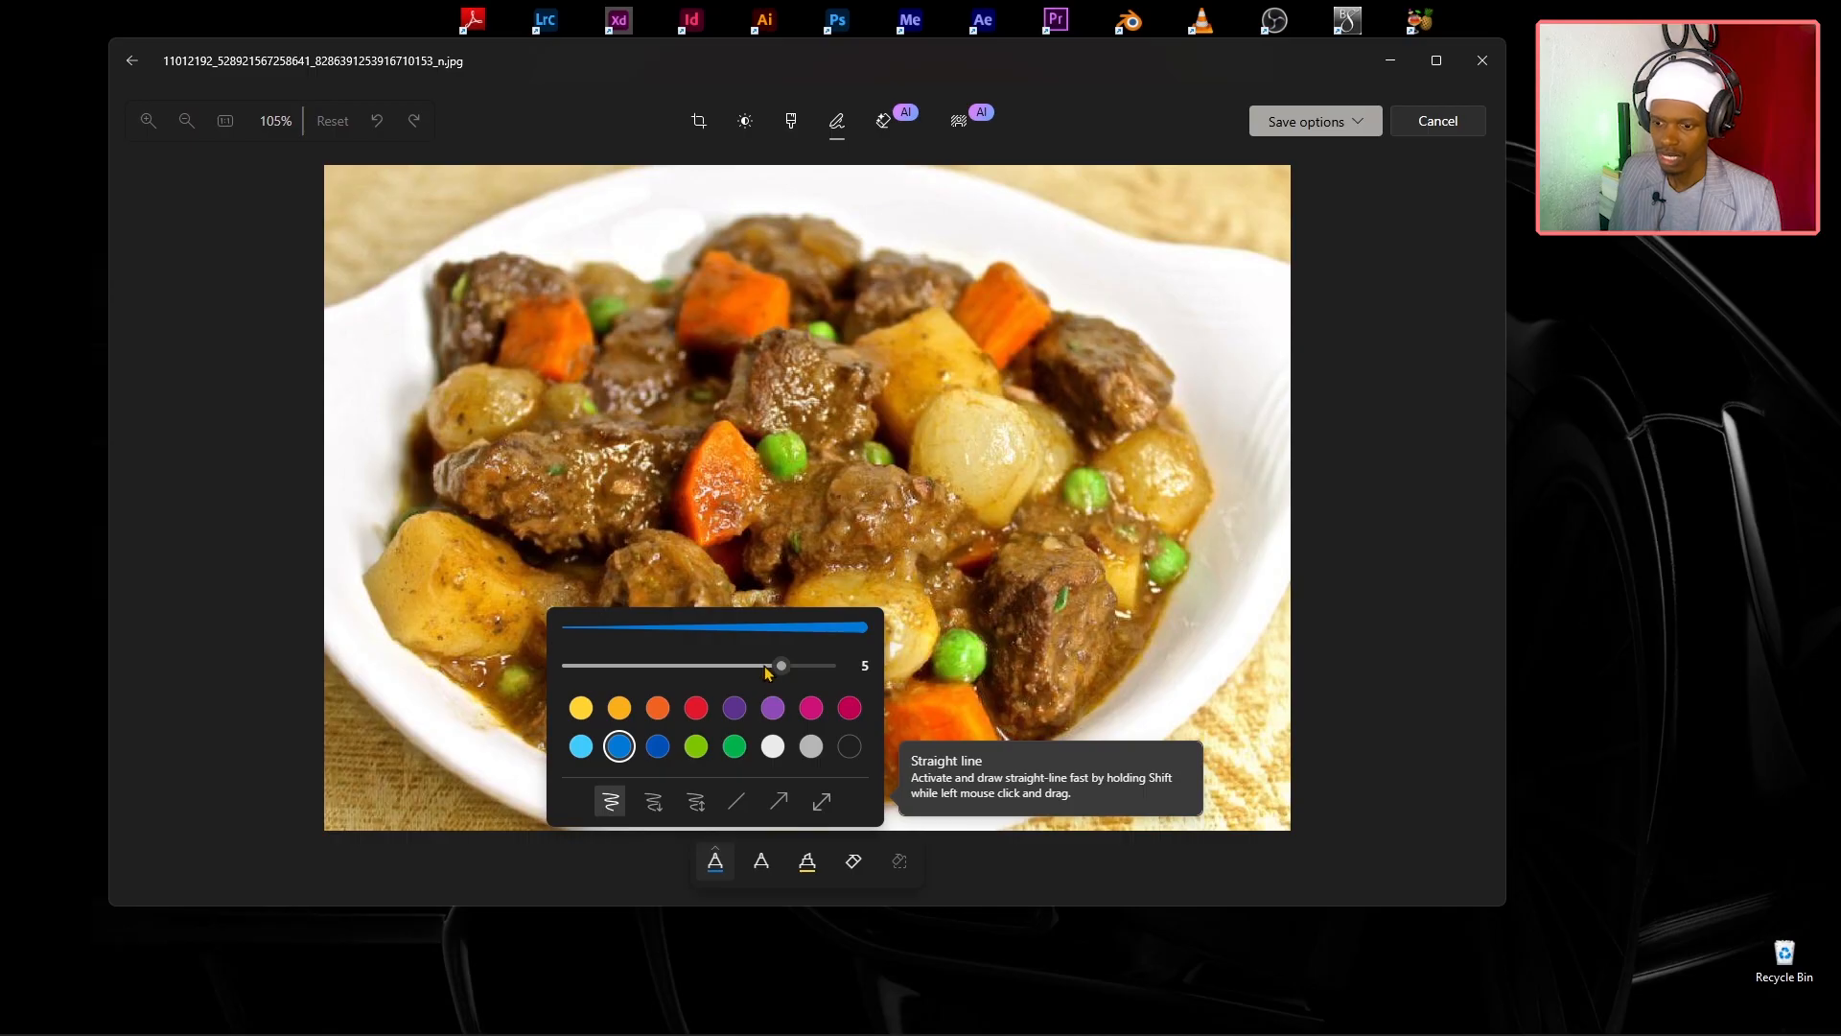
left_click_drag(765, 670, 673, 670)
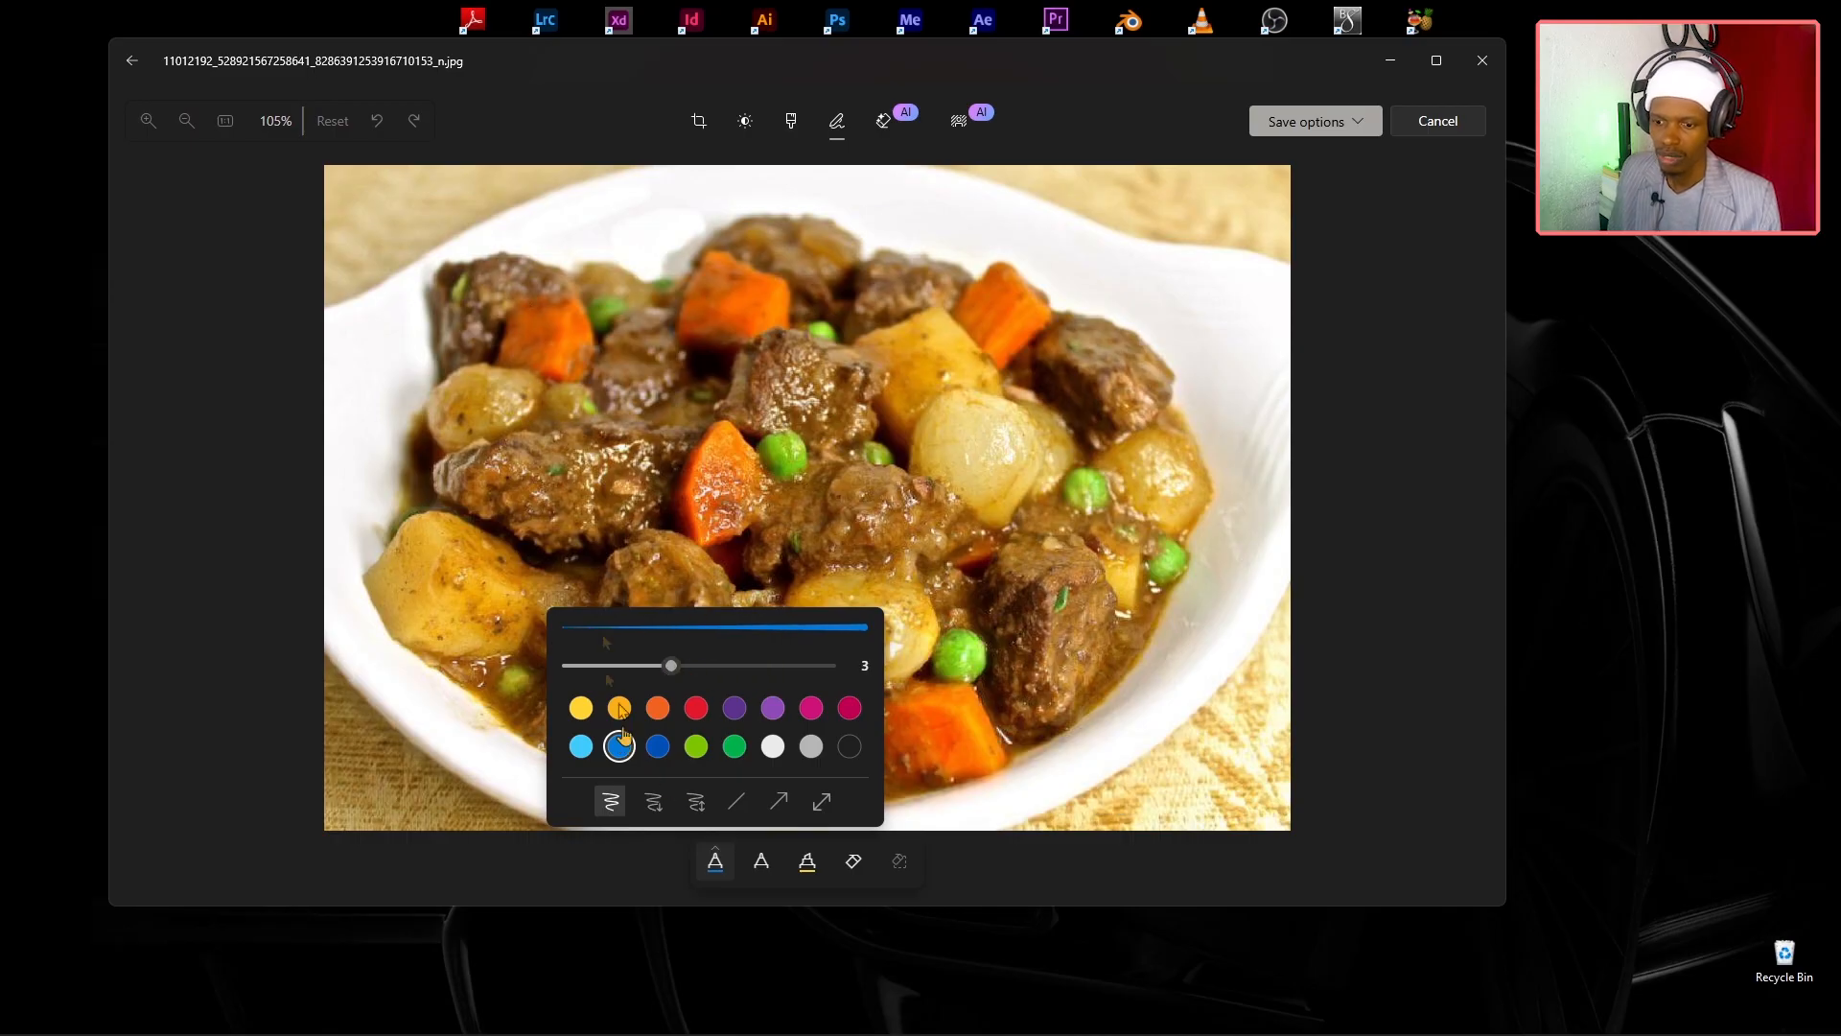
left_click(516, 324)
mouse_move(506, 308)
left_mouse_down()
mouse_move(709, 485)
mouse_move(1093, 361)
left_mouse_up()
Switch the pen colour to orange and draw a wavy line across the middle of the dish.
left_click(715, 861)
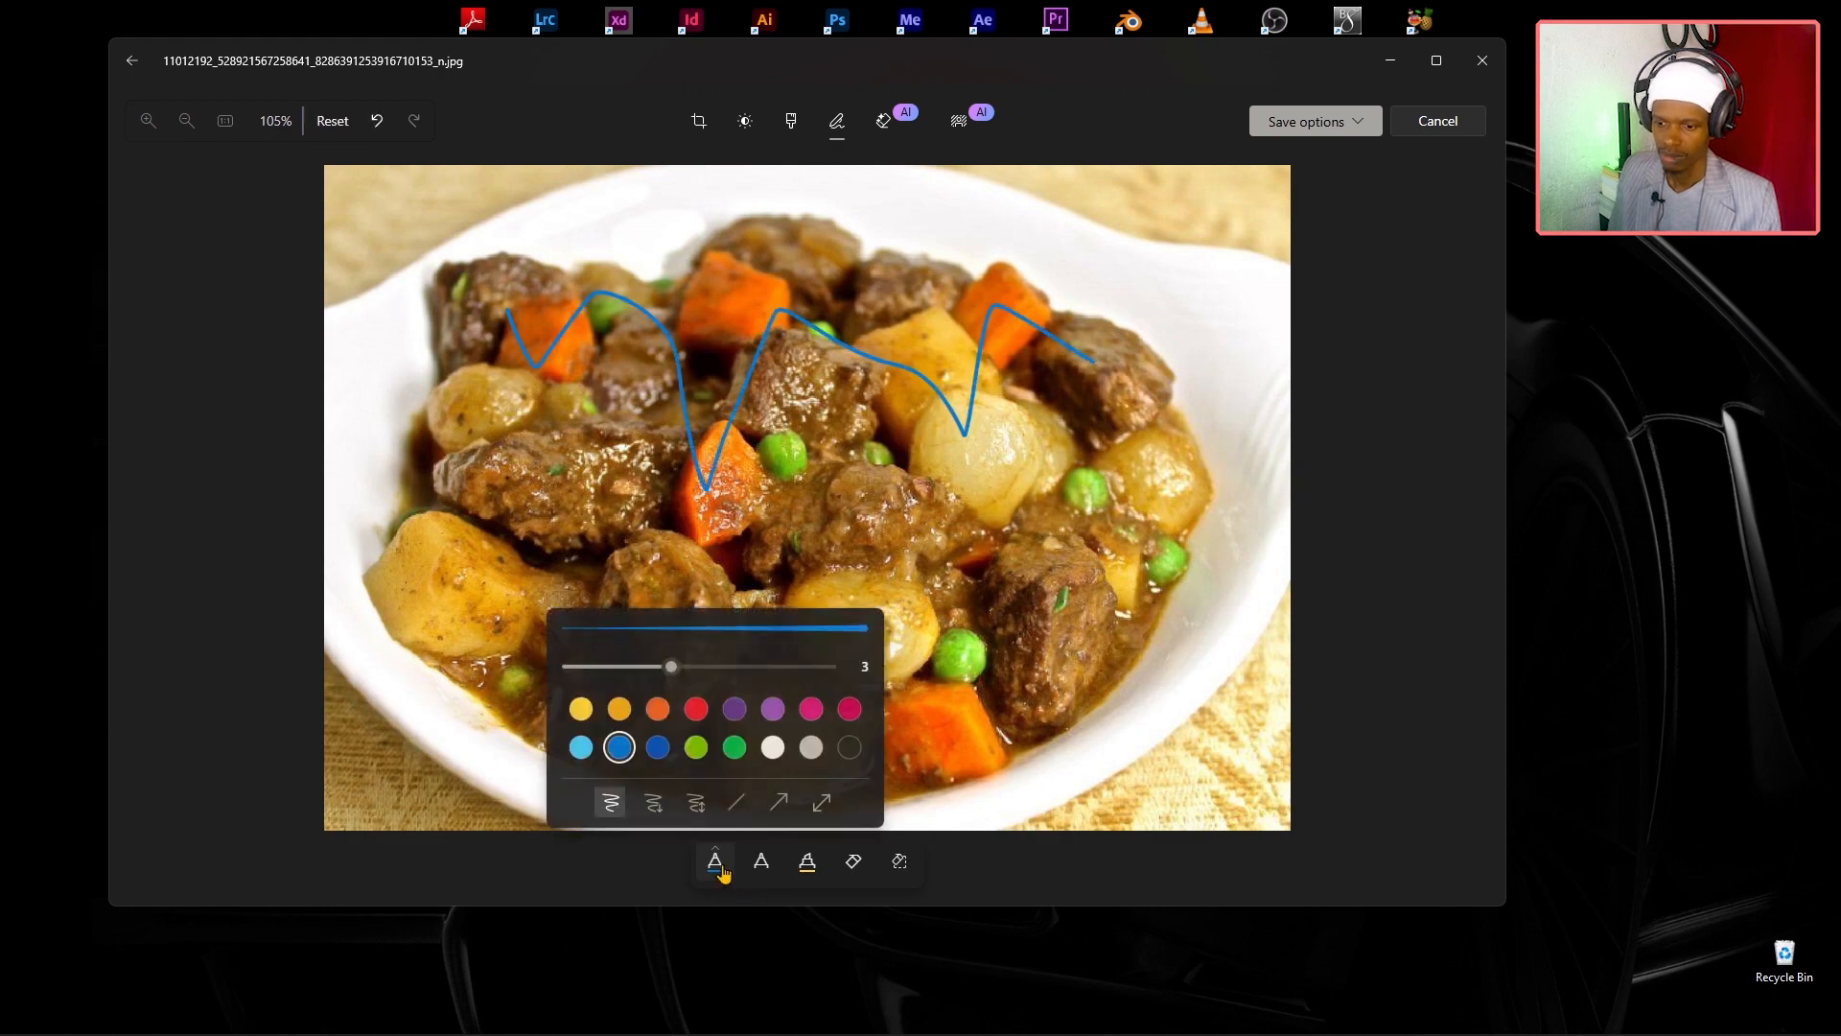
left_click(619, 708)
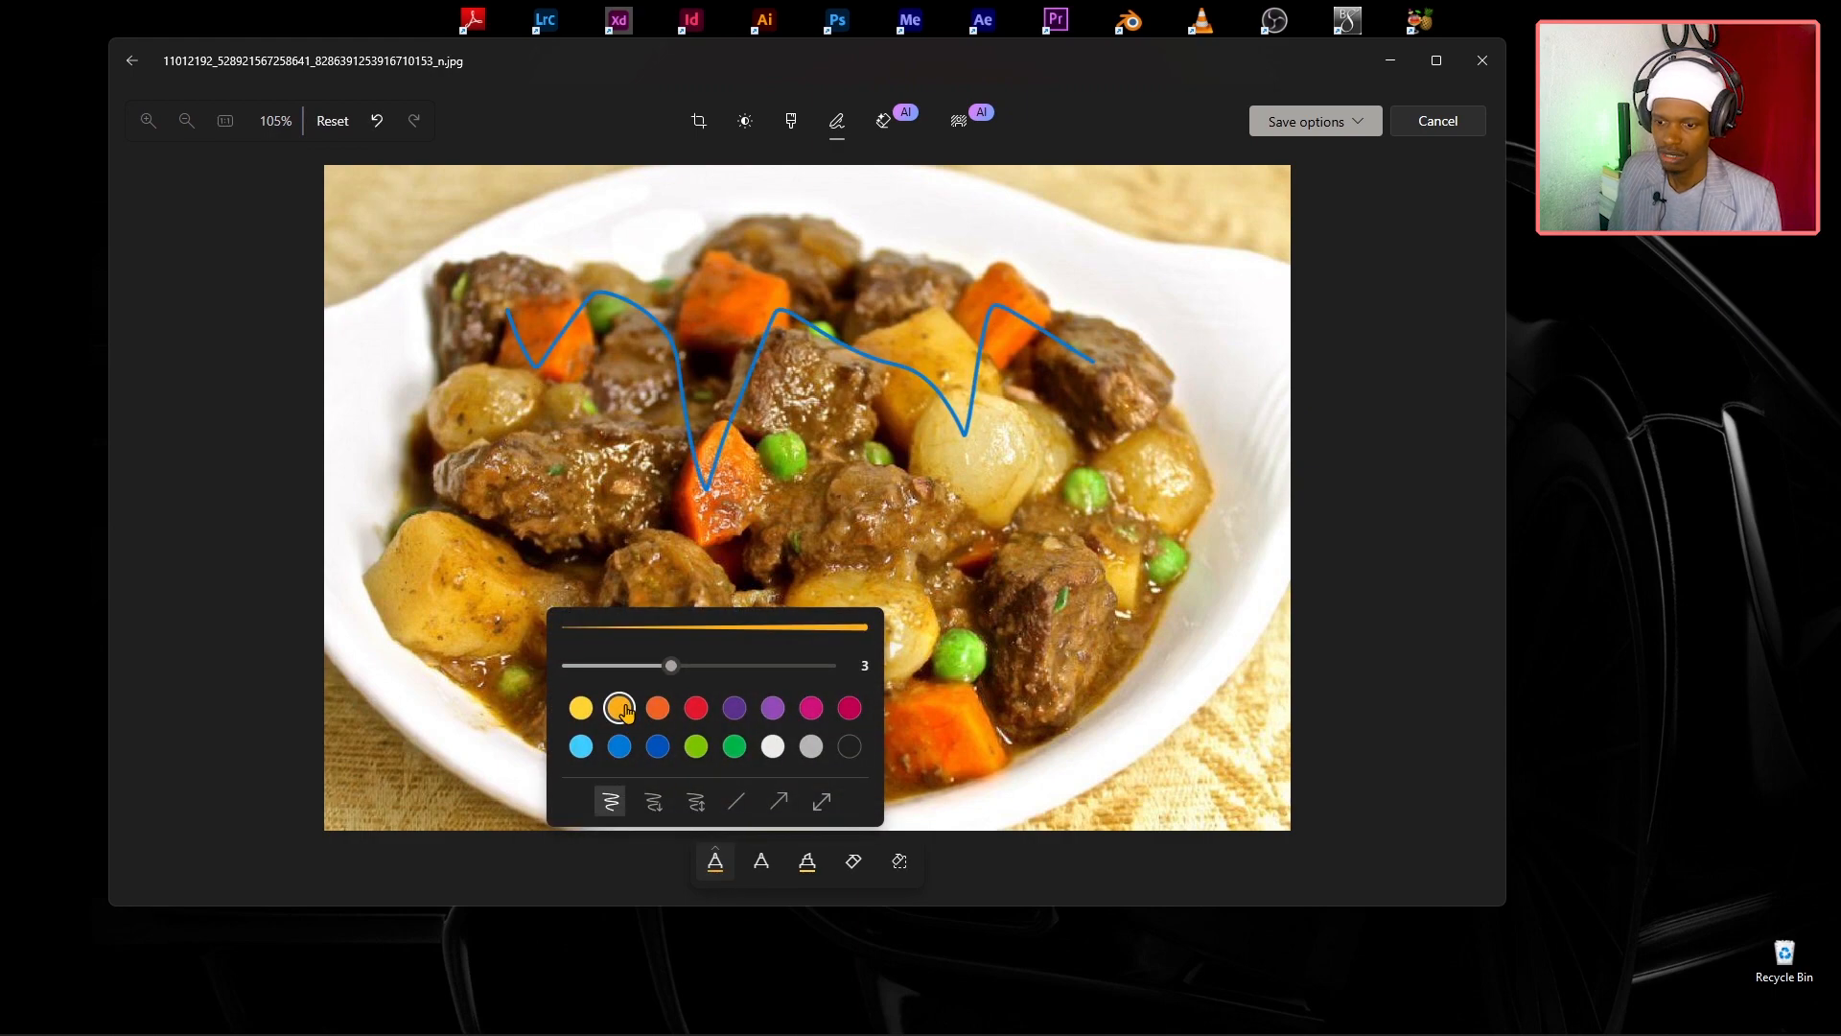
mouse_move(529, 437)
left_mouse_down()
mouse_move(597, 522)
mouse_move(687, 479)
mouse_move(831, 567)
mouse_move(939, 472)
mouse_move(1049, 502)
mouse_move(1079, 442)
left_mouse_up()
Set the pen to light green at size 6 and draw a wavy line along the dish's upper rim.
left_click(716, 860)
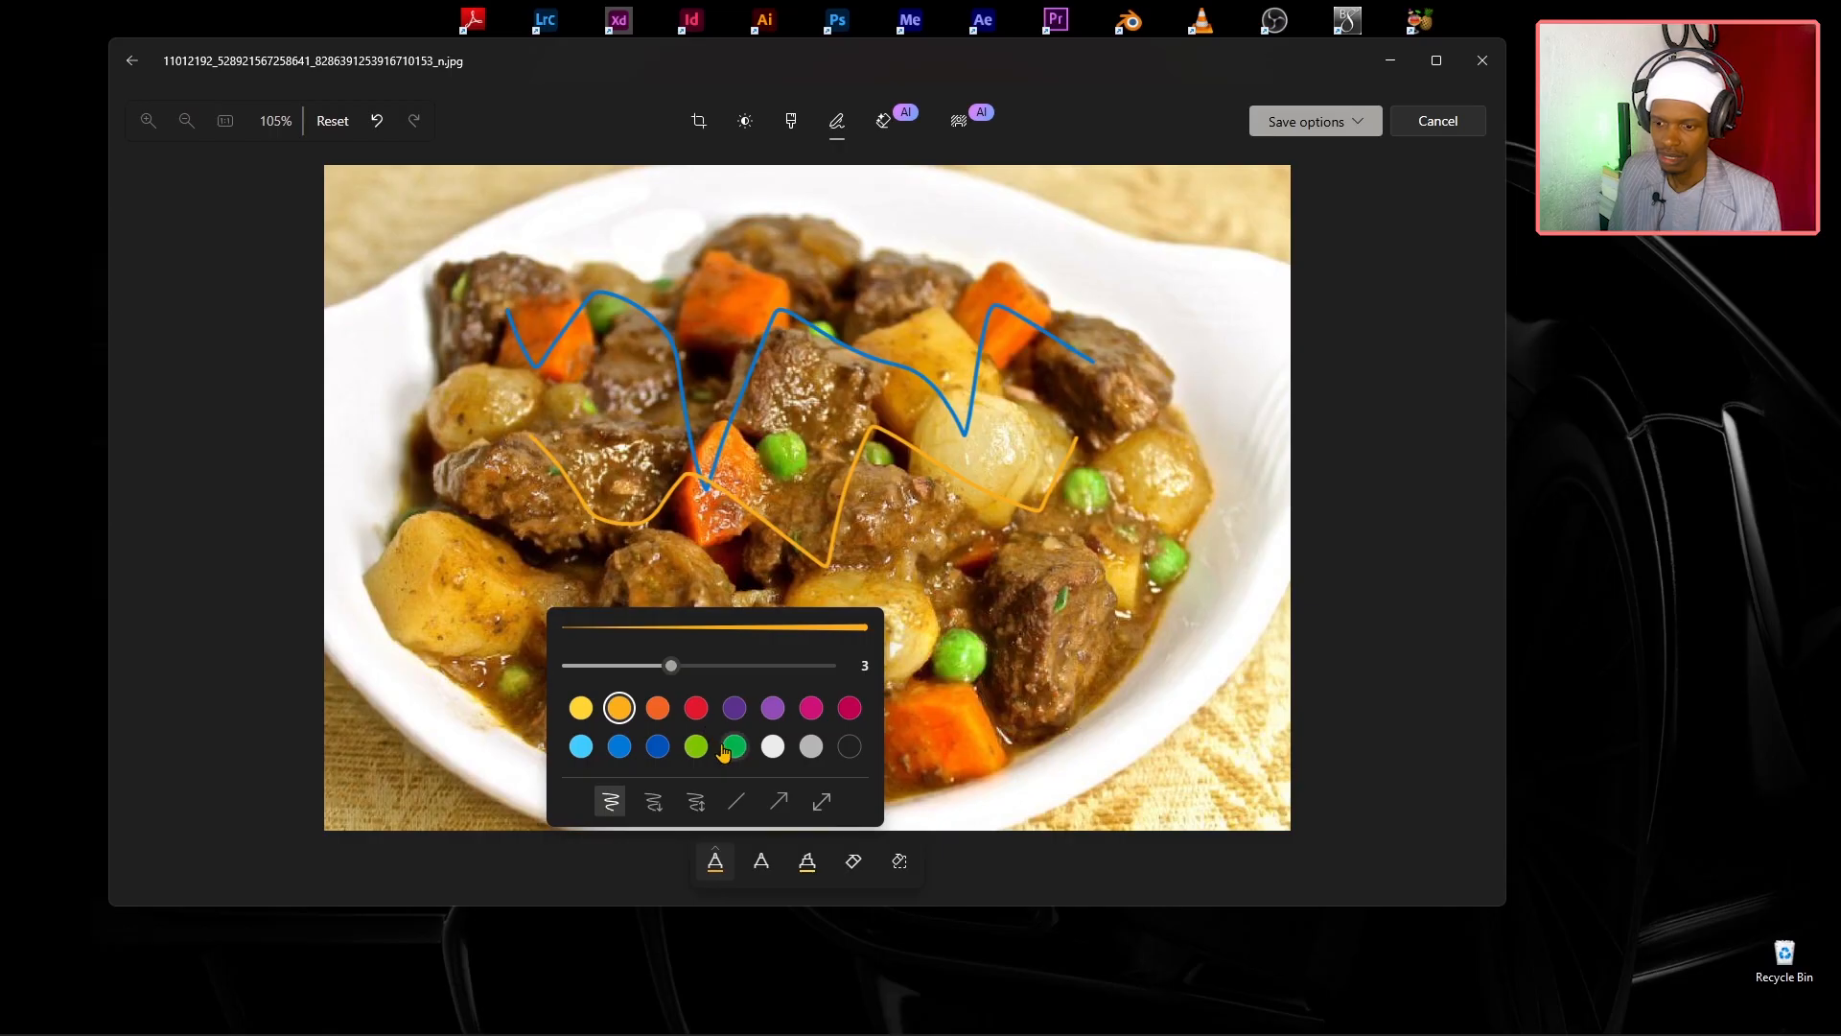
left_click(687, 750)
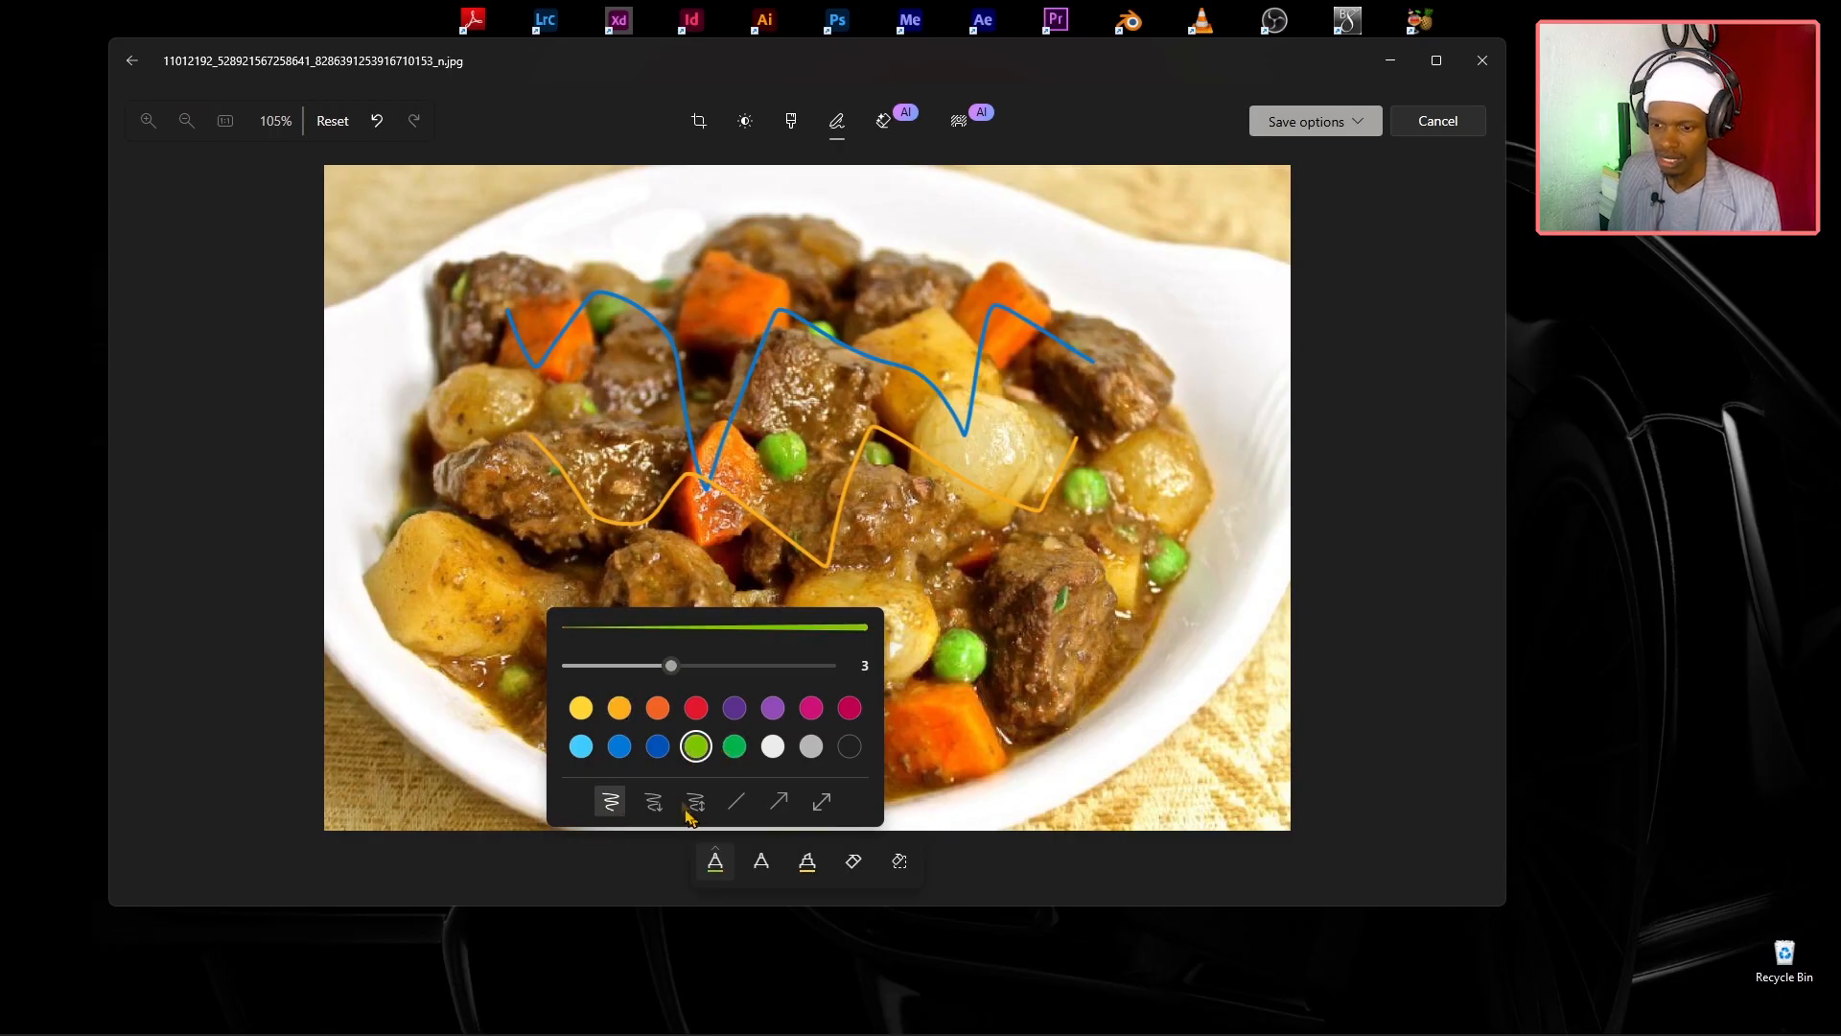
left_click_drag(673, 667, 834, 702)
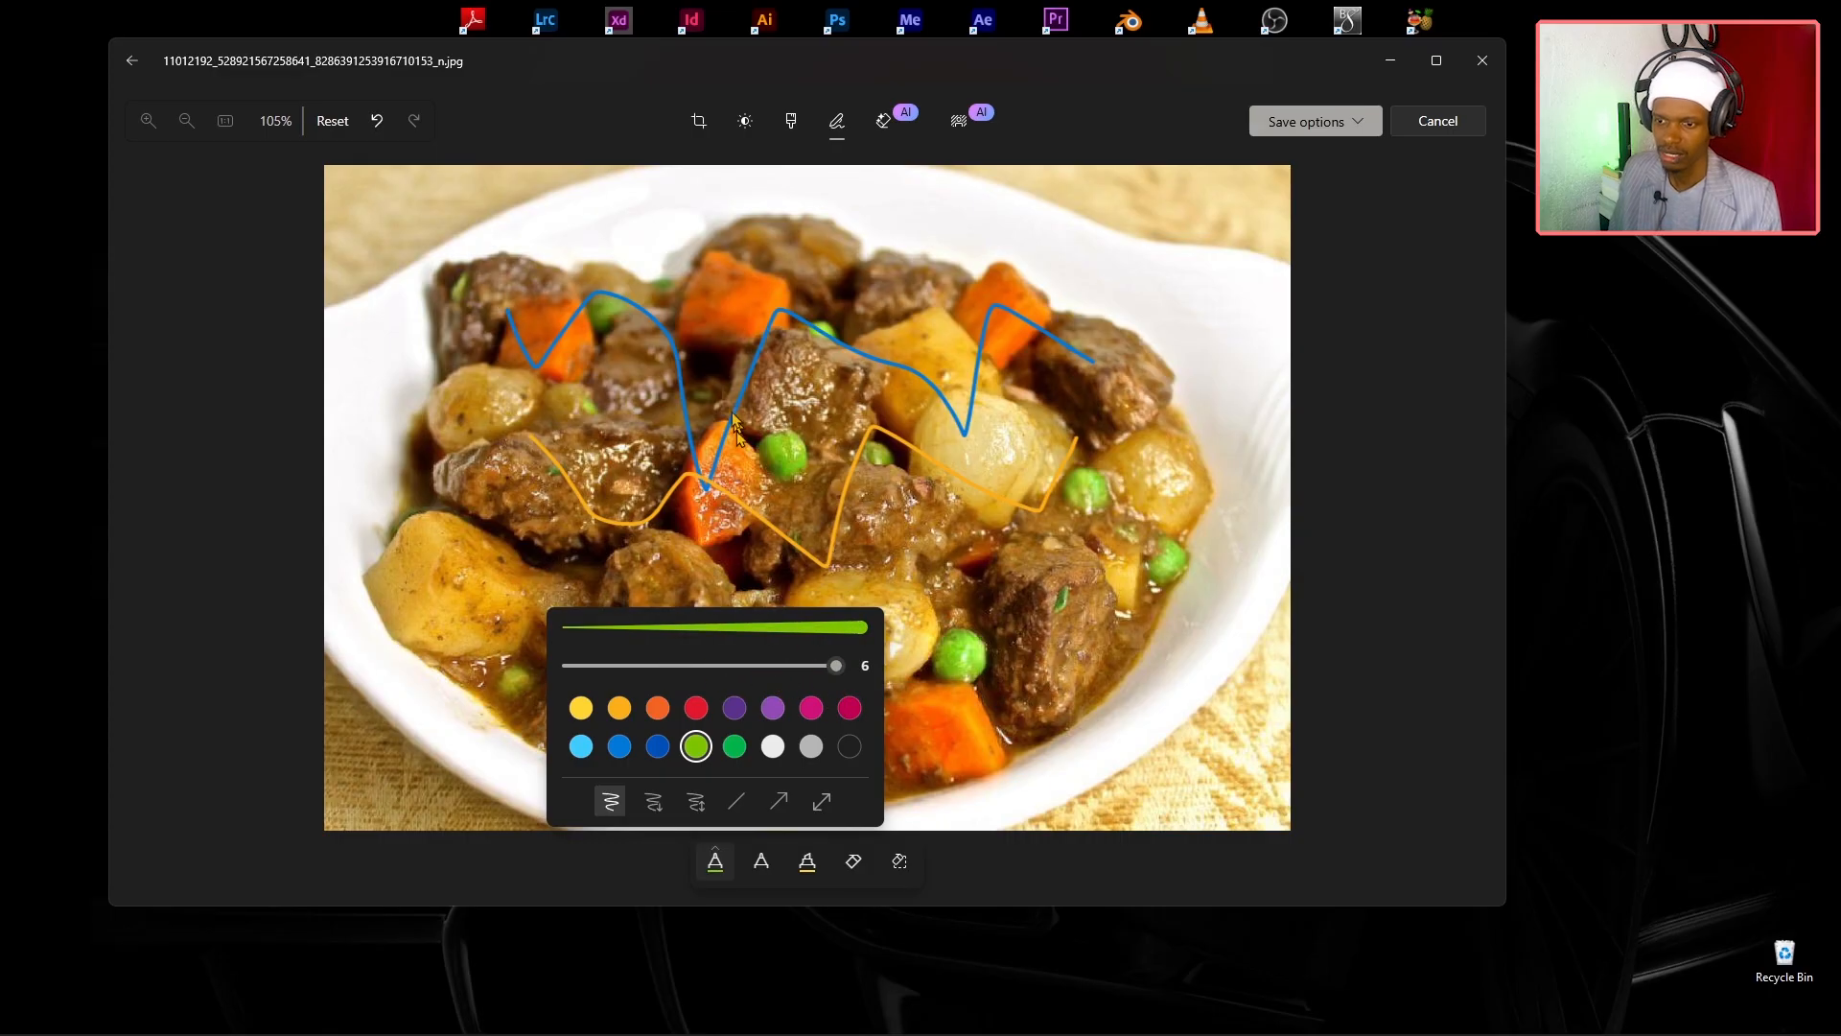
mouse_move(655, 257)
left_mouse_down()
mouse_move(734, 275)
mouse_move(756, 236)
mouse_move(877, 285)
mouse_move(994, 236)
mouse_move(1100, 305)
mouse_move(1139, 272)
mouse_move(1219, 325)
mouse_move(1237, 403)
left_mouse_up()
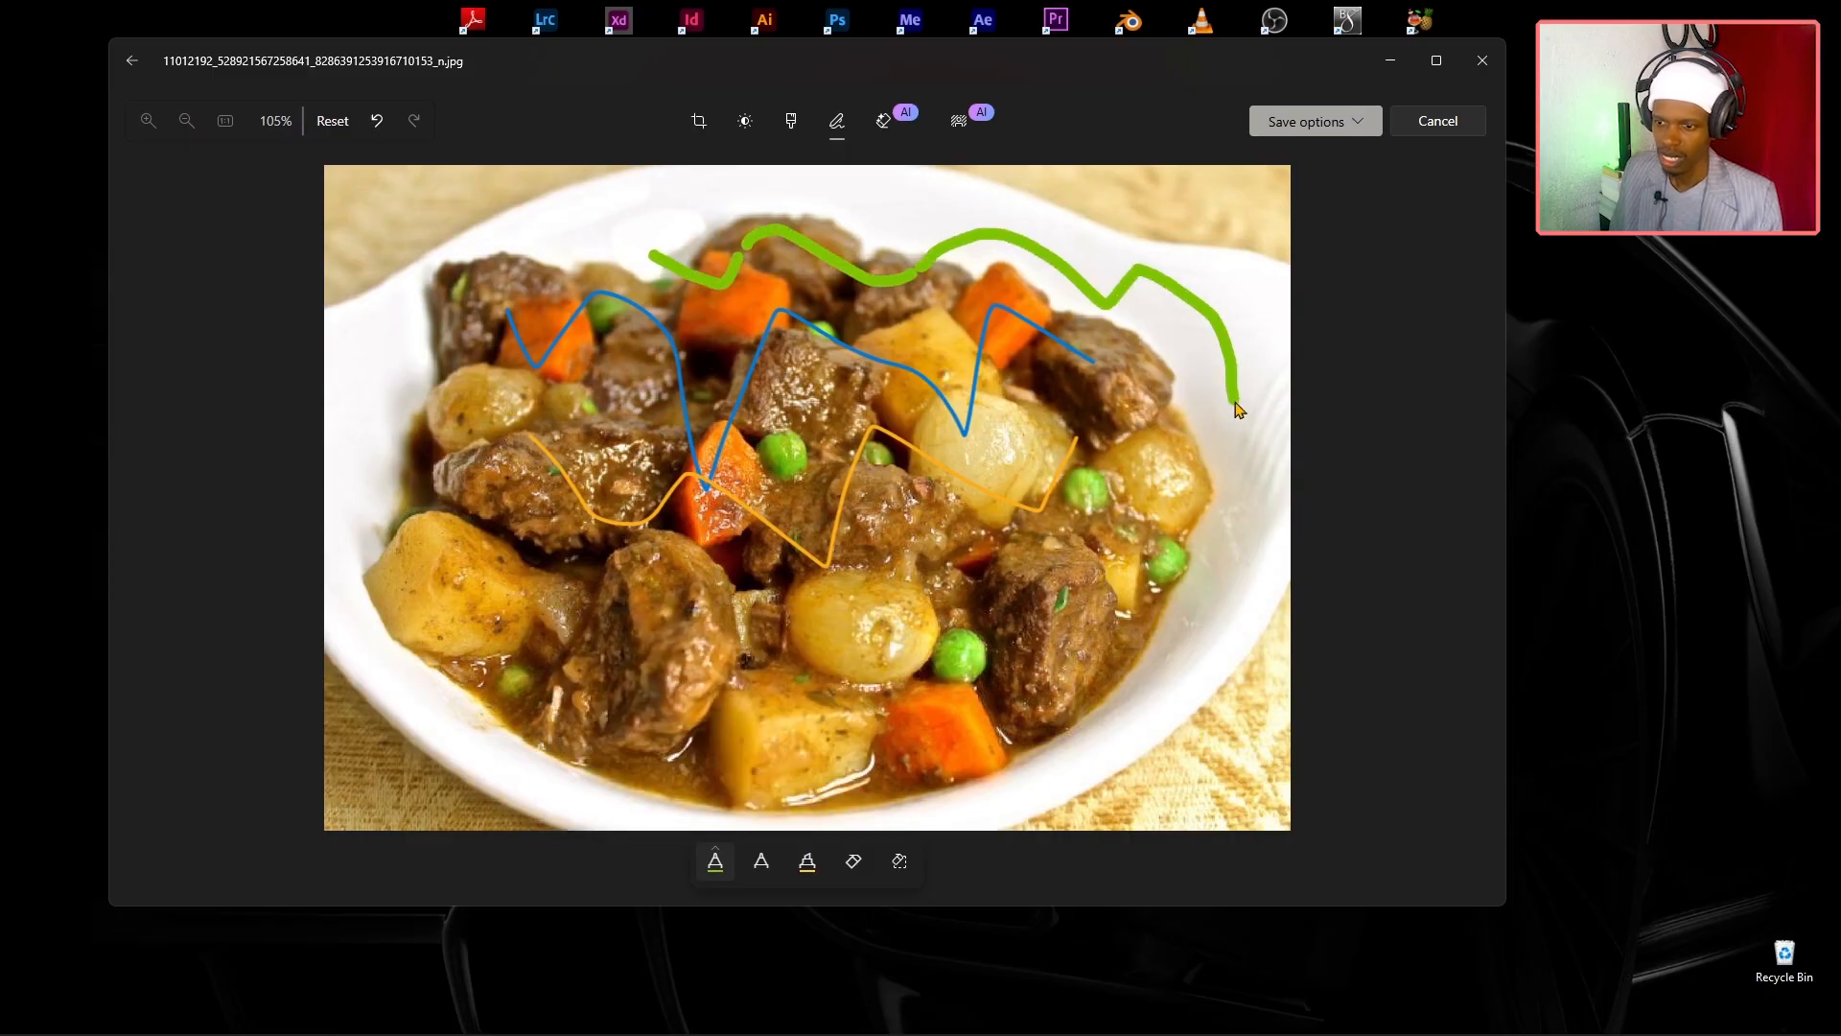
Switch the pen to the freehand single-arrow style and draw two wavy green arrows, one towards the right rim and one towards the left potato.
left_click(719, 873)
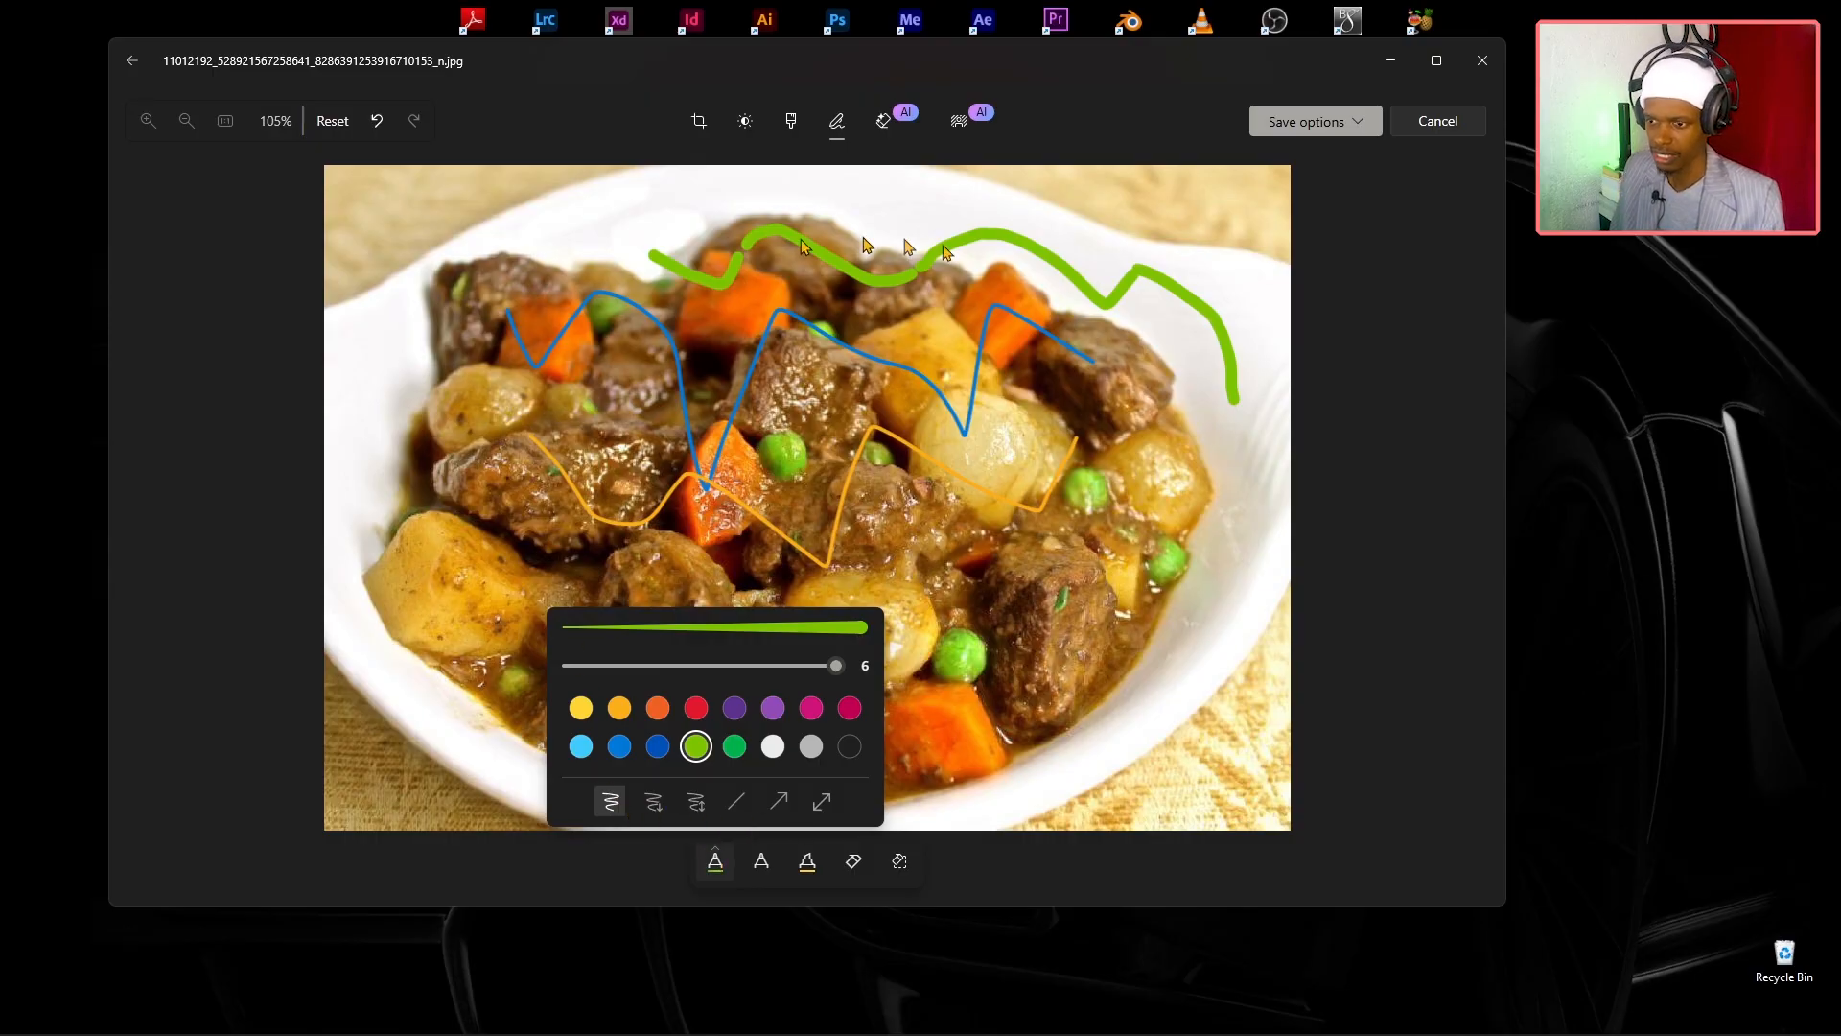
left_click(654, 804)
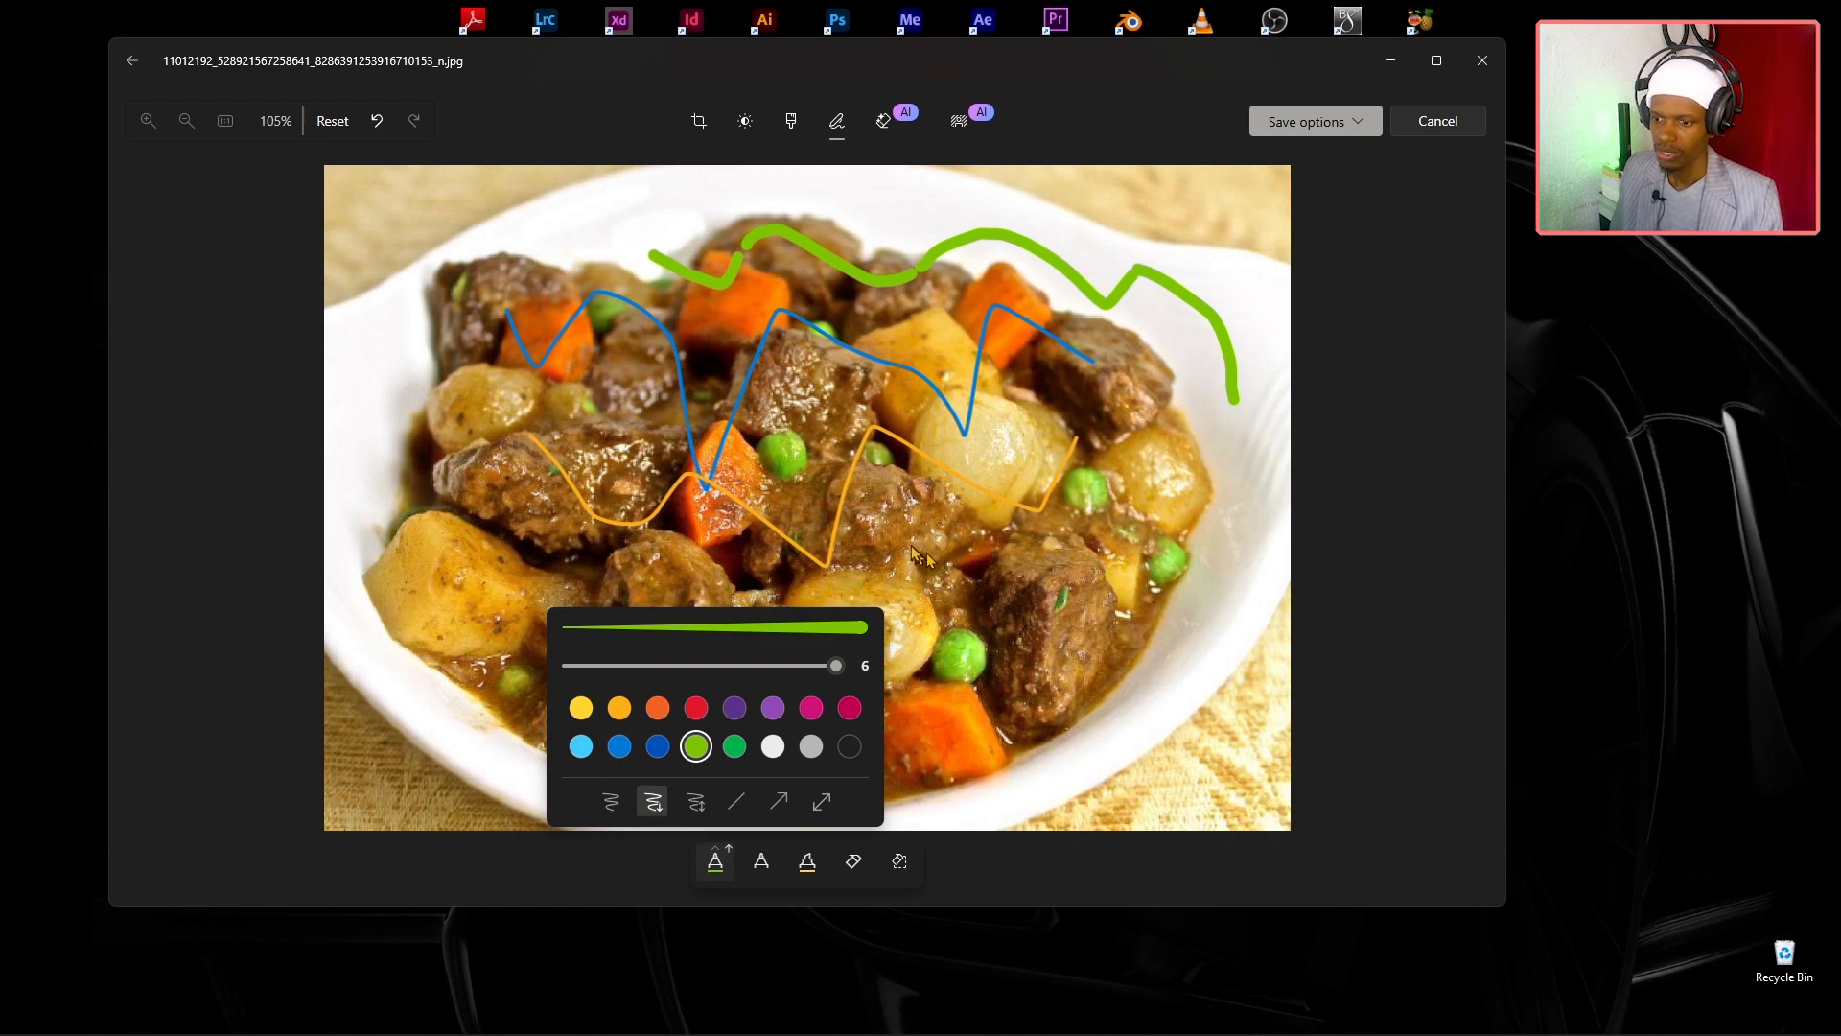
mouse_move(892, 516)
left_mouse_down()
mouse_move(930, 558)
mouse_move(968, 516)
mouse_move(1070, 556)
mouse_move(1101, 505)
mouse_move(1151, 521)
mouse_move(1161, 459)
left_mouse_up()
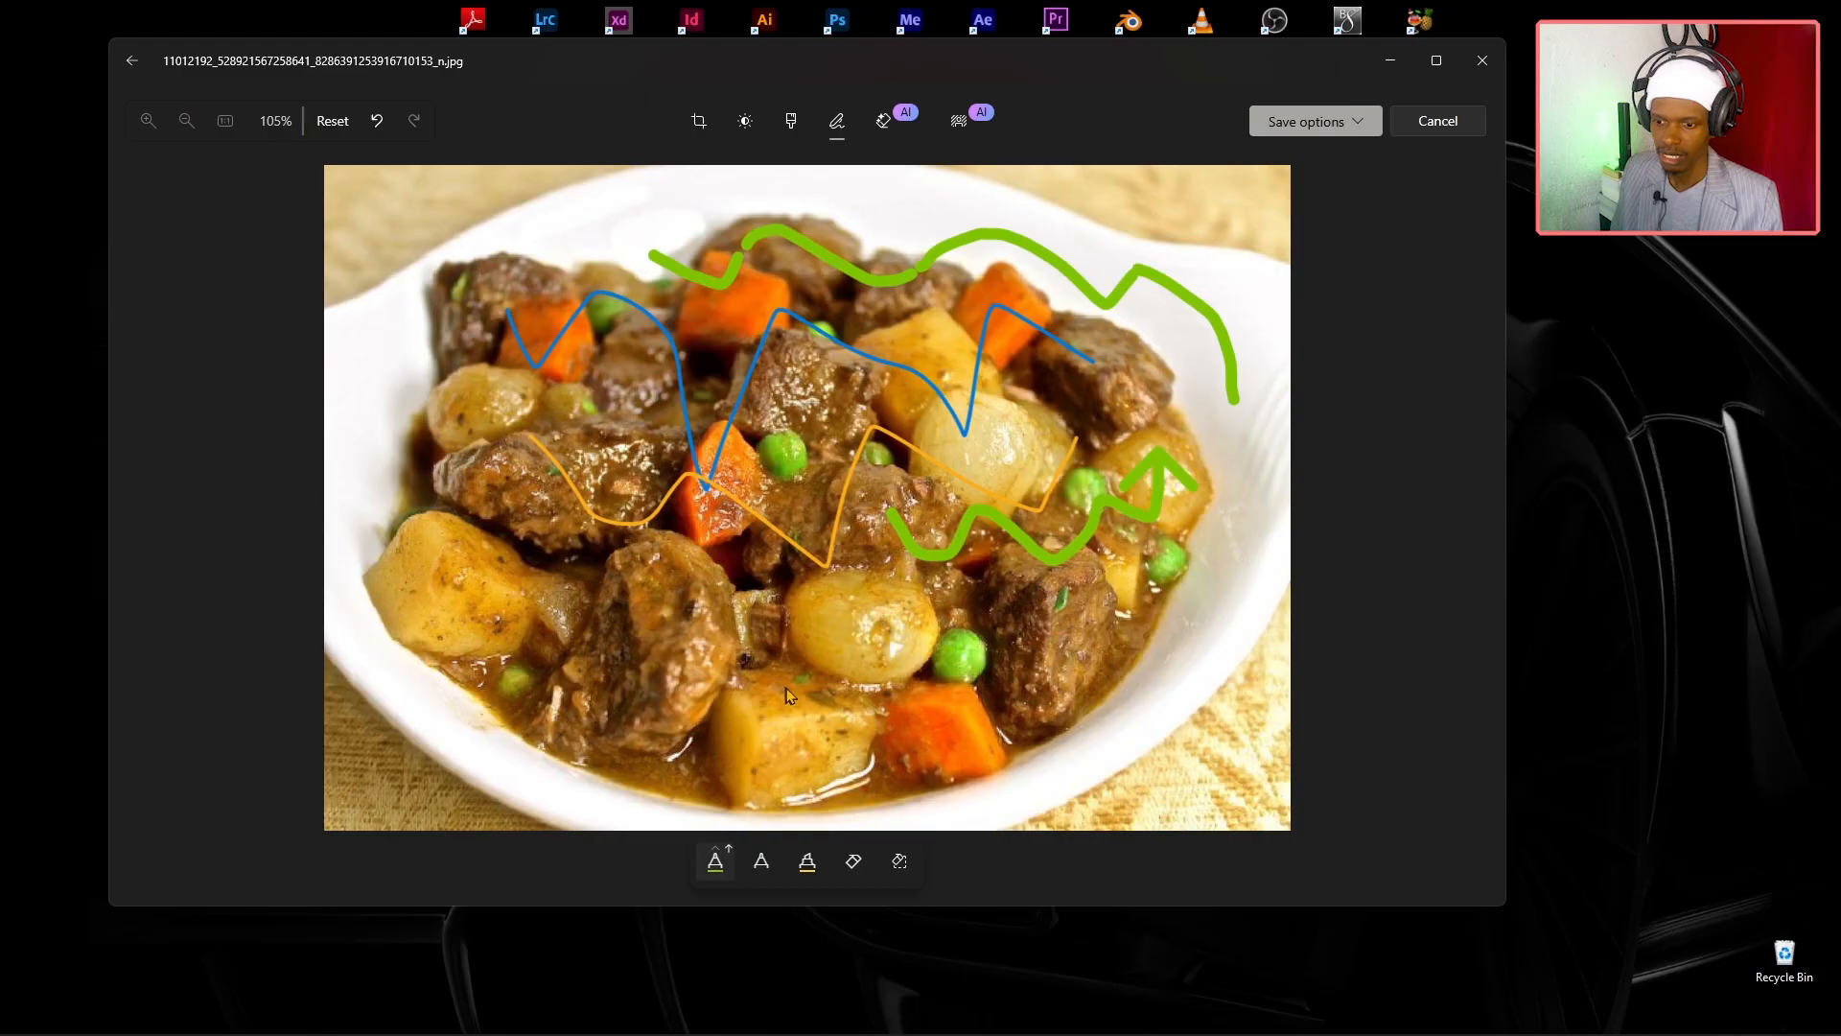
mouse_move(835, 736)
left_mouse_down()
mouse_move(766, 673)
mouse_move(727, 715)
mouse_move(622, 636)
mouse_move(515, 616)
mouse_move(472, 585)
left_mouse_up()
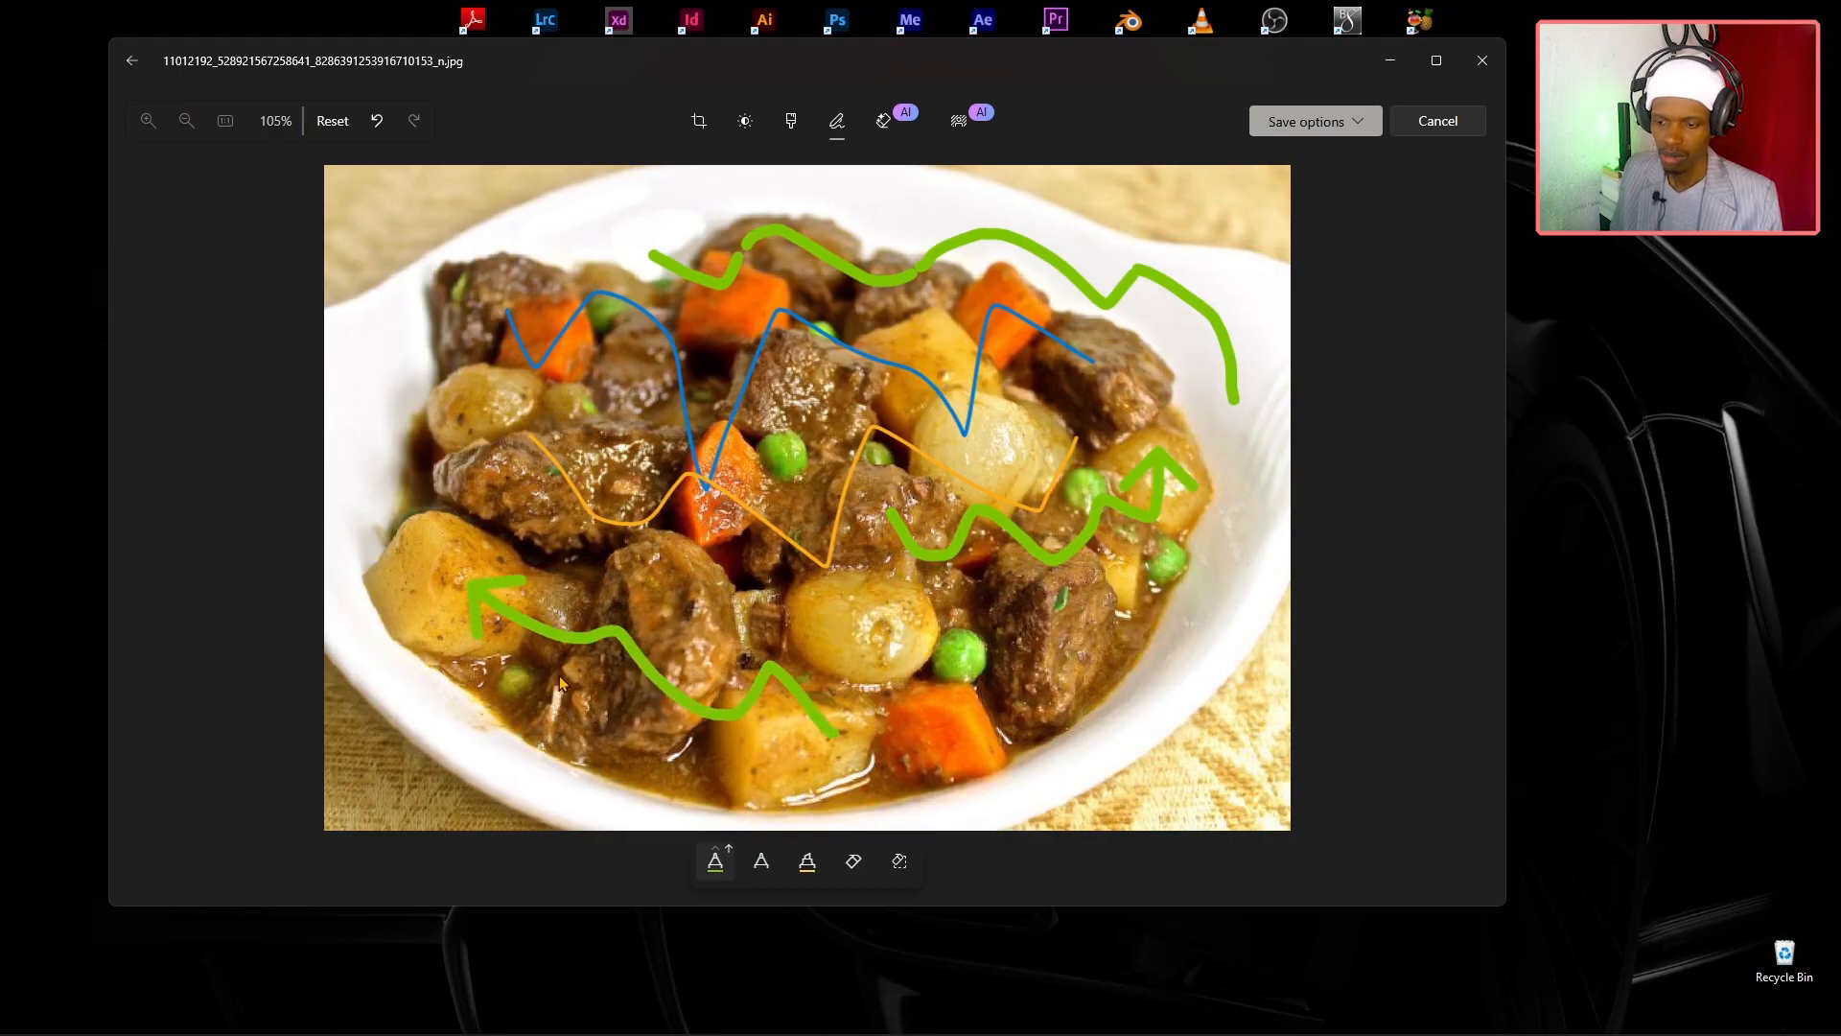
Switch the pen to the freehand double-arrow style and draw a wavy vertical green arrow along the dish's left side.
left_click(716, 862)
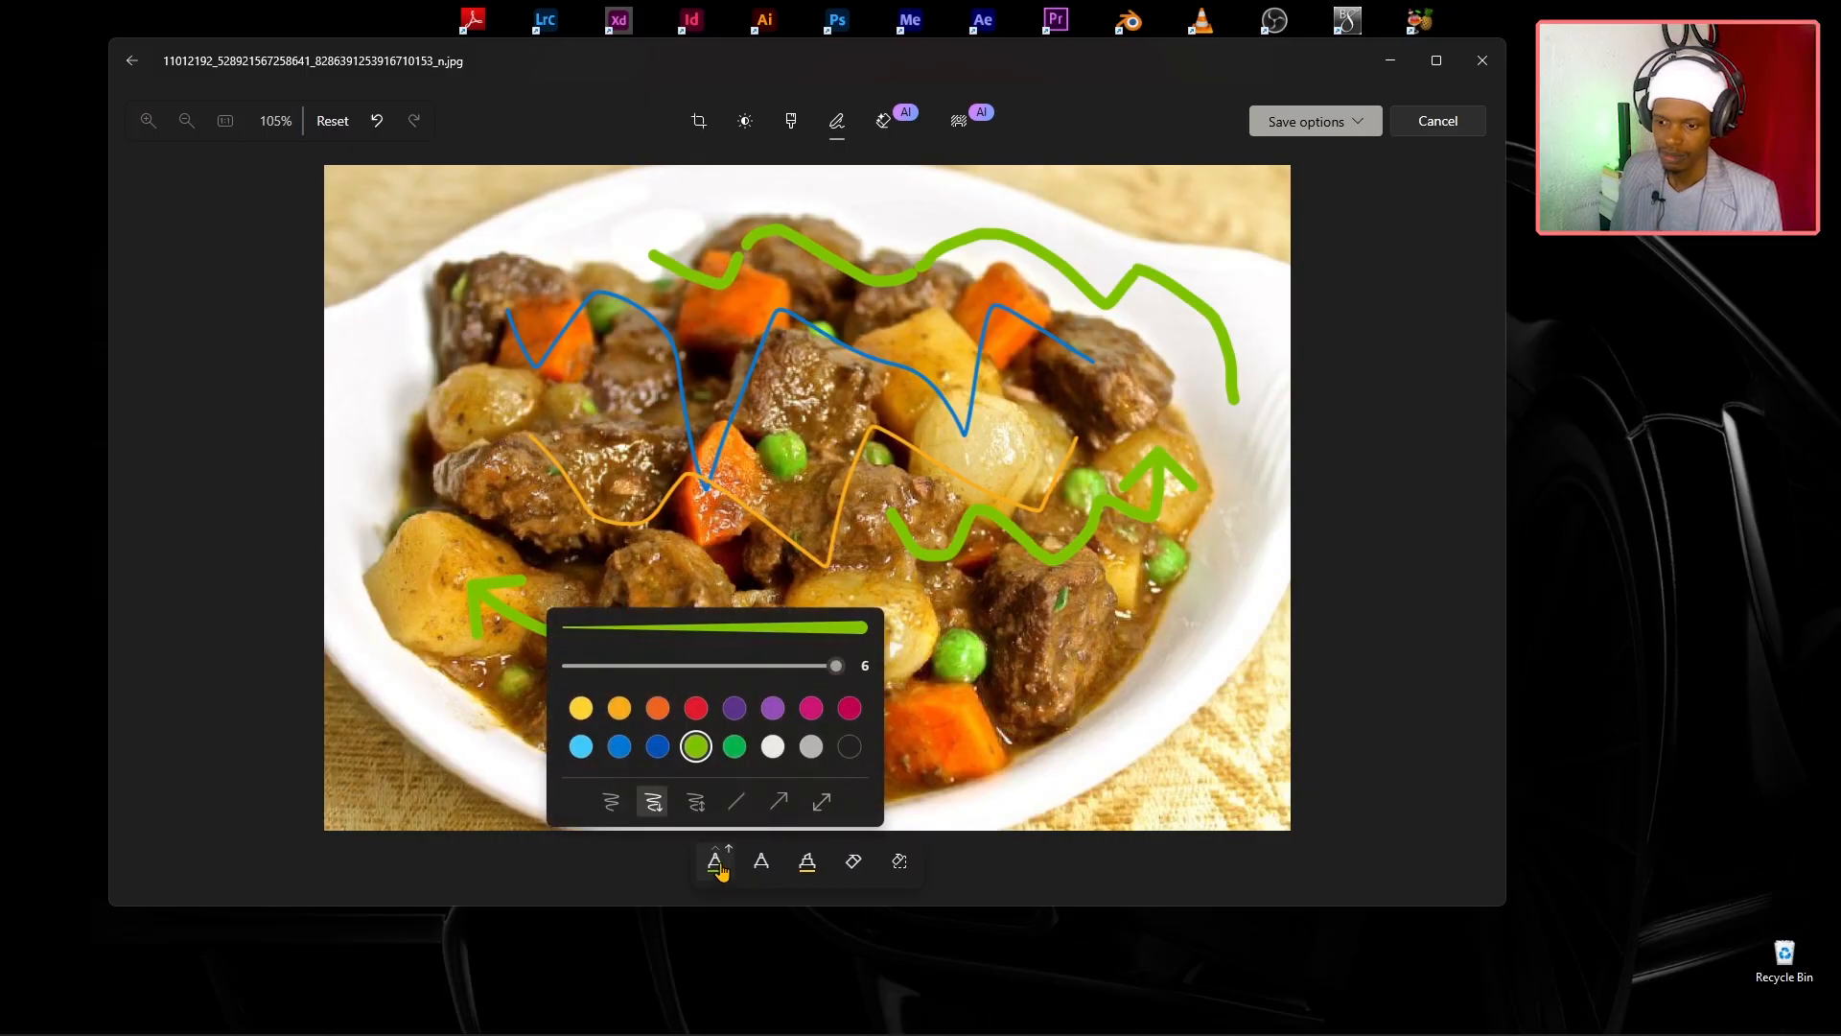
left_click(701, 811)
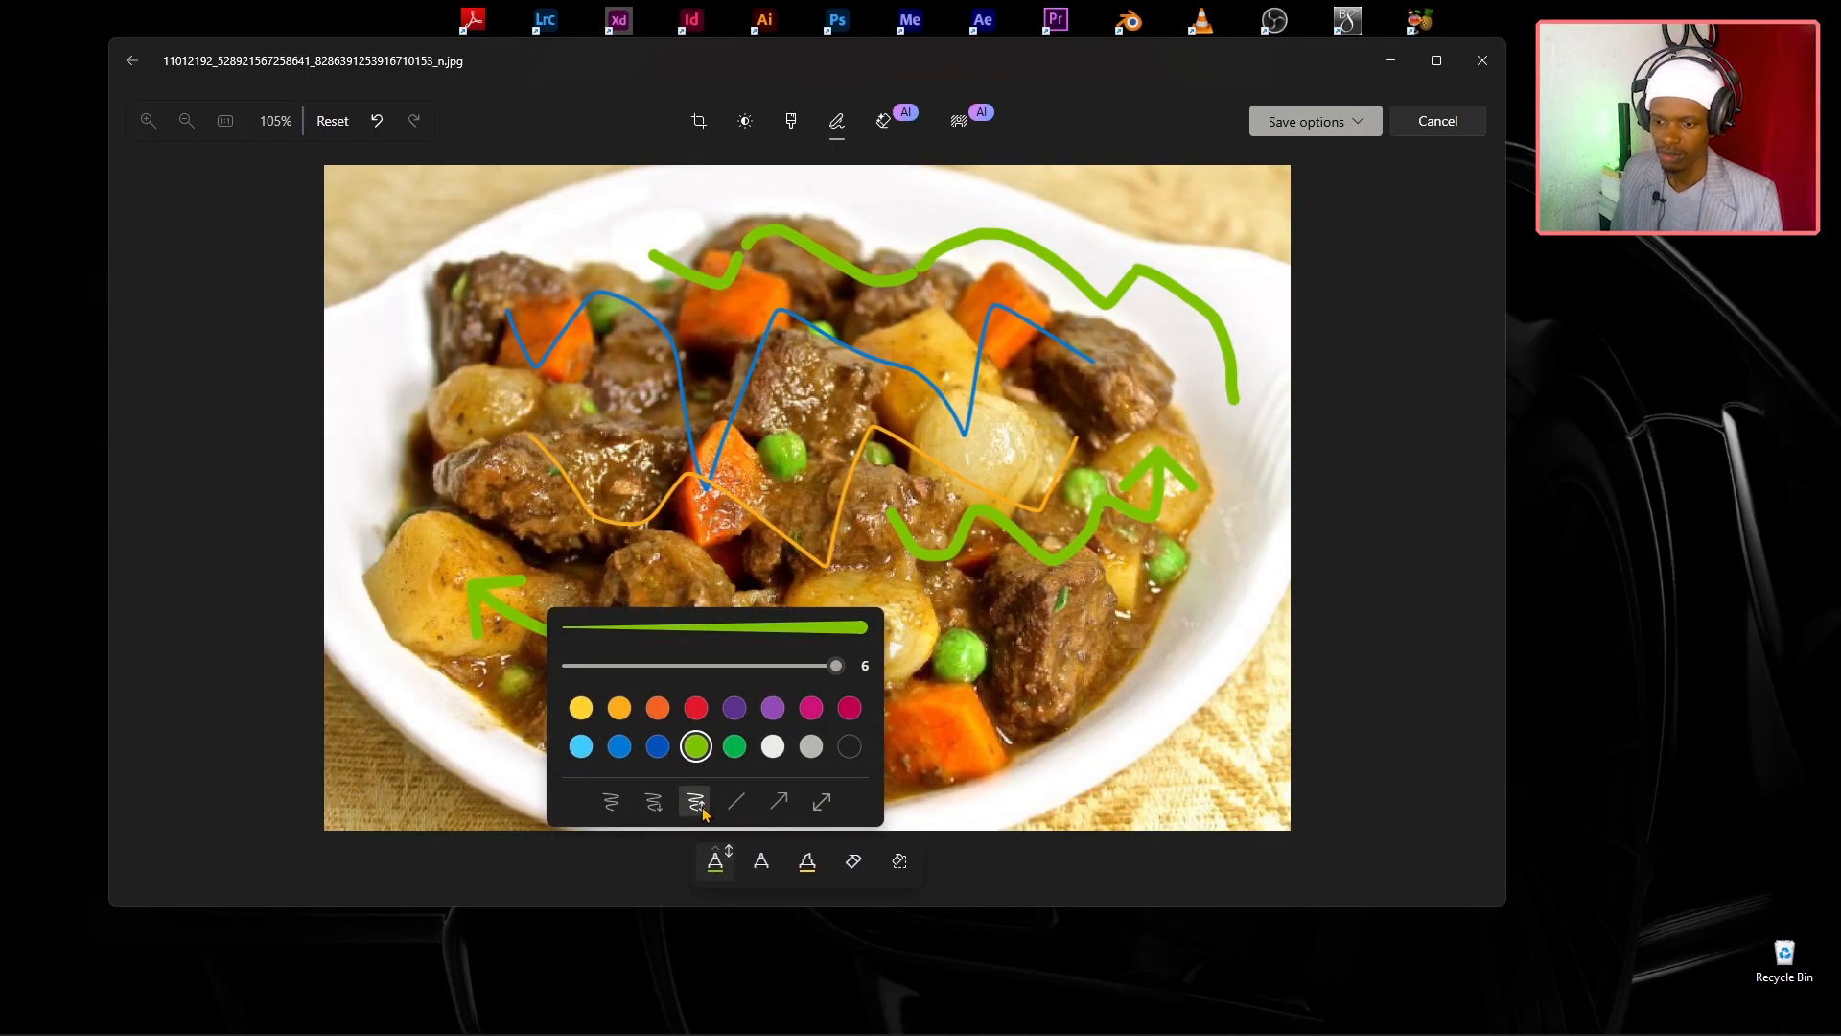
left_click(429, 646)
mouse_move(428, 645)
left_mouse_down()
mouse_move(408, 582)
mouse_move(434, 462)
mouse_move(412, 401)
mouse_move(418, 278)
left_mouse_up()
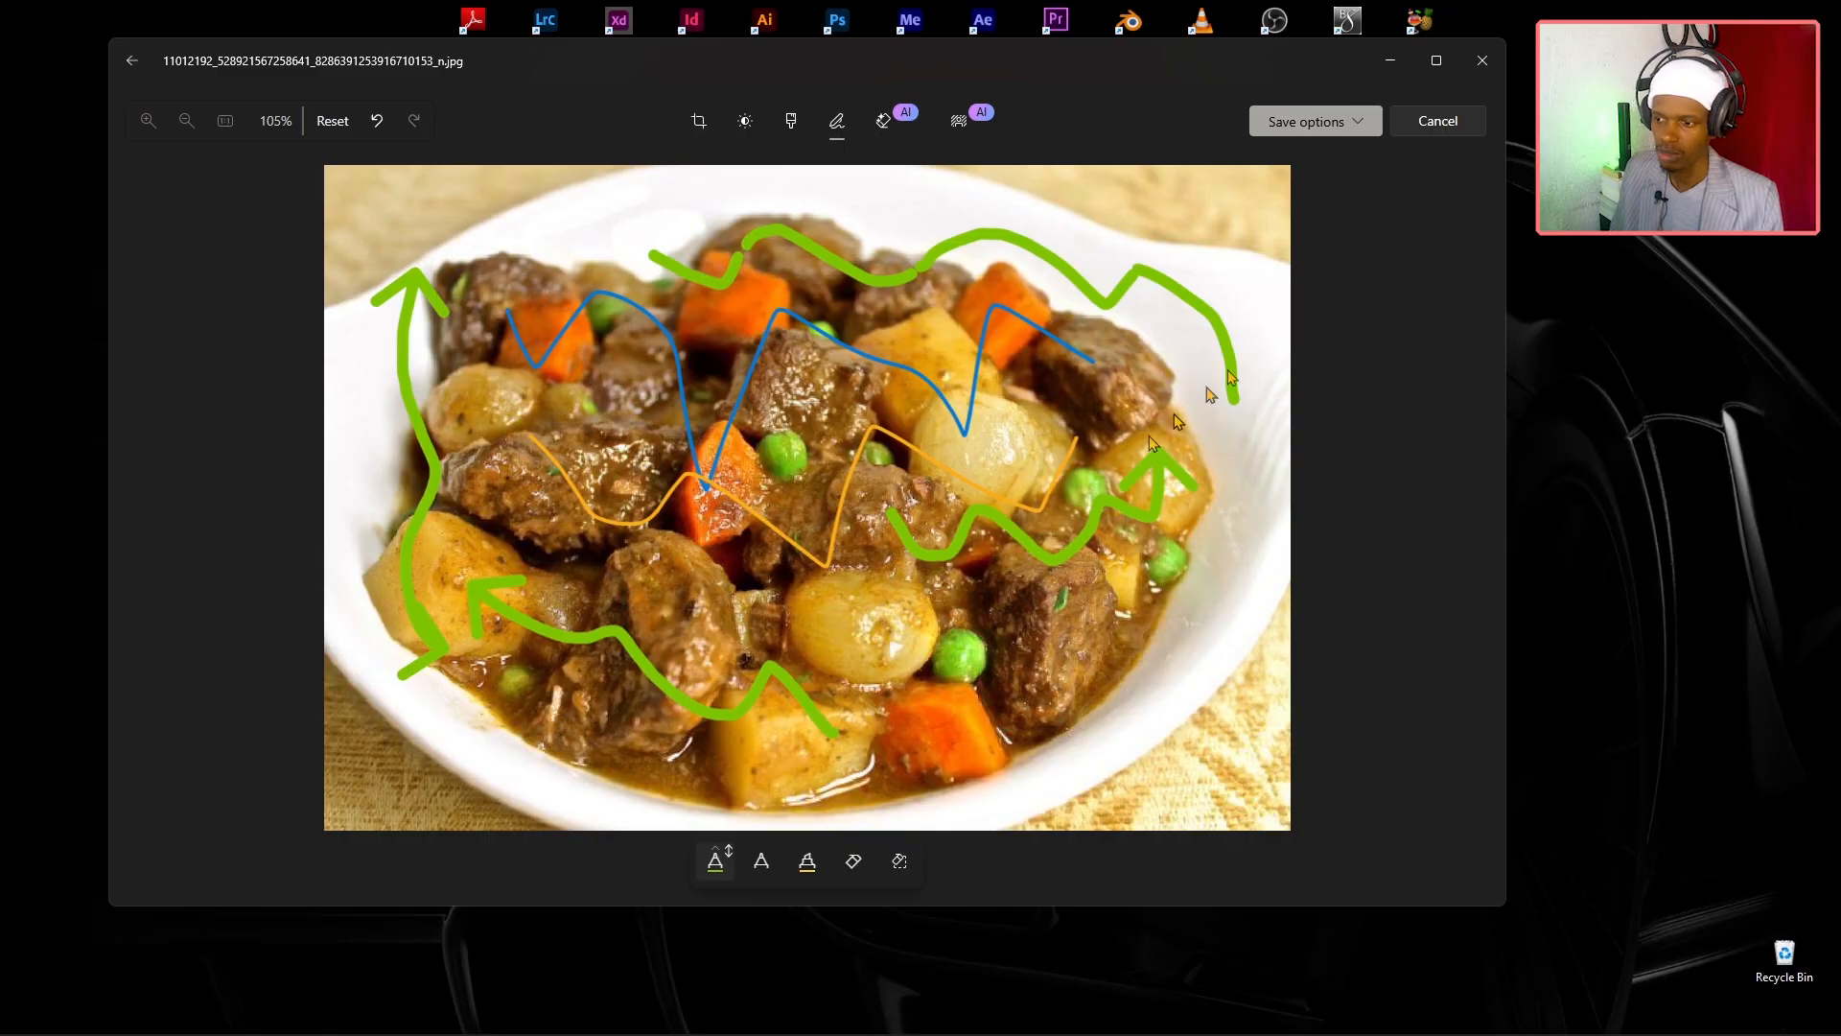
Draw a wavy vertical green double-headed arrow along the dish's right rim.
mouse_move(1235, 247)
left_mouse_down()
mouse_move(1258, 256)
mouse_move(1251, 495)
left_mouse_up()
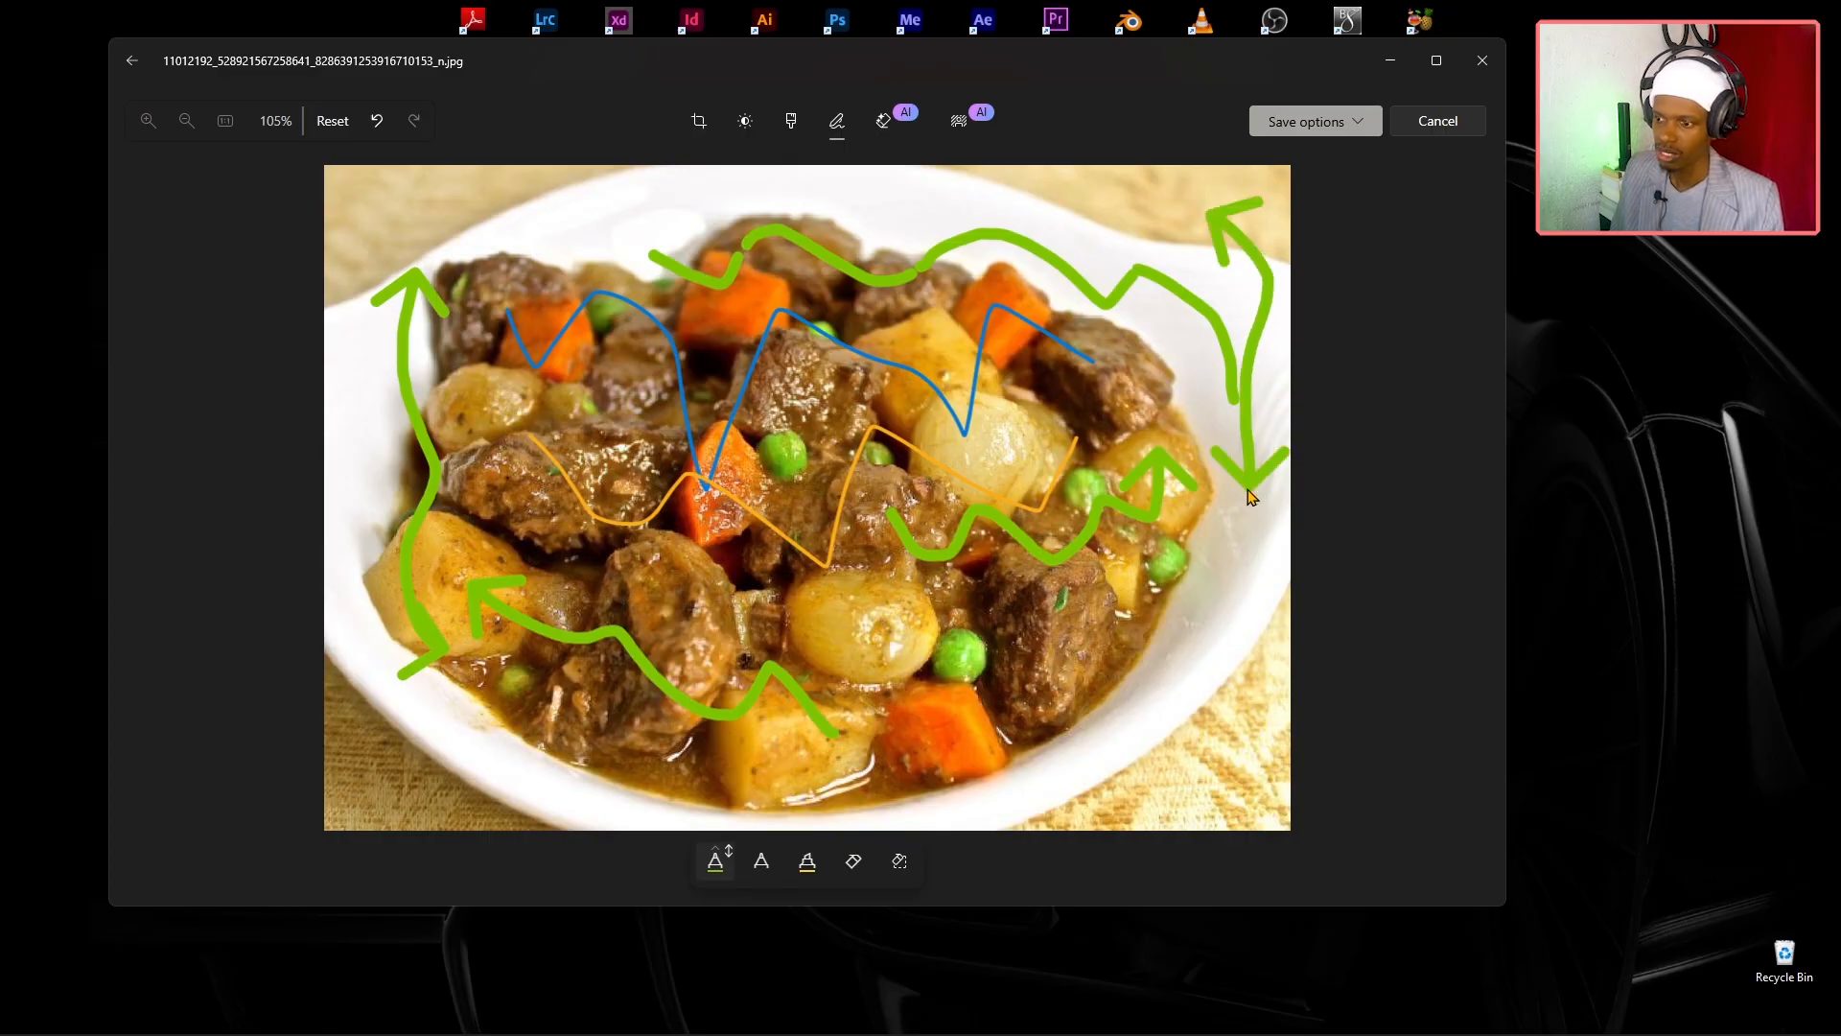
Reset all edits on the image and draw a long diagonal and a short green line across the dish in the plain straight line style.
left_click(726, 864)
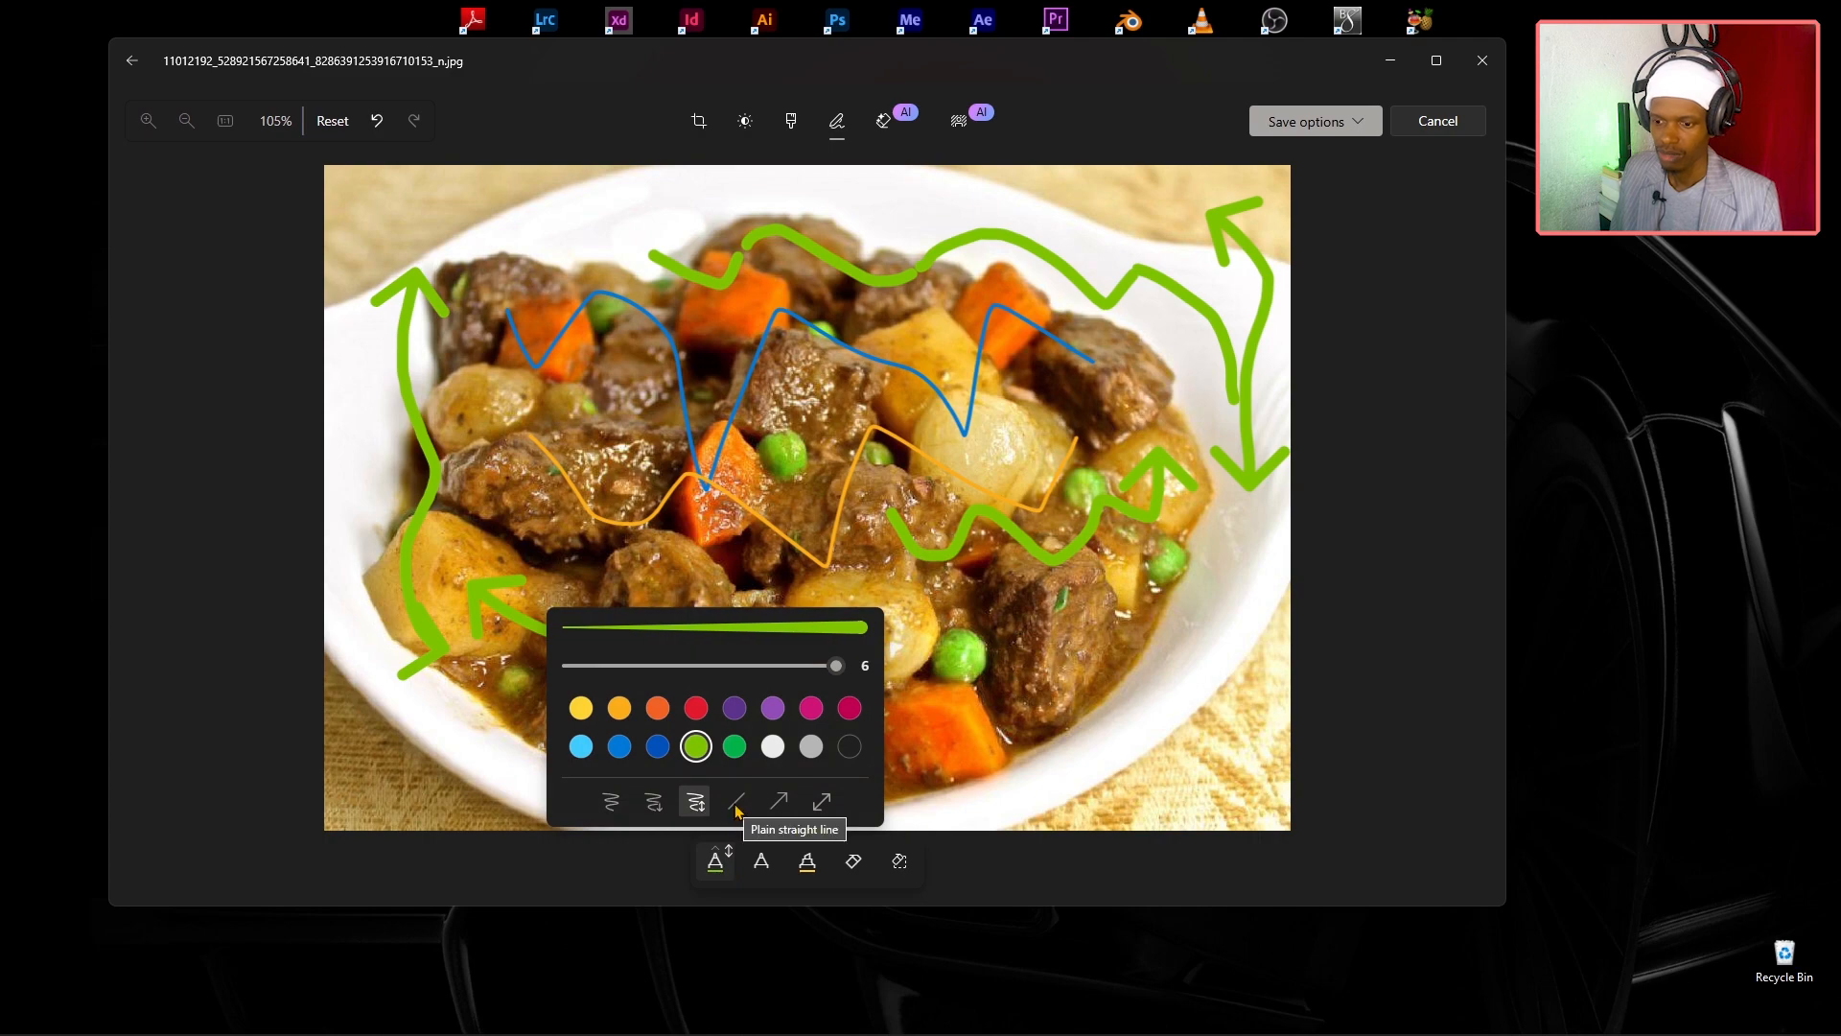
left_click(737, 806)
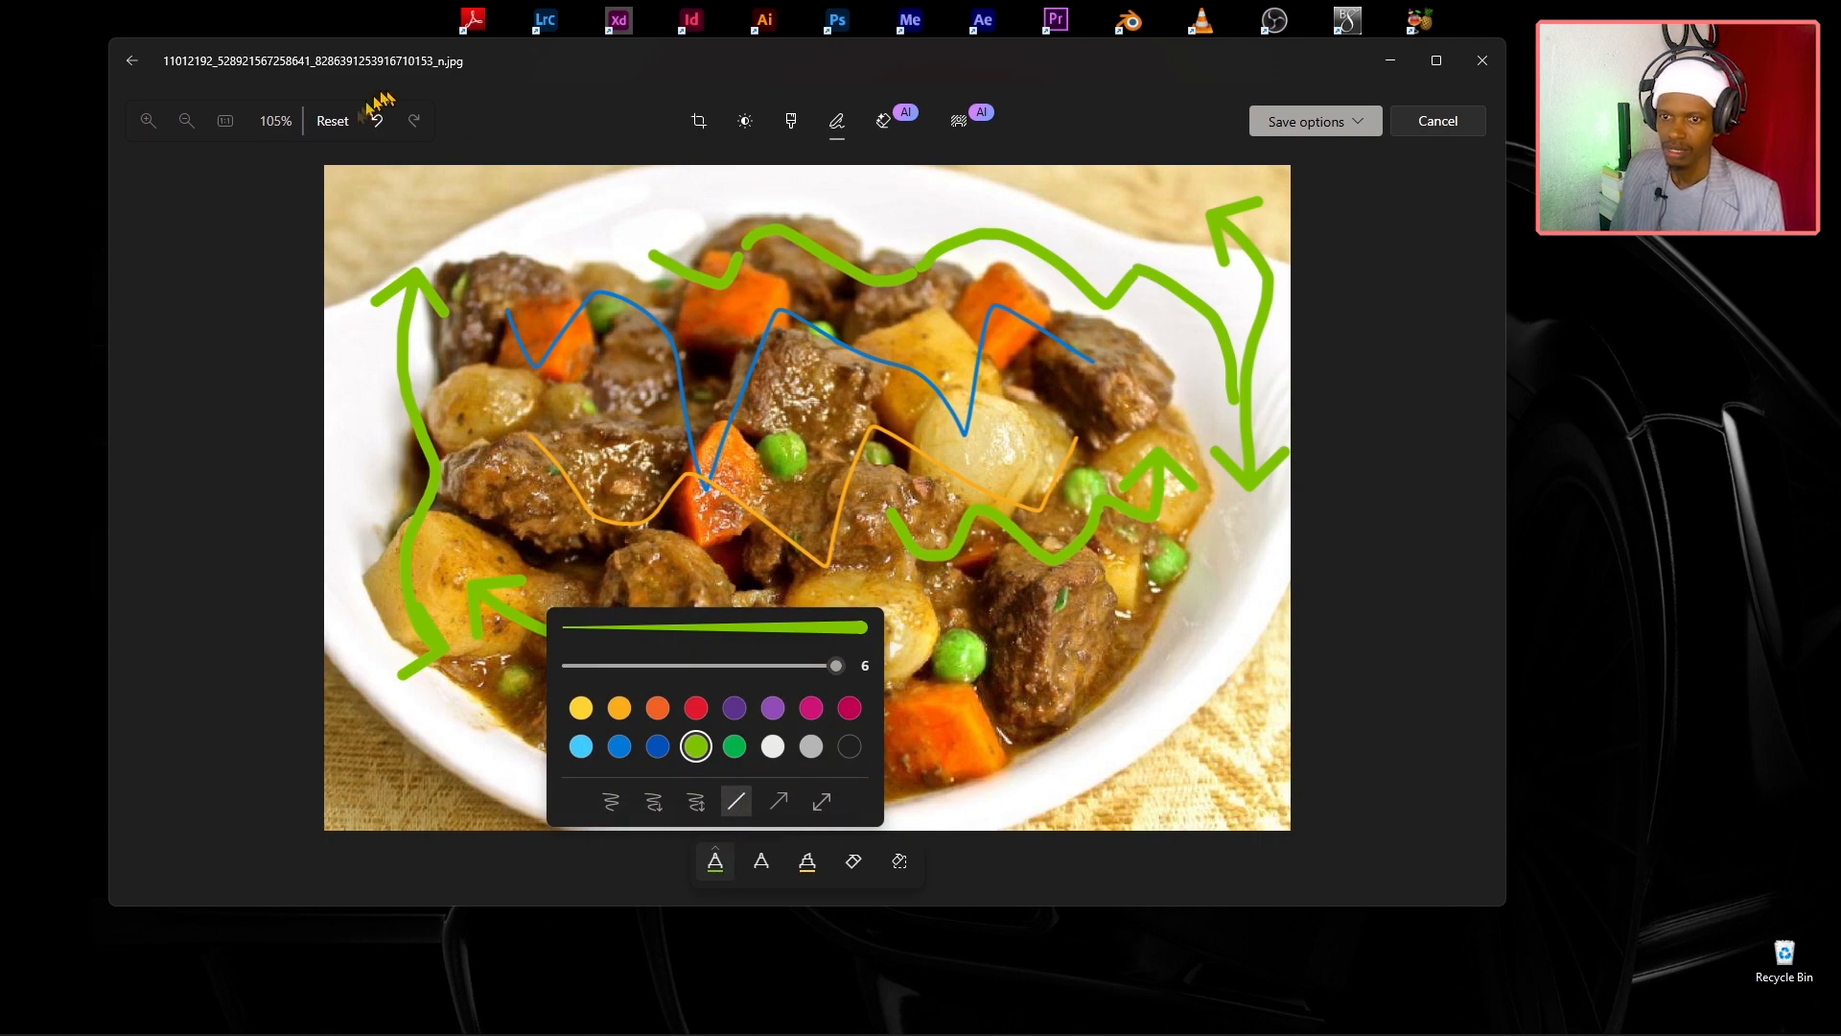
left_click(336, 121)
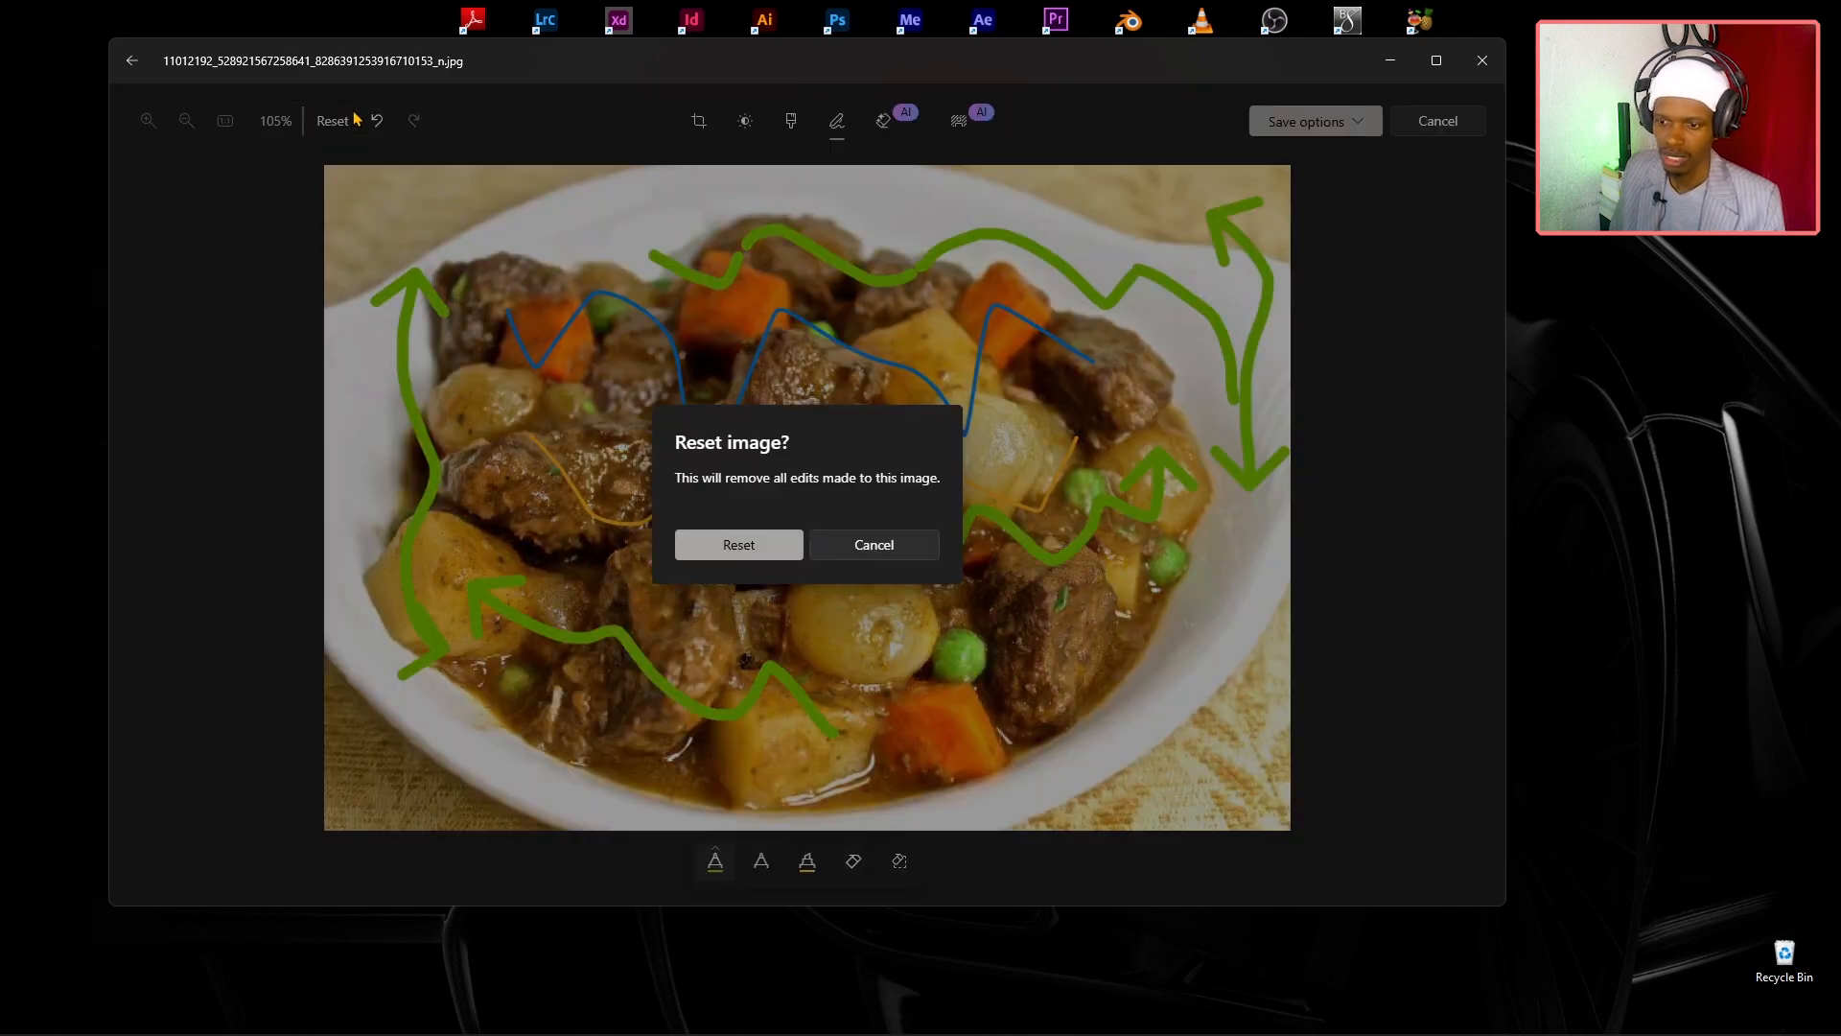
left_click(773, 542)
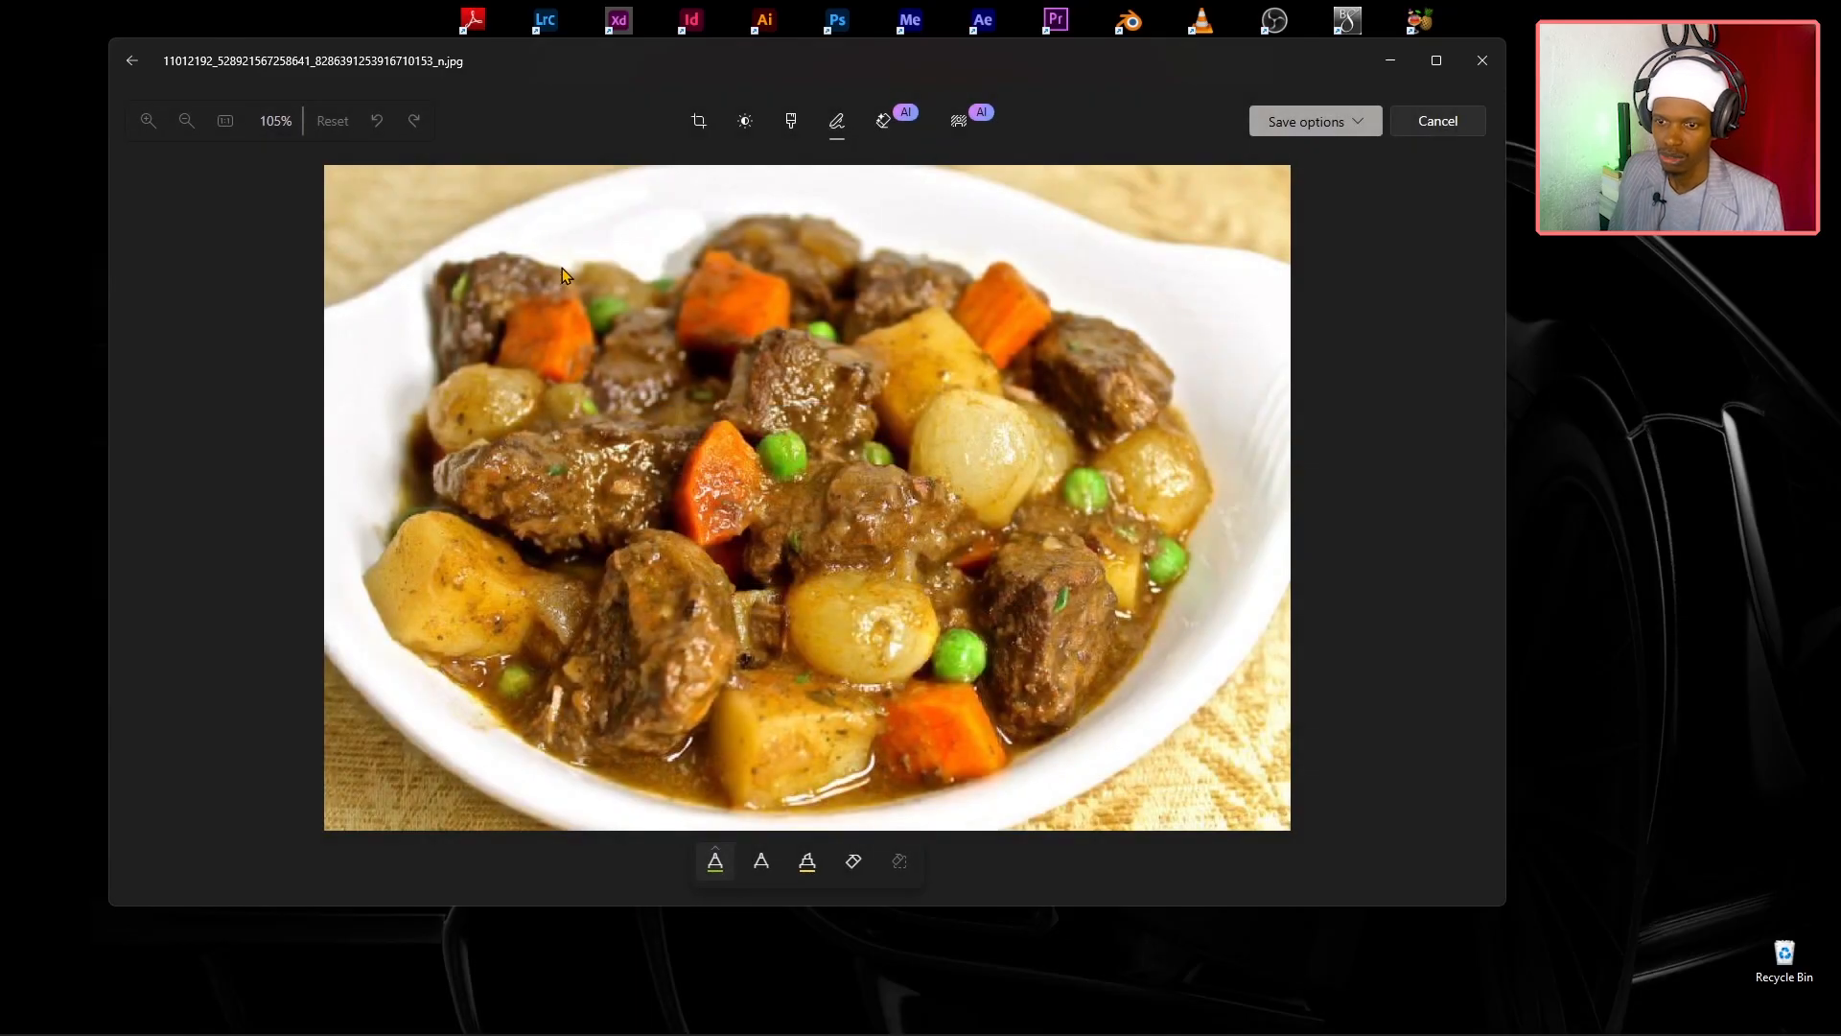
mouse_move(480, 259)
left_mouse_down()
mouse_move(667, 257)
mouse_move(796, 379)
mouse_move(465, 488)
mouse_move(719, 218)
mouse_move(454, 535)
mouse_move(710, 280)
mouse_move(683, 564)
mouse_move(1060, 624)
mouse_move(1140, 687)
left_mouse_up()
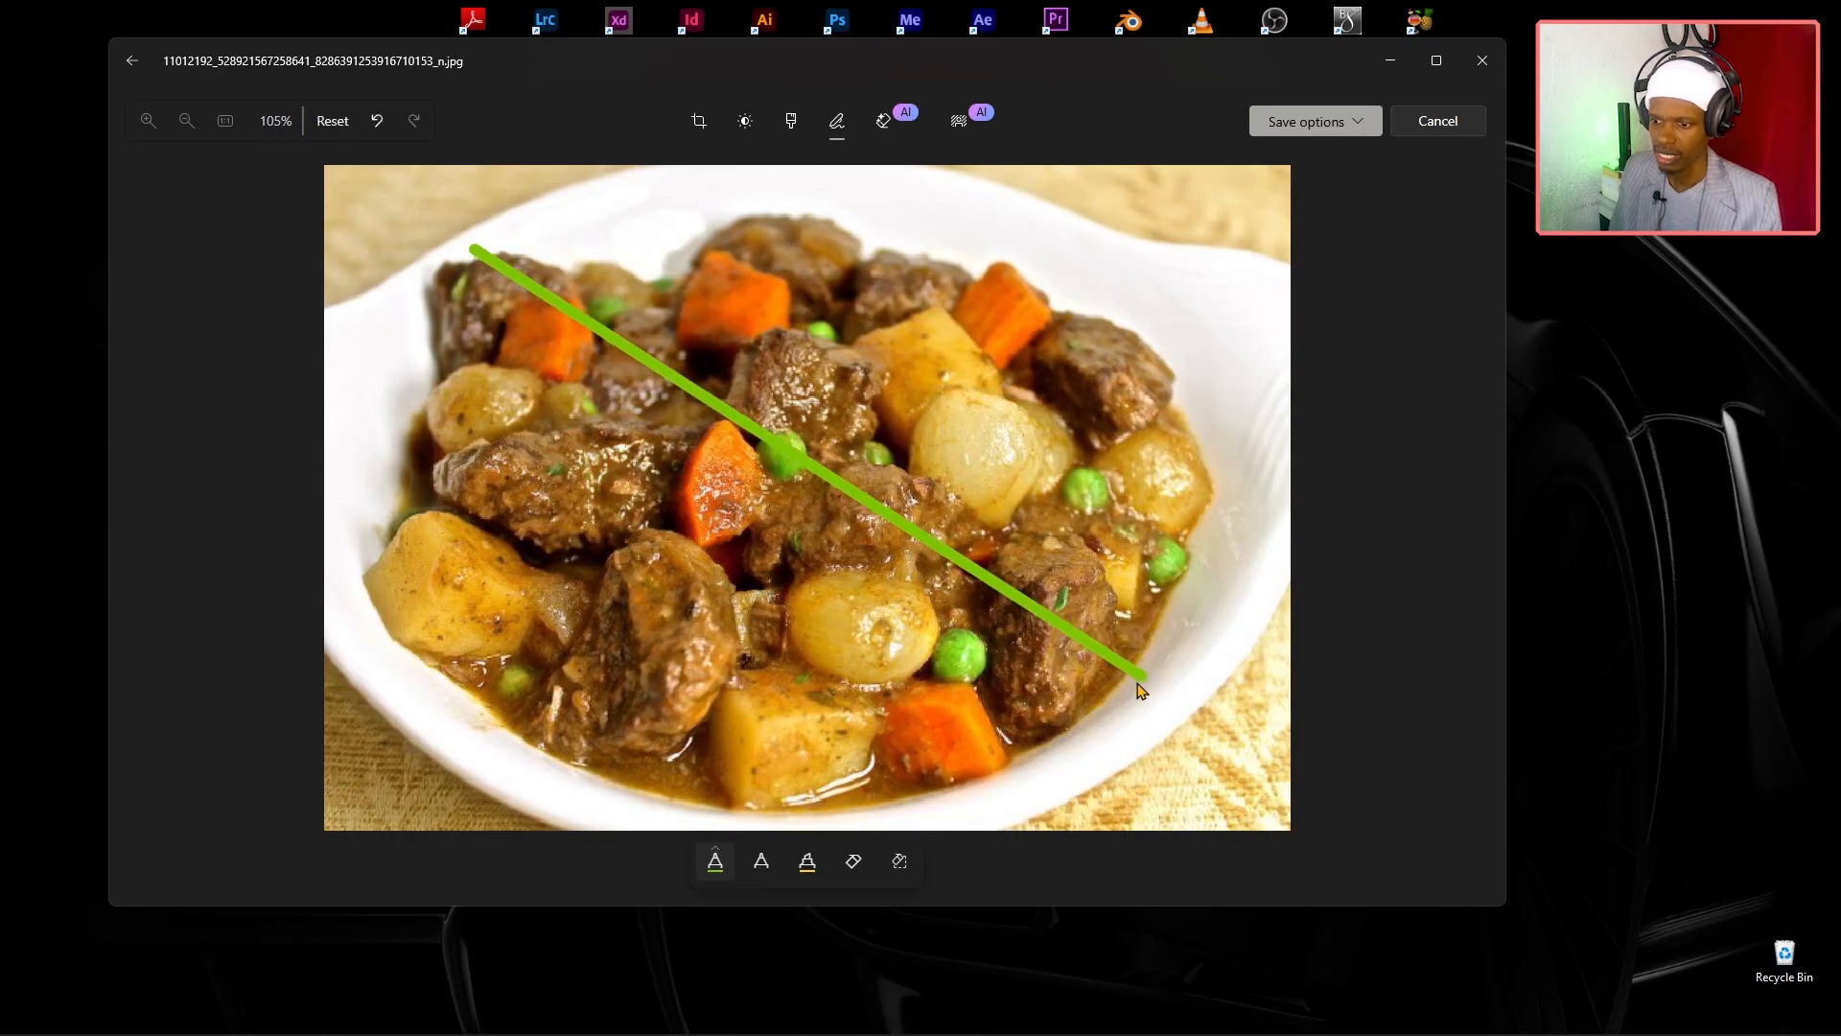
left_click_drag(679, 309, 962, 341)
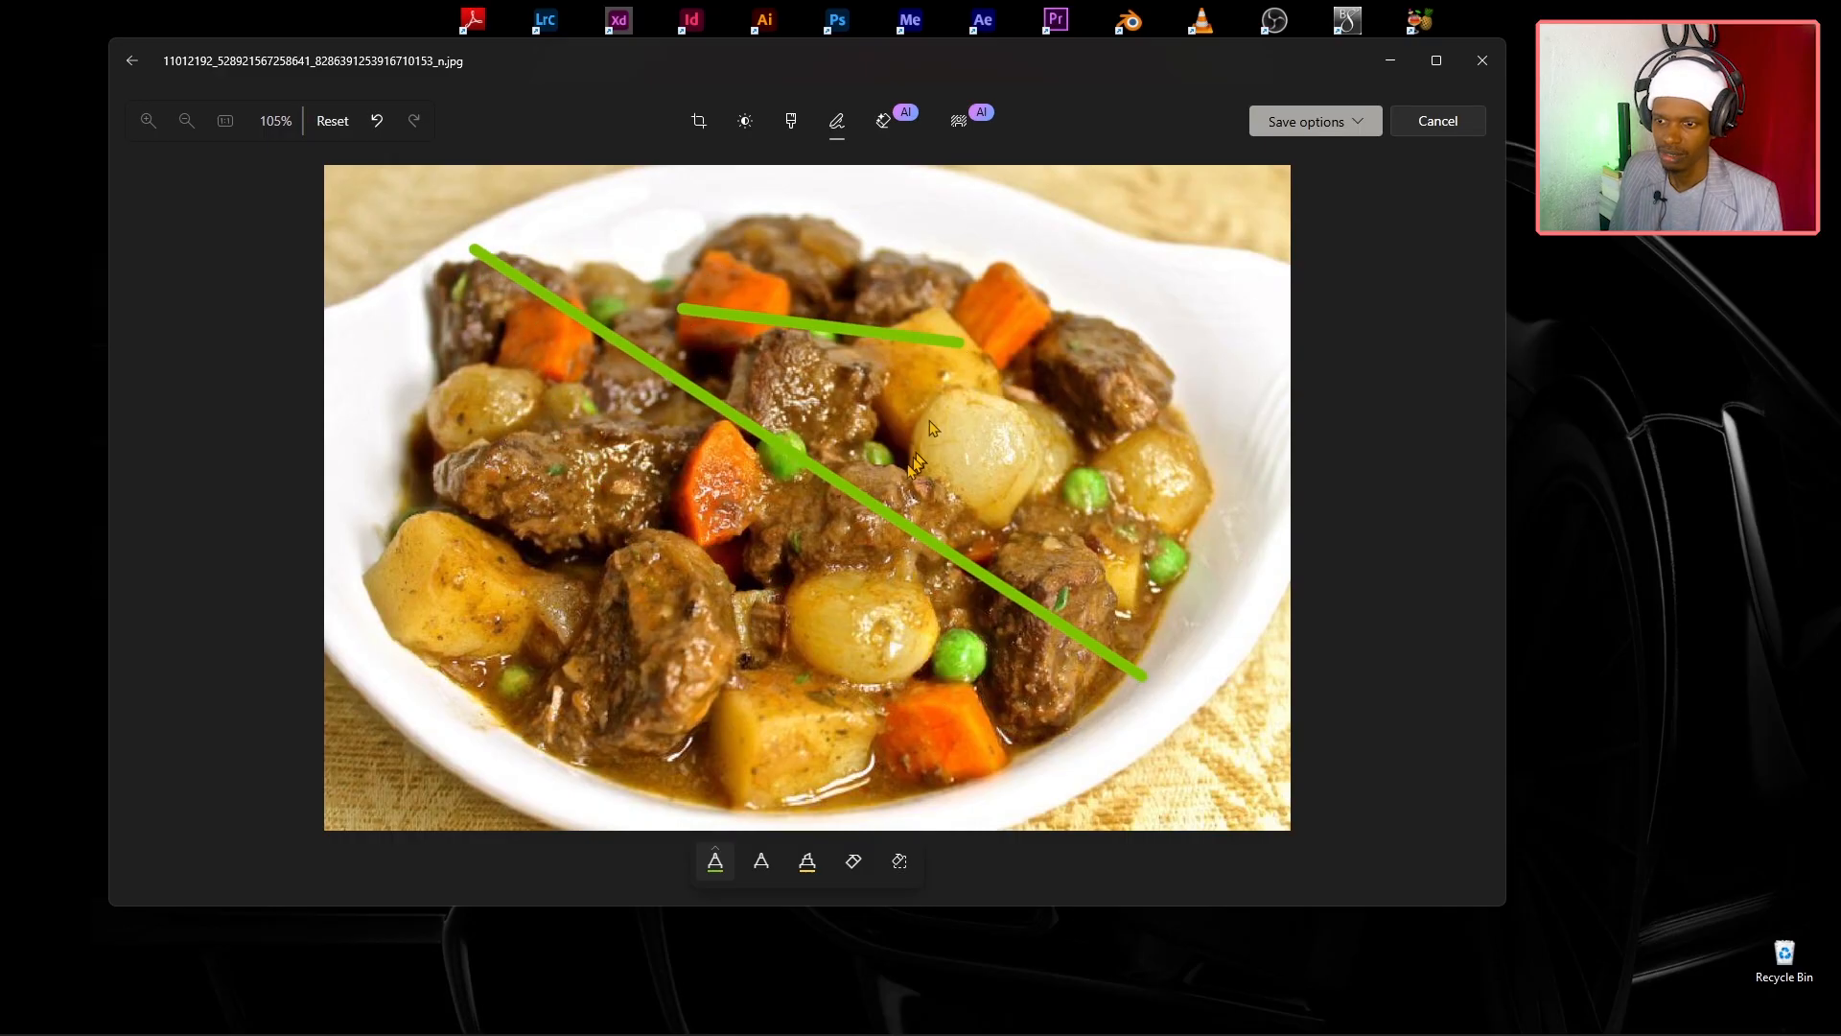
Set the pen to light blue, size 5, straight single-arrow style, and draw arrows pointing at the central carrot and the large onion.
left_click(715, 861)
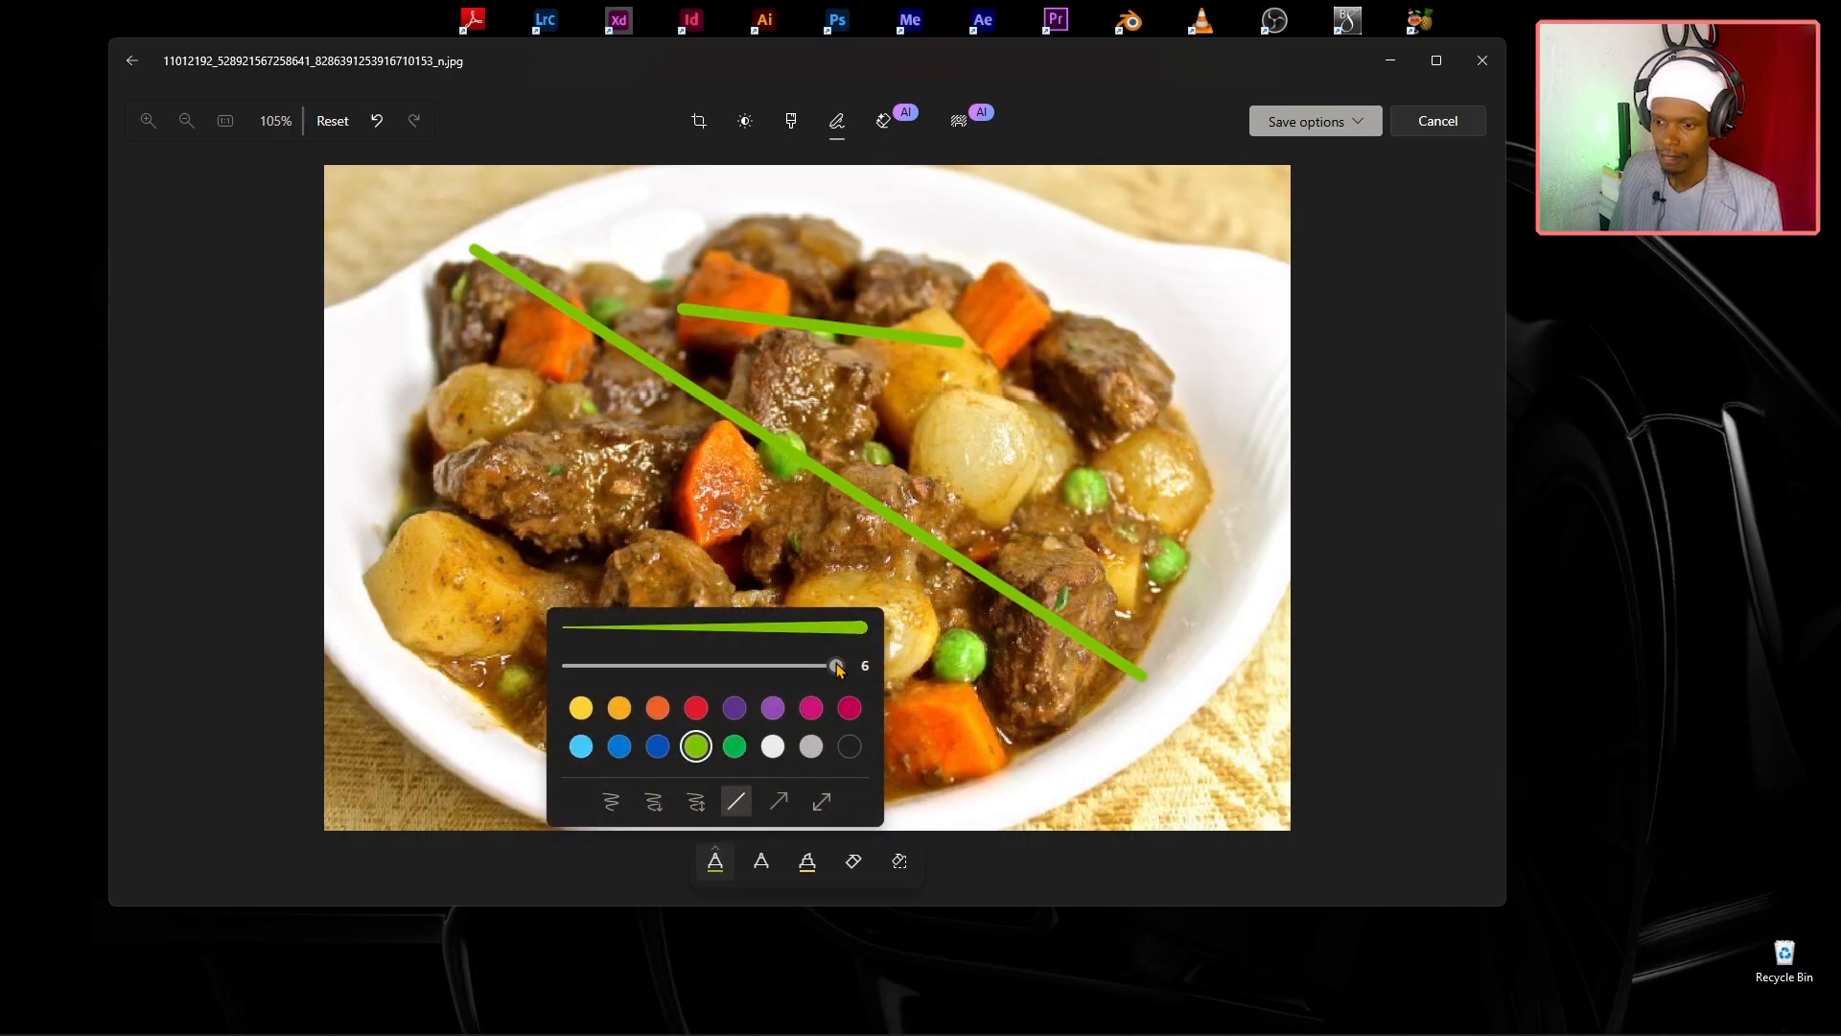
left_click_drag(837, 668, 782, 668)
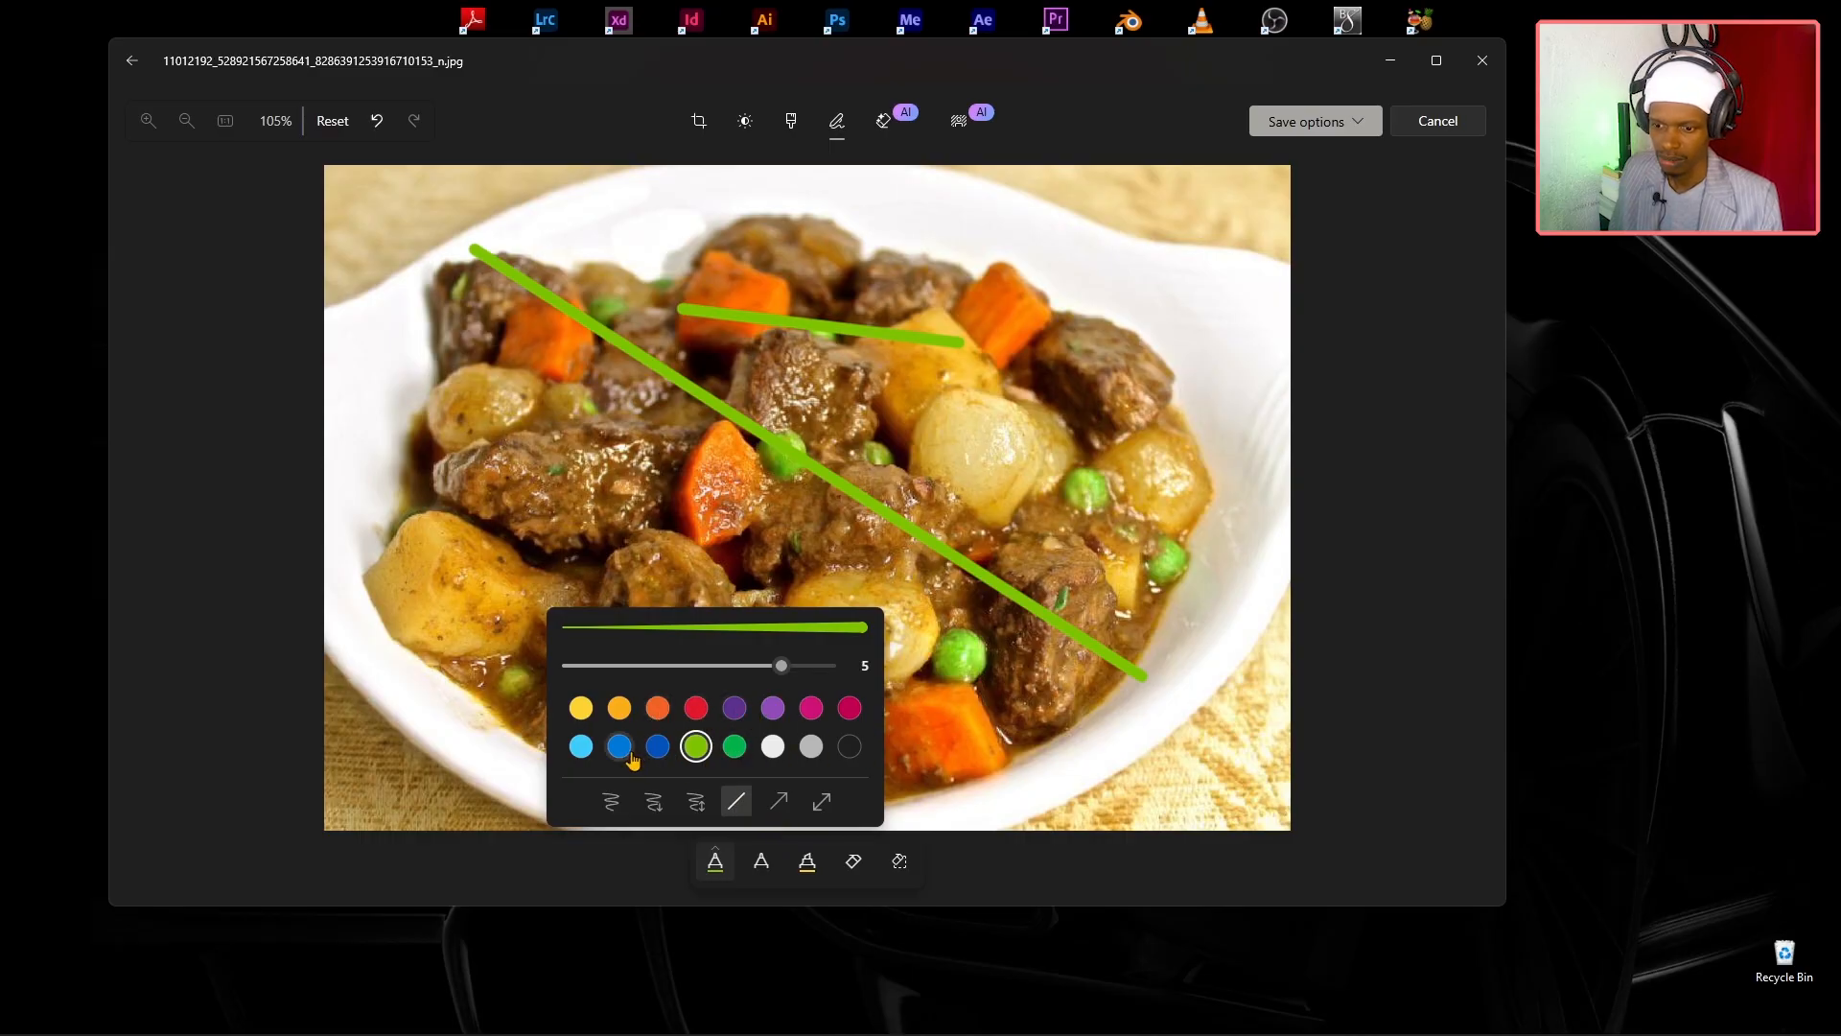
left_click(582, 746)
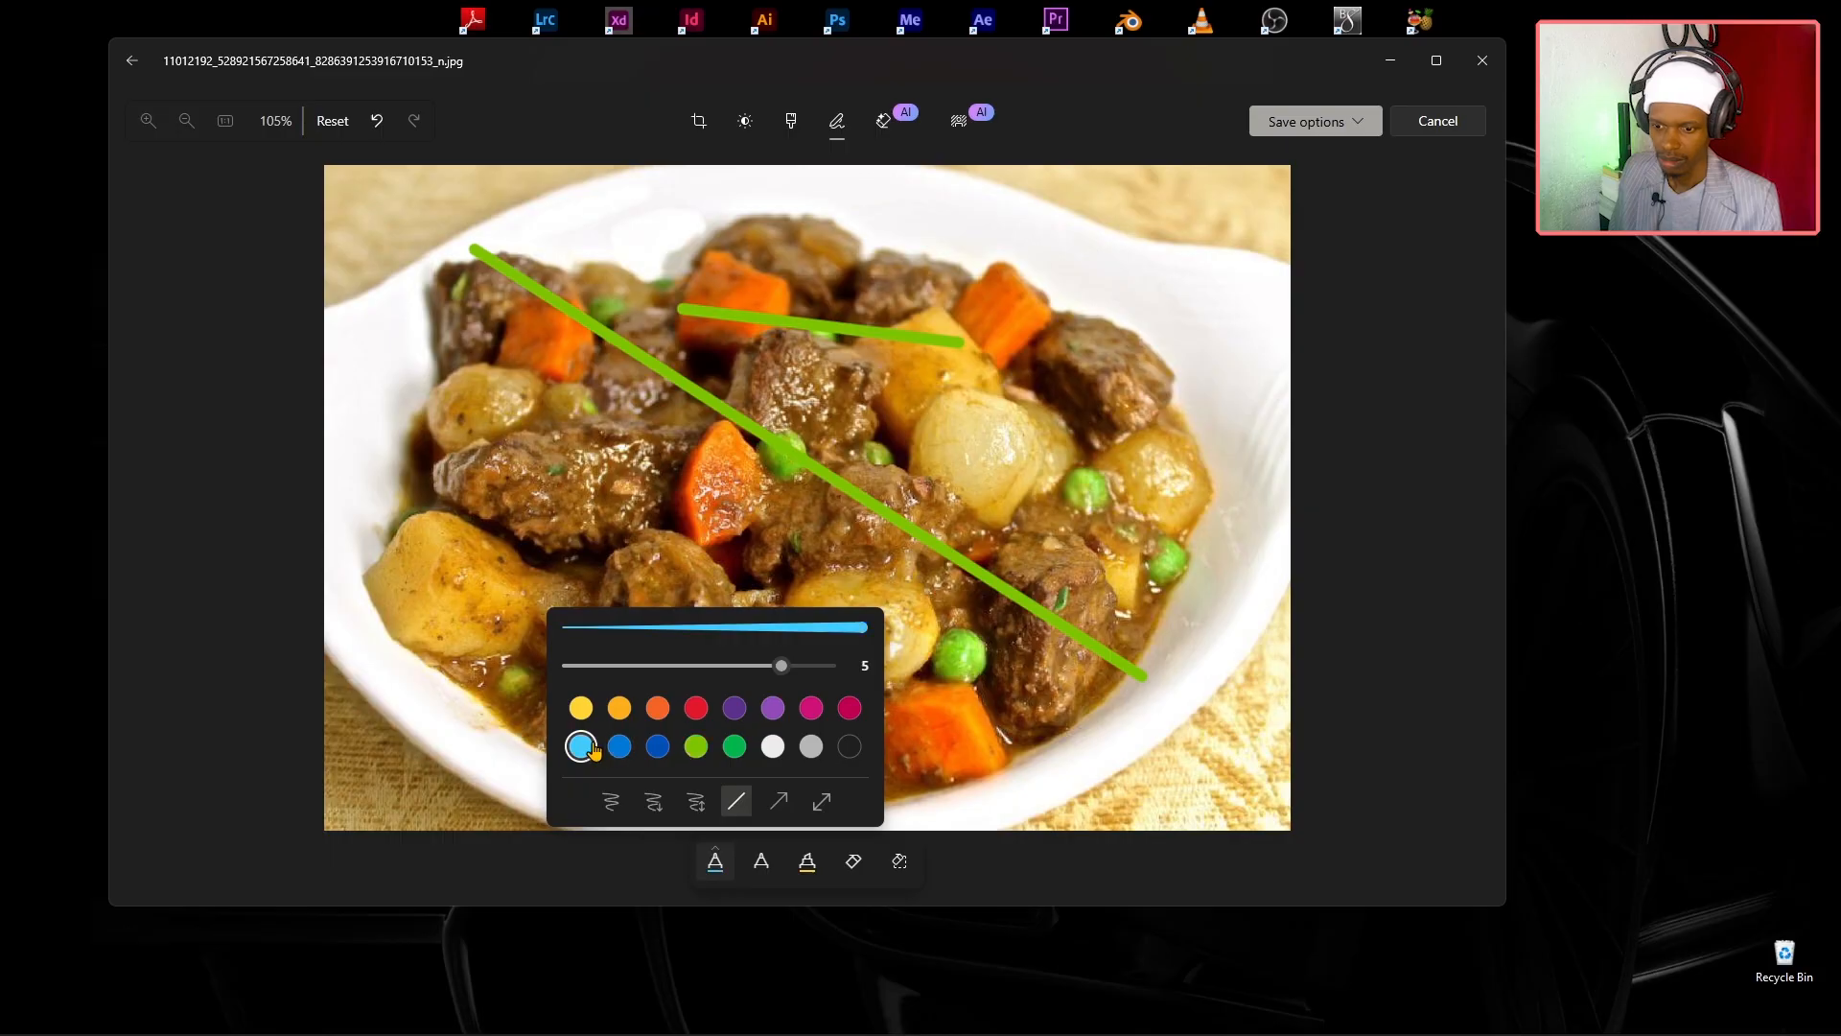
left_click(778, 802)
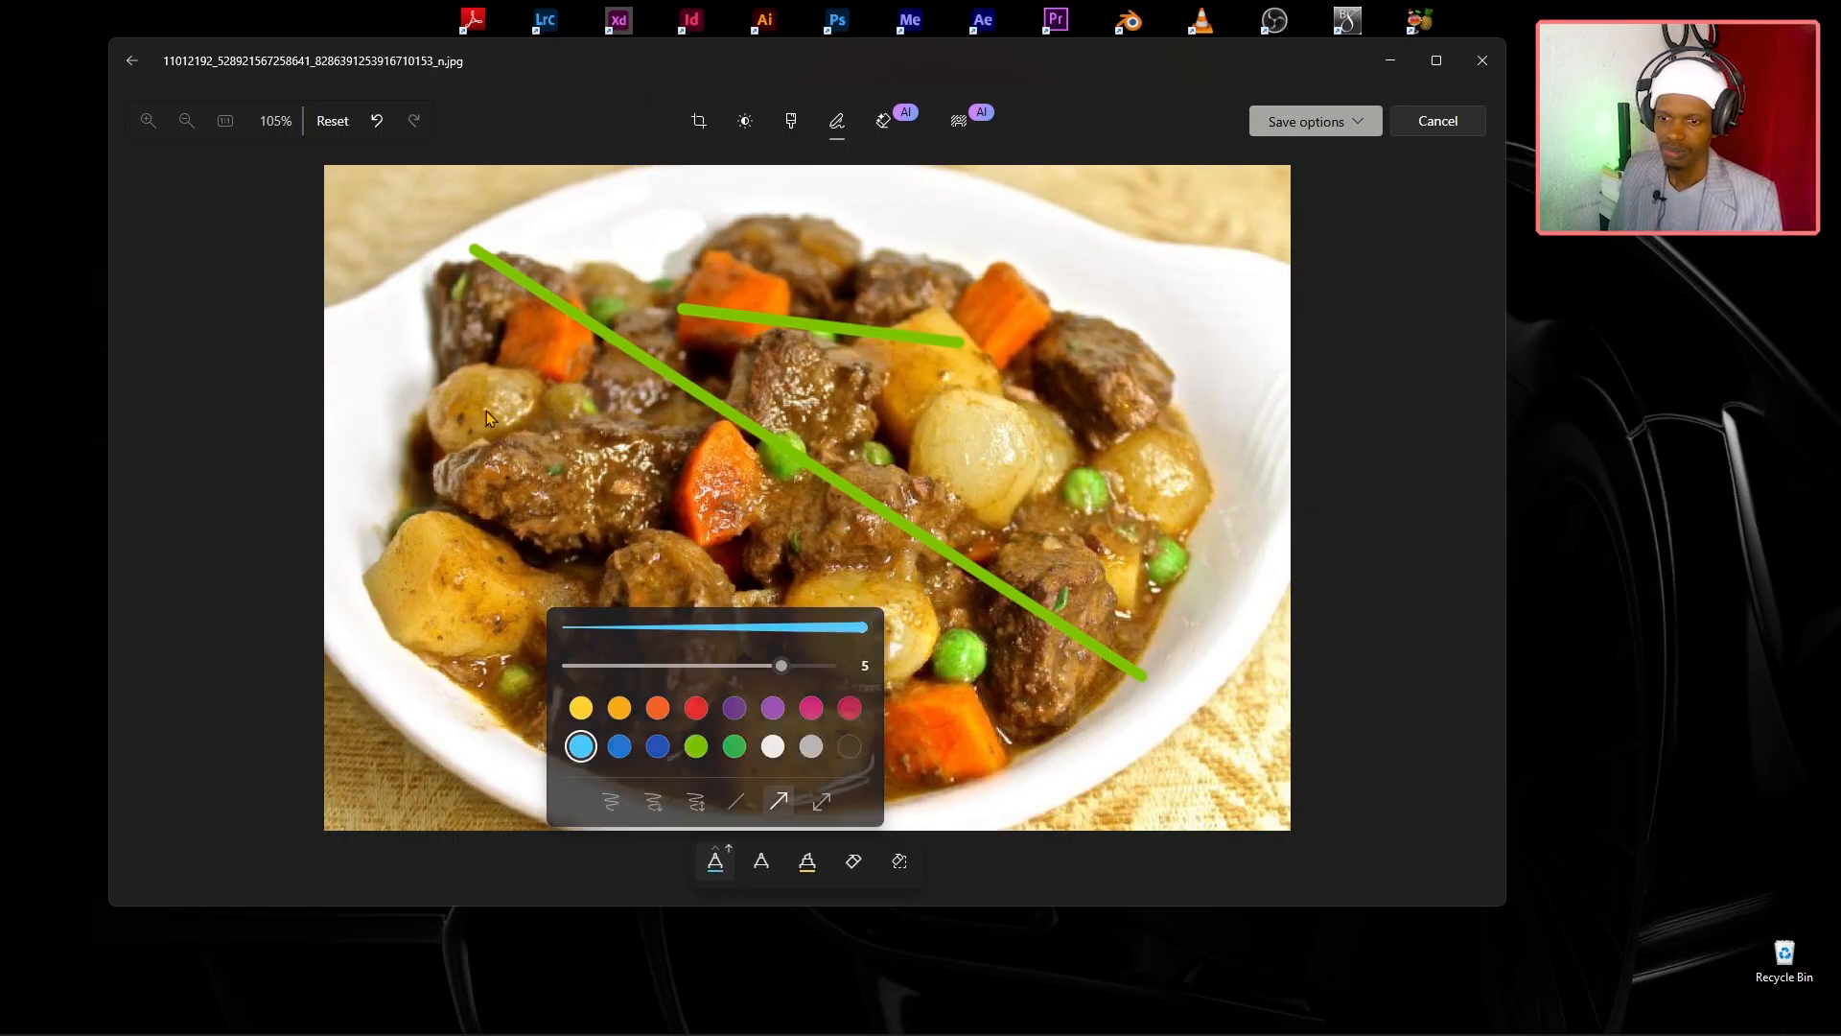
left_click_drag(486, 410, 693, 511)
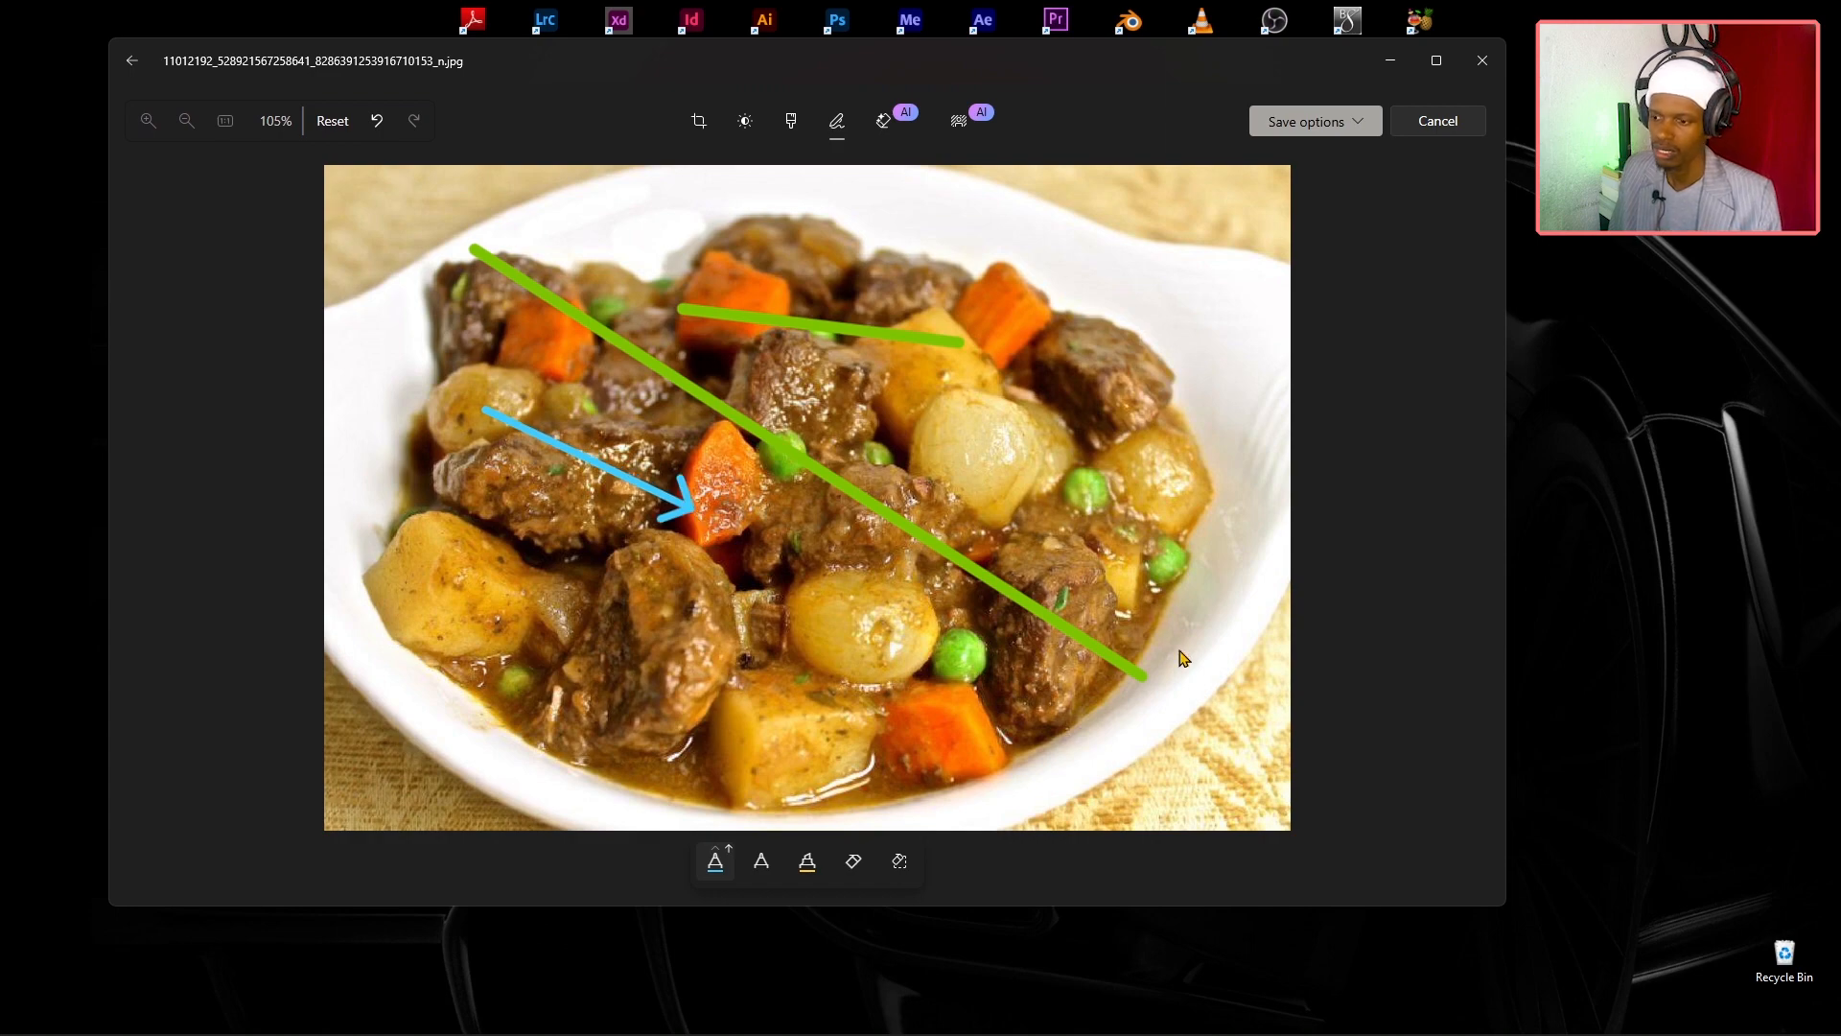
mouse_move(1180, 650)
left_mouse_down()
mouse_move(1162, 580)
mouse_move(1024, 458)
left_mouse_up()
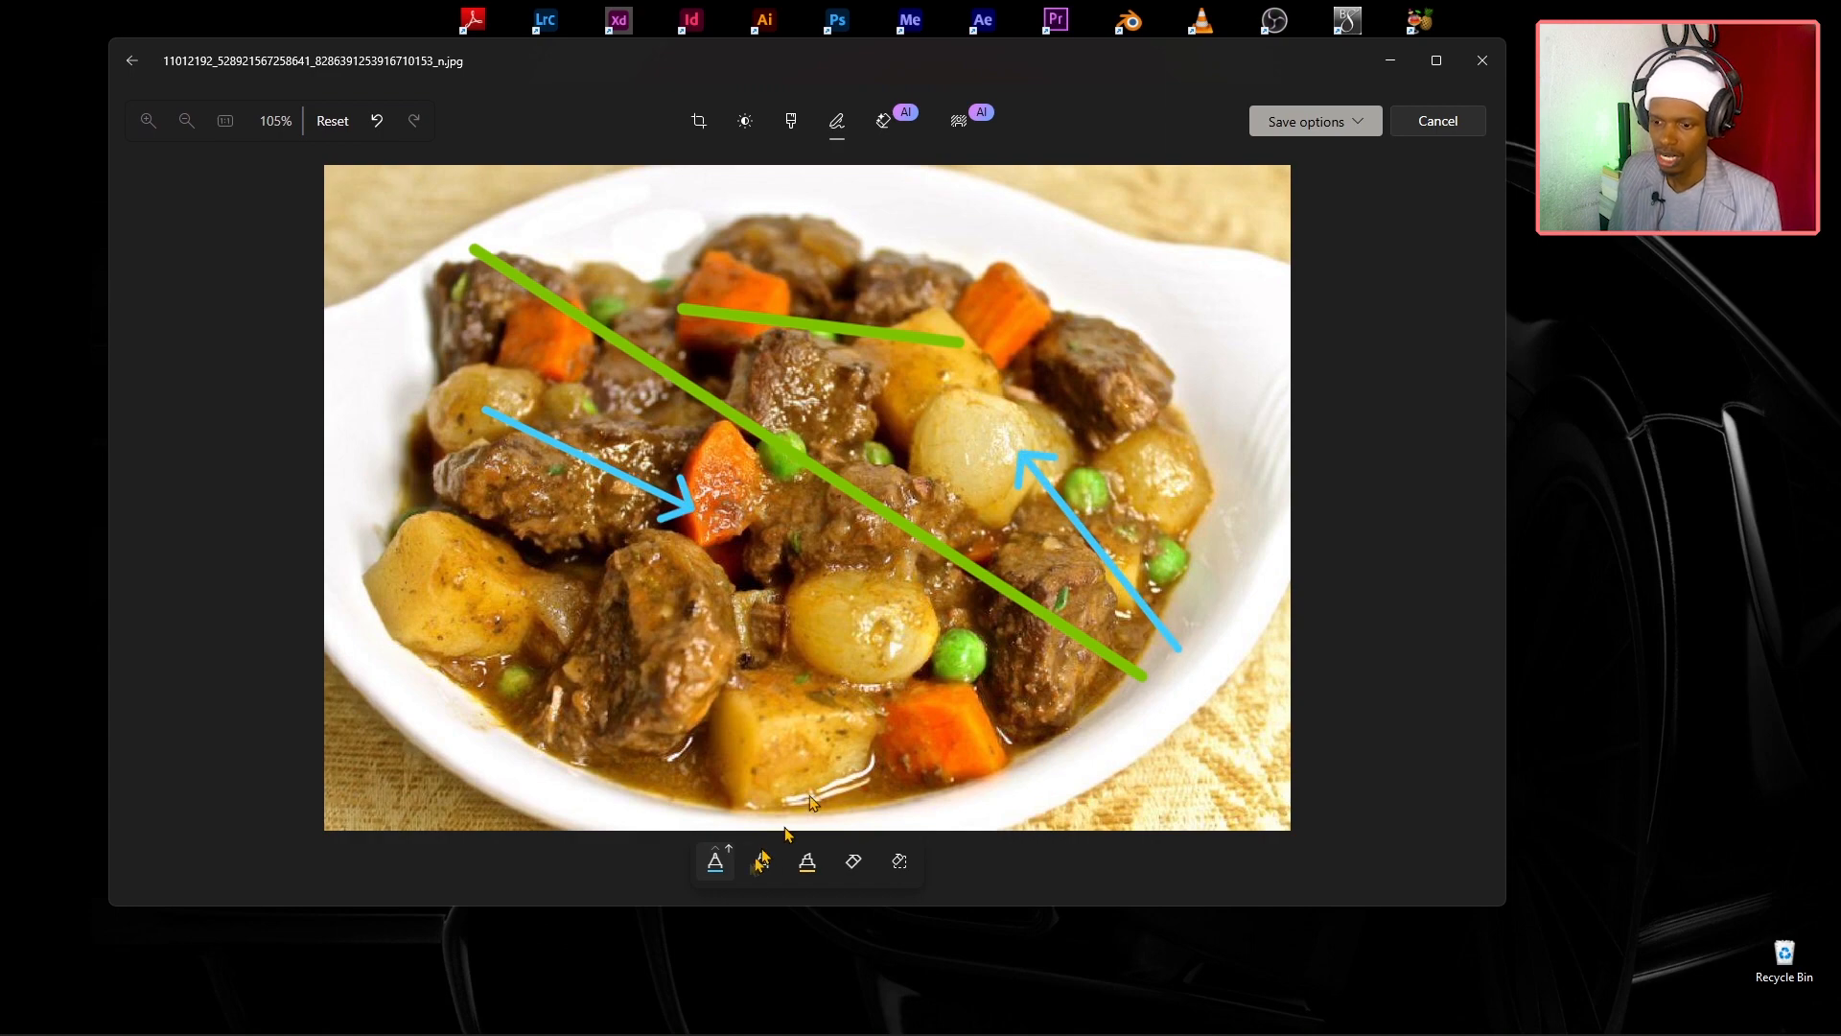
Switch the pen to the straight double-arrow style and draw a light blue diagonal arrow across the dish's upper-right meat and carrot.
left_click(722, 856)
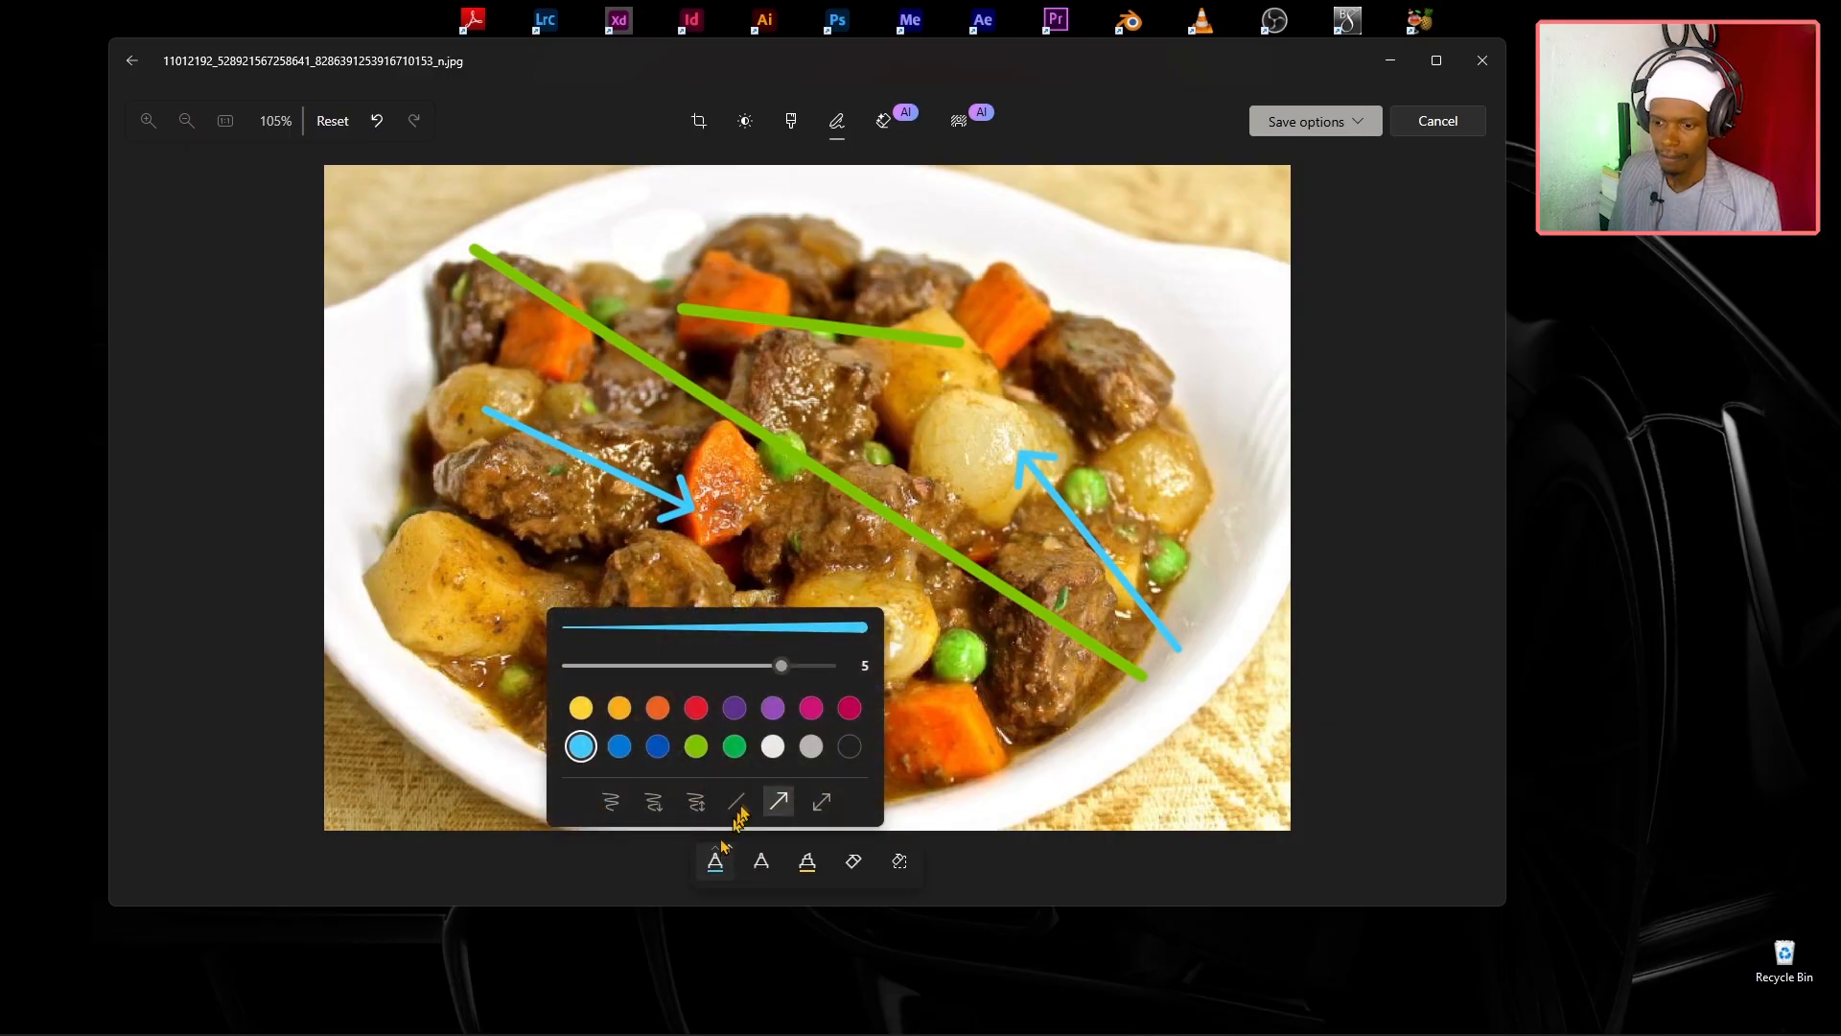
left_click(822, 801)
left_click(832, 227)
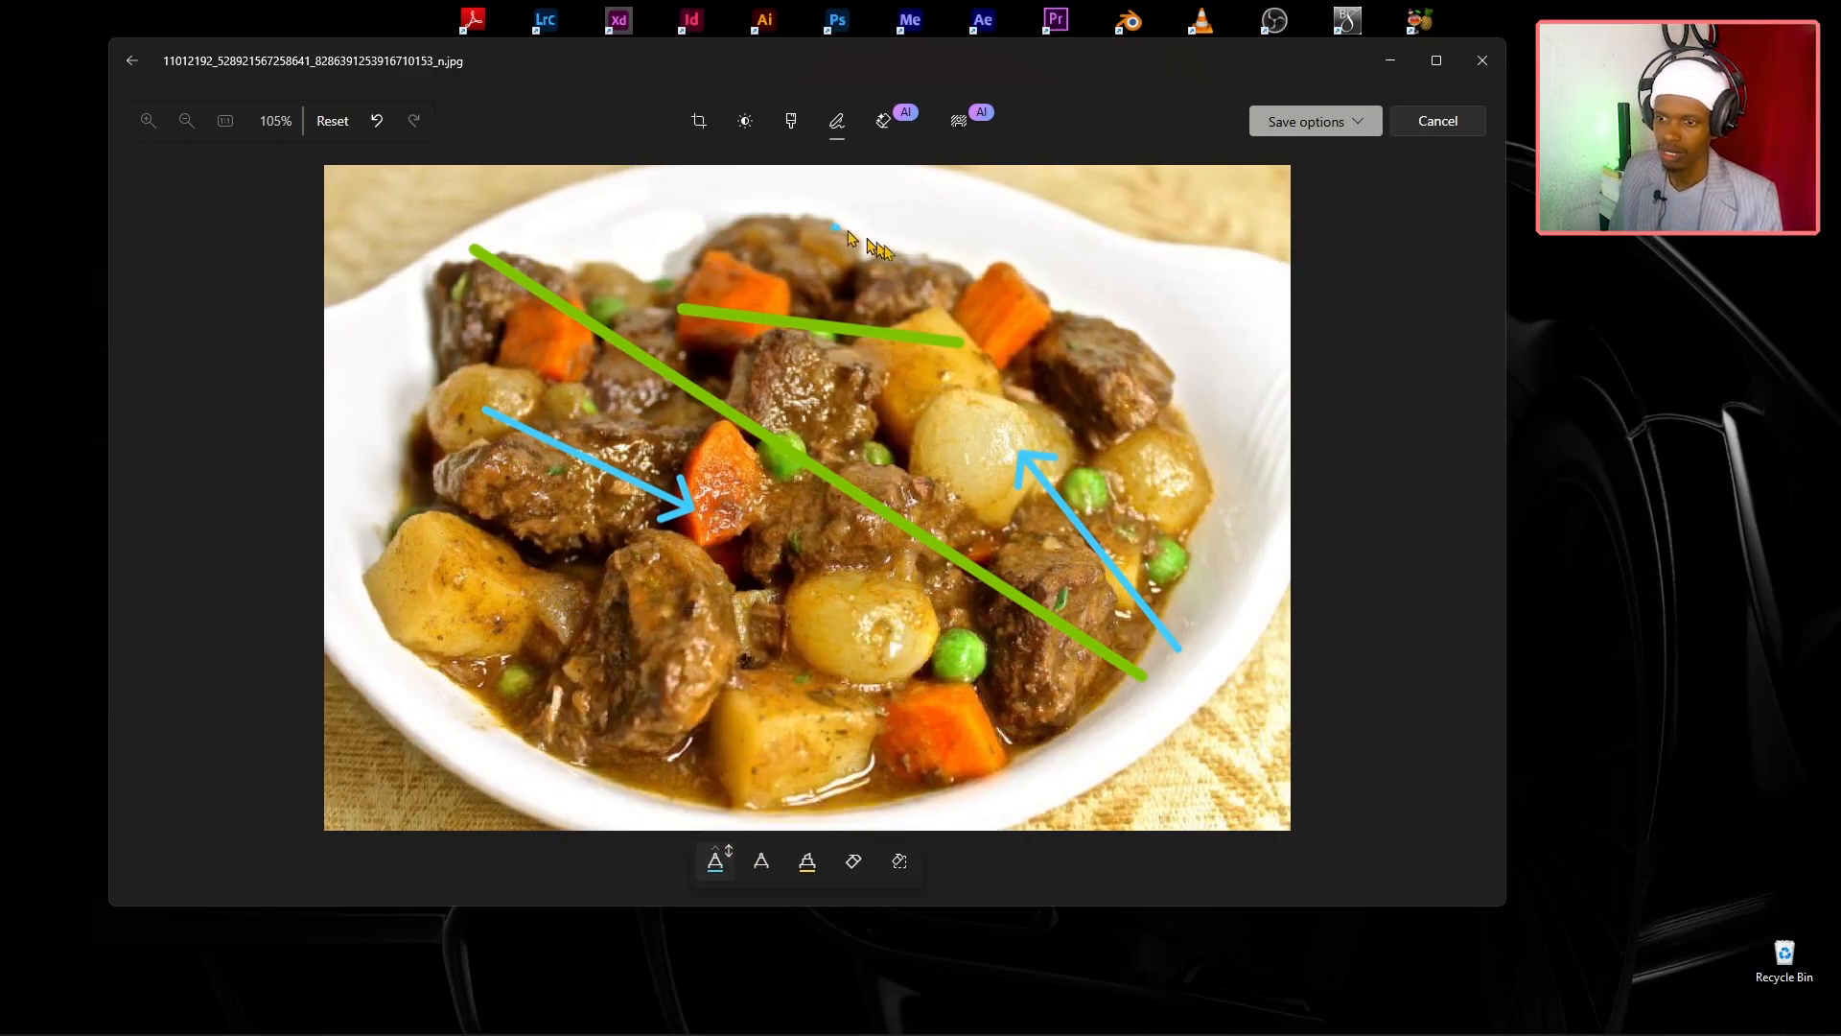
left_click_drag(833, 226, 1144, 401)
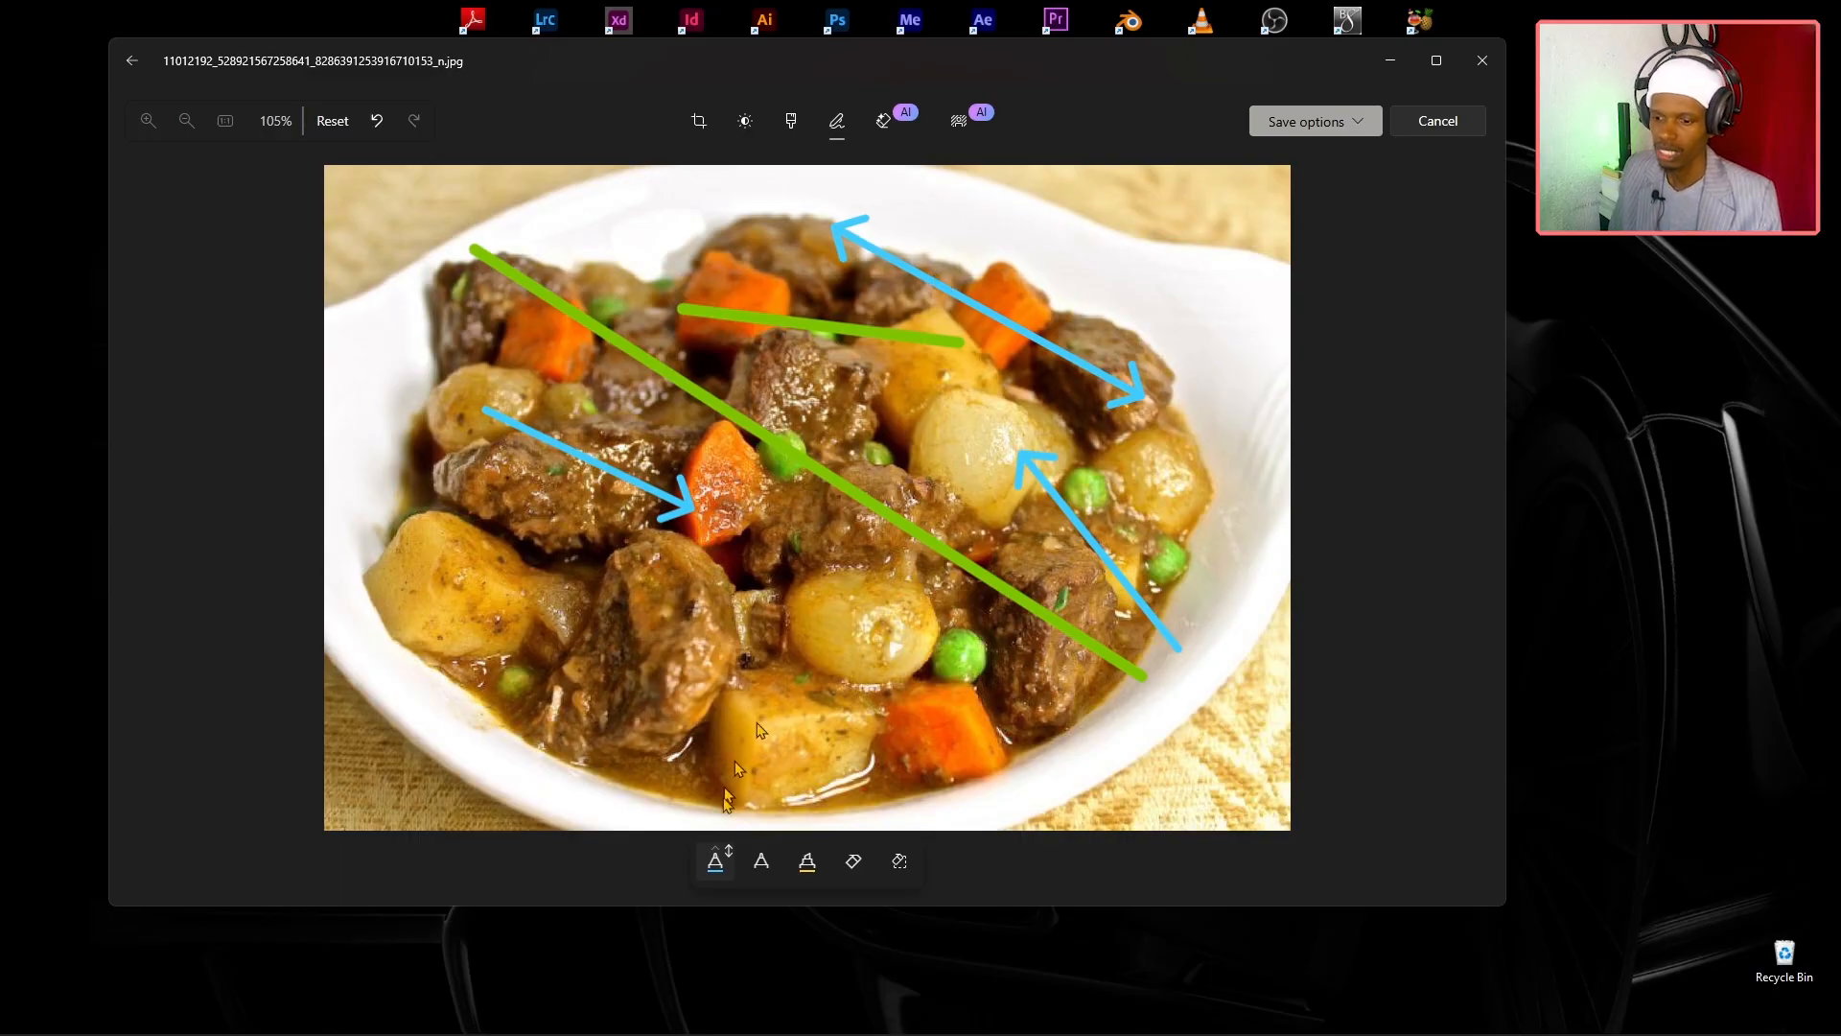
Draw a black freehand zigzag on the upper-right rim with the second pen and a light blue double-headed arrow over the lower-left meat.
left_click(760, 863)
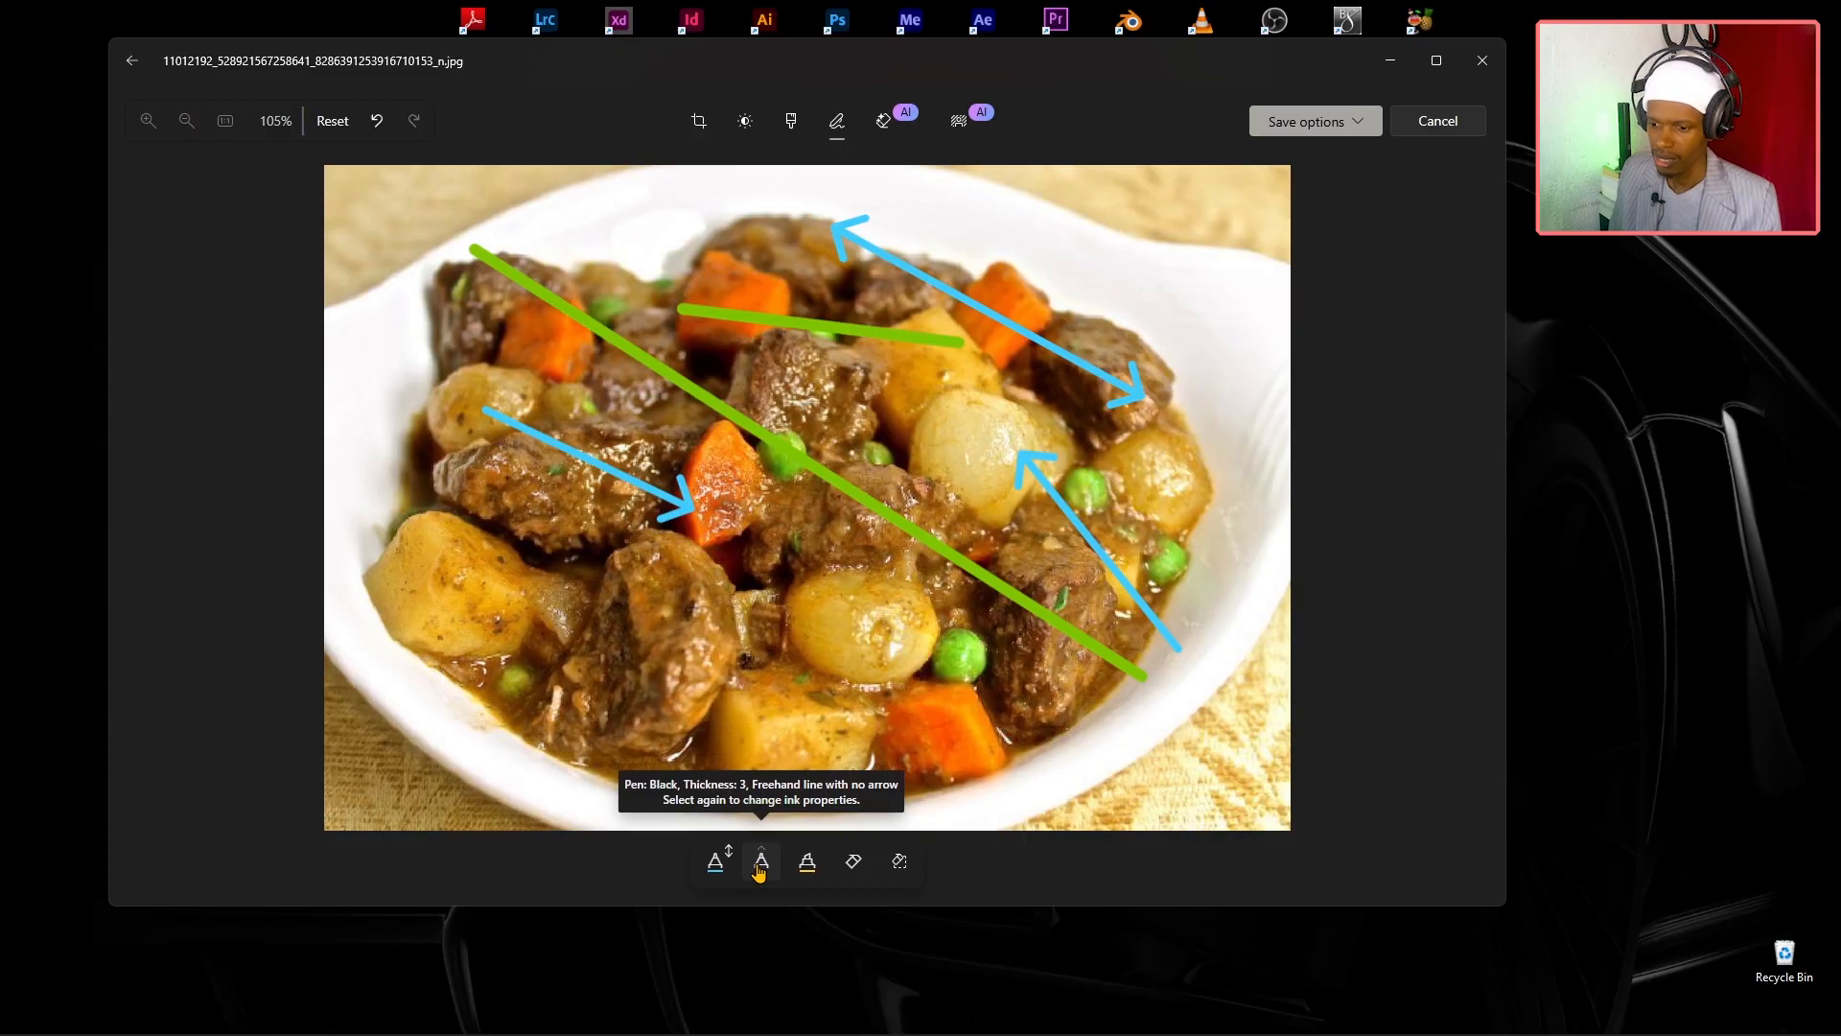
left_click(760, 865)
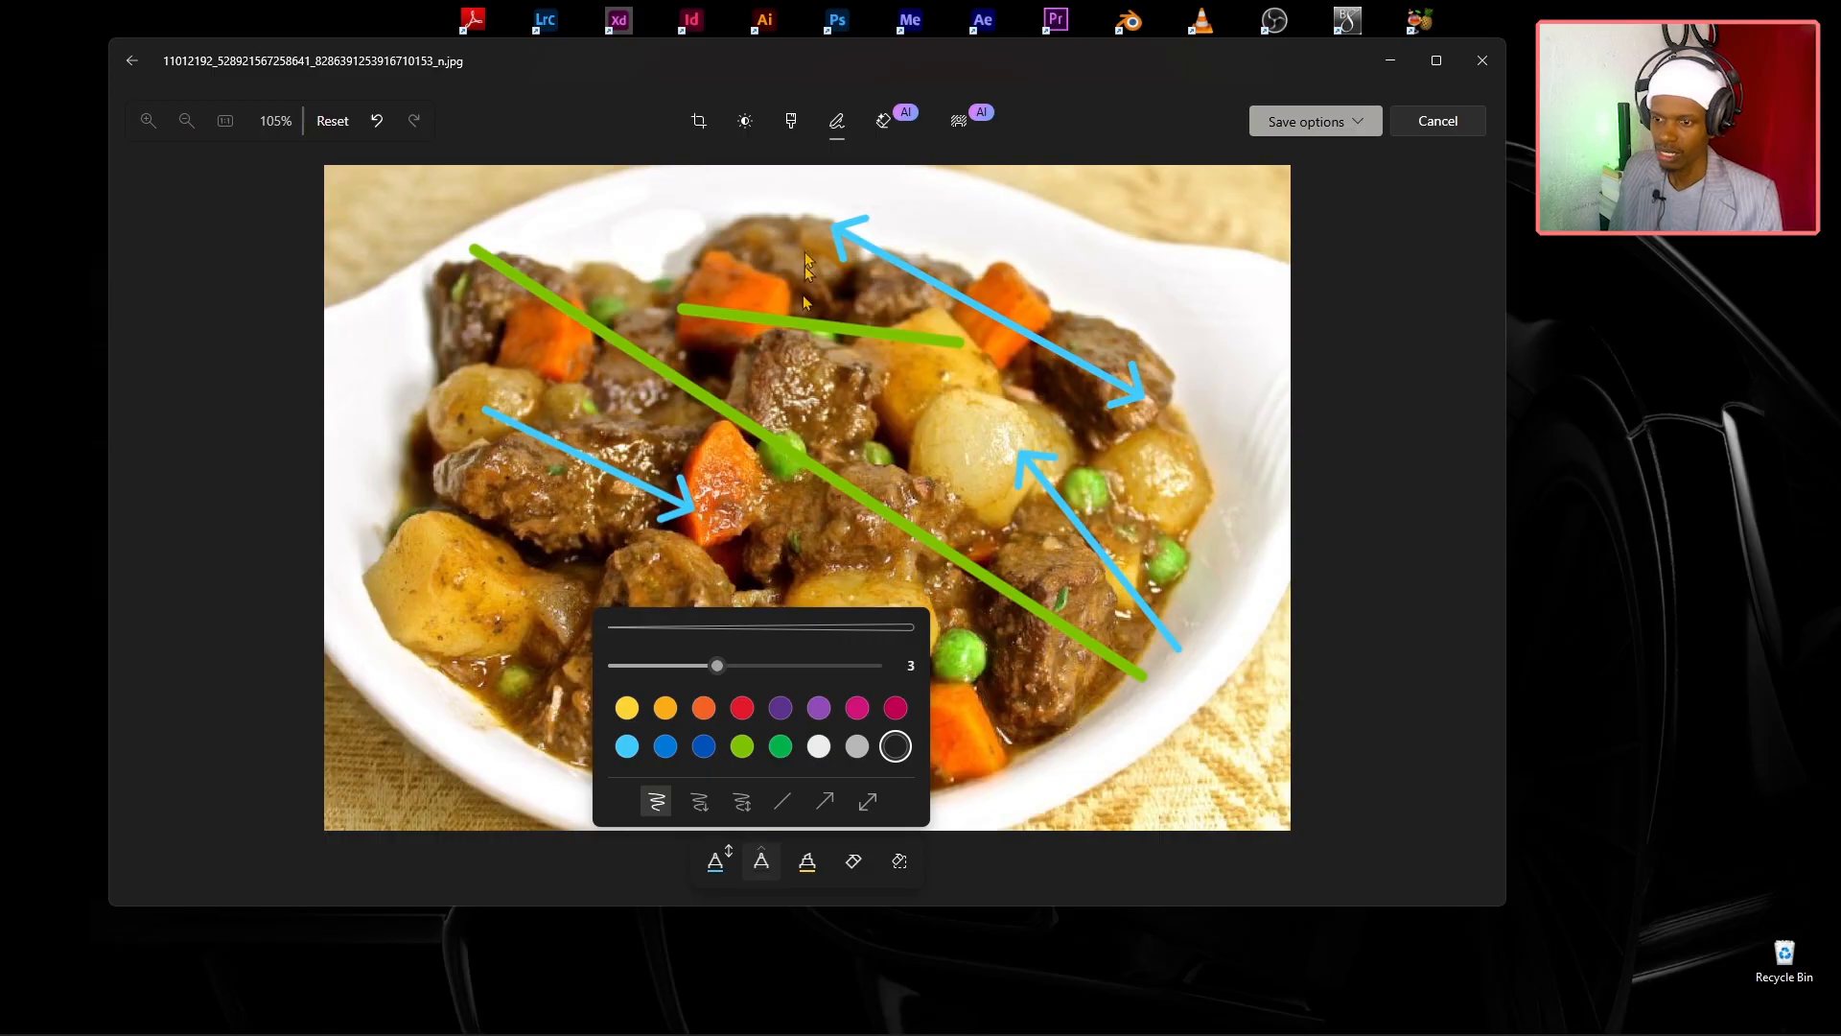
mouse_move(900, 225)
left_mouse_down()
mouse_move(964, 283)
mouse_move(1113, 248)
mouse_move(1178, 297)
left_mouse_up()
left_click(715, 860)
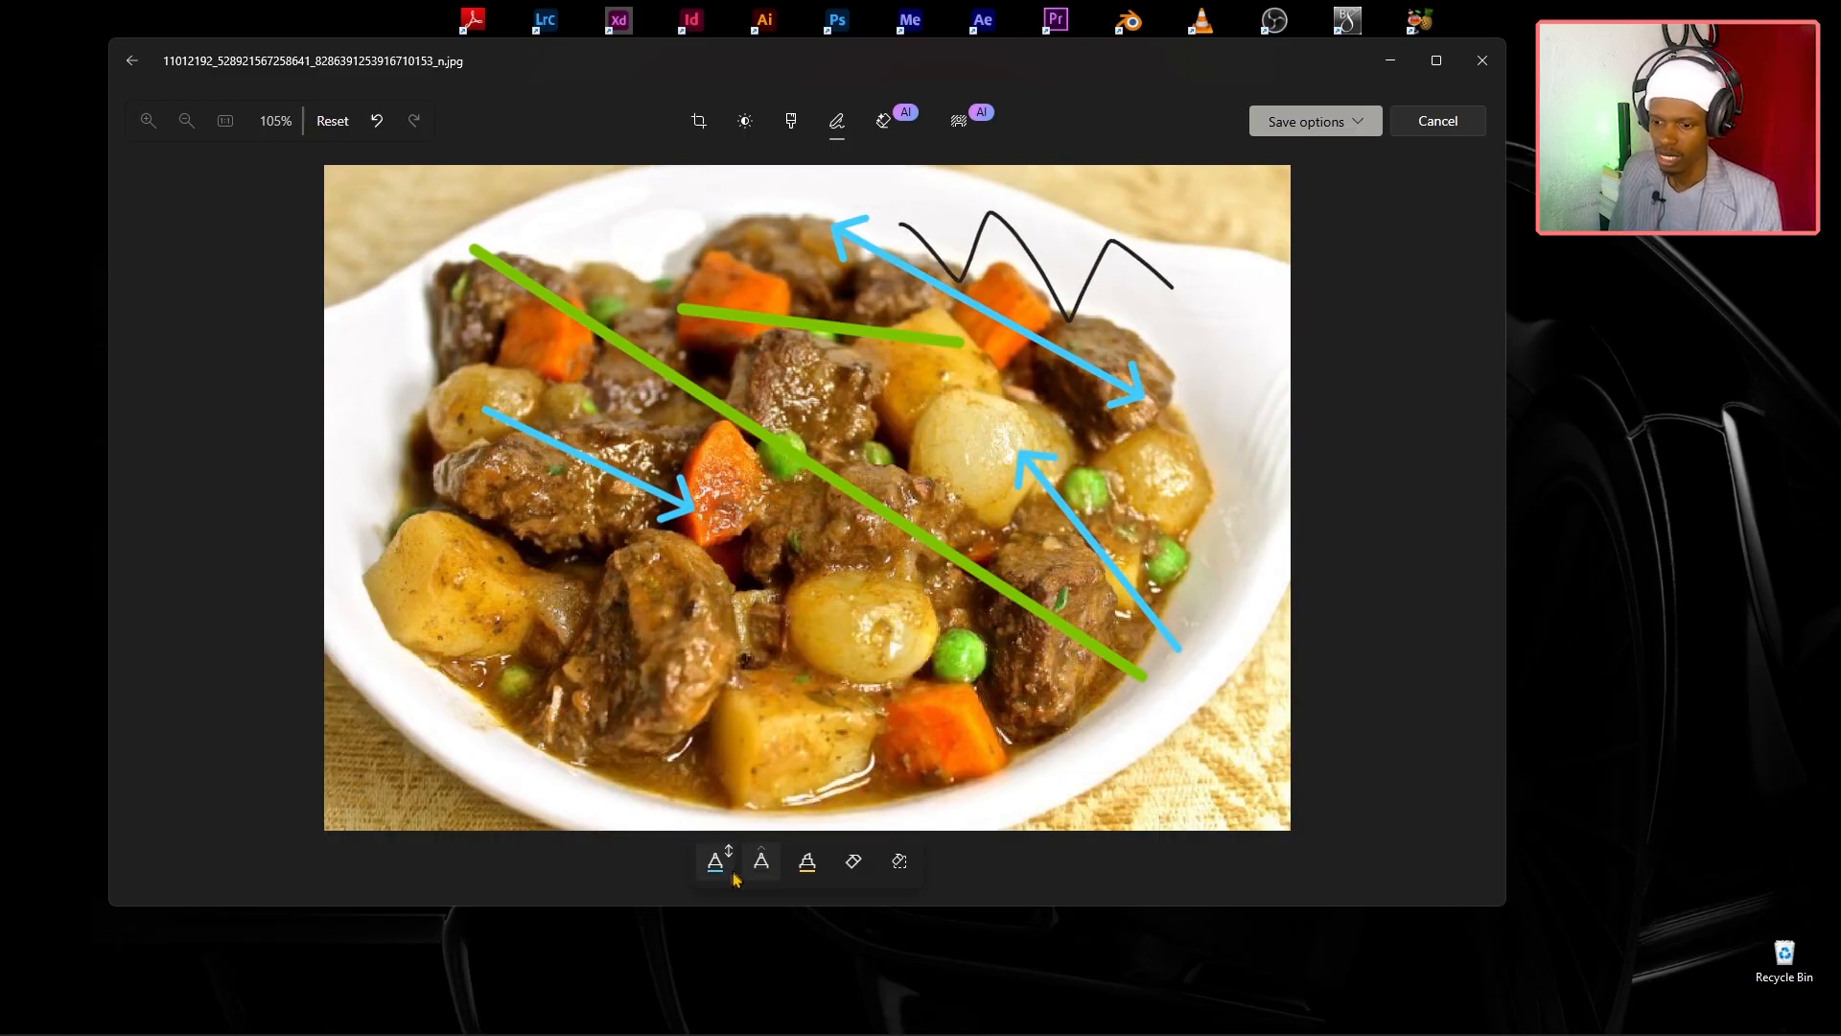
left_click_drag(546, 554, 731, 651)
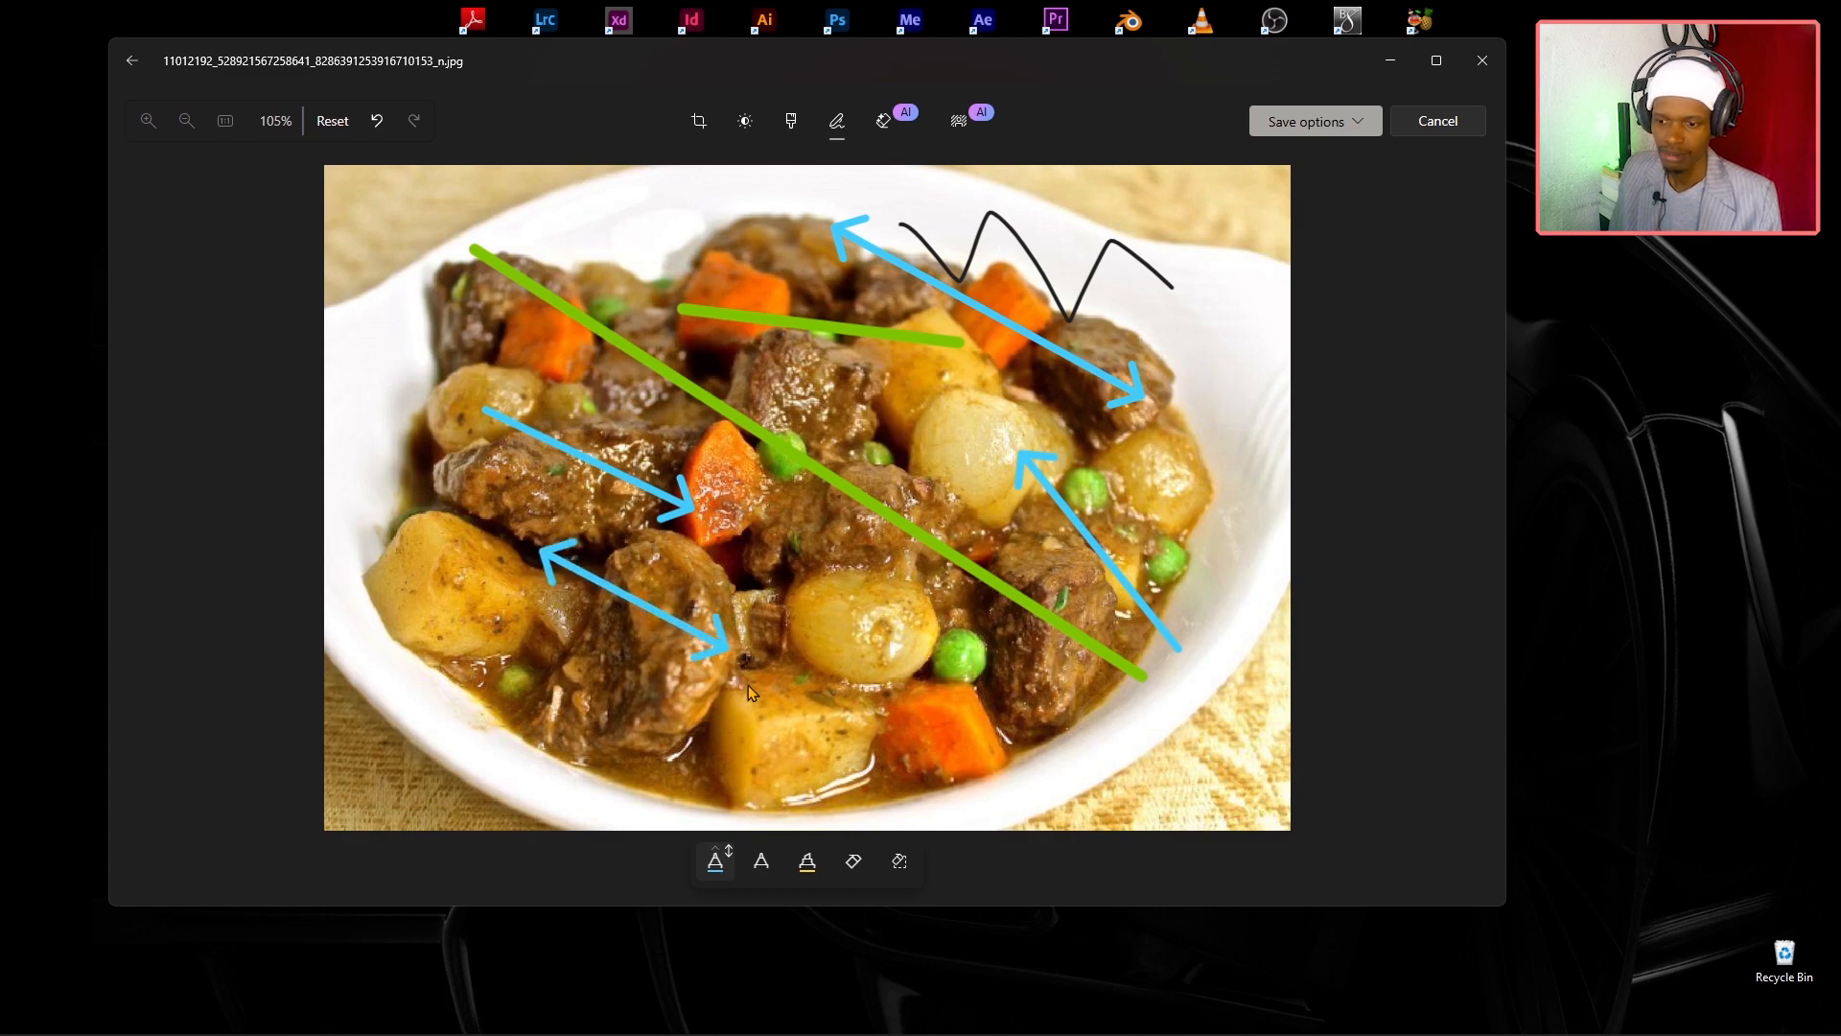
Highlight a horizontal yellow stripe across the upper middle of the dish and a curved one down the upper-right rim.
left_click(811, 878)
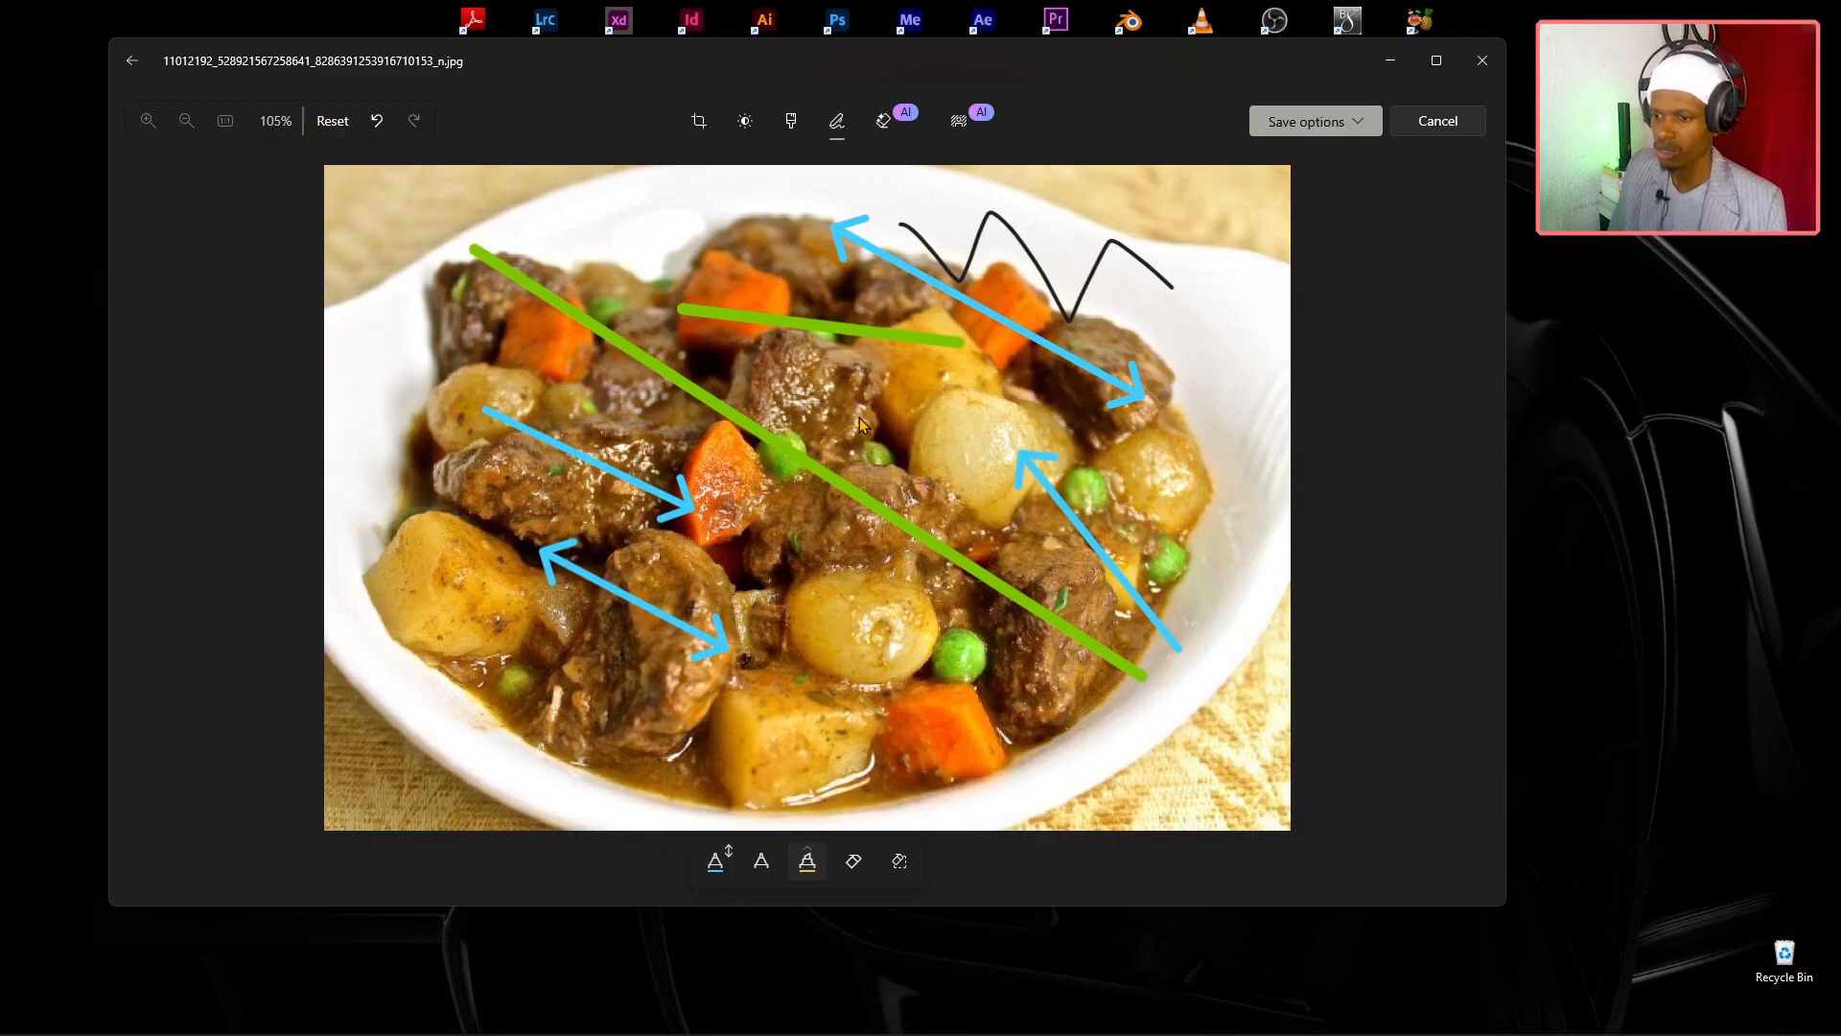
left_click_drag(600, 403, 880, 403)
mouse_move(1019, 216)
left_mouse_down()
mouse_move(1116, 301)
mouse_move(1175, 394)
left_mouse_up()
Switch the highlighter to the straight line style and draw a diagonal yellow stripe from the dish's centre towards its lower-right rim.
left_click(808, 858)
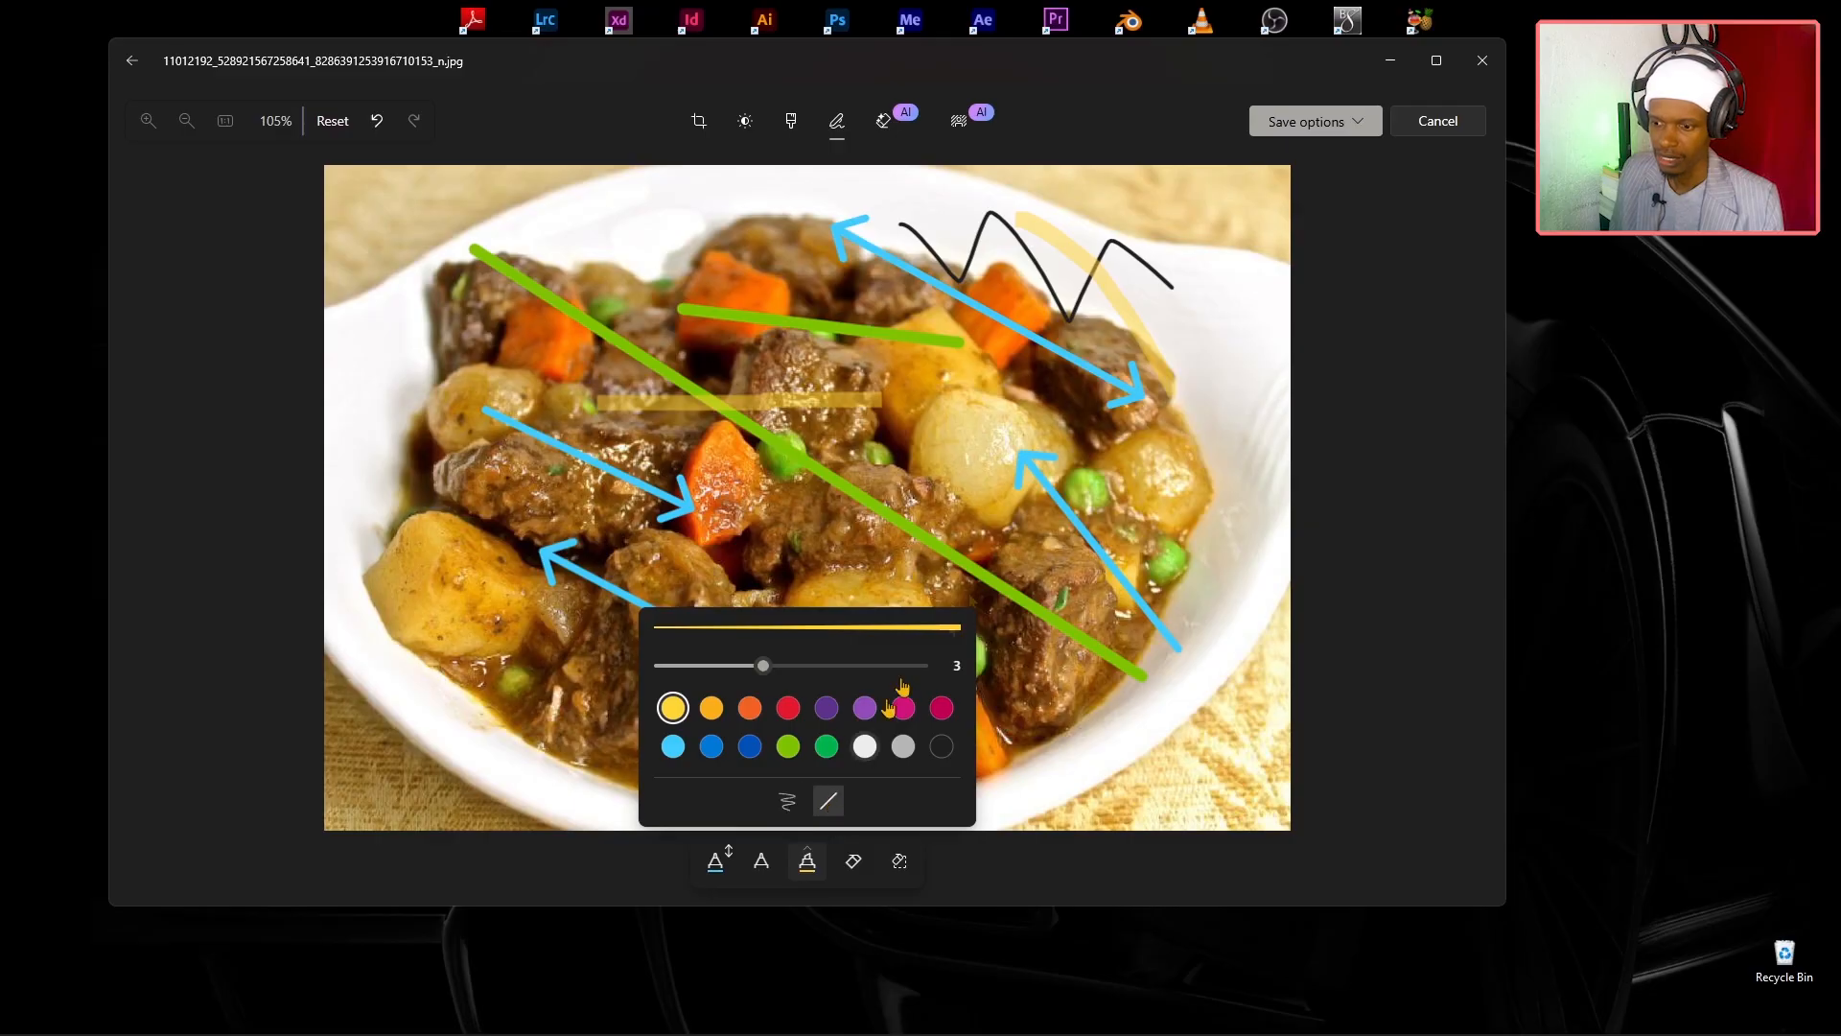
left_click(873, 424)
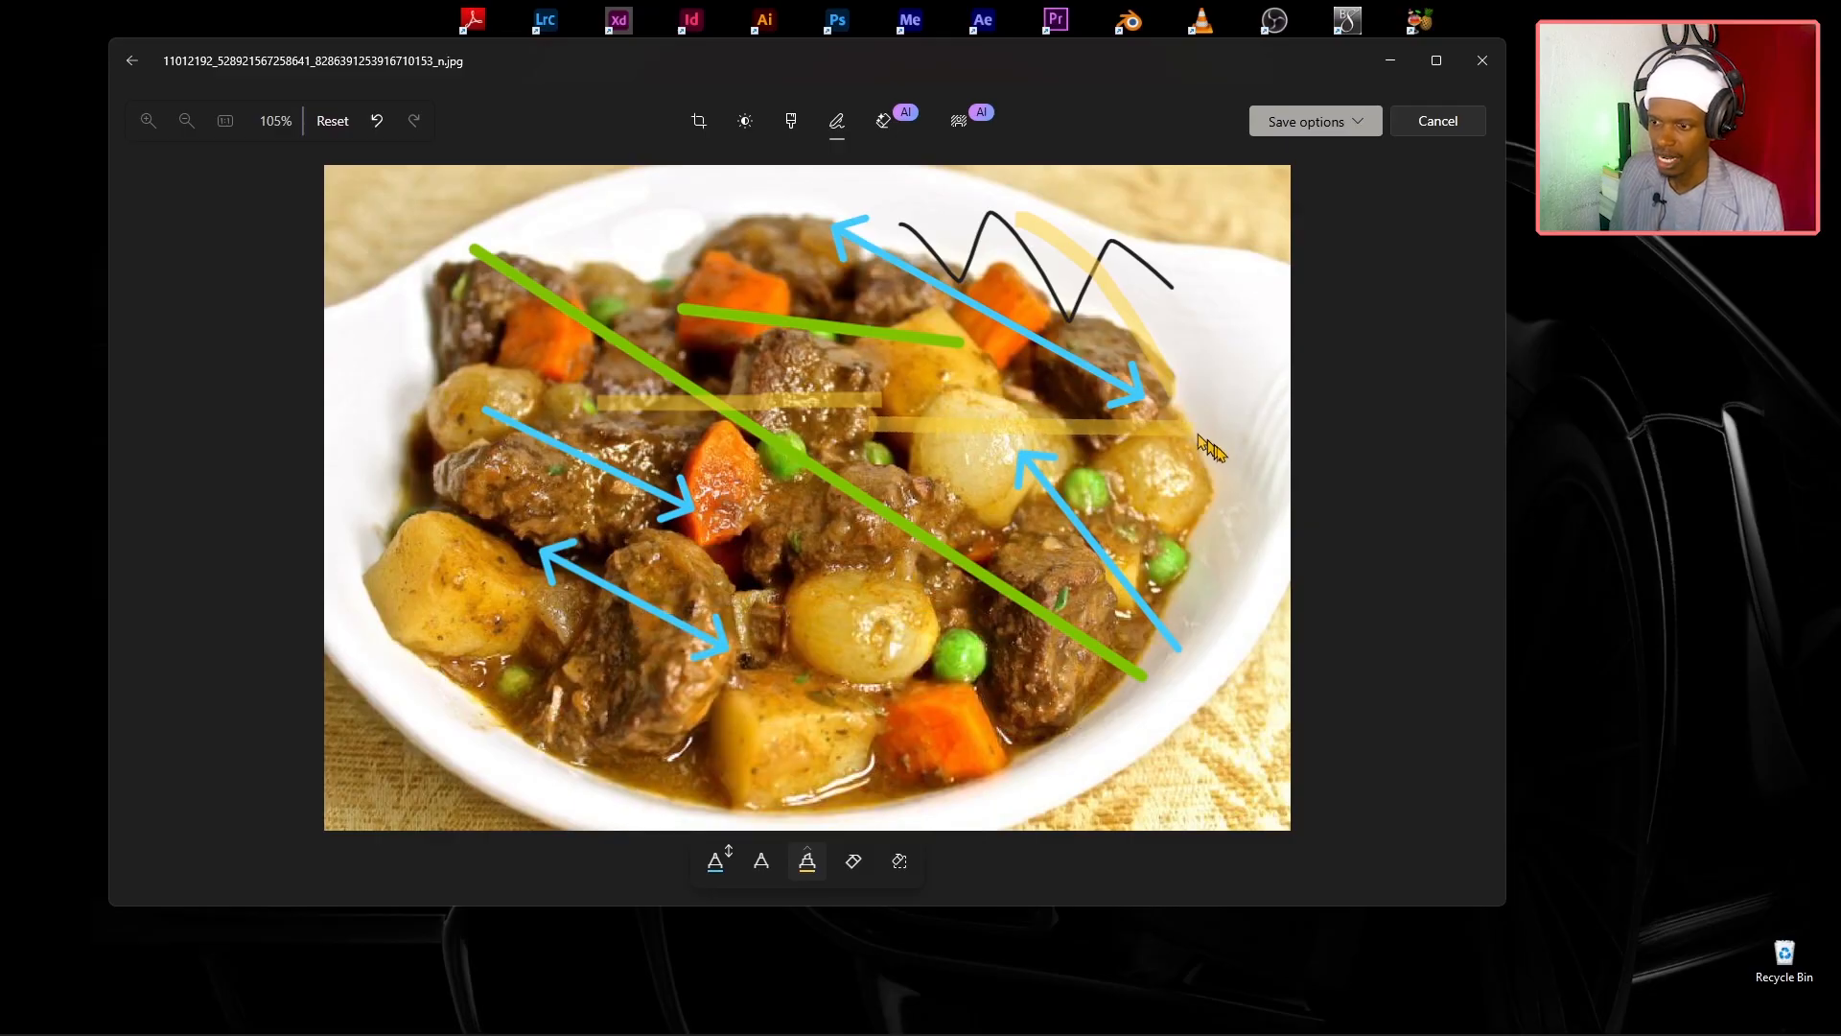
left_click_drag(873, 422, 1180, 649)
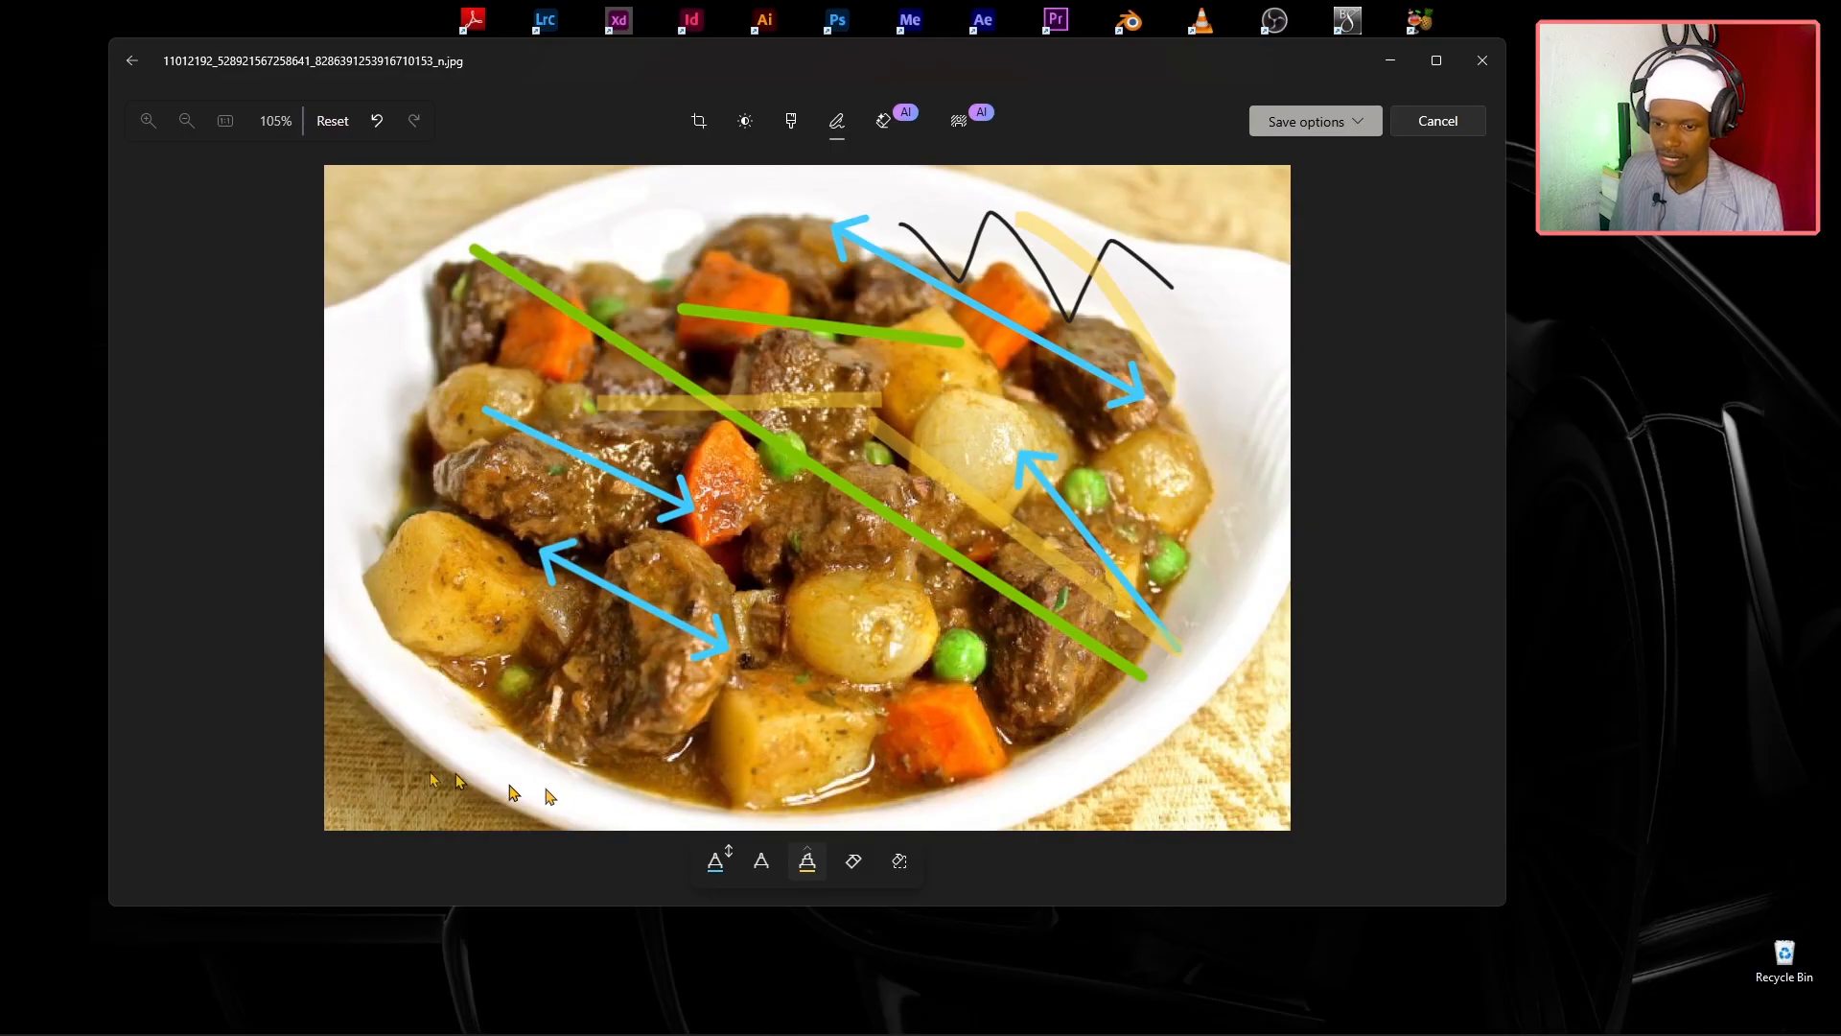
Set the highlighter to red at size 5 and draw straight stripes above the dish's upper-left rim and below the left potato.
left_click(808, 860)
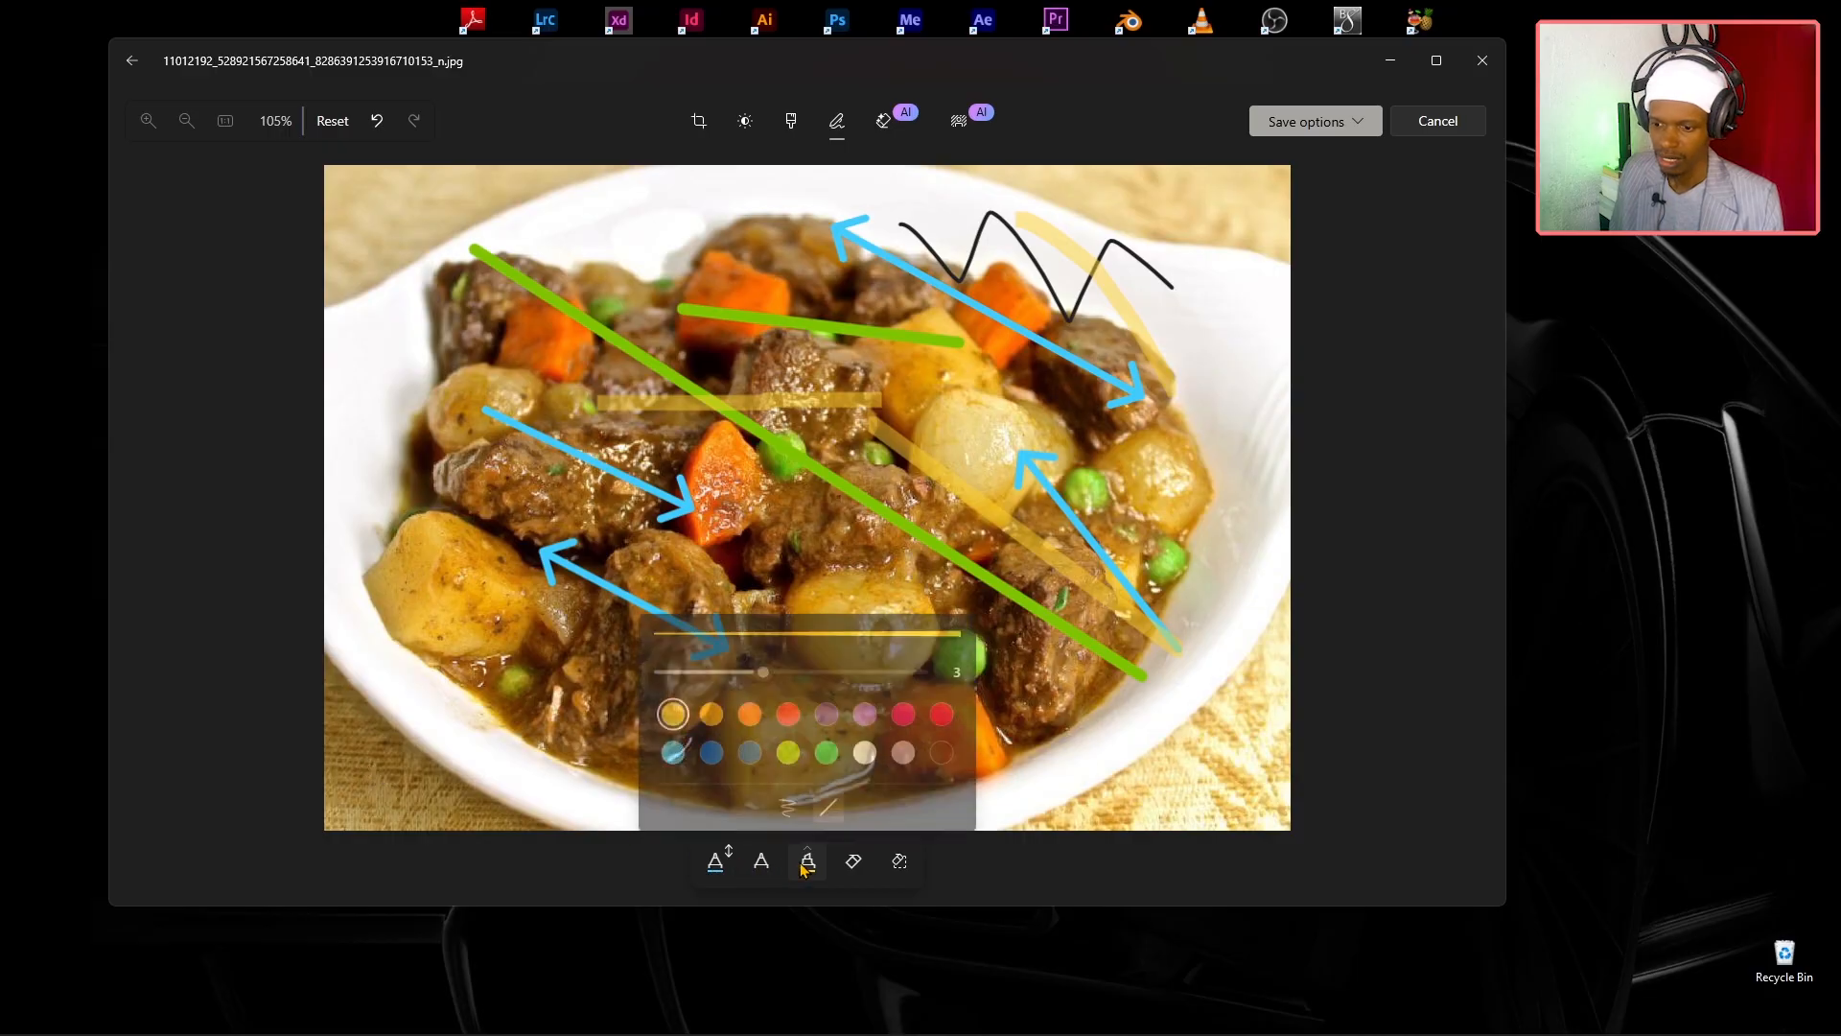
left_click(788, 709)
left_click_drag(758, 669, 870, 678)
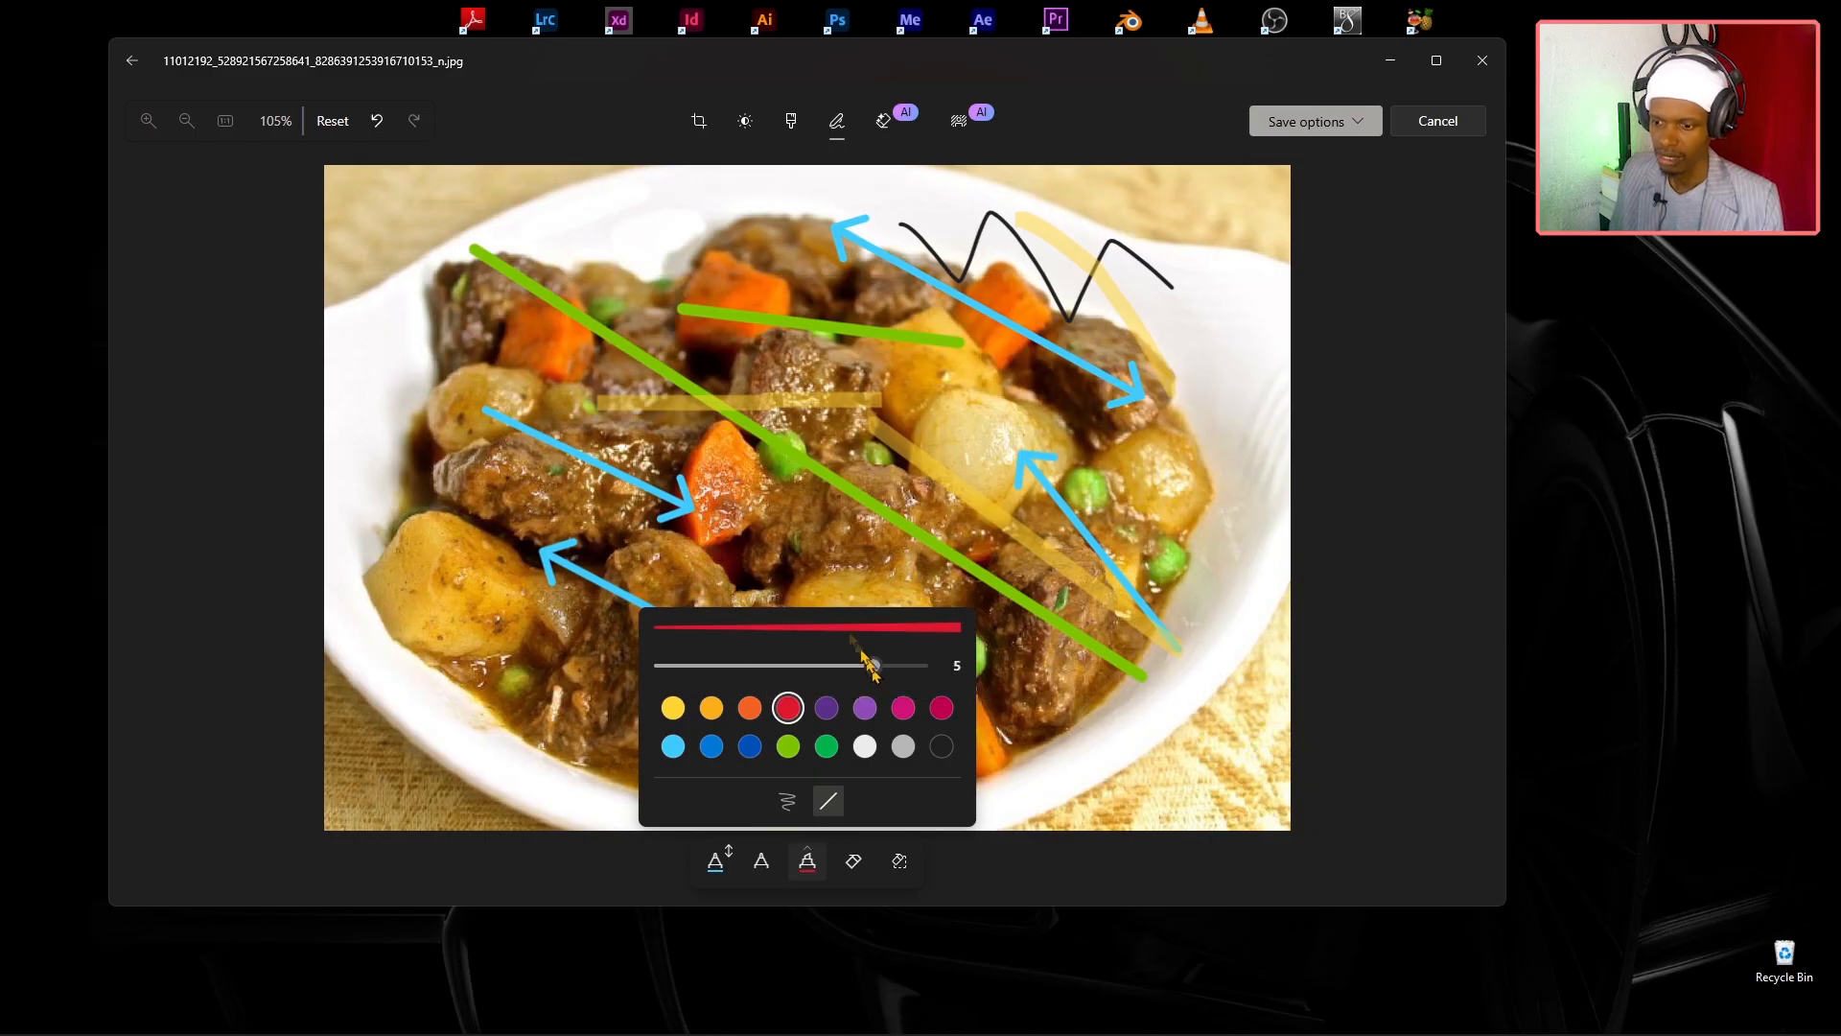
left_click_drag(374, 195, 724, 207)
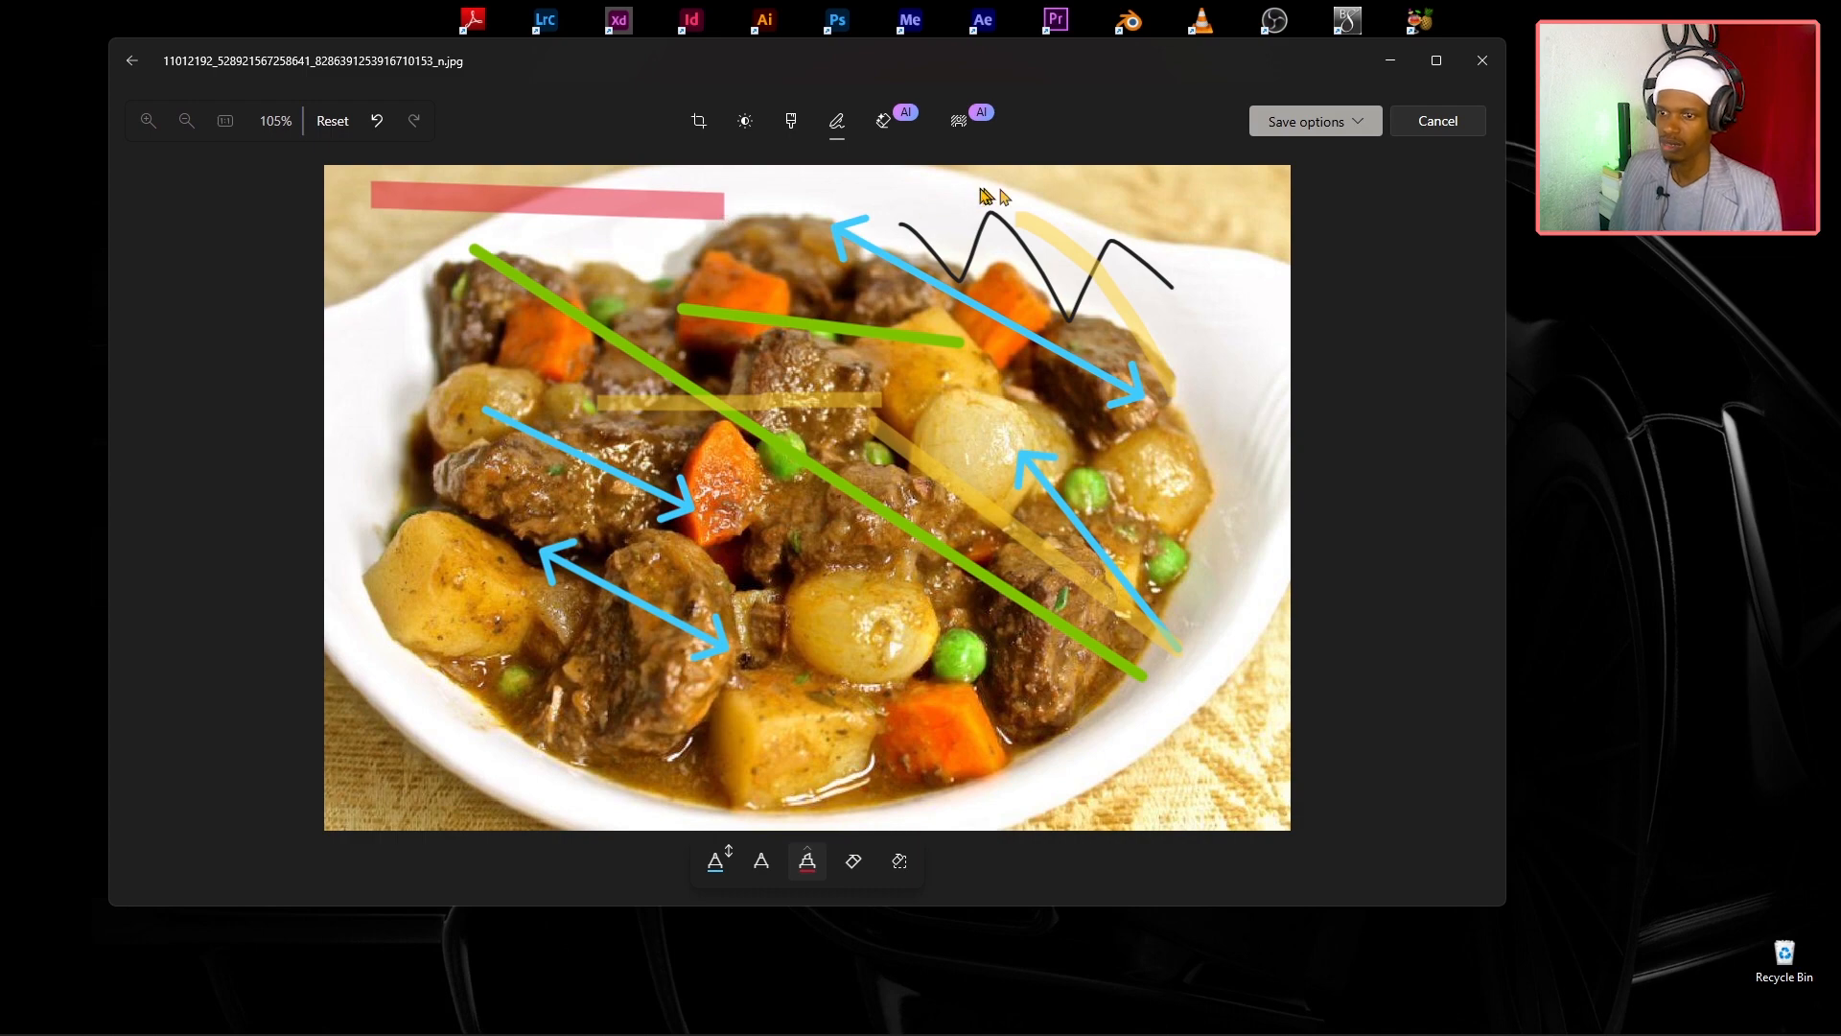
left_click_drag(425, 662, 577, 681)
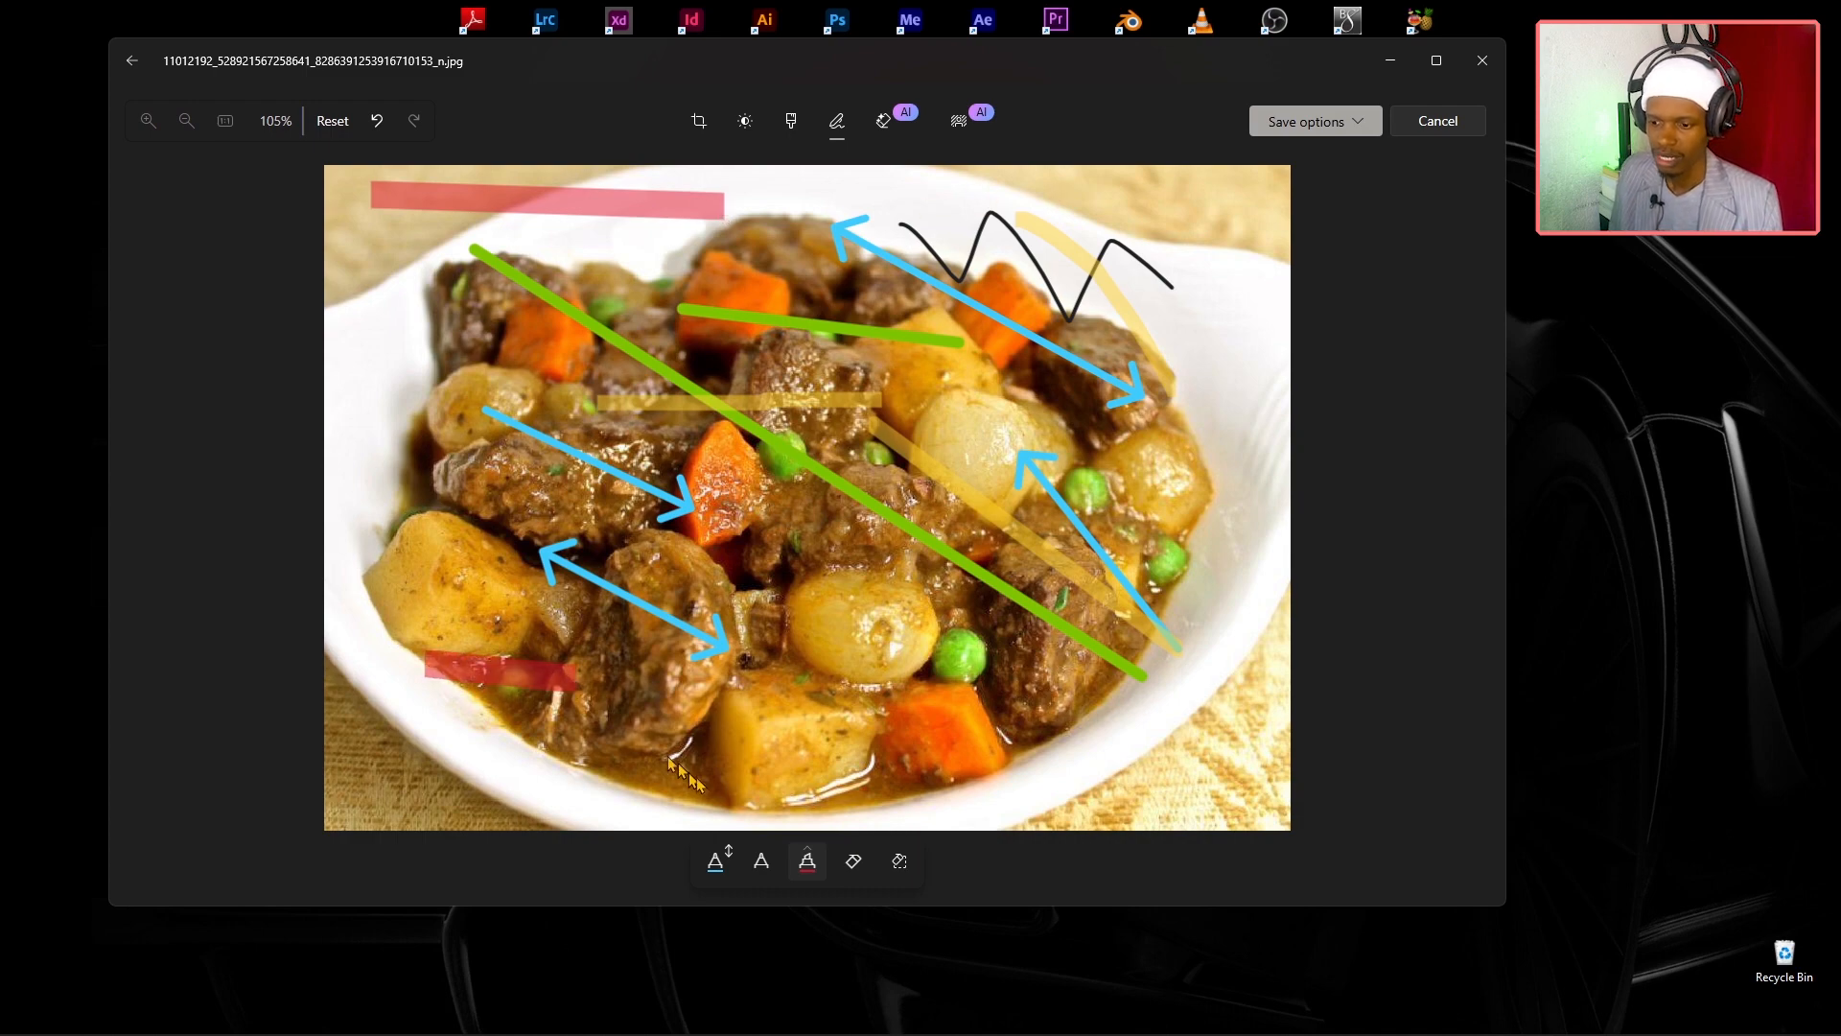
Switch the highlighter to the freehand style and draw a wavy red stroke across the upper part of the dish.
left_click(818, 852)
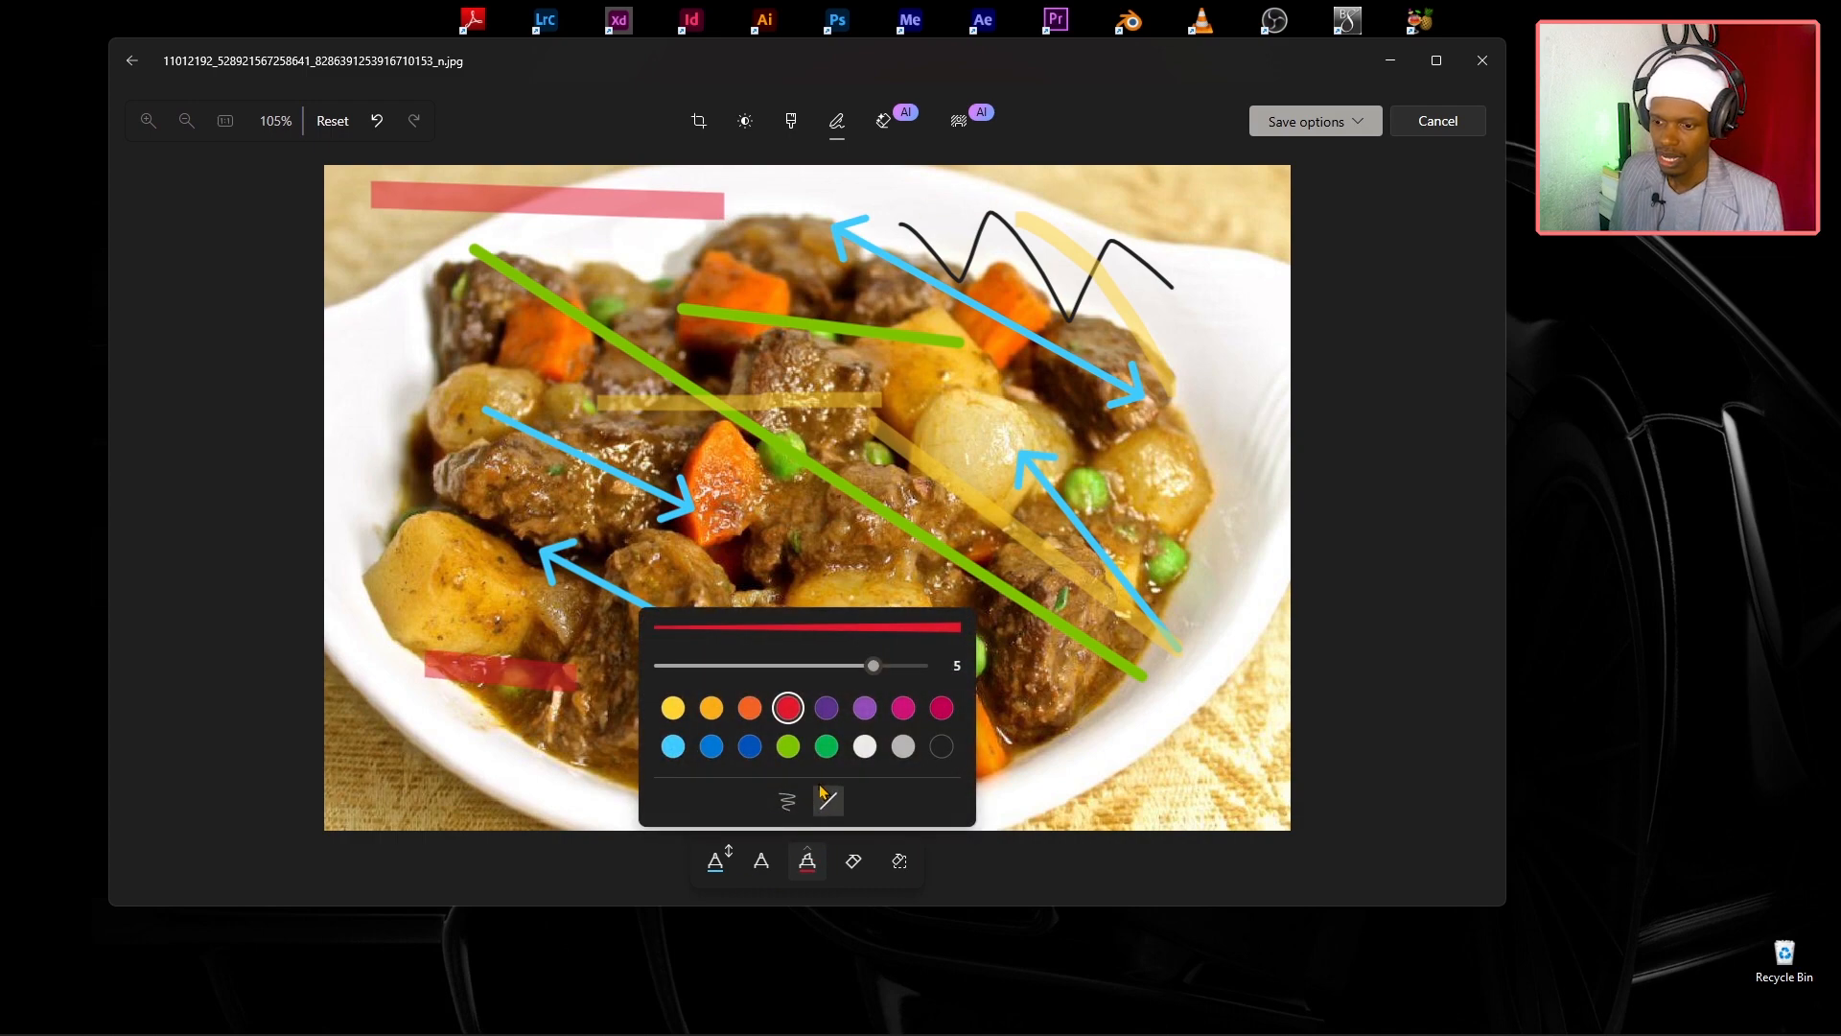
left_click(391, 276)
mouse_move(413, 287)
left_mouse_down()
mouse_move(451, 320)
mouse_move(493, 265)
mouse_move(578, 316)
mouse_move(640, 283)
mouse_move(854, 272)
mouse_move(979, 364)
mouse_move(1041, 324)
left_mouse_up()
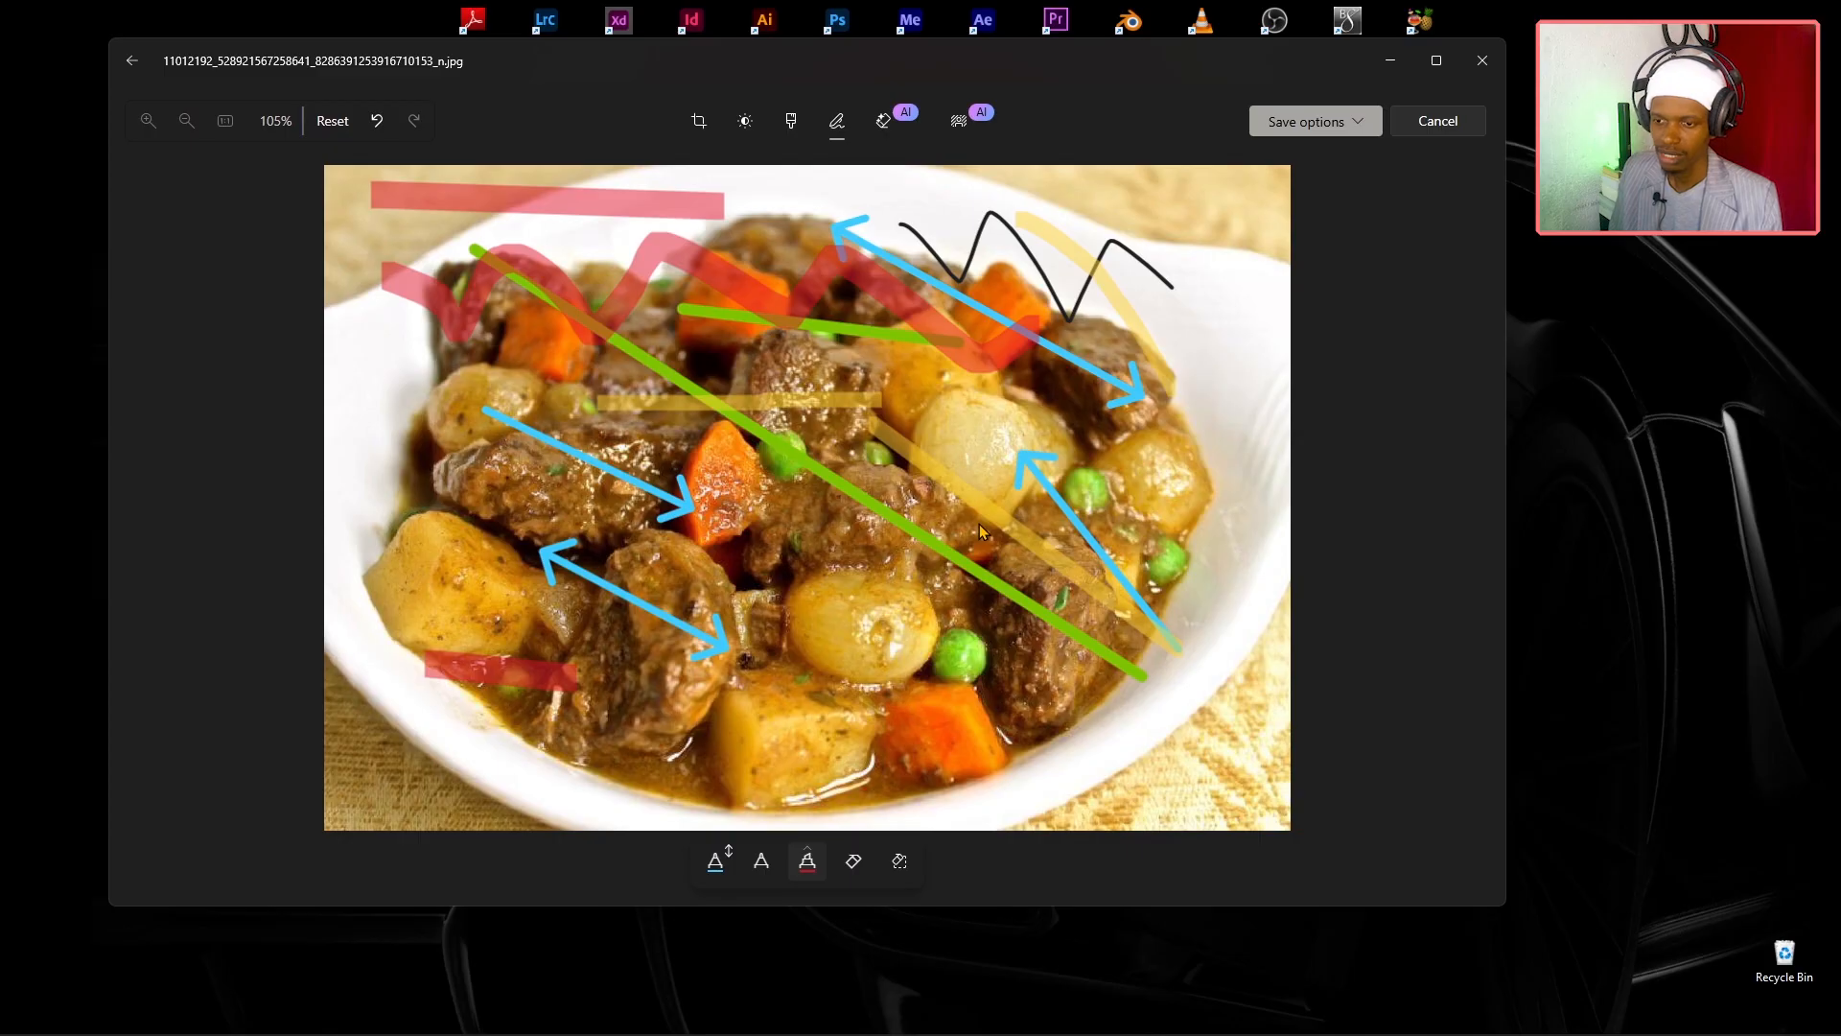
Erase the top red stripe, wavy red stroke, both green lines, upper-right blue arrow, and the horizontal and curved yellow highlights.
left_click(853, 860)
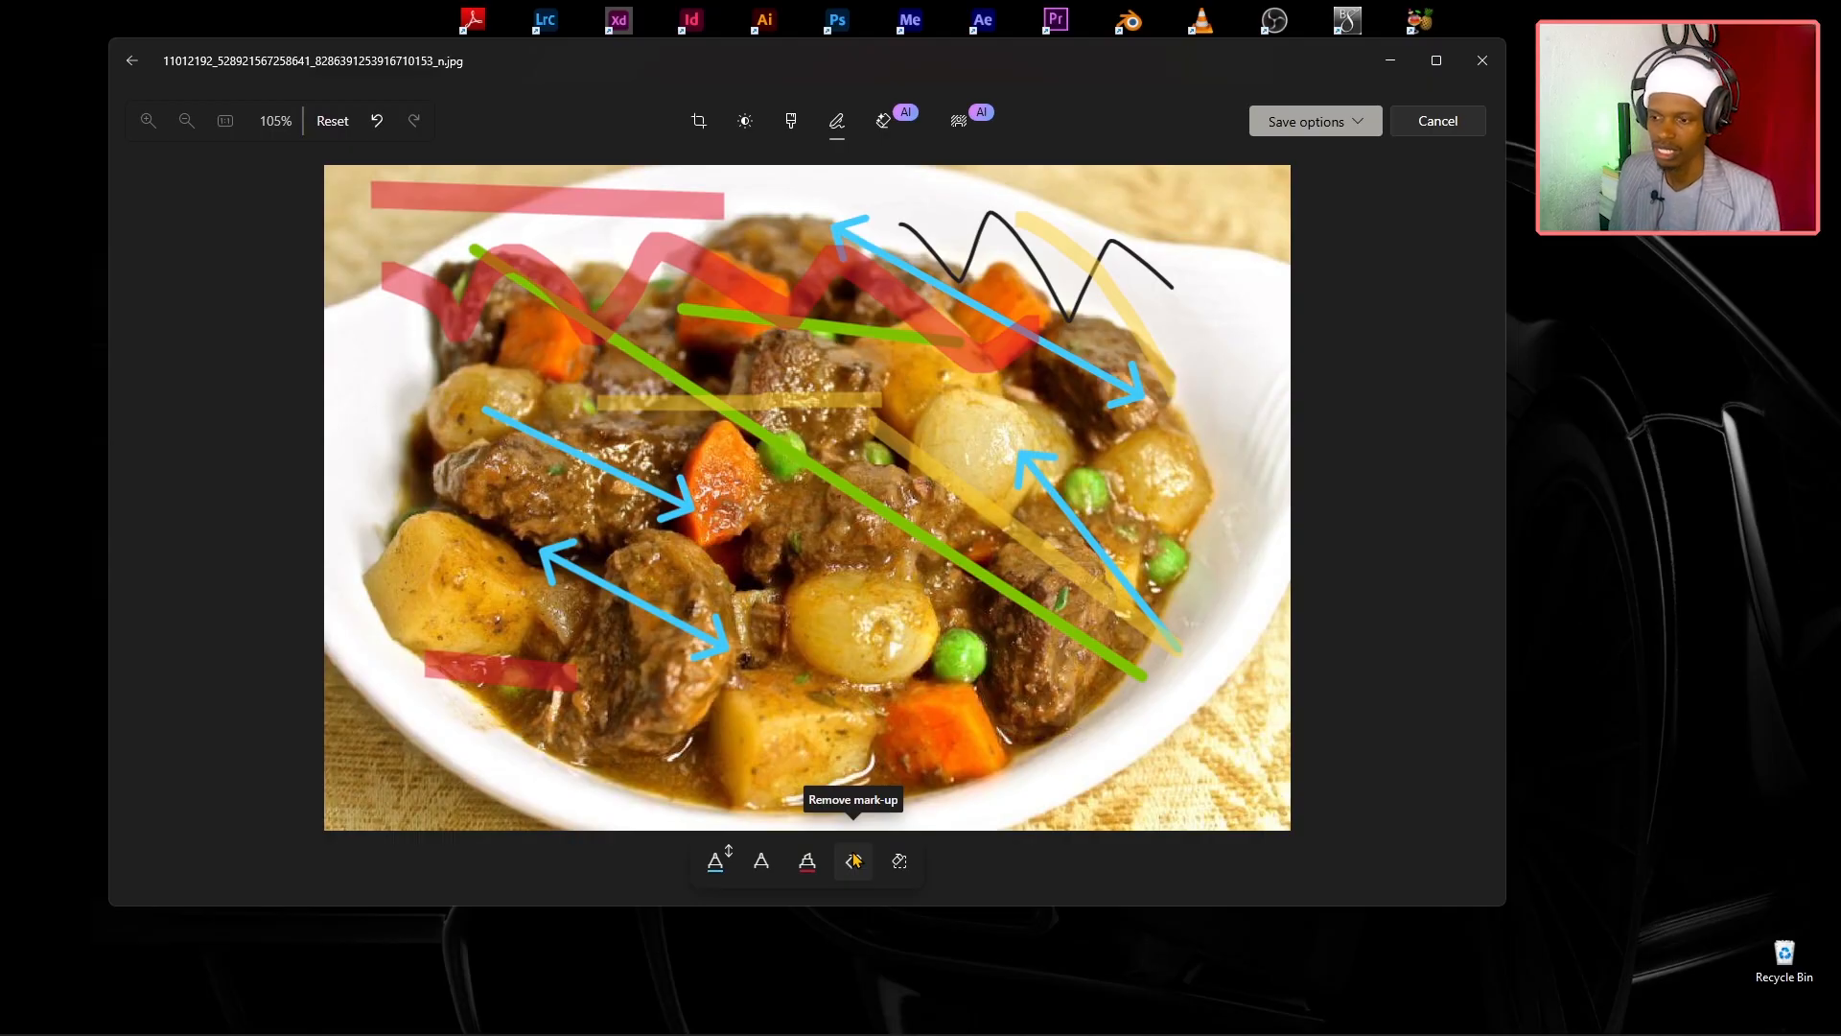
left_click(620, 205)
left_click(785, 312)
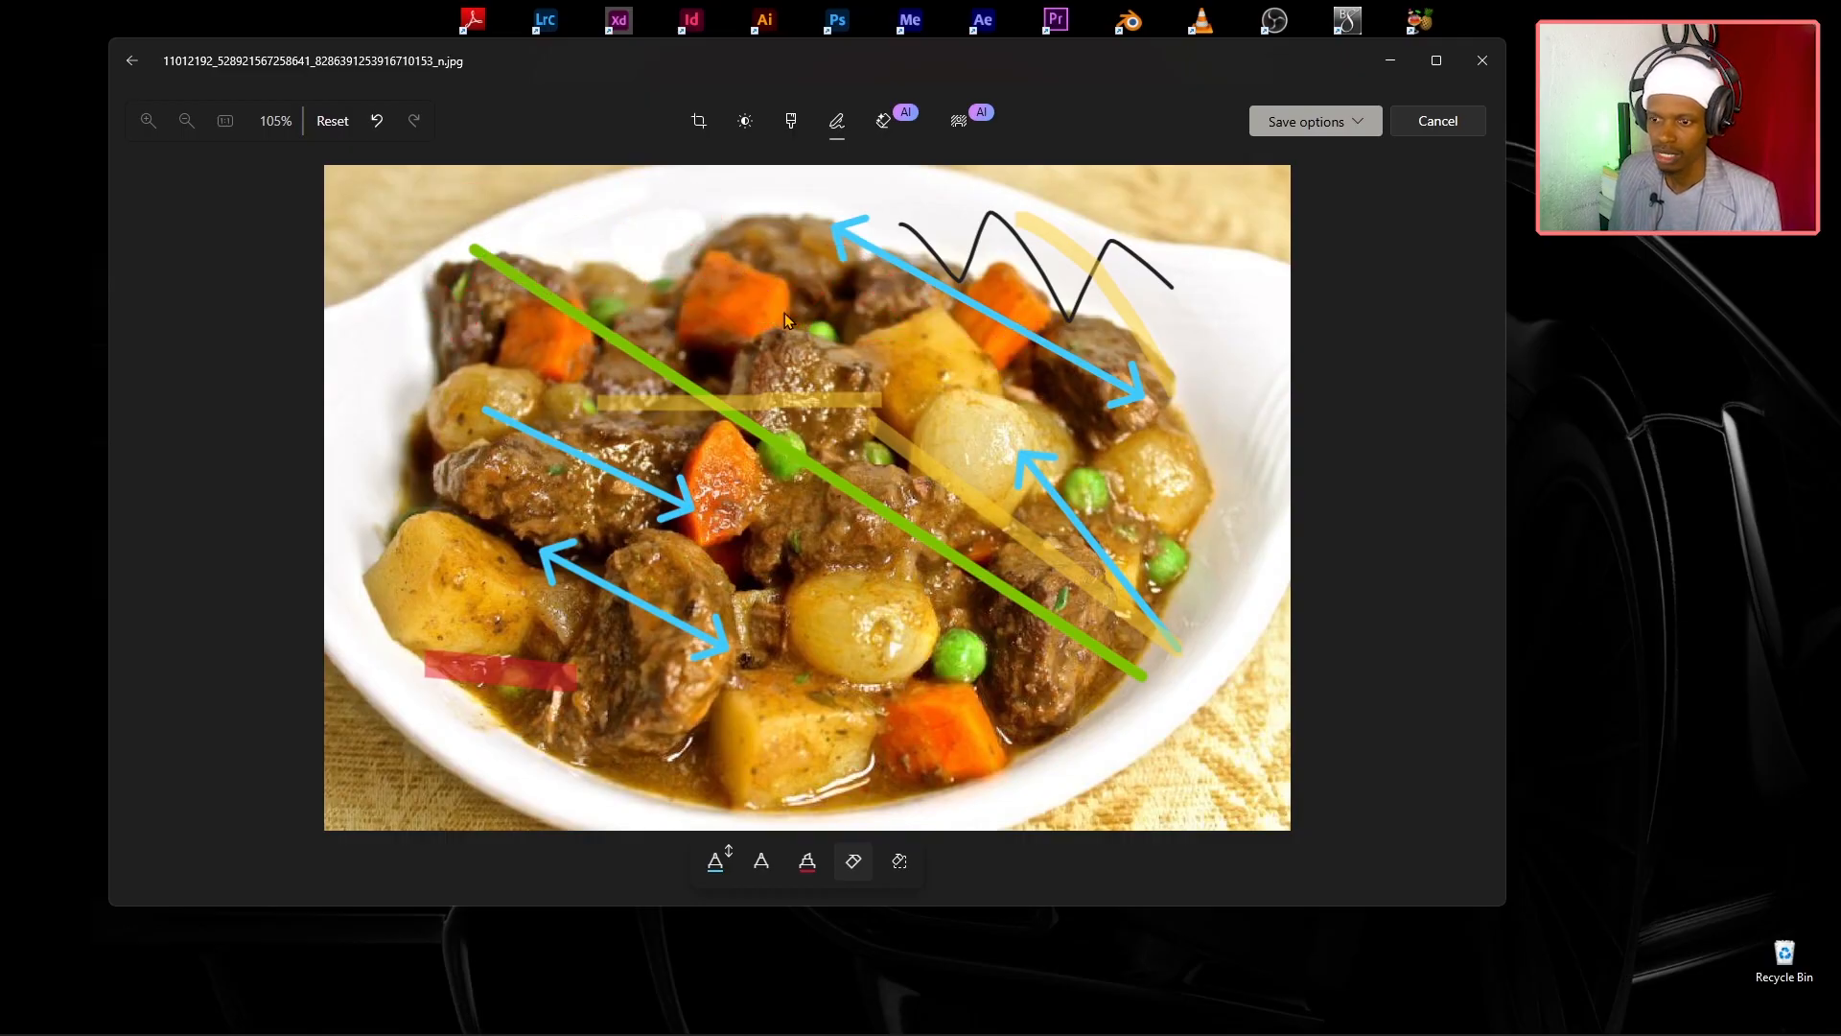
left_click(901, 275)
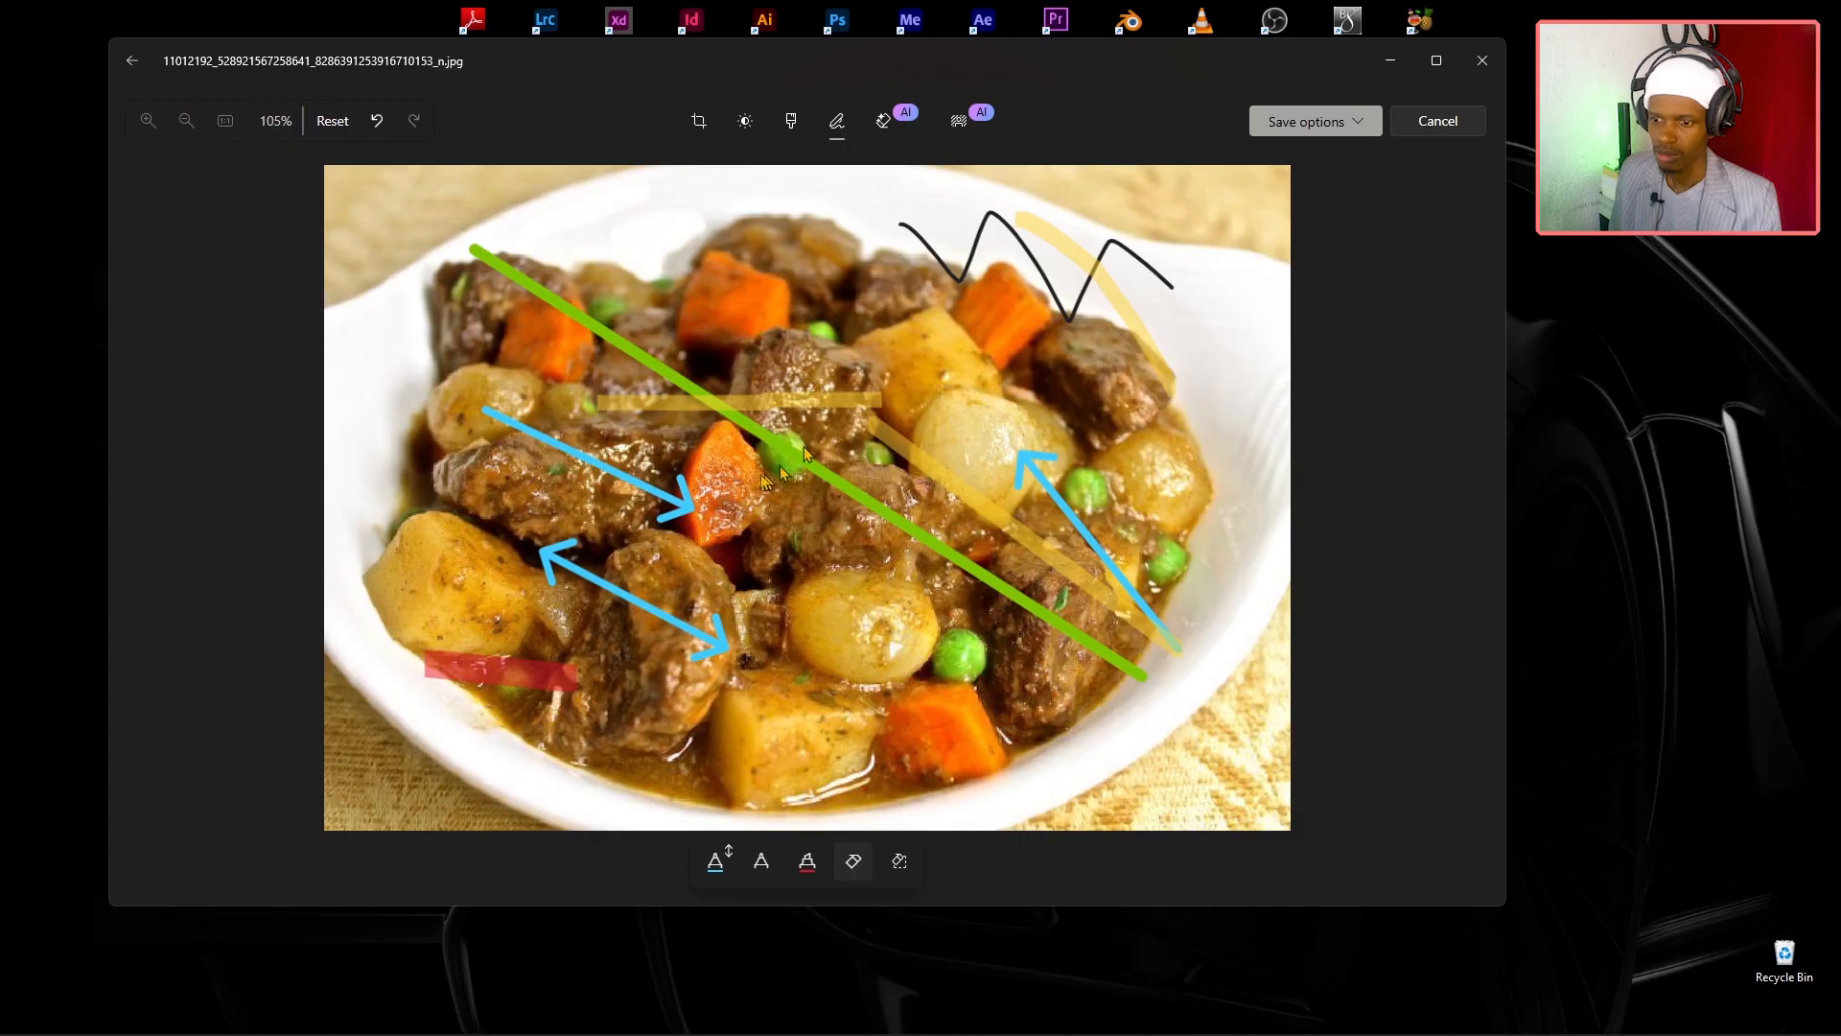
left_click(694, 391)
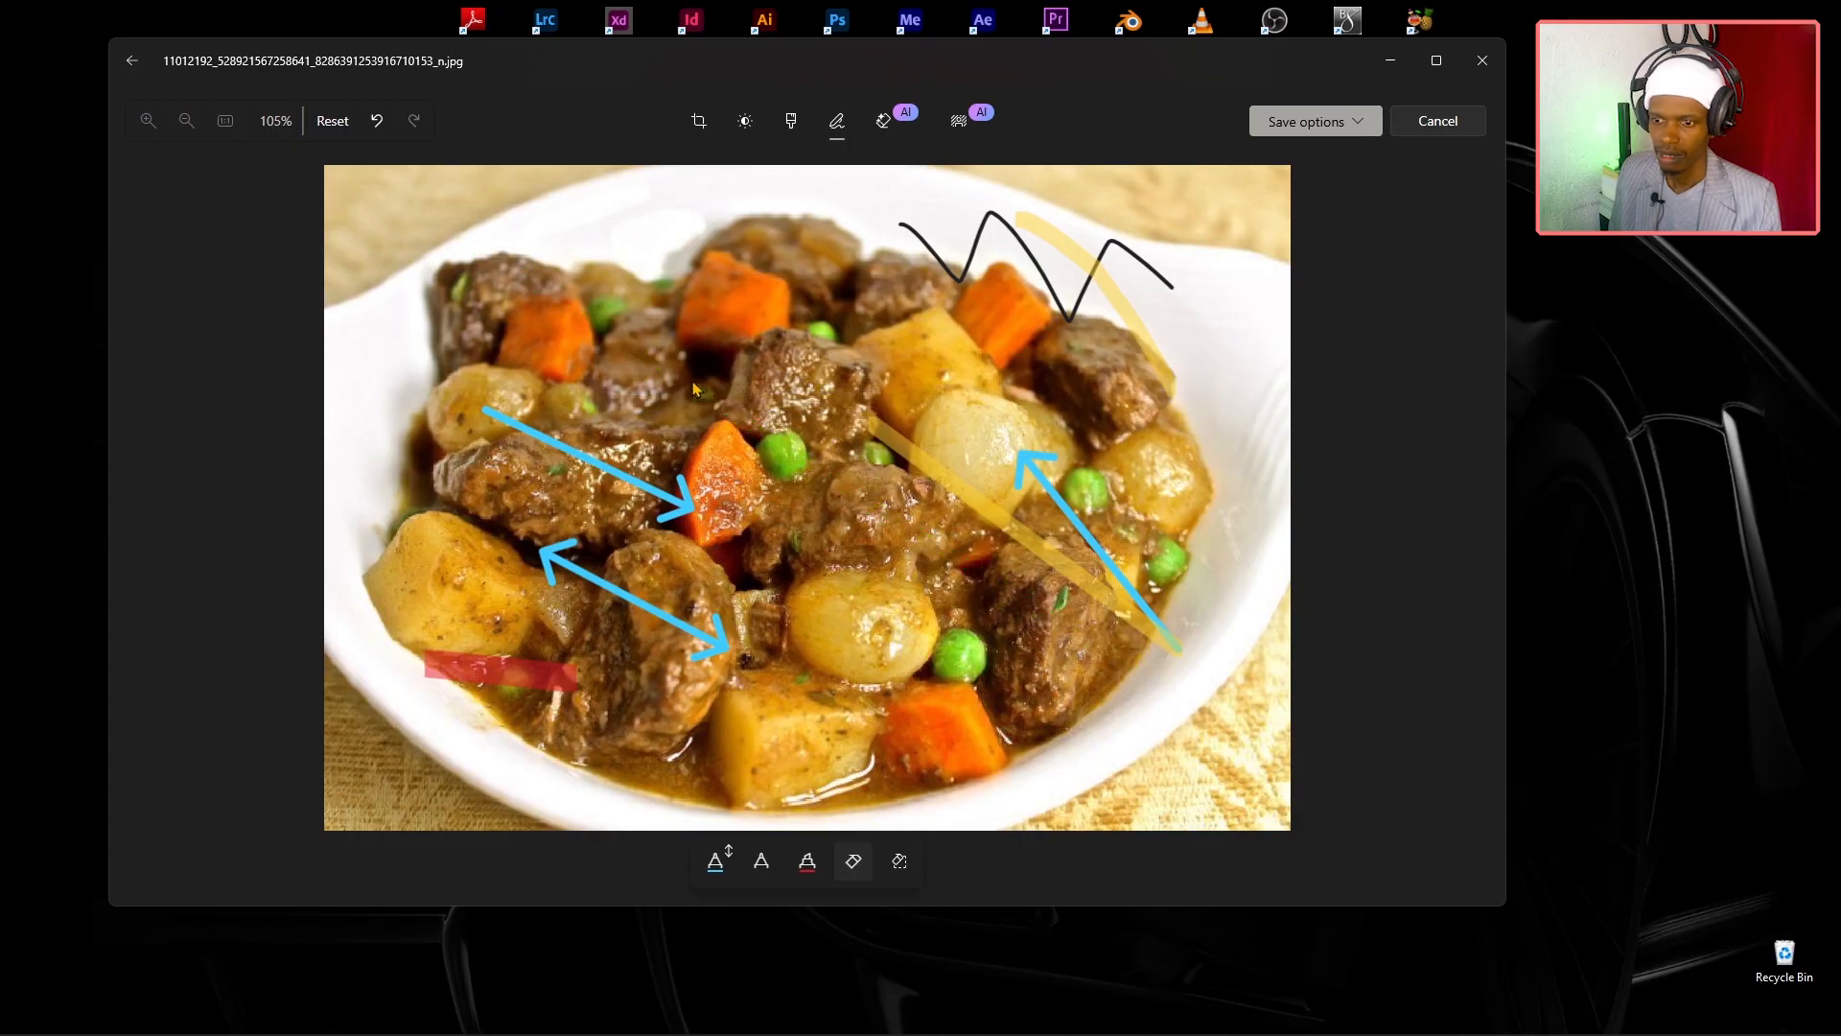
left_click(1084, 258)
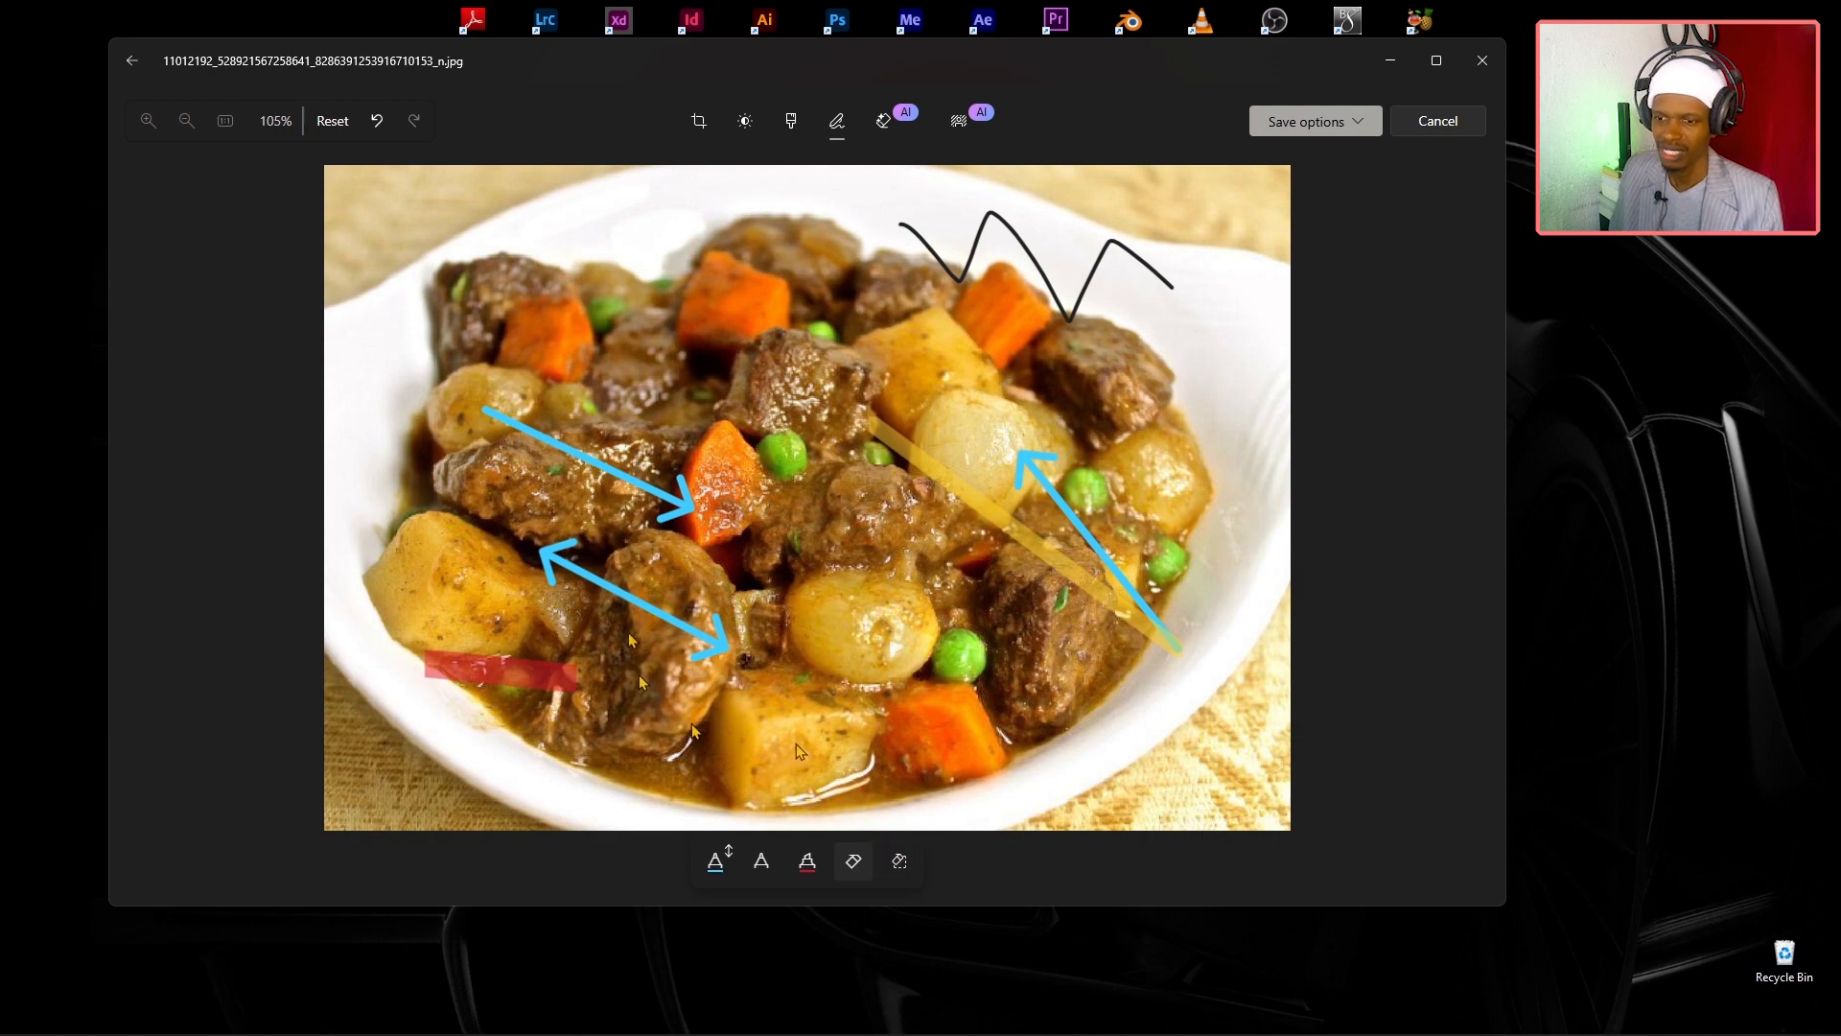
Clear all remaining pen and highlighter mark-up from the photo at once.
left_click(900, 862)
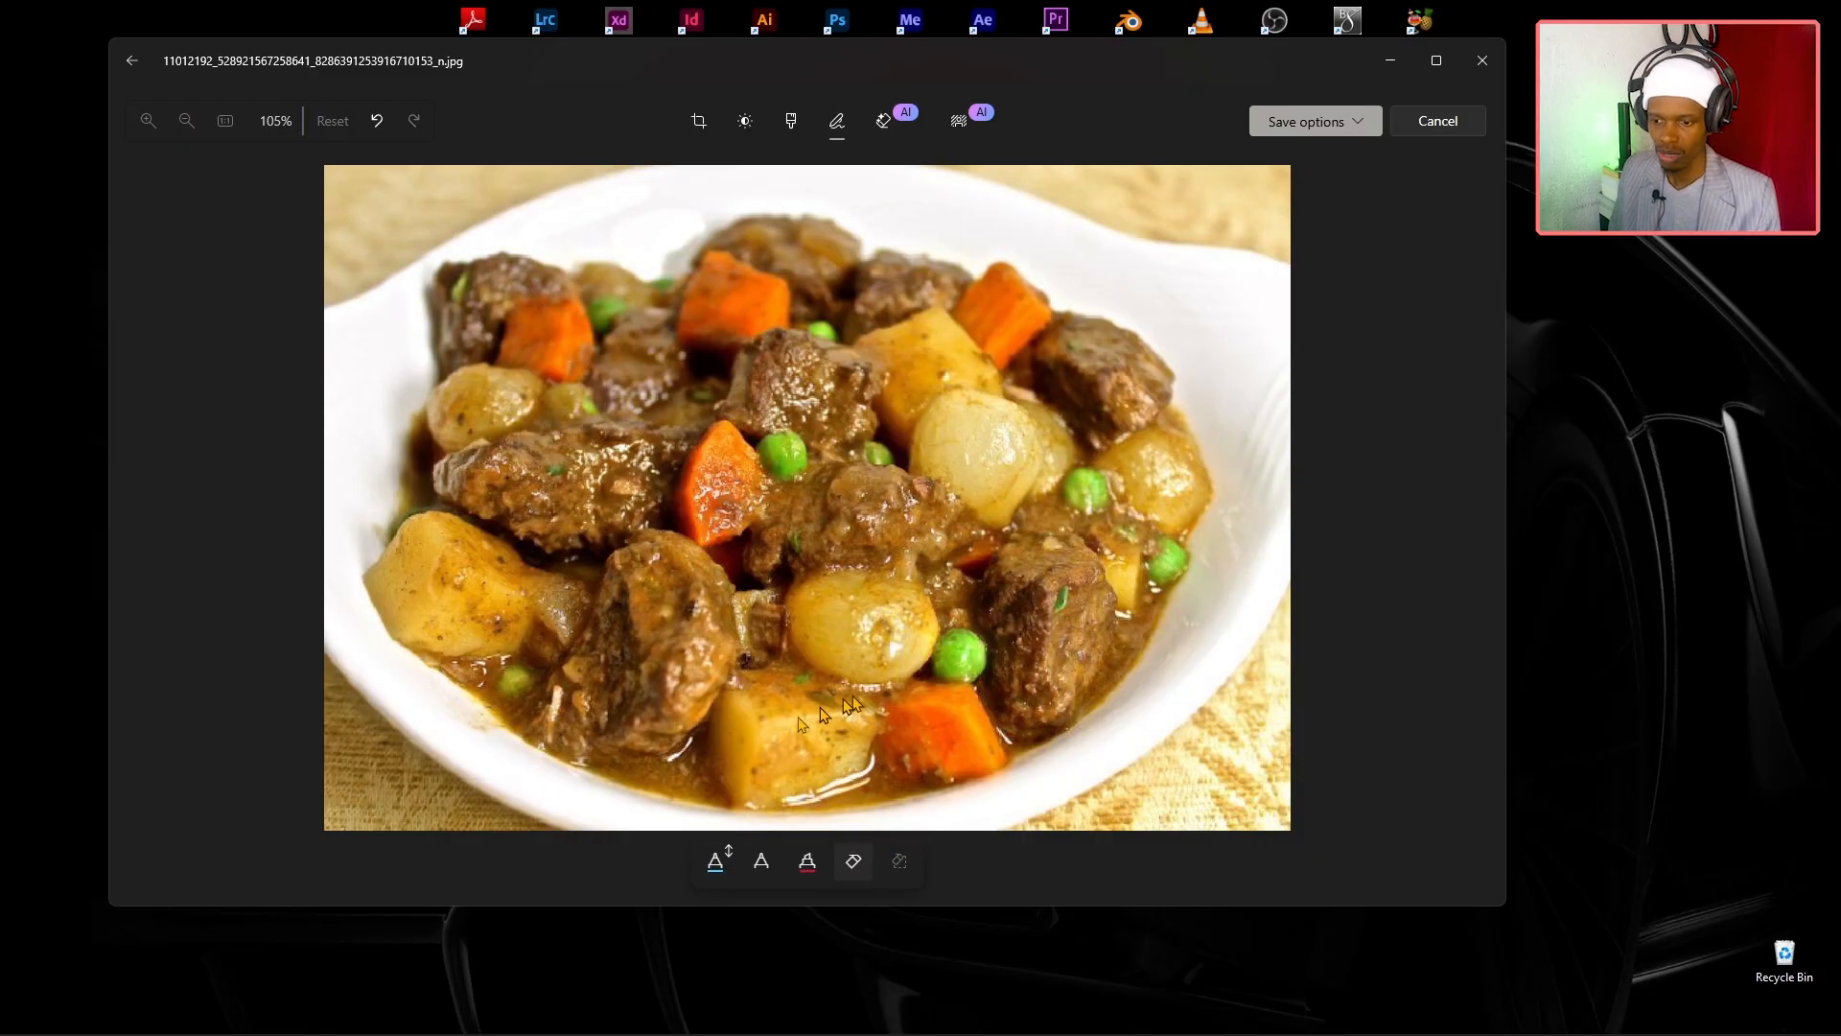
Use Generative Erase with brush size 49 to remove the green pea beside the central carrot piece.
left_click(902, 125)
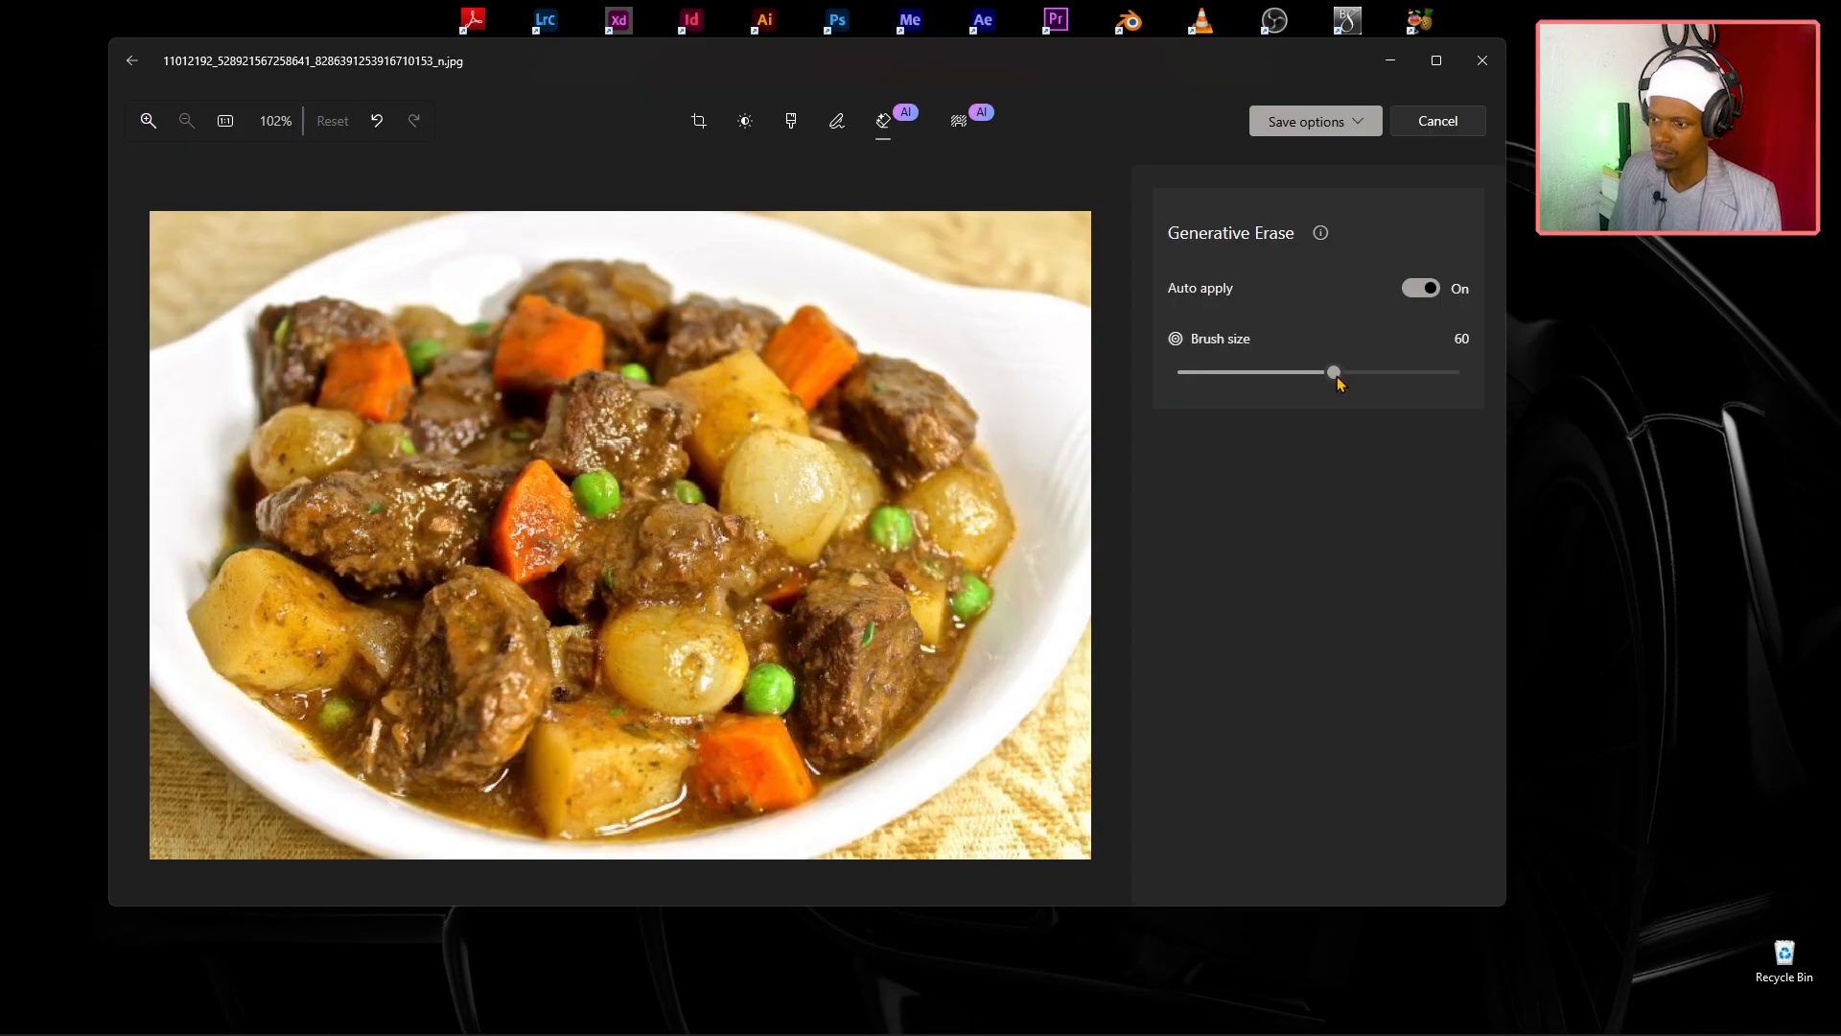
left_click_drag(1336, 374, 1301, 379)
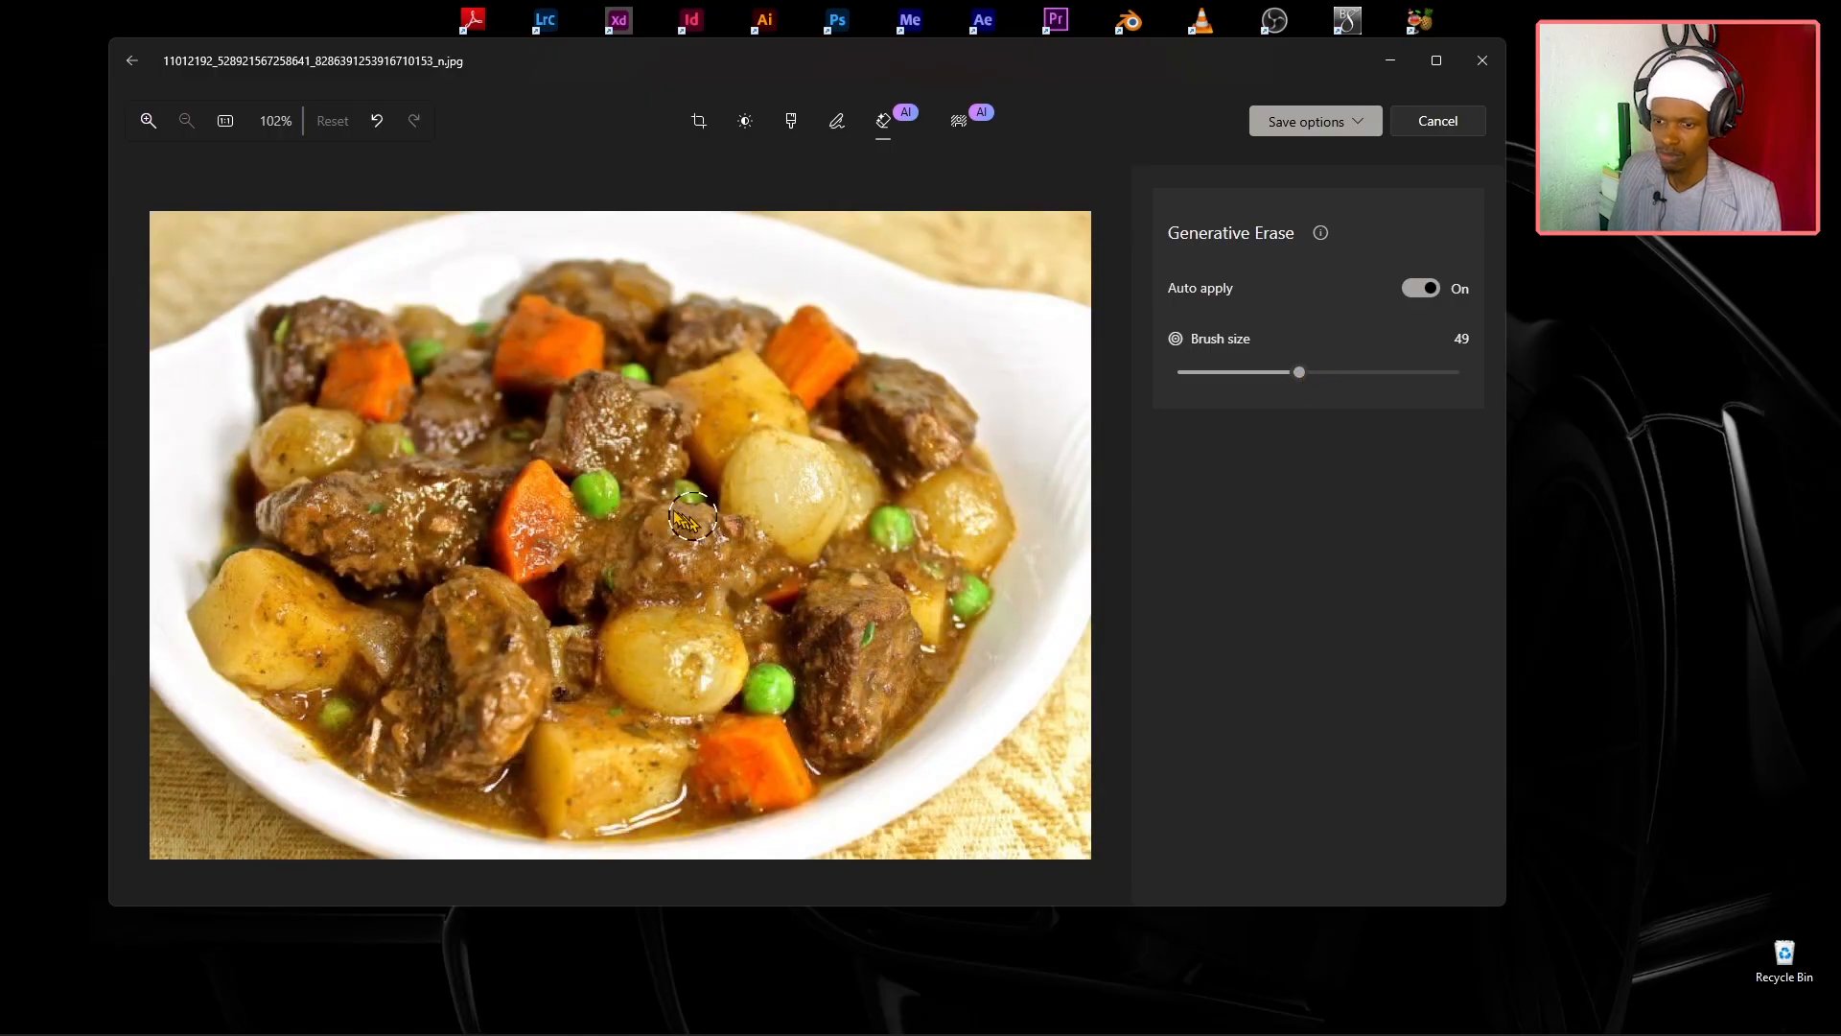
left_click(599, 495)
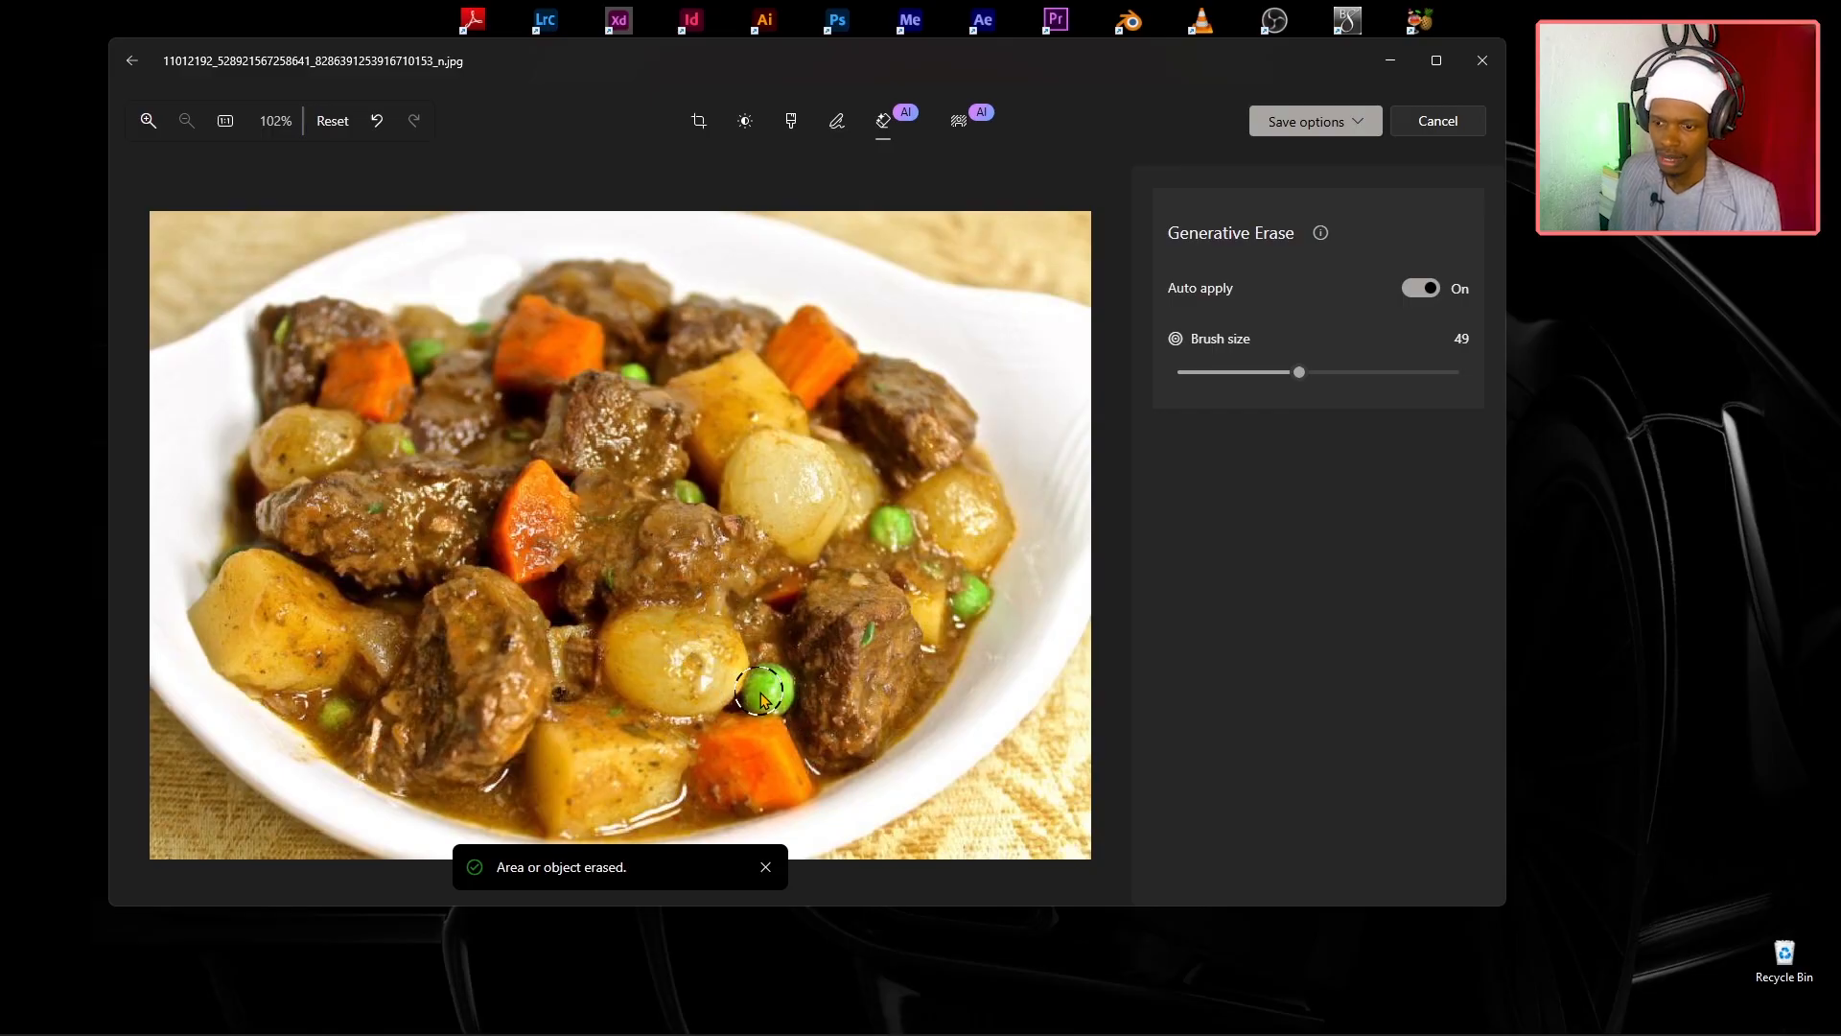
Erase the green pea above the lower carrot piece, undo that erasure, and erase the pea again with a single dab.
left_click_drag(765, 706, 781, 695)
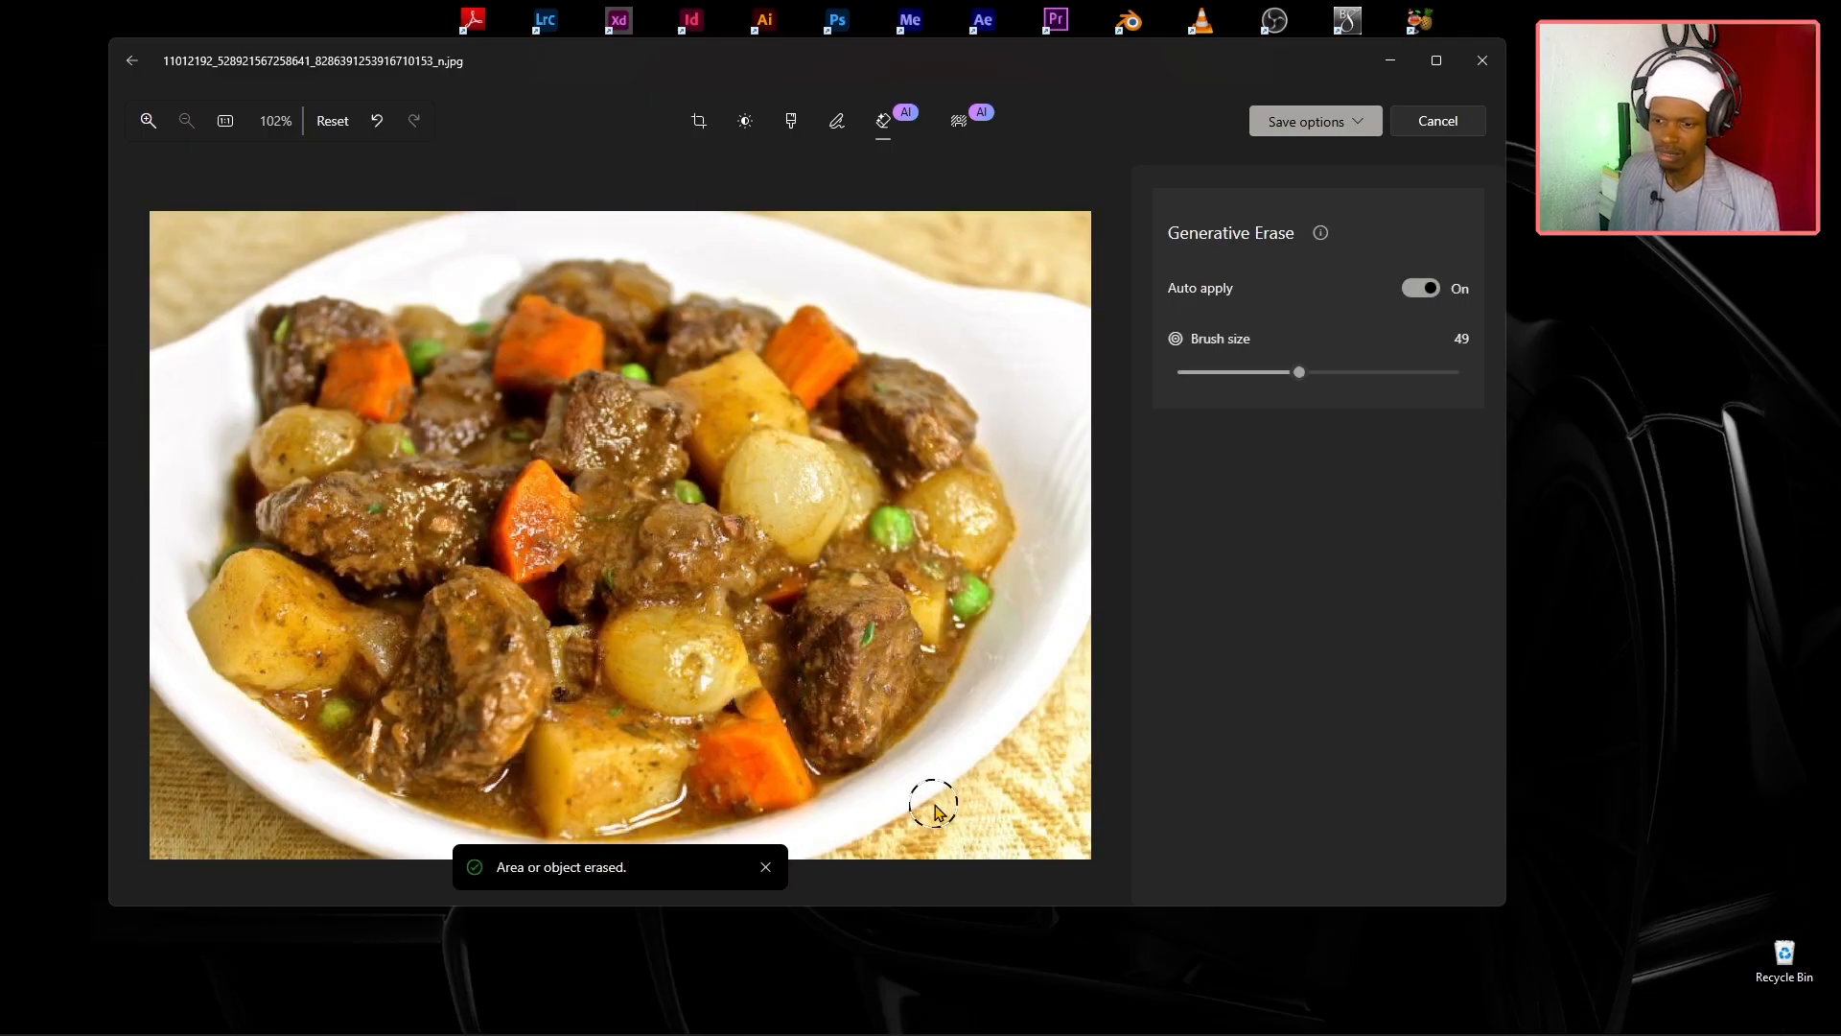
left_click(377, 120)
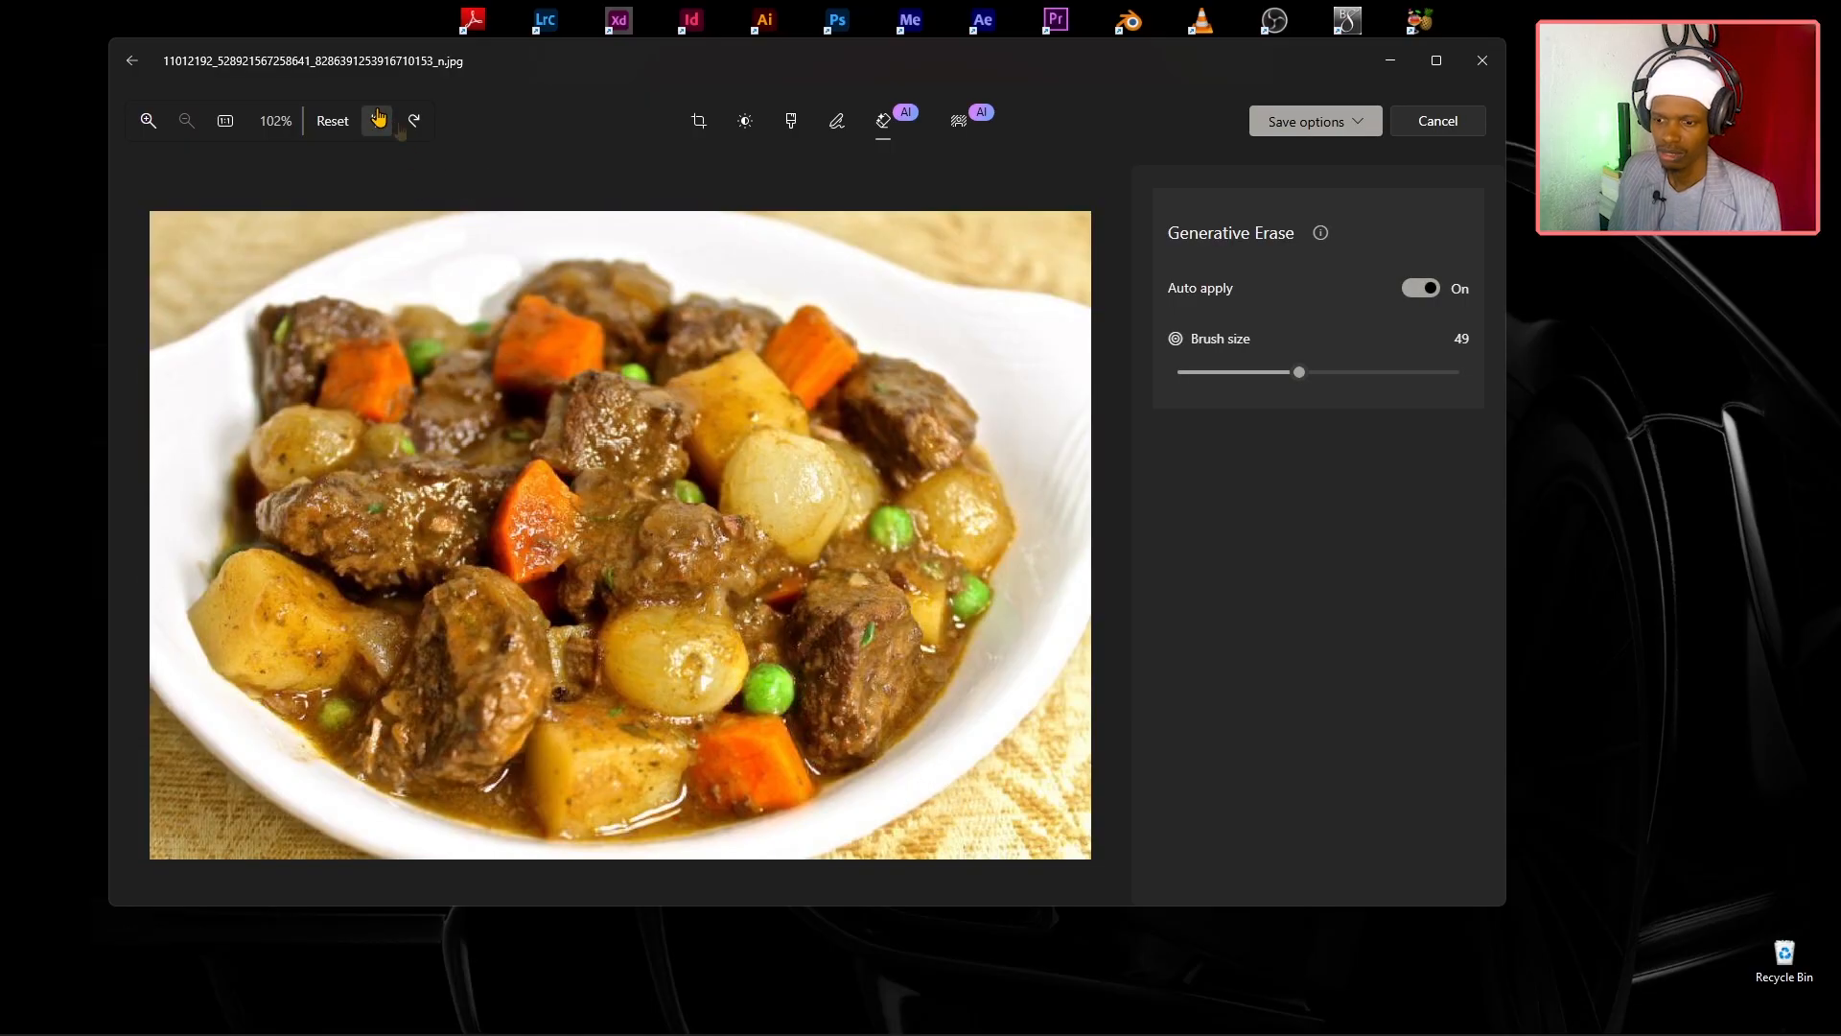
left_click(768, 705)
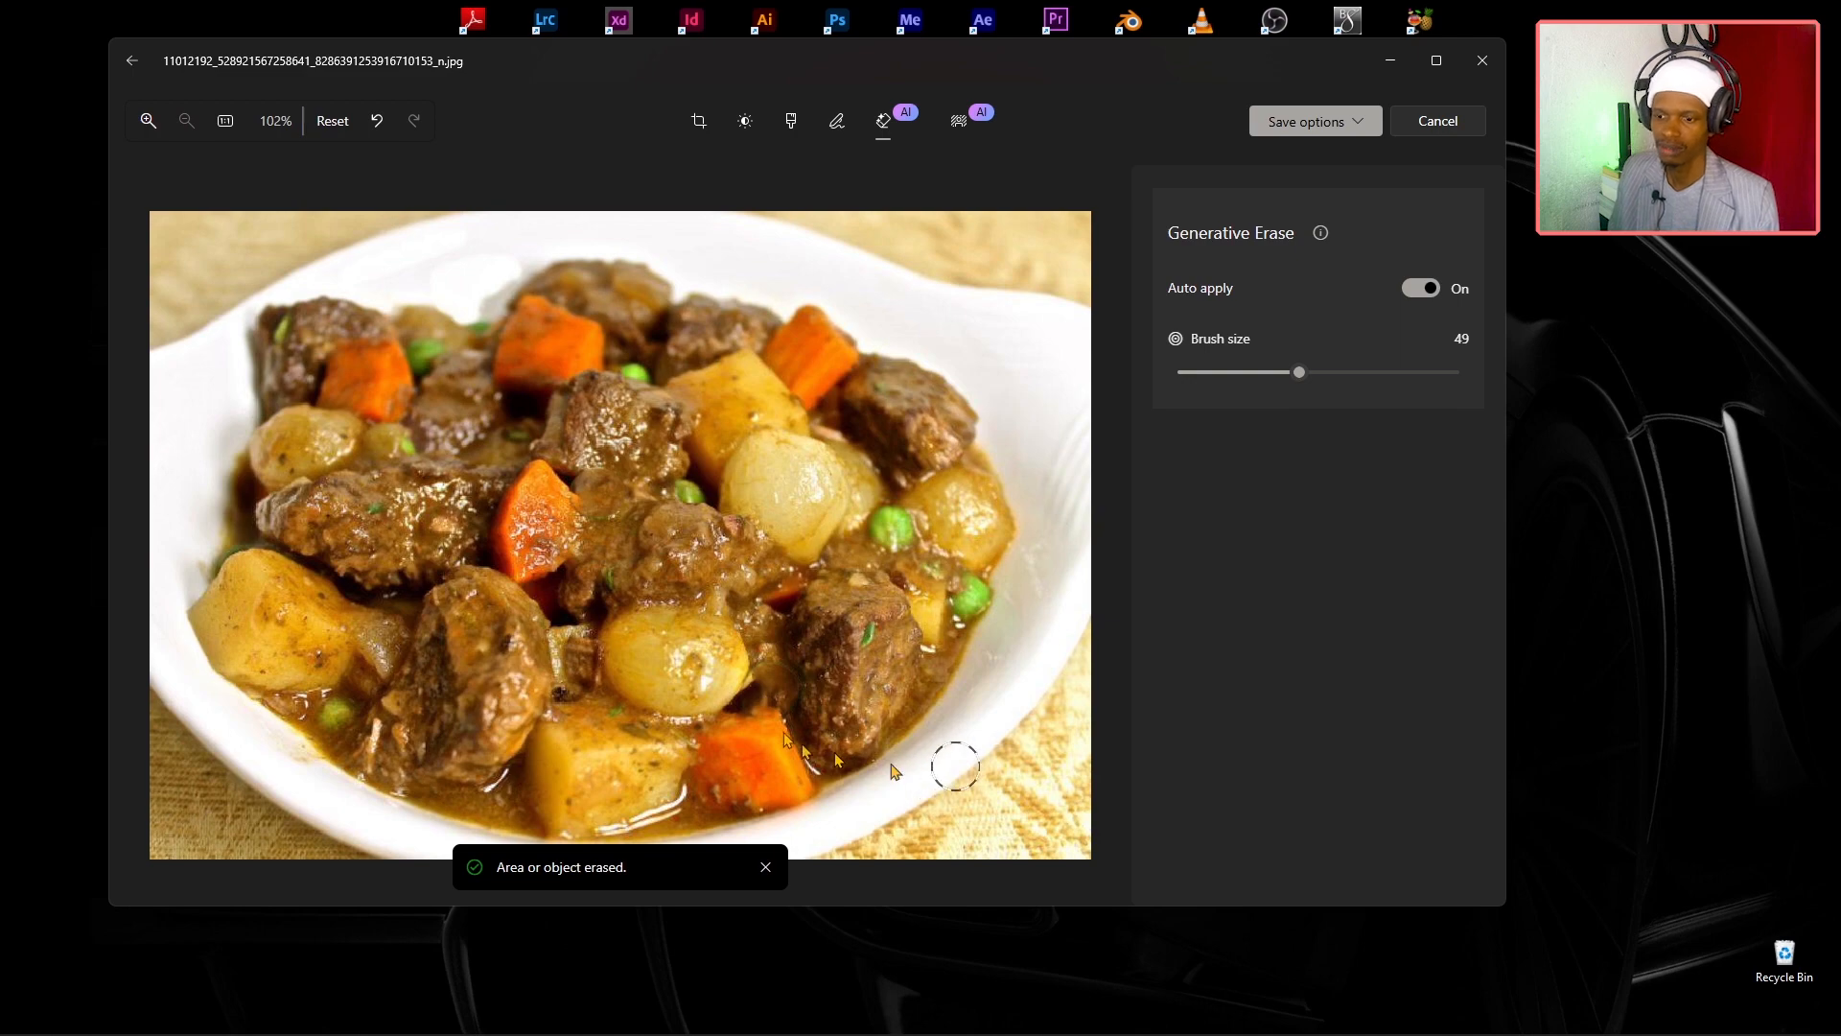
Reset the photo to discard all Generative Erase changes.
left_click(349, 128)
left_click(777, 547)
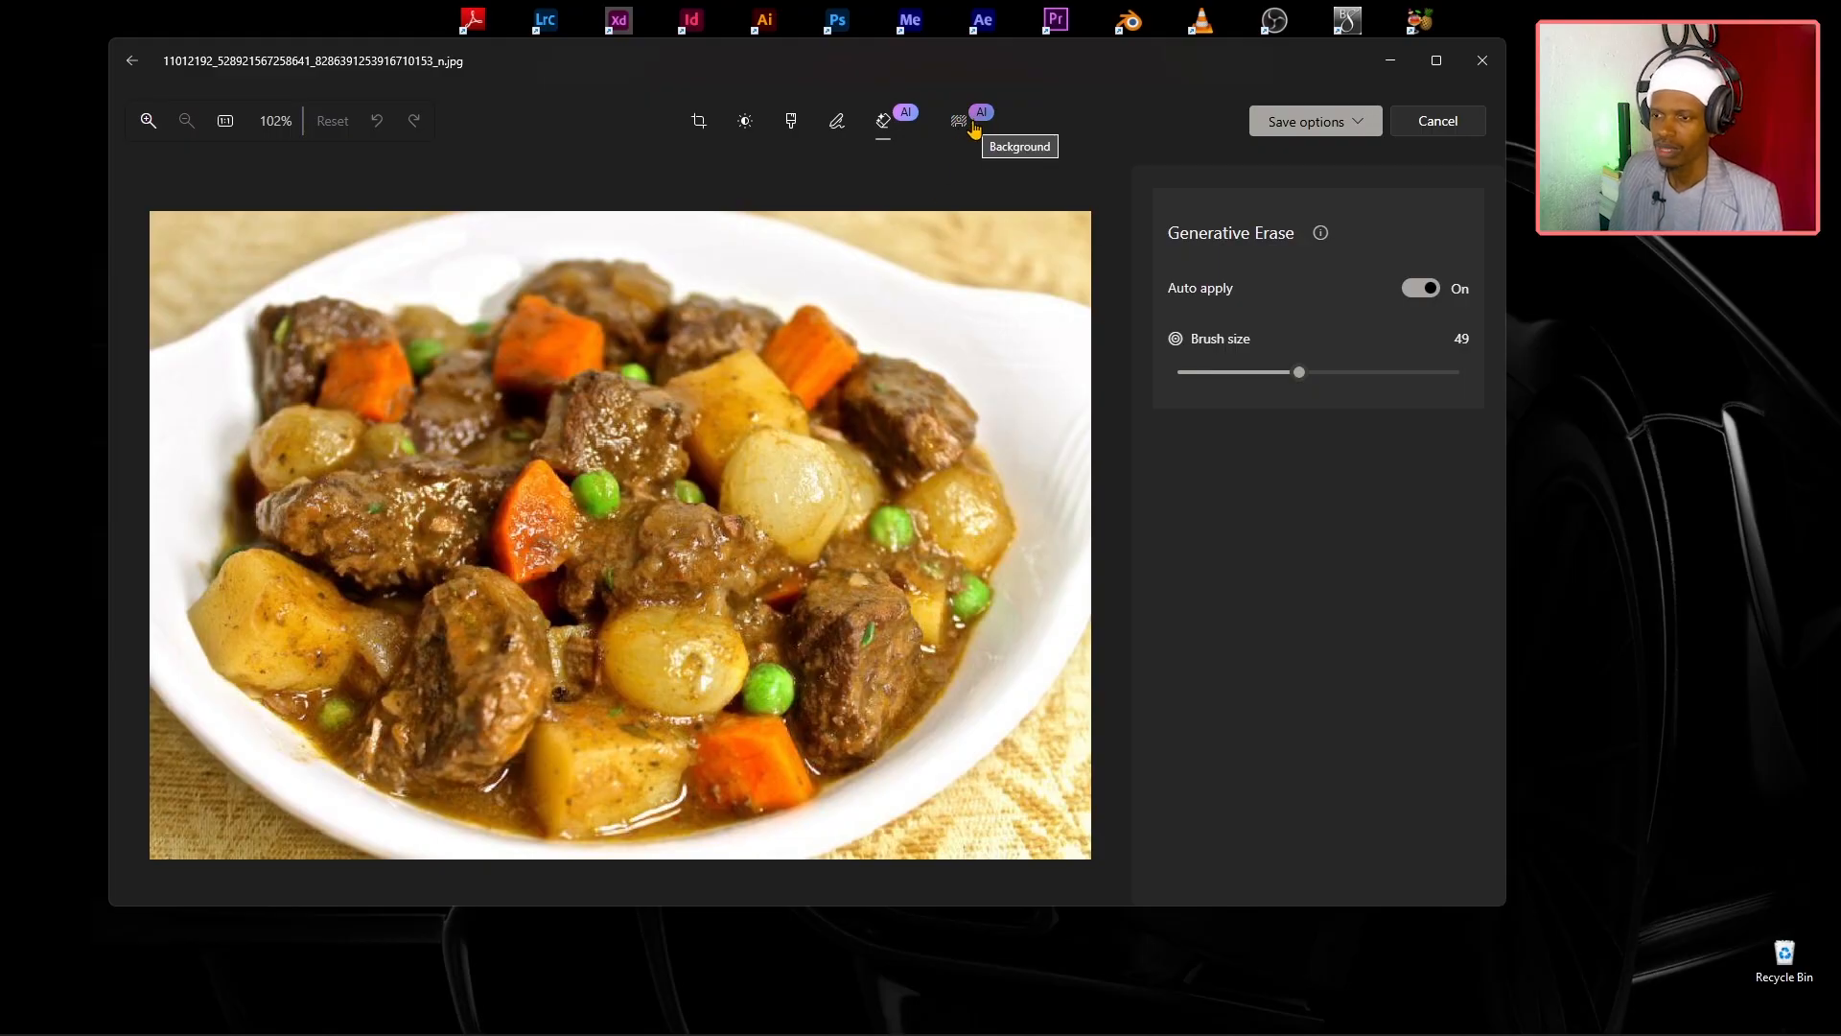
Start background editing, try adding the dish's upper-right rim to the mask with the background brush, and undo the stroke.
left_click(960, 122)
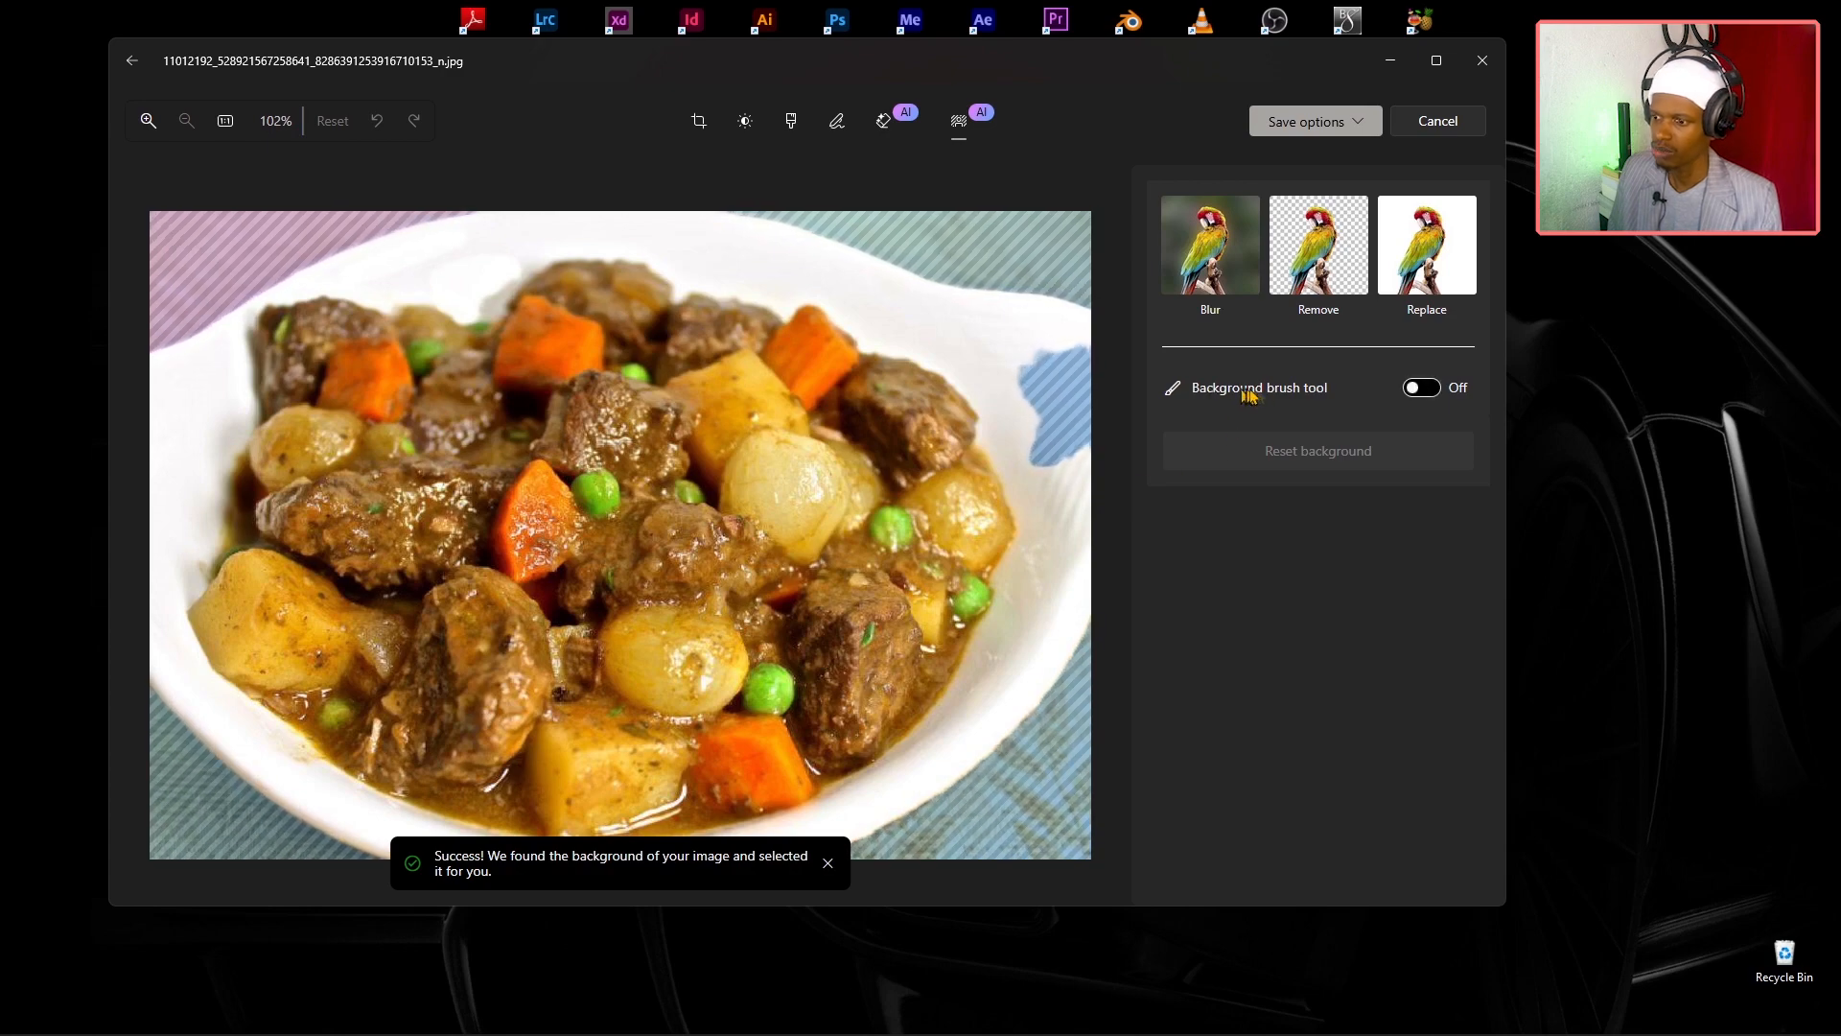
left_click(1425, 388)
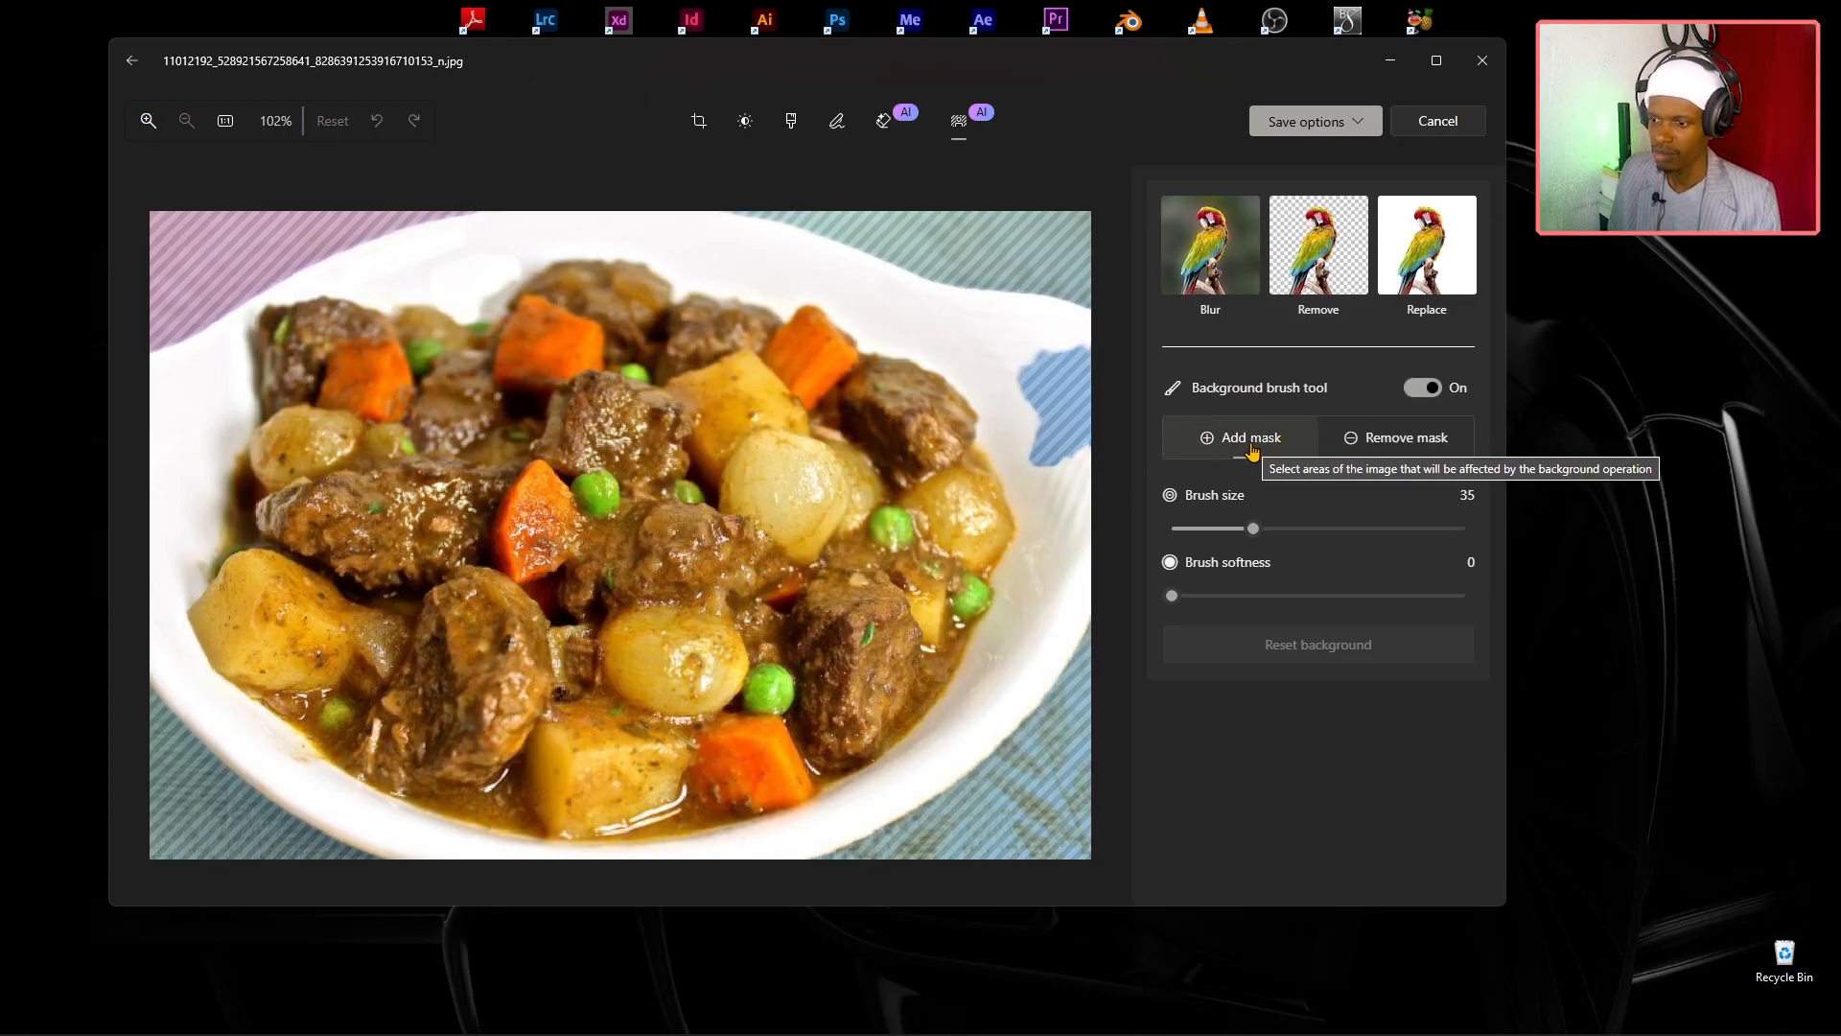
mouse_move(998, 345)
left_mouse_down()
mouse_move(1031, 381)
mouse_move(975, 275)
mouse_move(1057, 310)
mouse_move(1040, 325)
mouse_move(1018, 306)
mouse_move(1056, 332)
mouse_move(1045, 349)
mouse_move(1067, 289)
mouse_move(1084, 325)
left_mouse_up()
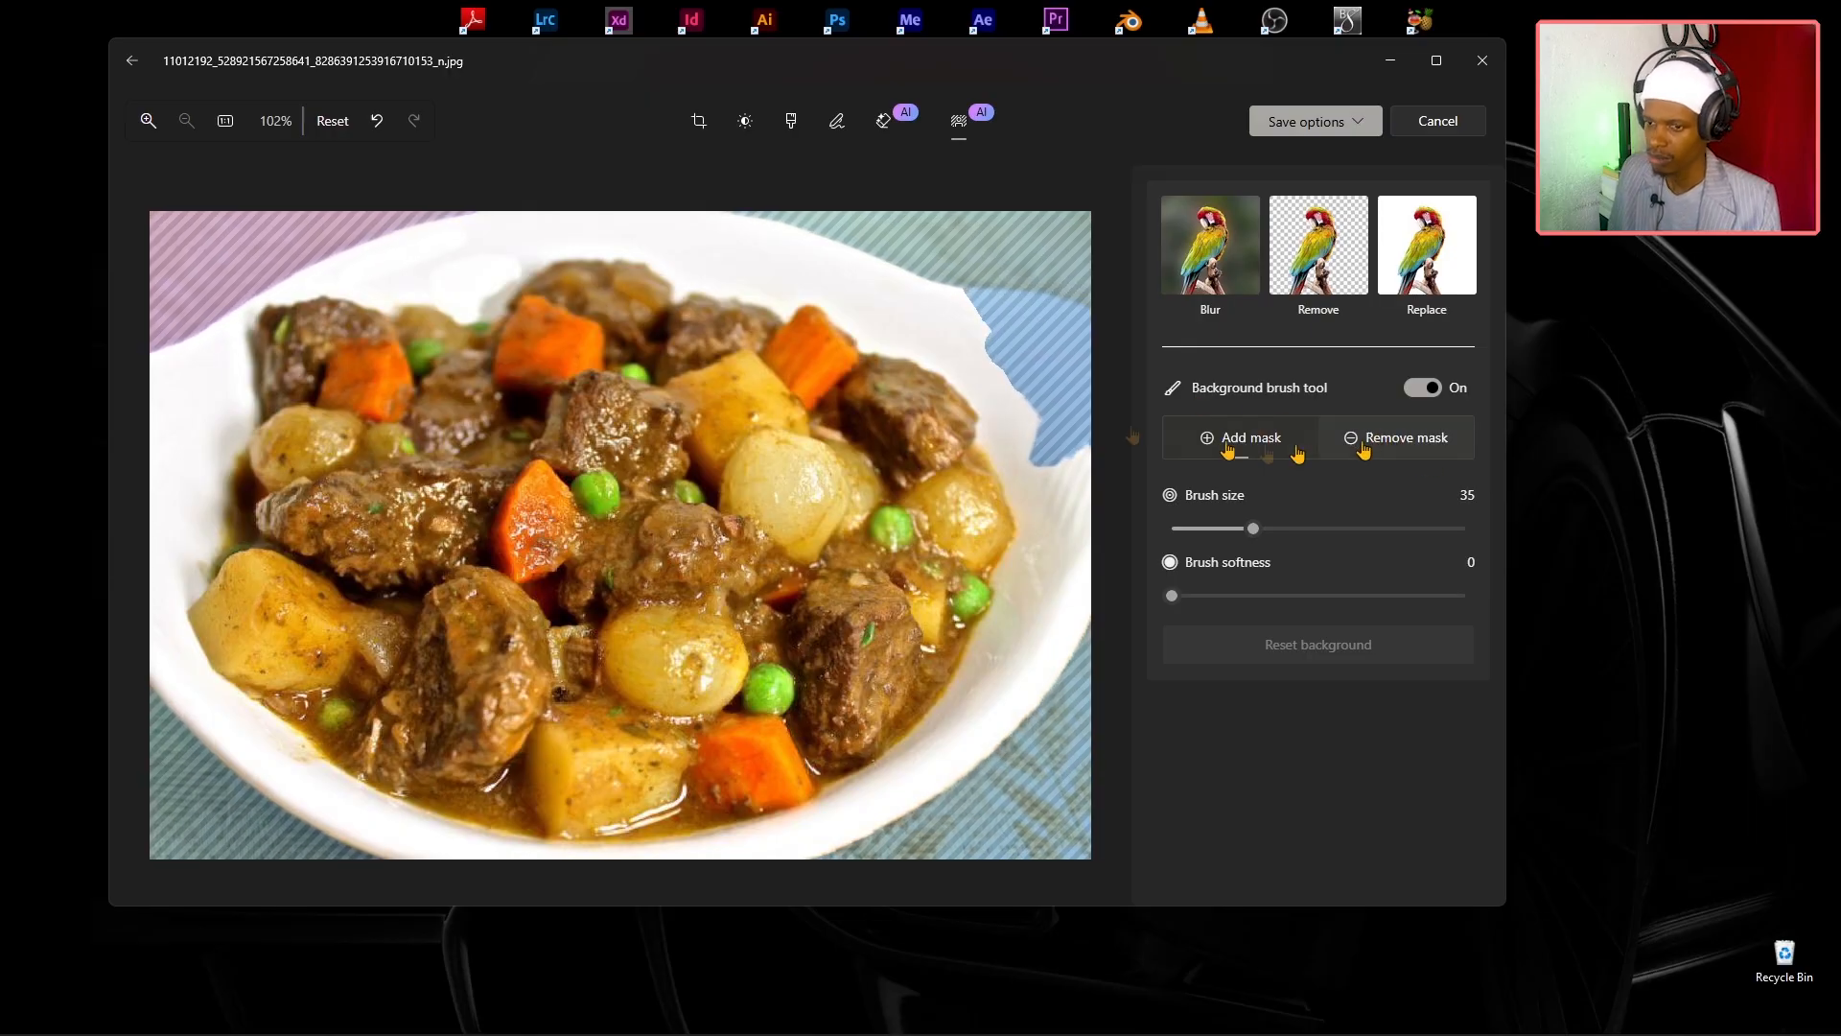
left_click(383, 120)
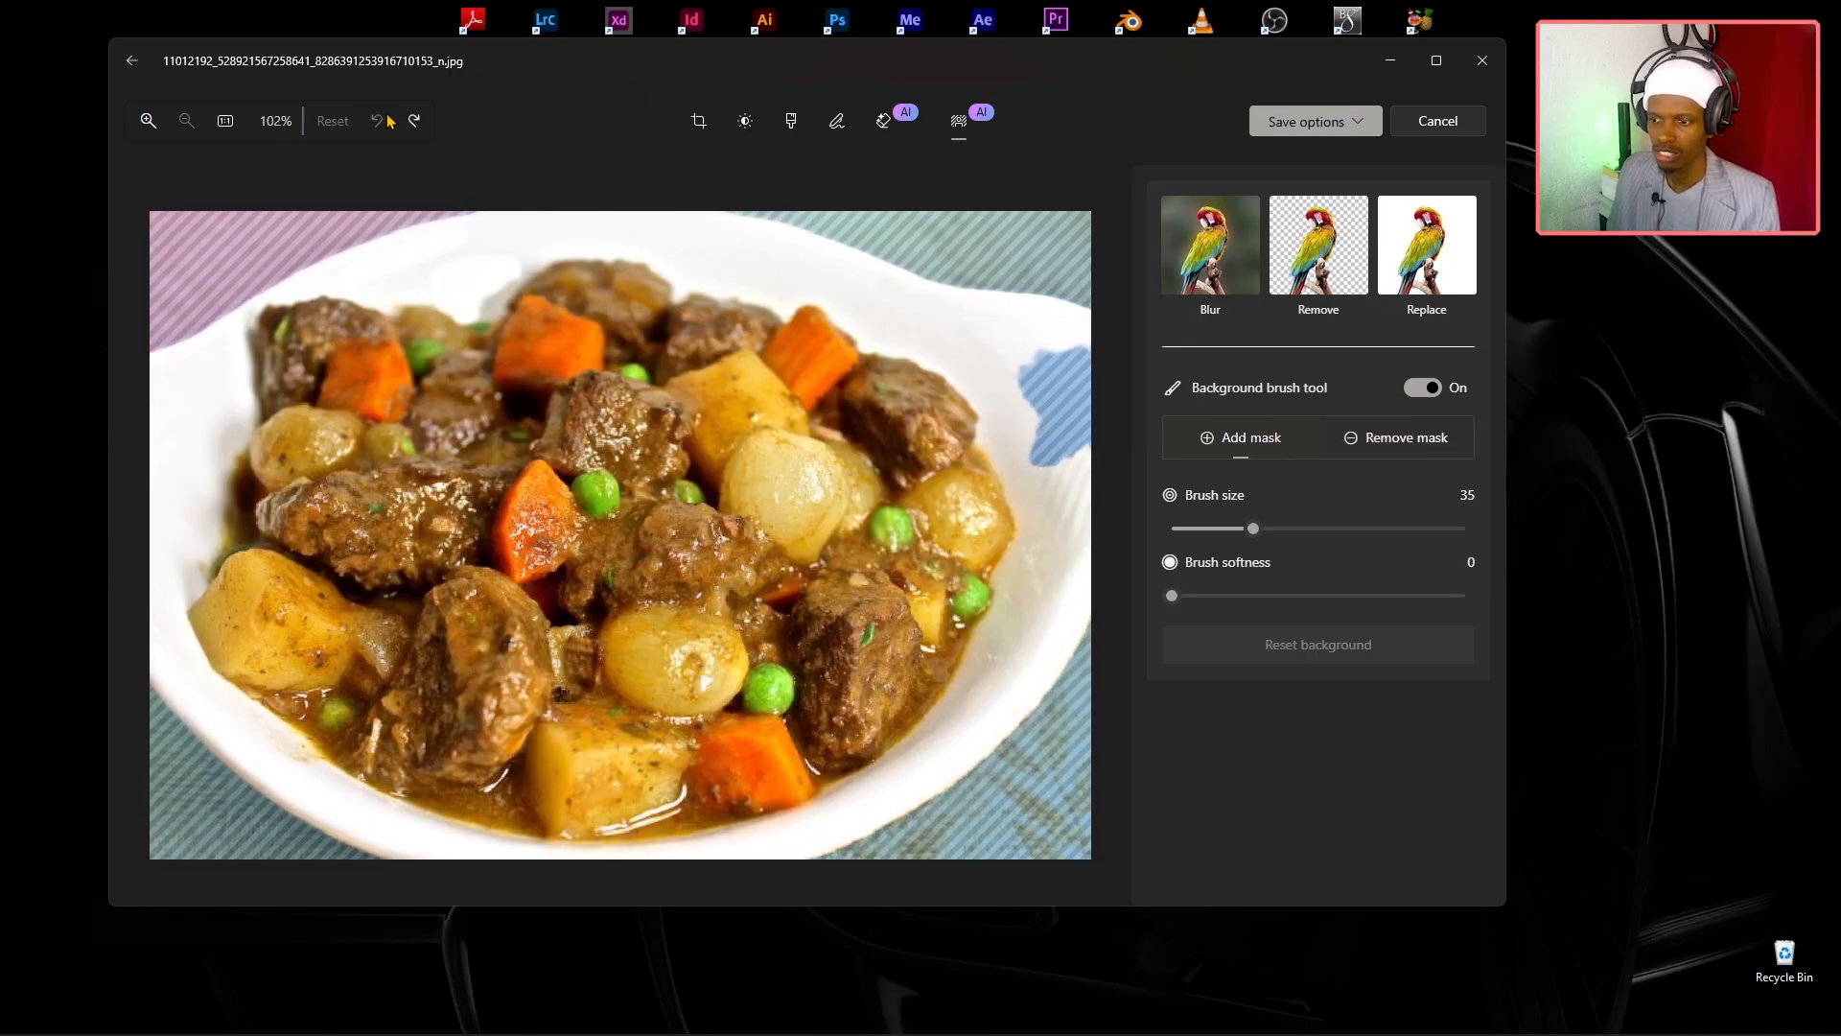
Remove the stray mask patch on the dish's right rim, undoing the first attempt and redoing it at brush size 96 and softness 0.
left_click(1406, 447)
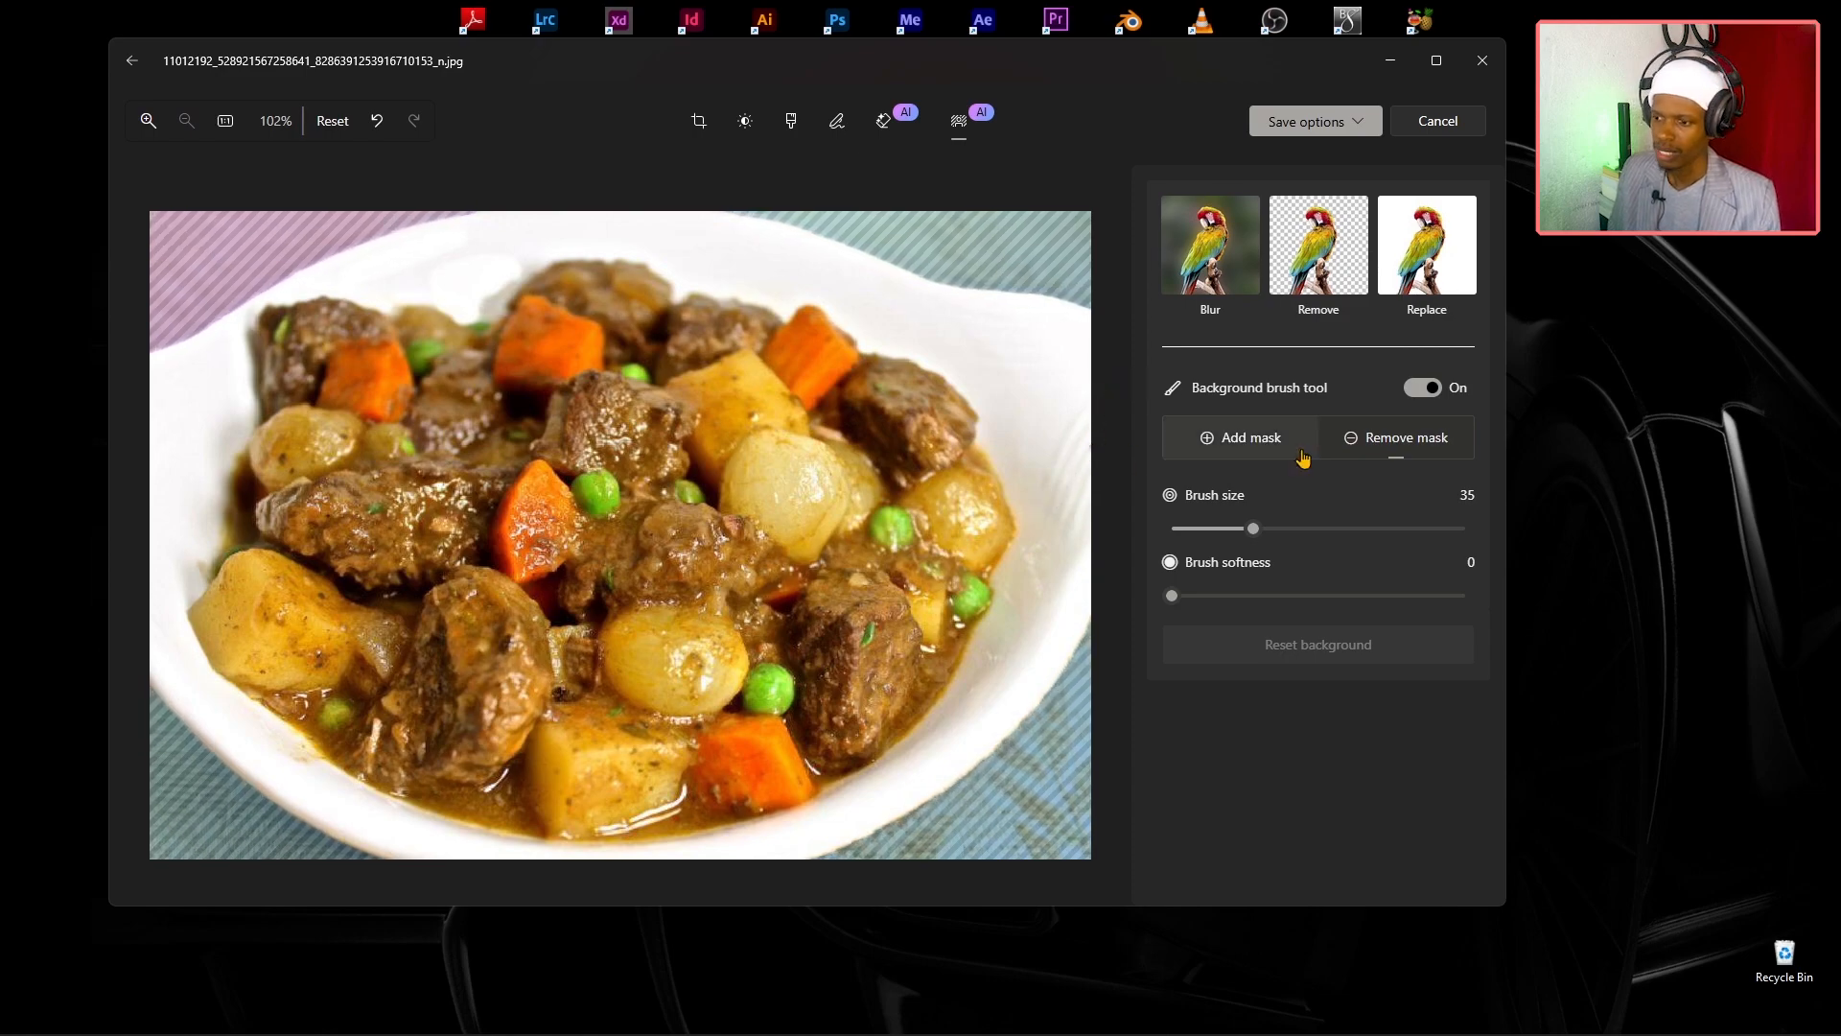
left_click(378, 122)
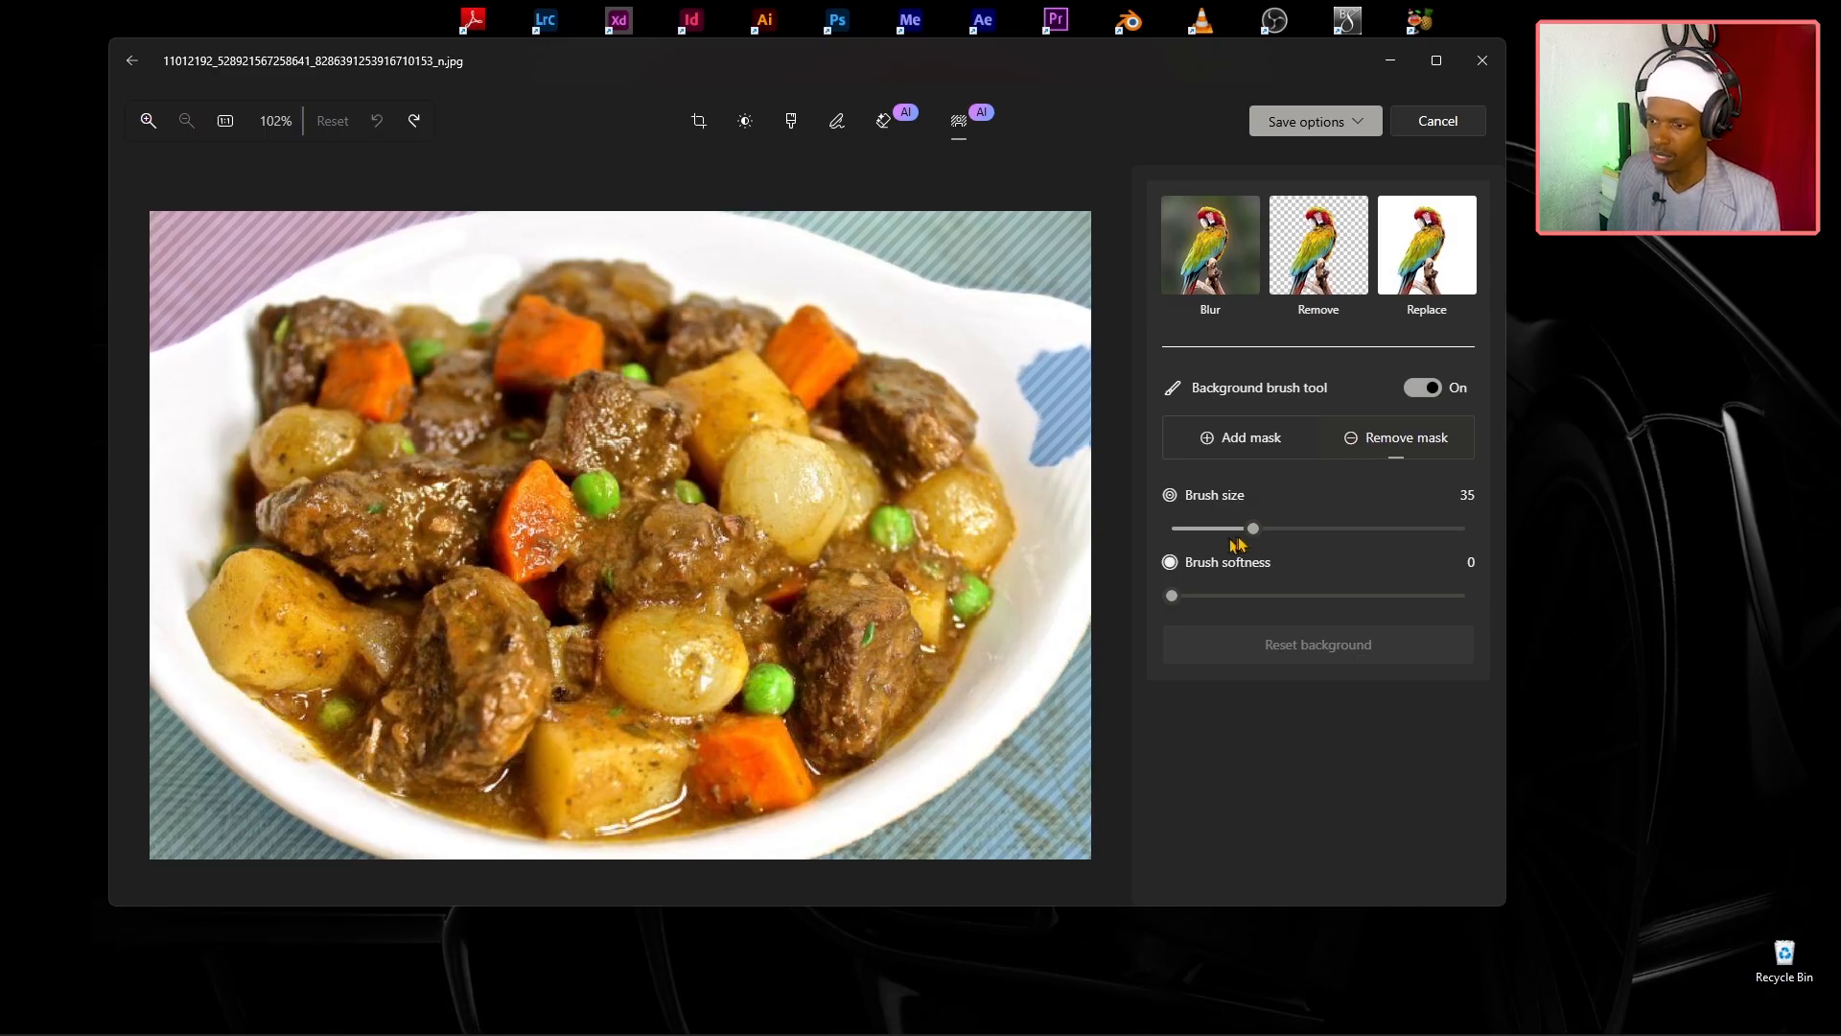
mouse_move(1252, 527)
left_mouse_down()
mouse_move(1424, 546)
mouse_move(1452, 528)
left_mouse_up()
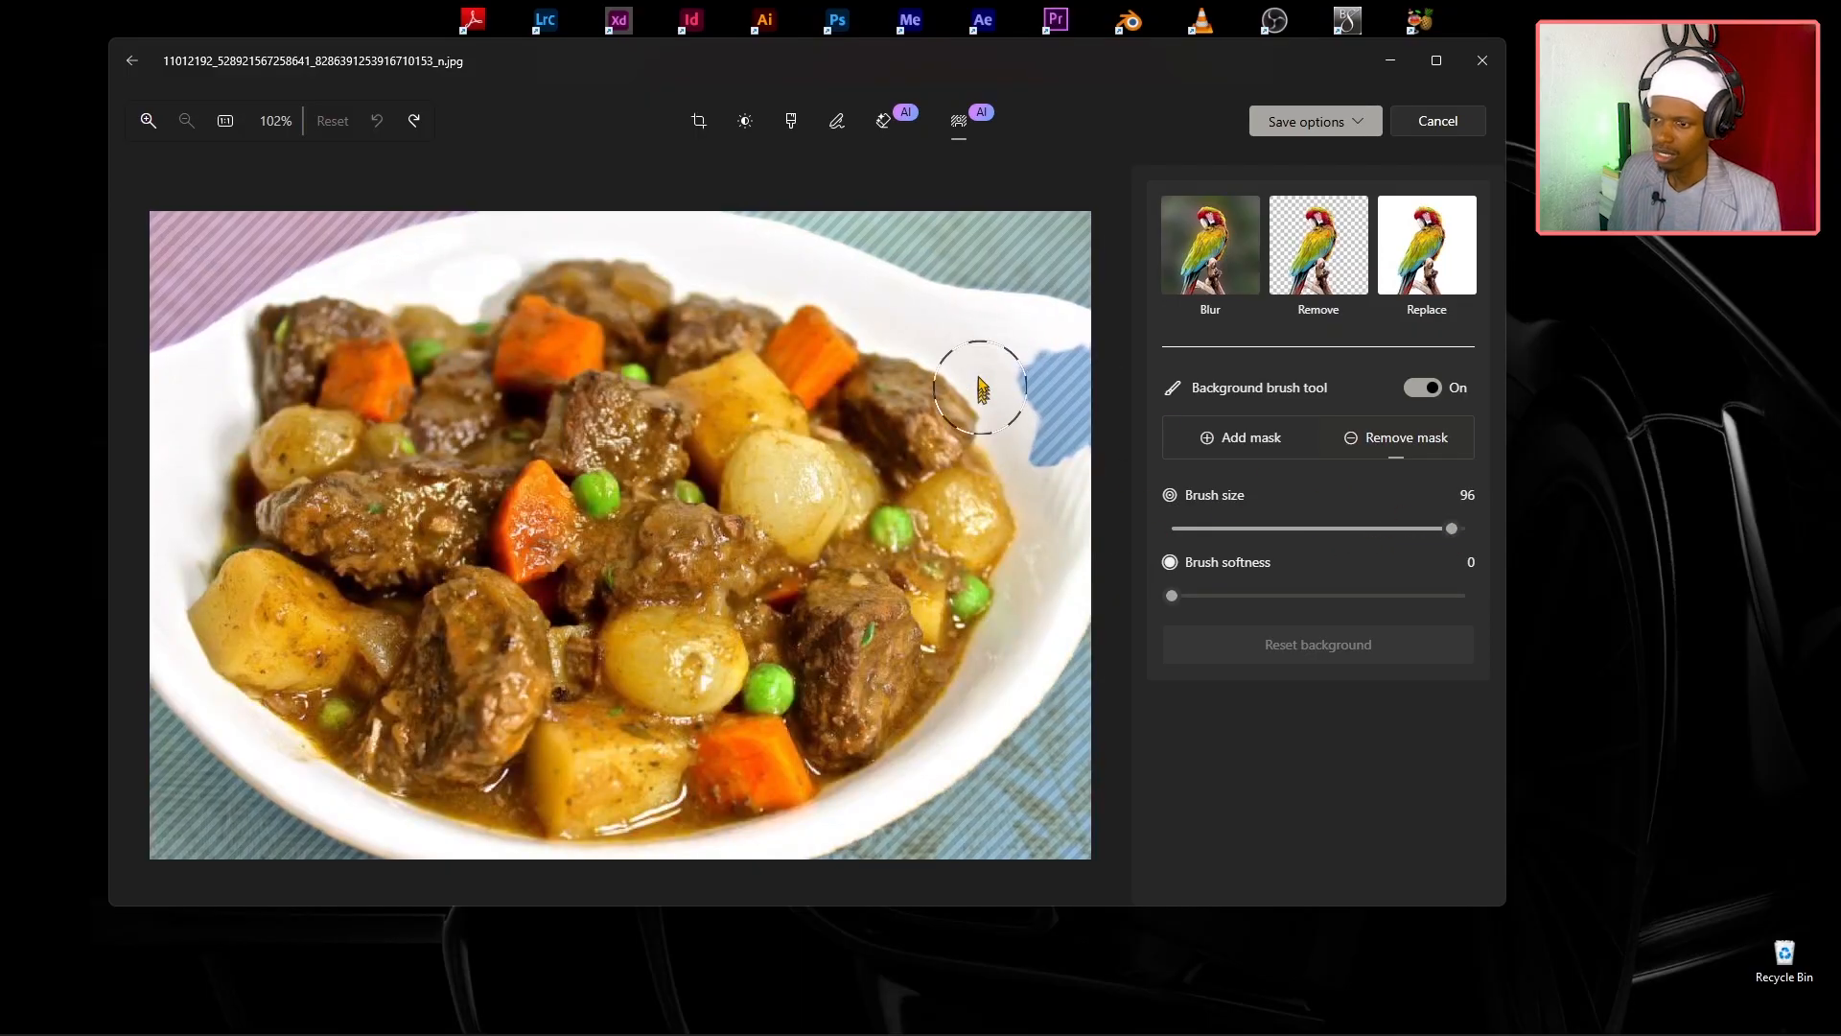
mouse_move(981, 388)
left_mouse_down()
mouse_move(1069, 398)
mouse_move(1049, 464)
left_mouse_up()
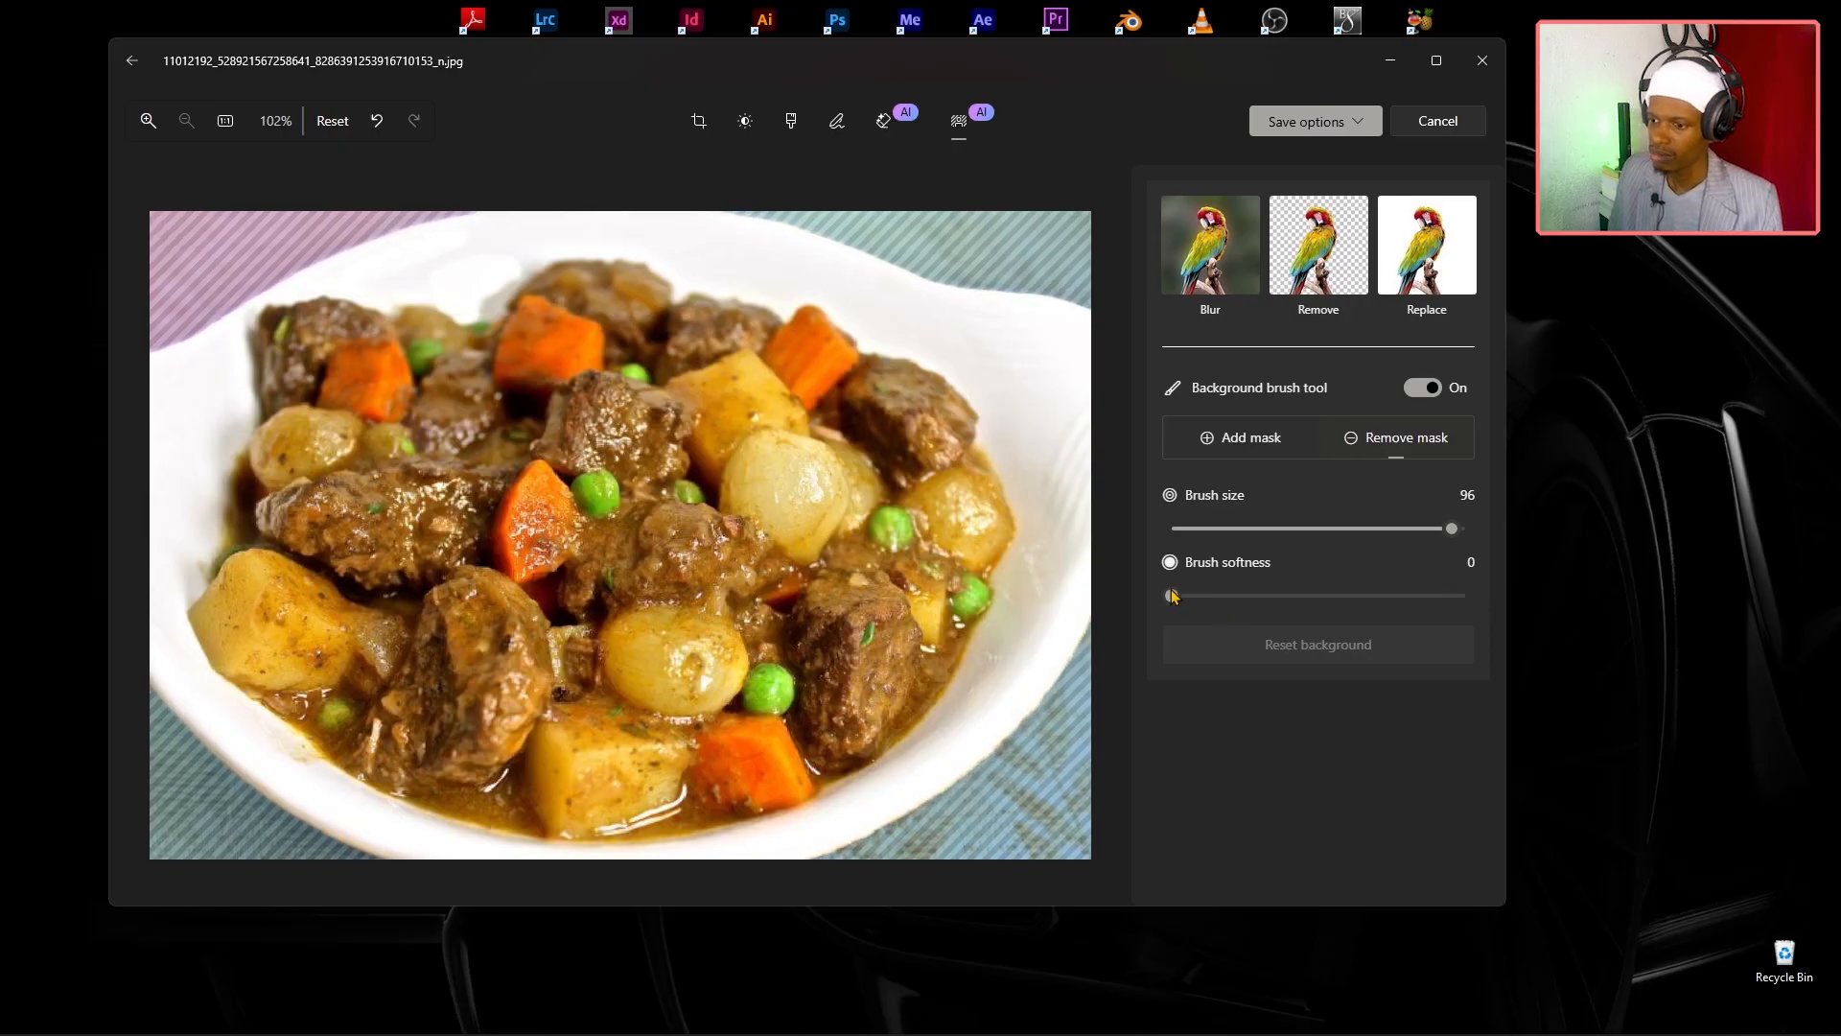
mouse_move(1172, 595)
left_mouse_down()
mouse_move(1414, 602)
mouse_move(1172, 605)
left_mouse_up()
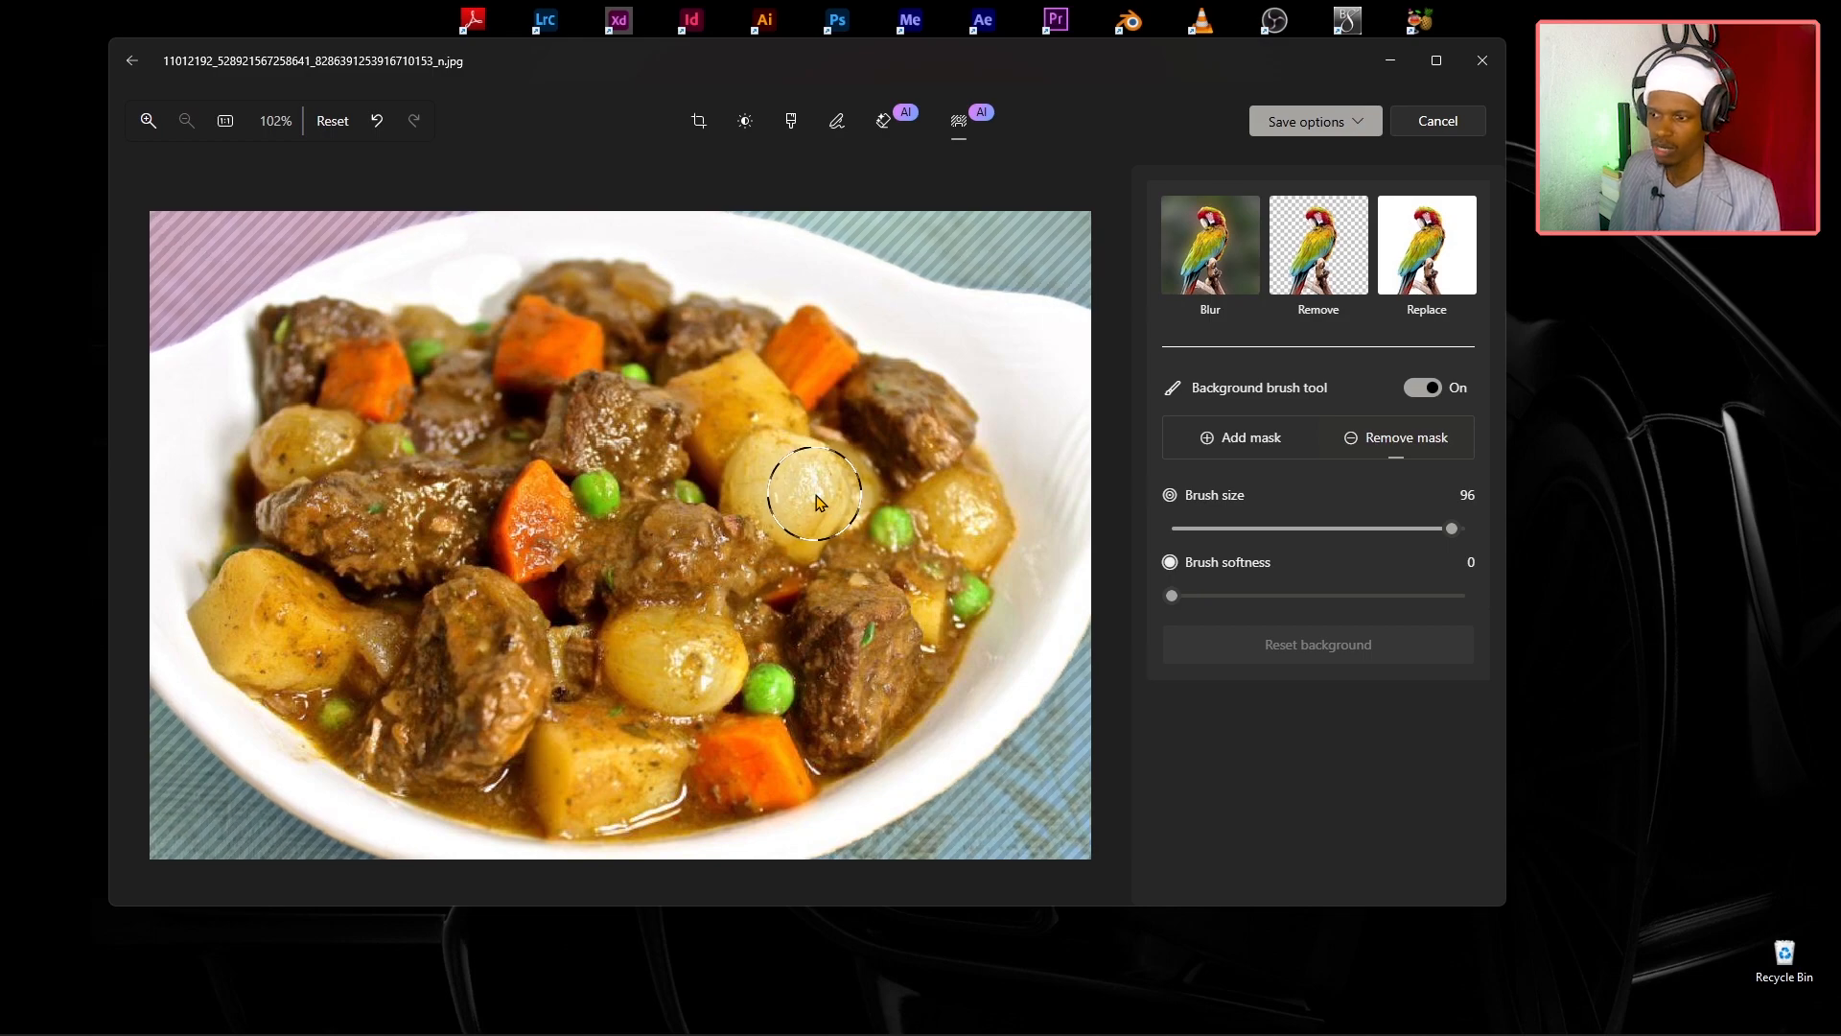
Blur the background, trying an intensity of 94 before lowering it to 6.
left_click(1208, 254)
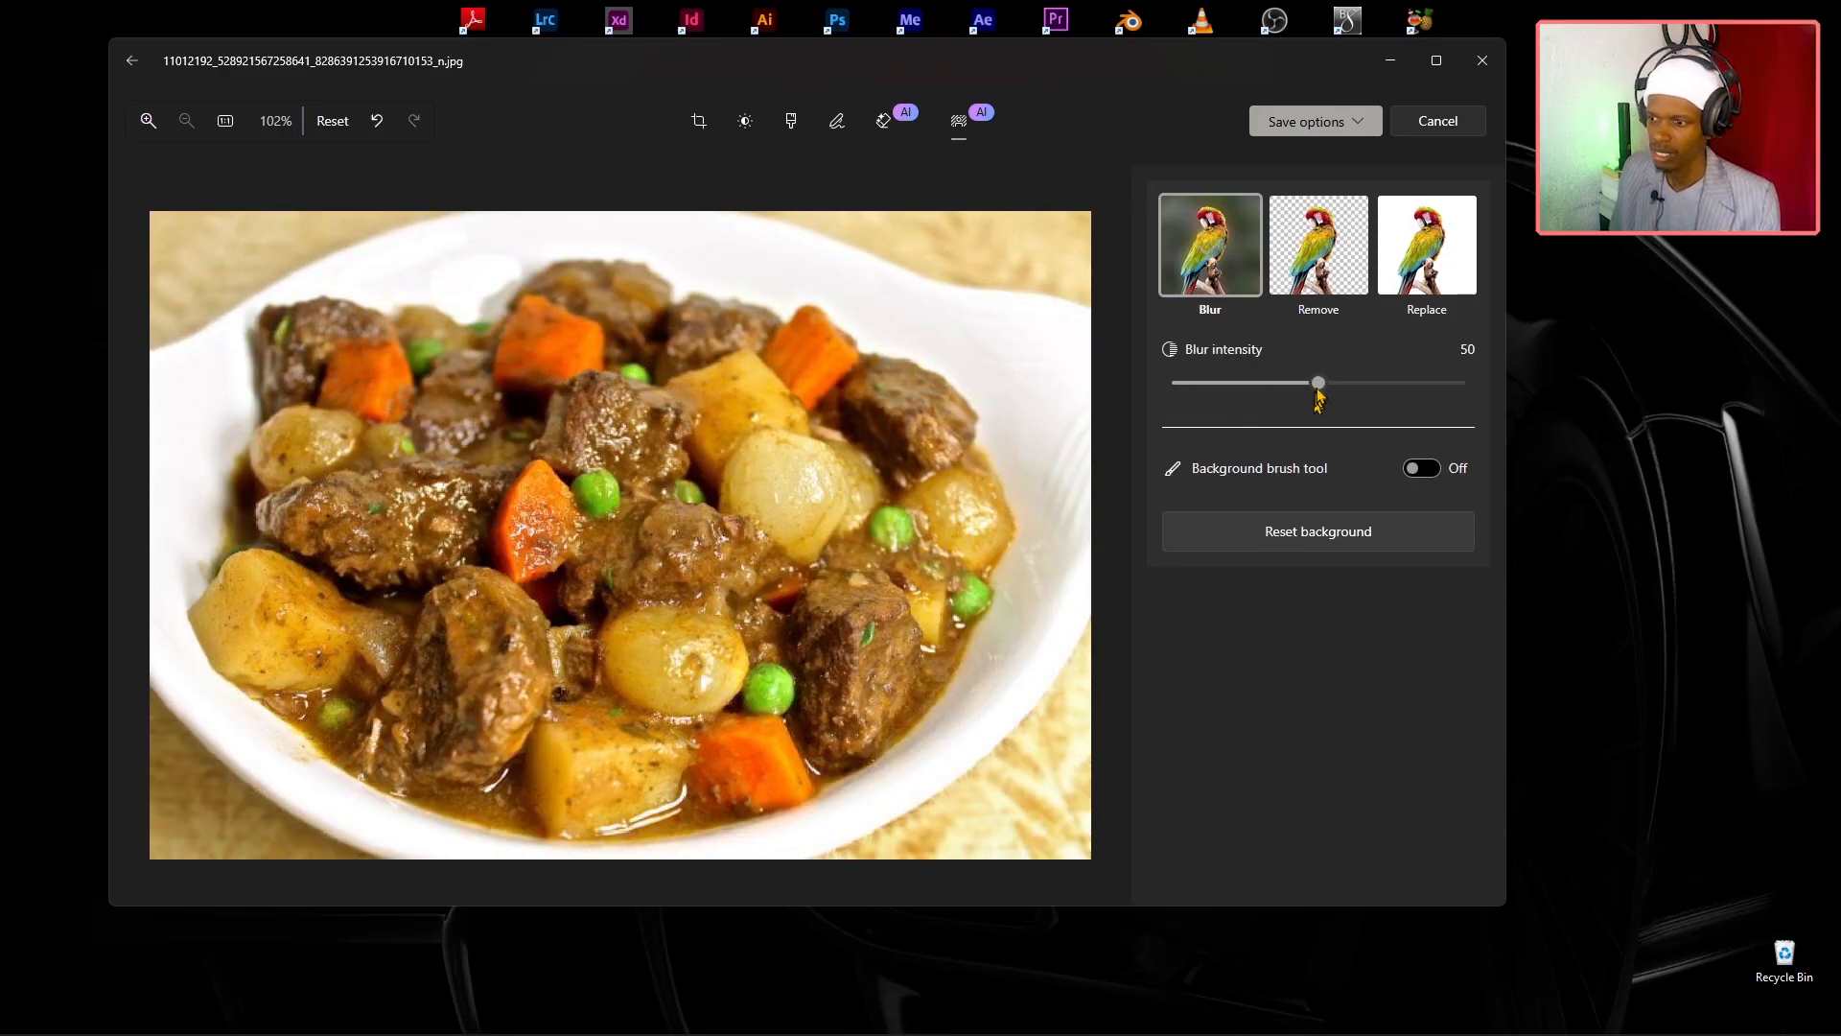
left_click(1317, 385)
left_click_drag(1343, 390, 1436, 389)
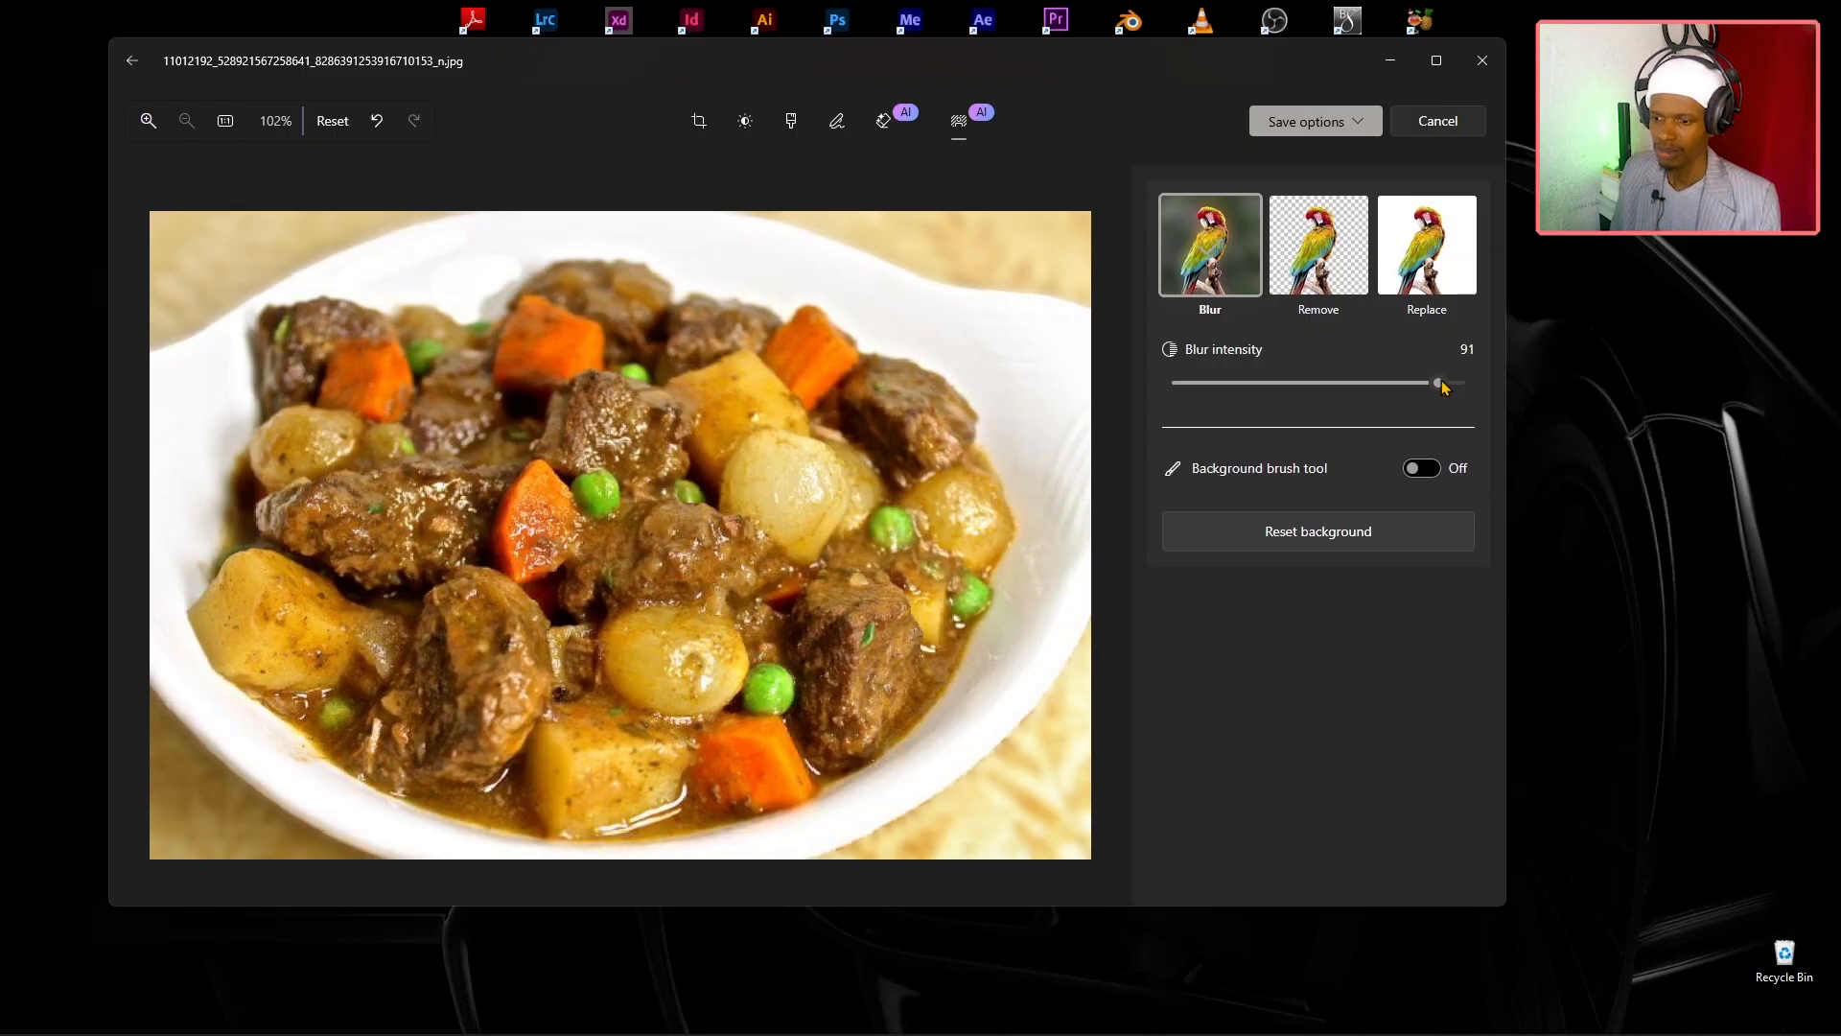
left_click_drag(1444, 387, 1445, 386)
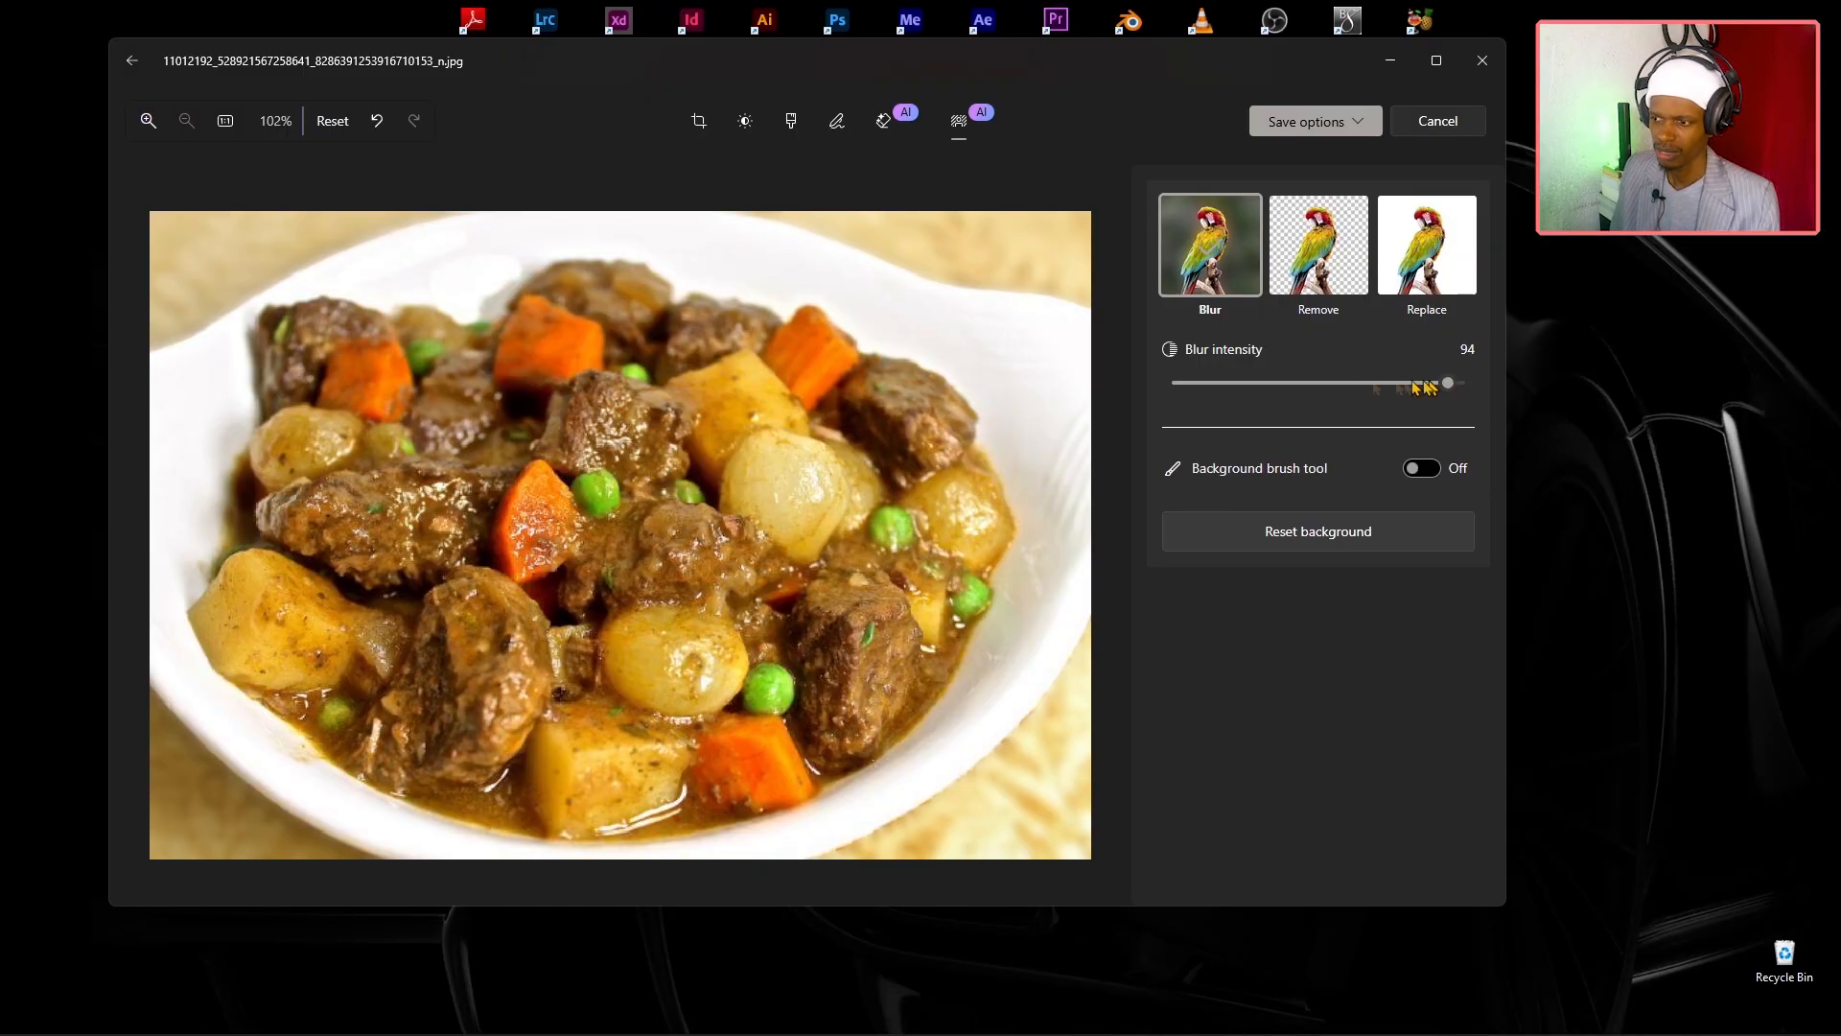
left_click(1190, 384)
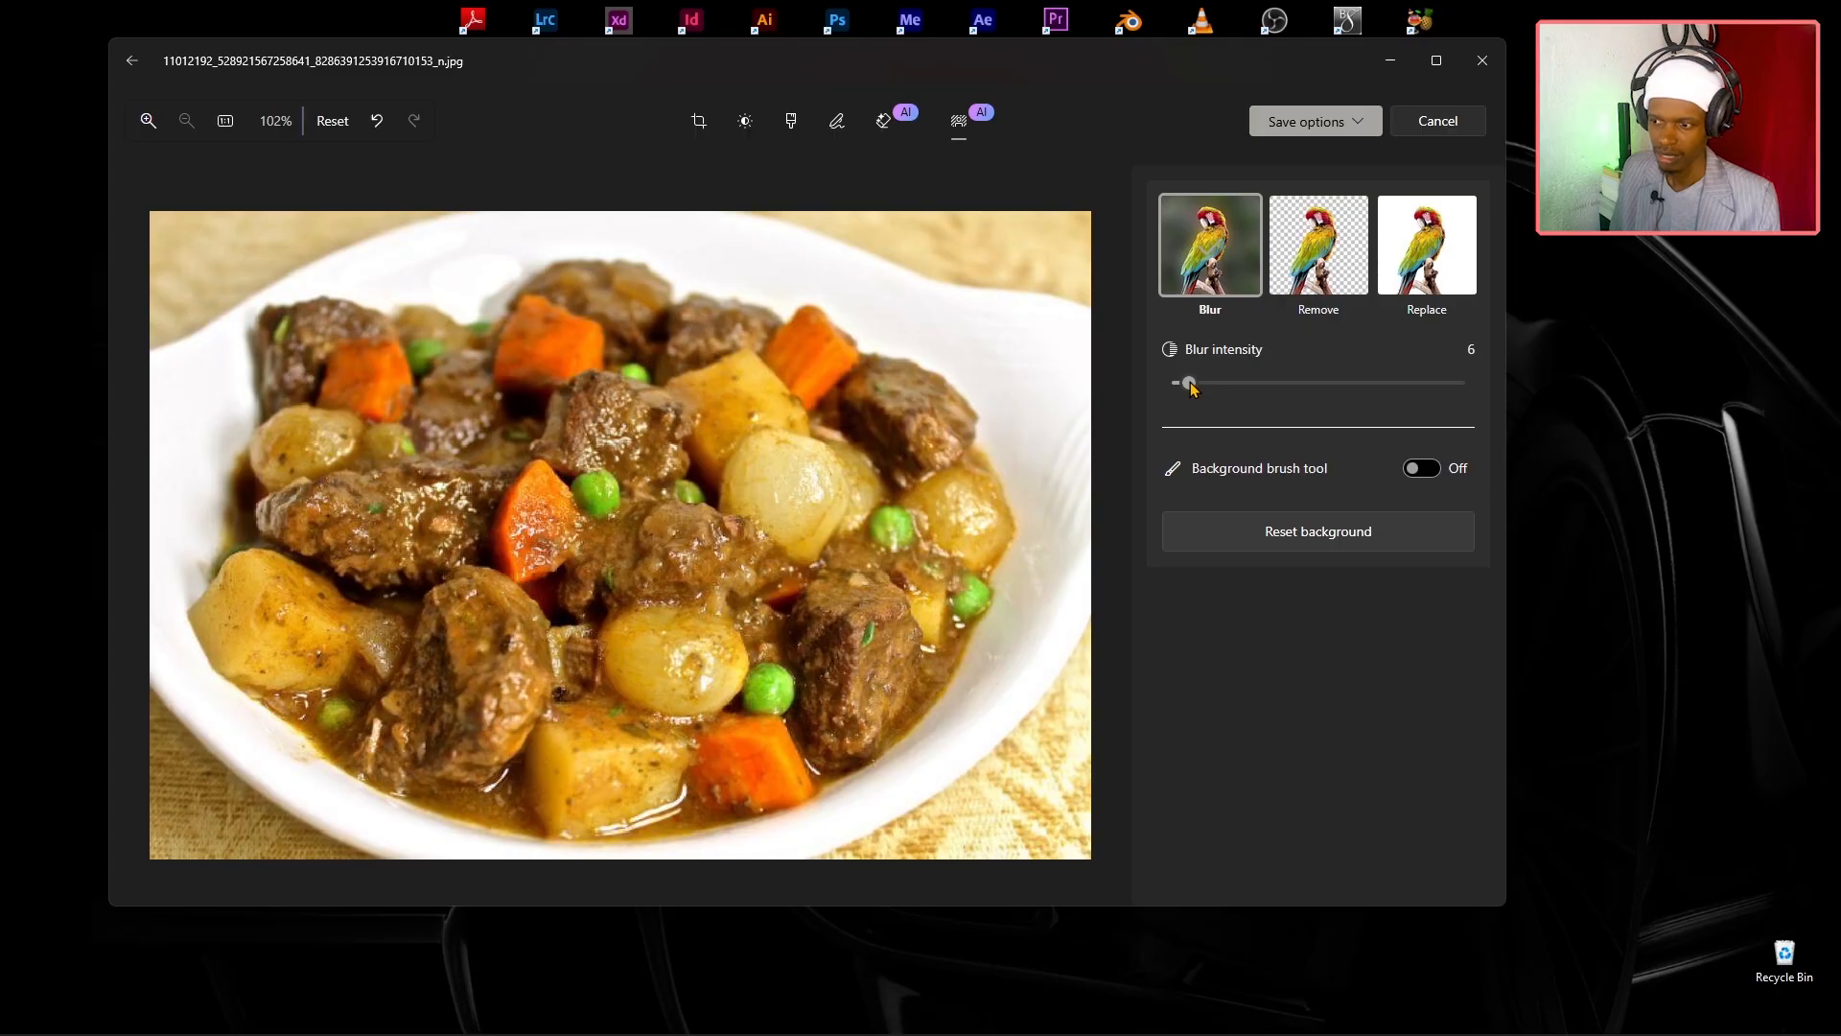
Remove the background around the dish and inspect the cut-out edge.
left_click(1313, 257)
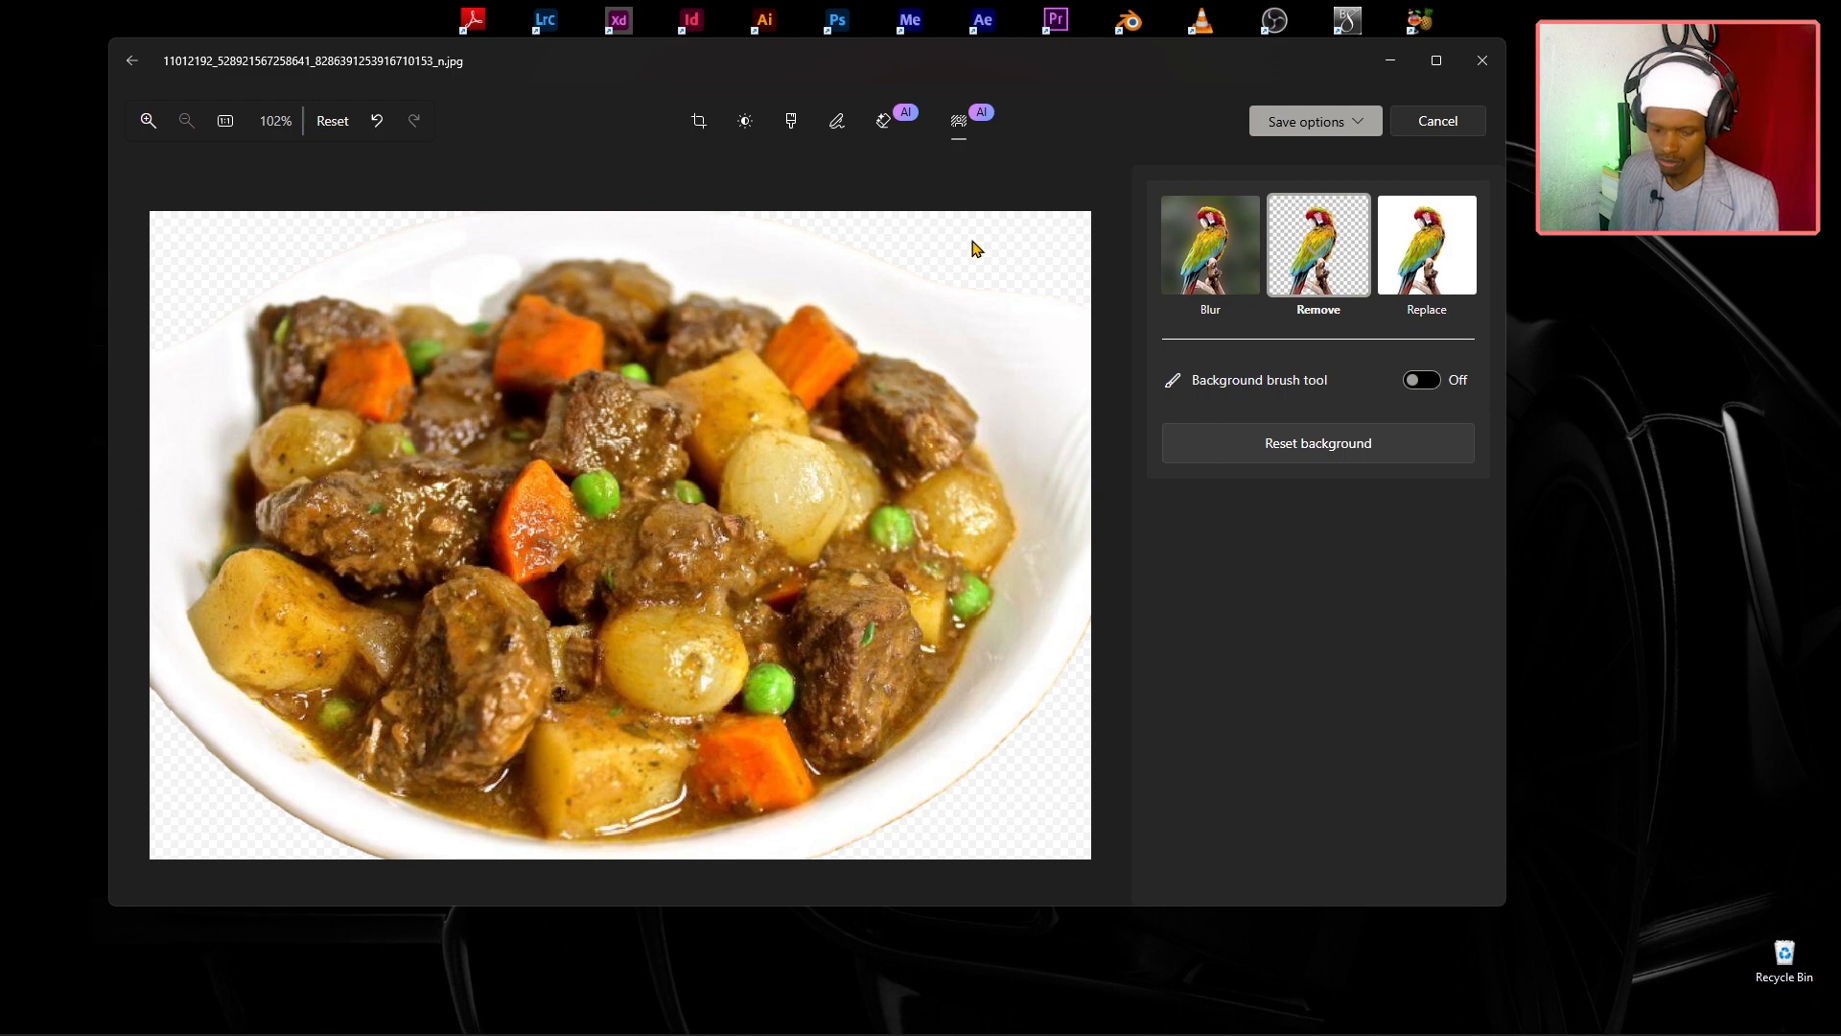
scroll(975, 325, "up", 4)
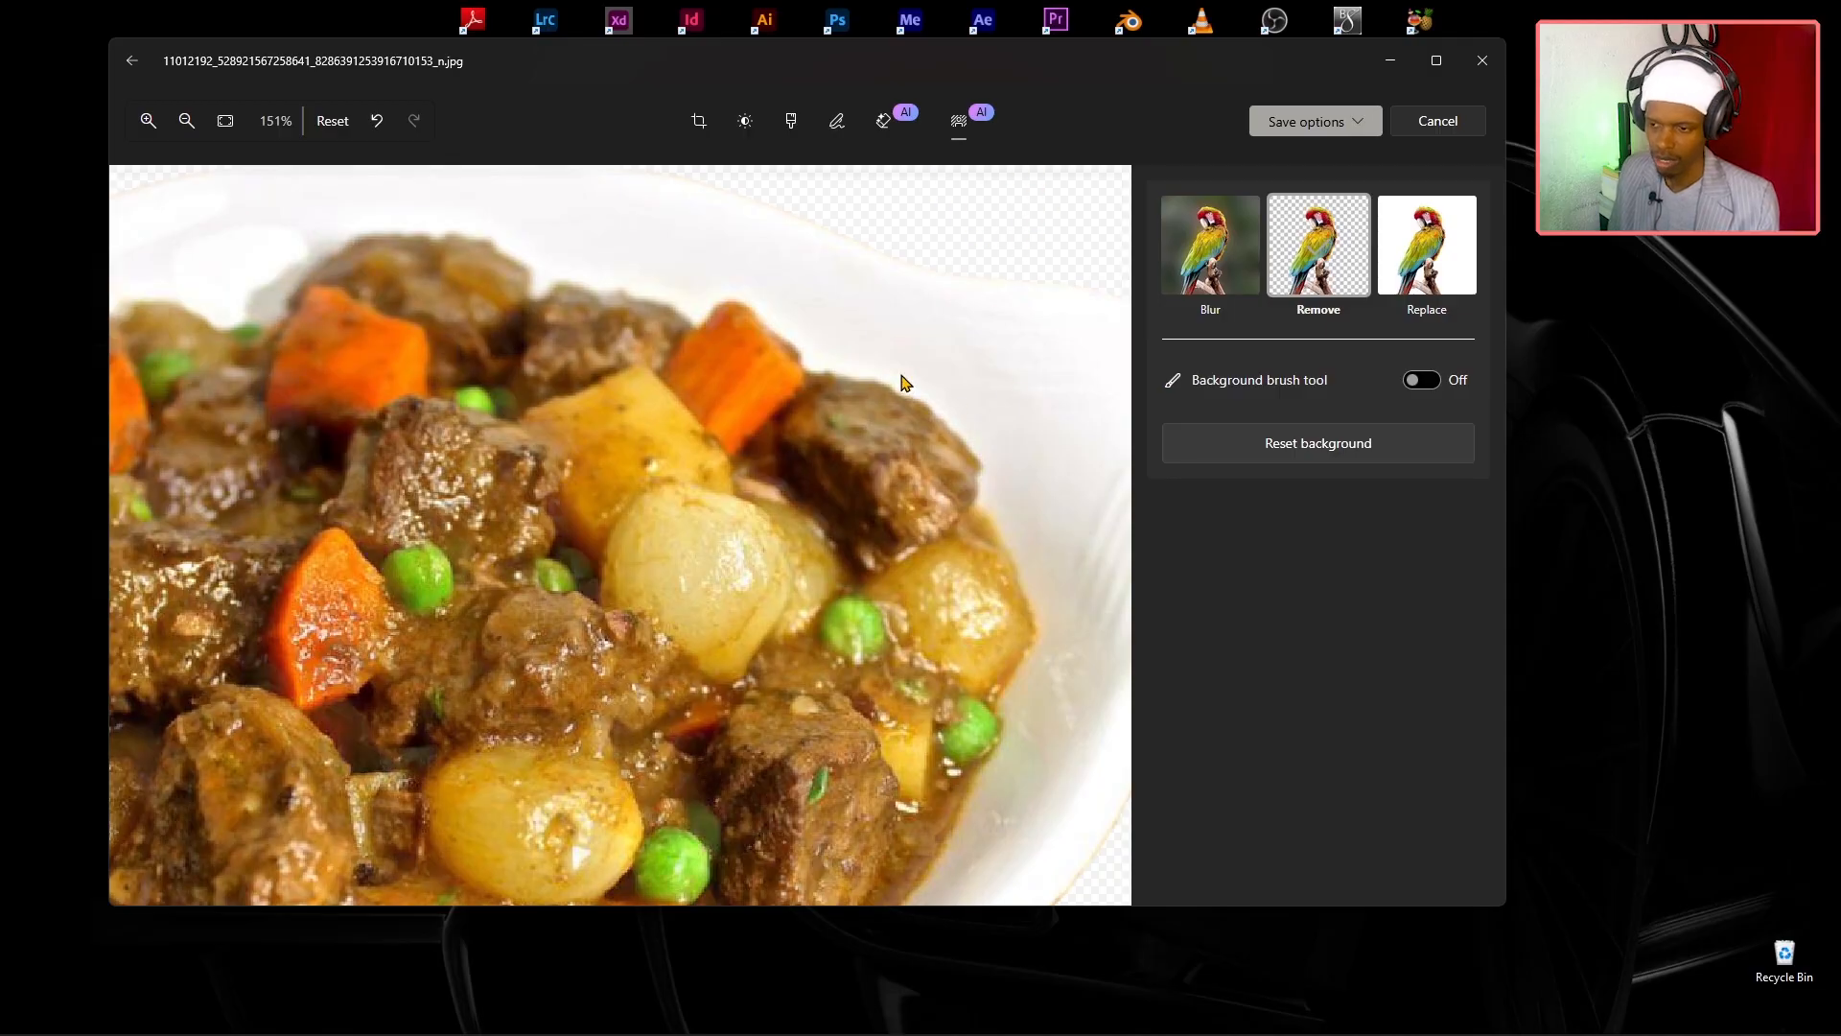
scroll(901, 382, "down", 3)
scroll(902, 381, "down", 1)
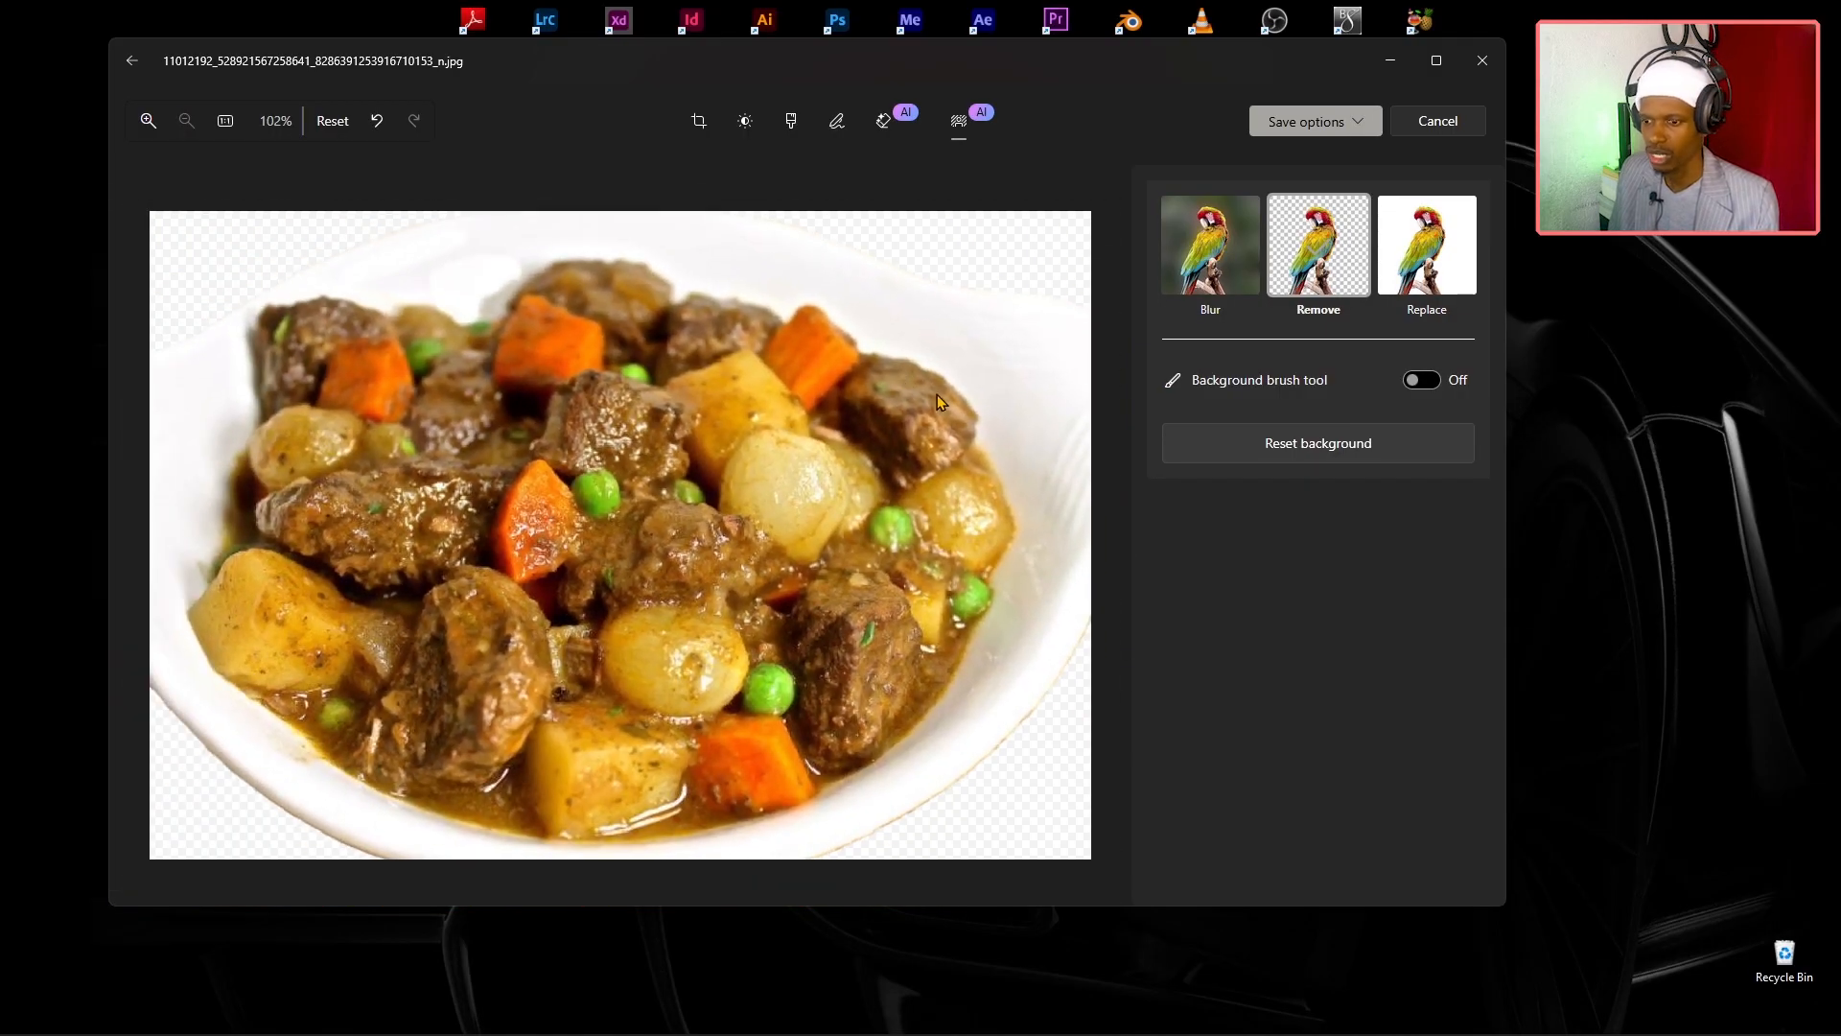
Replace the background with a solid colour, trying red ff3333, yellow ffe033, green 33ff5f and blue 33d3ff before choosing green 33ff33.
left_click(1441, 247)
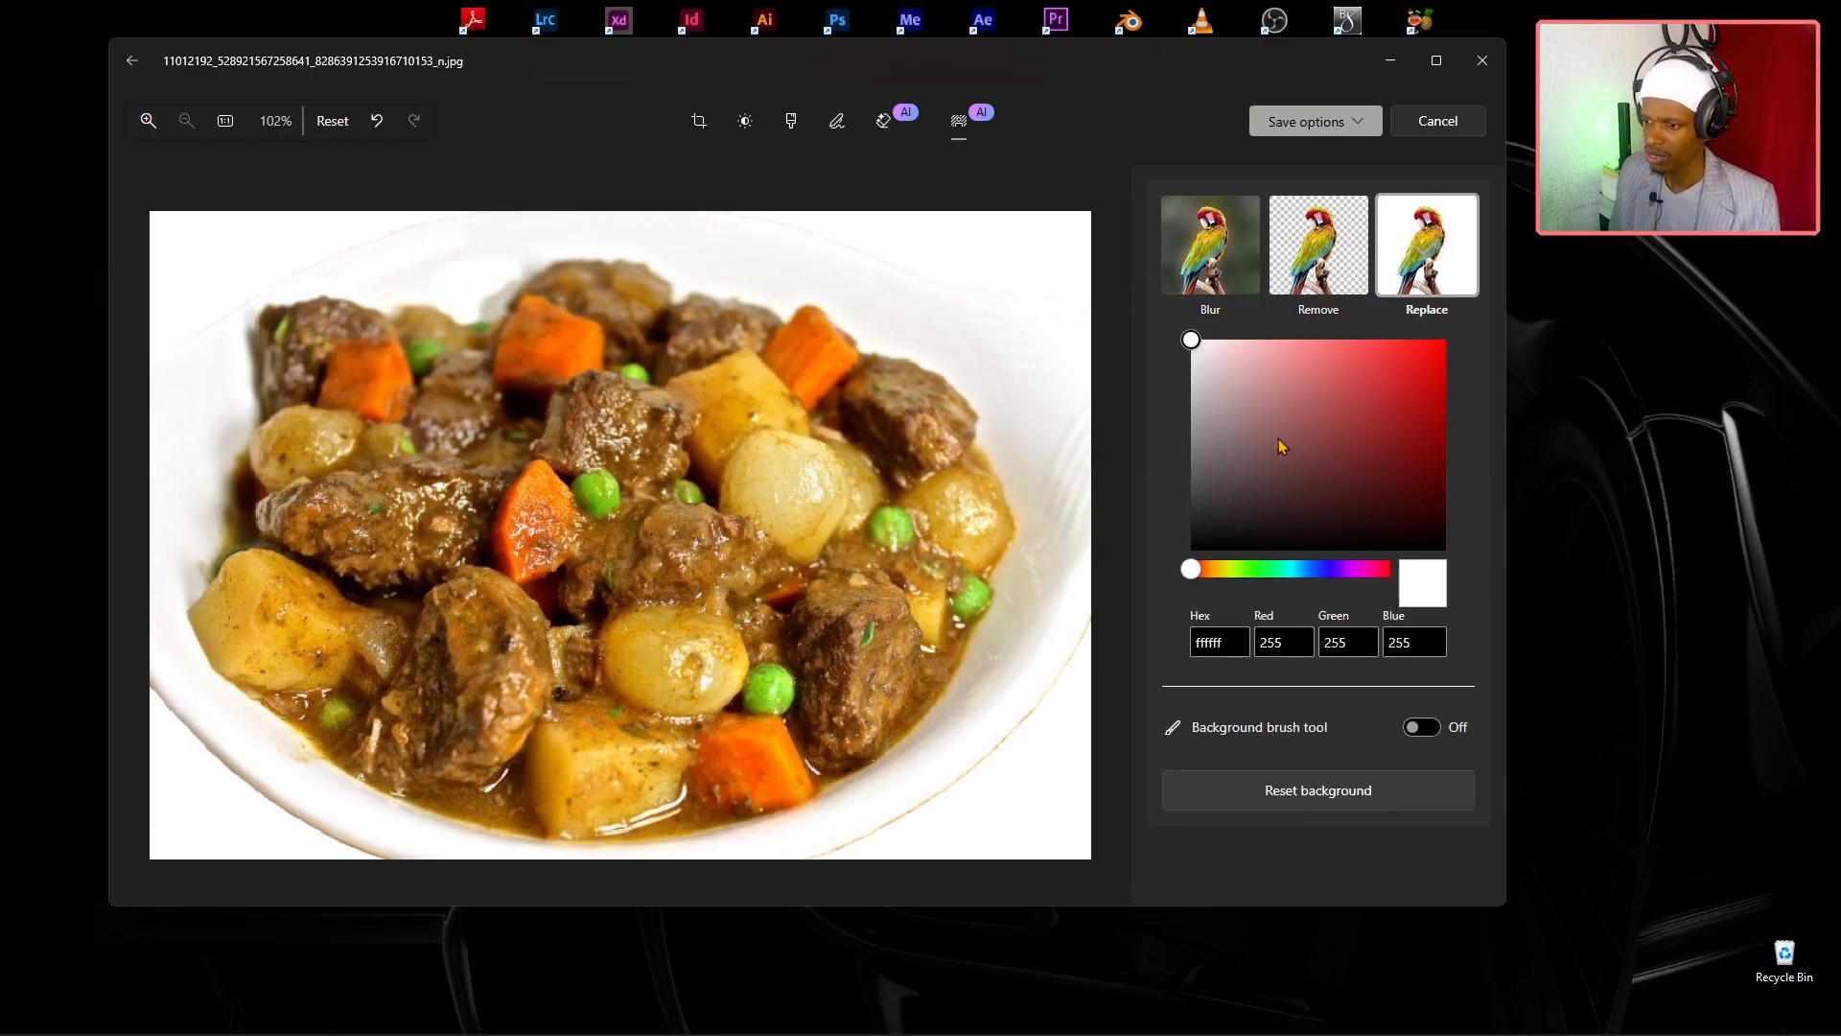
left_click(1396, 338)
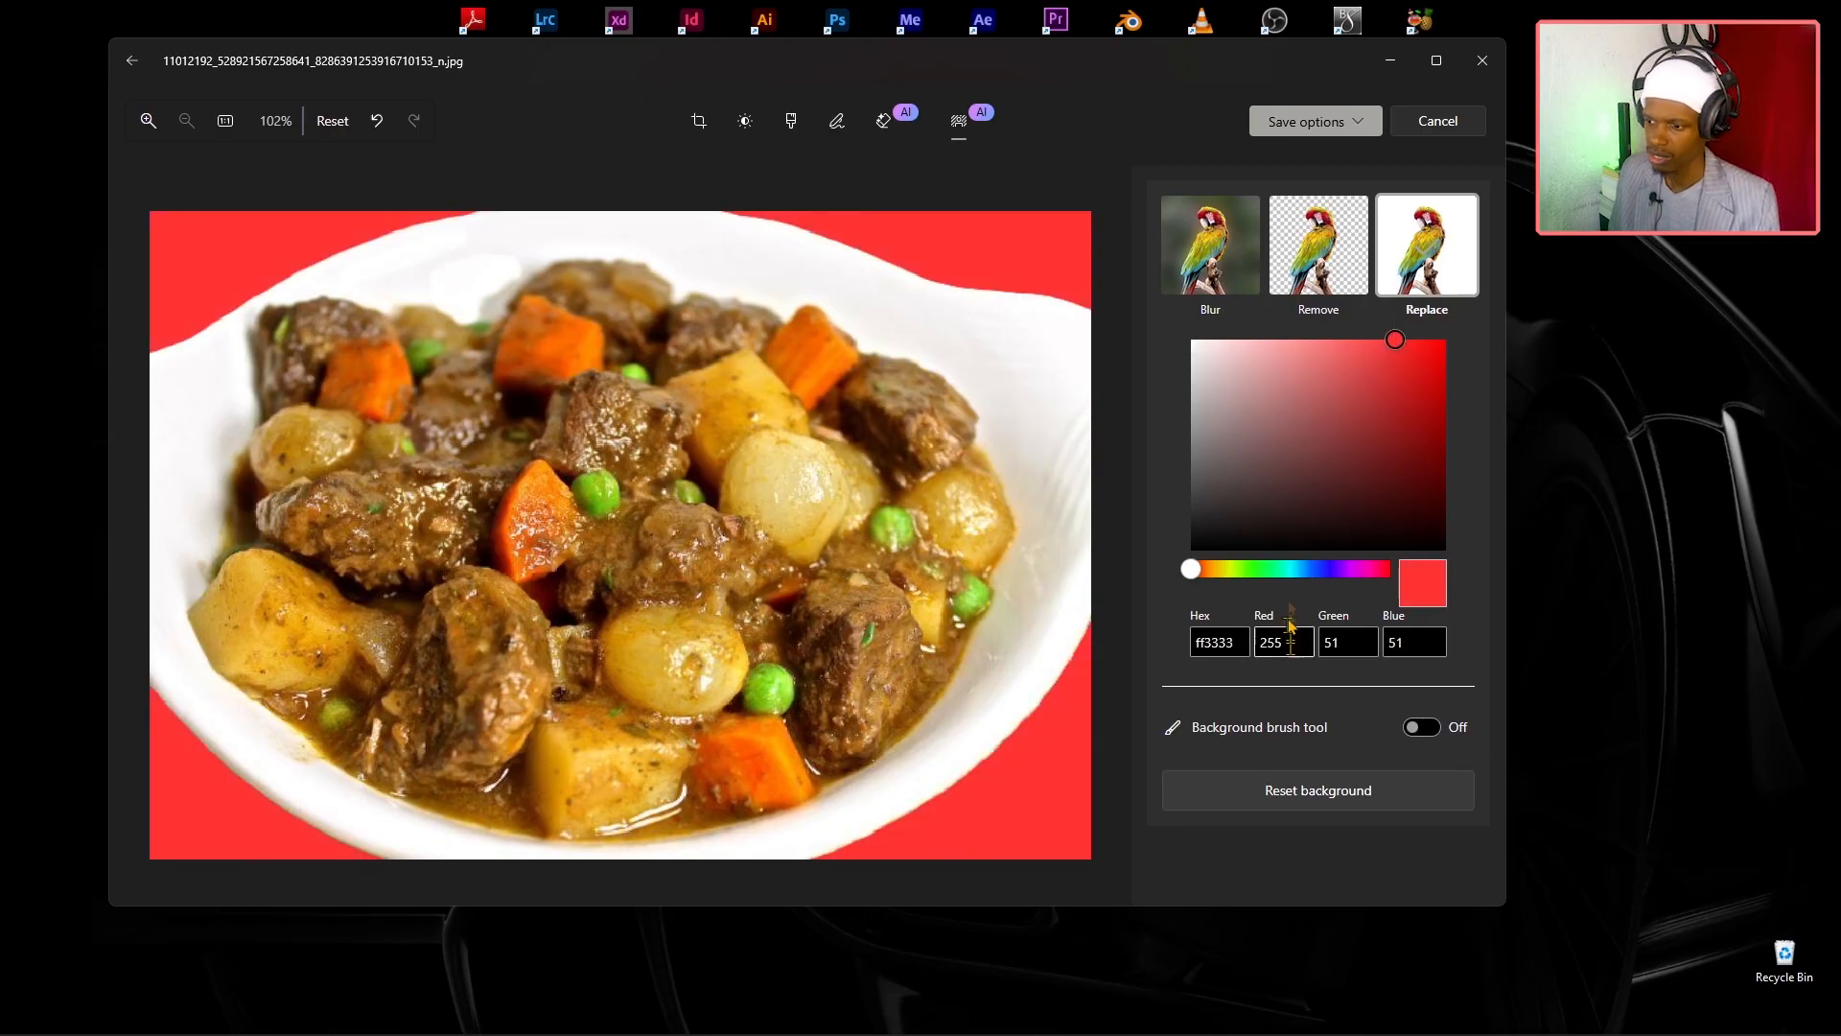
left_click(1221, 572)
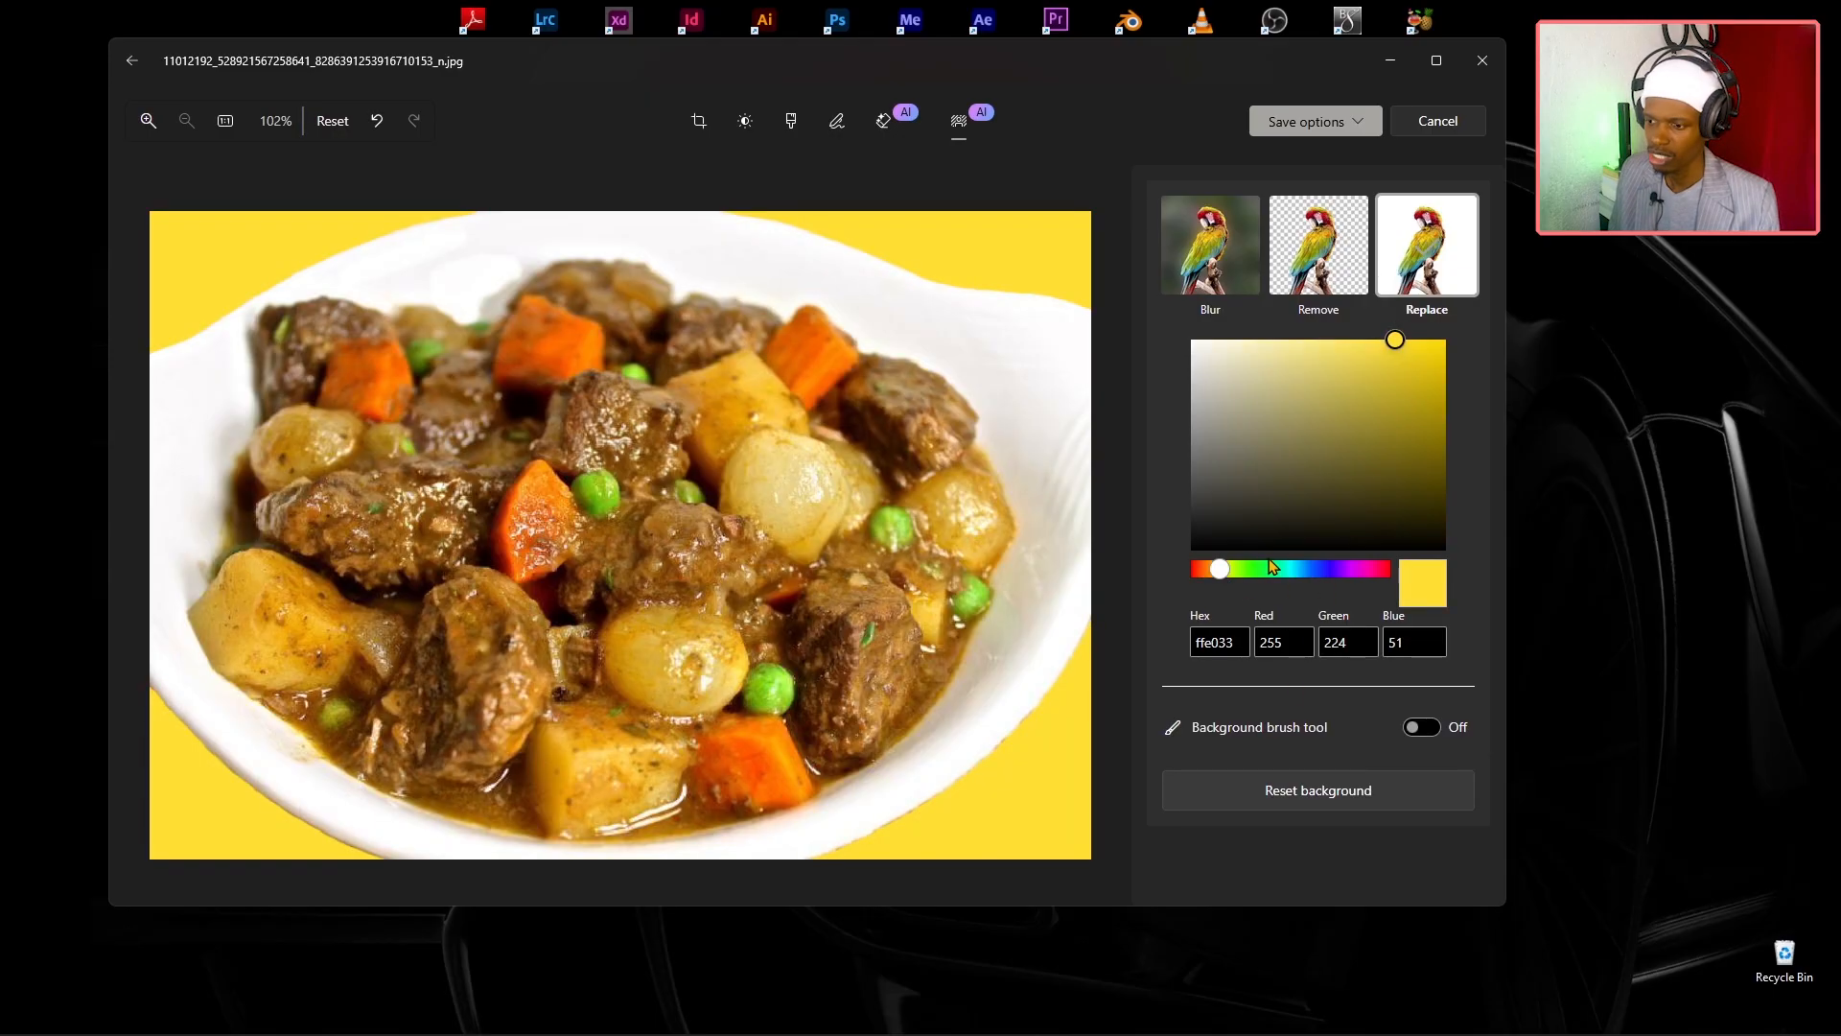
left_click(1266, 569)
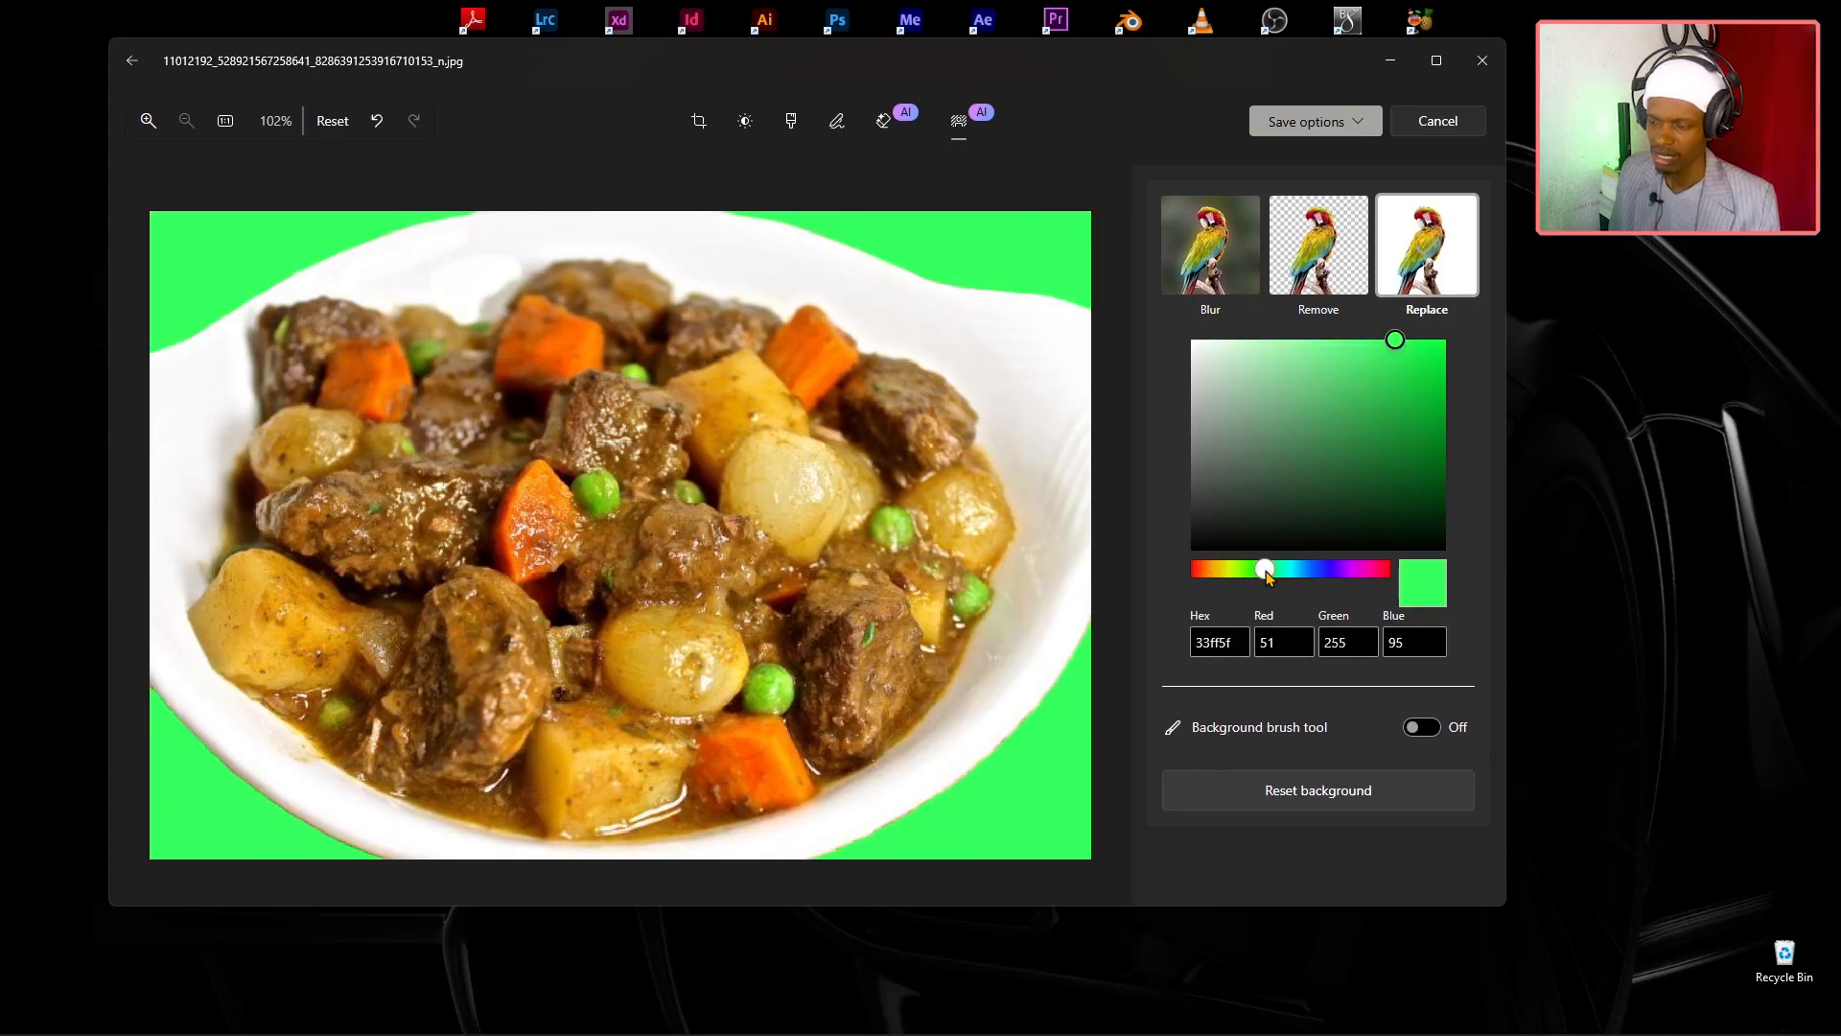
left_click(1301, 574)
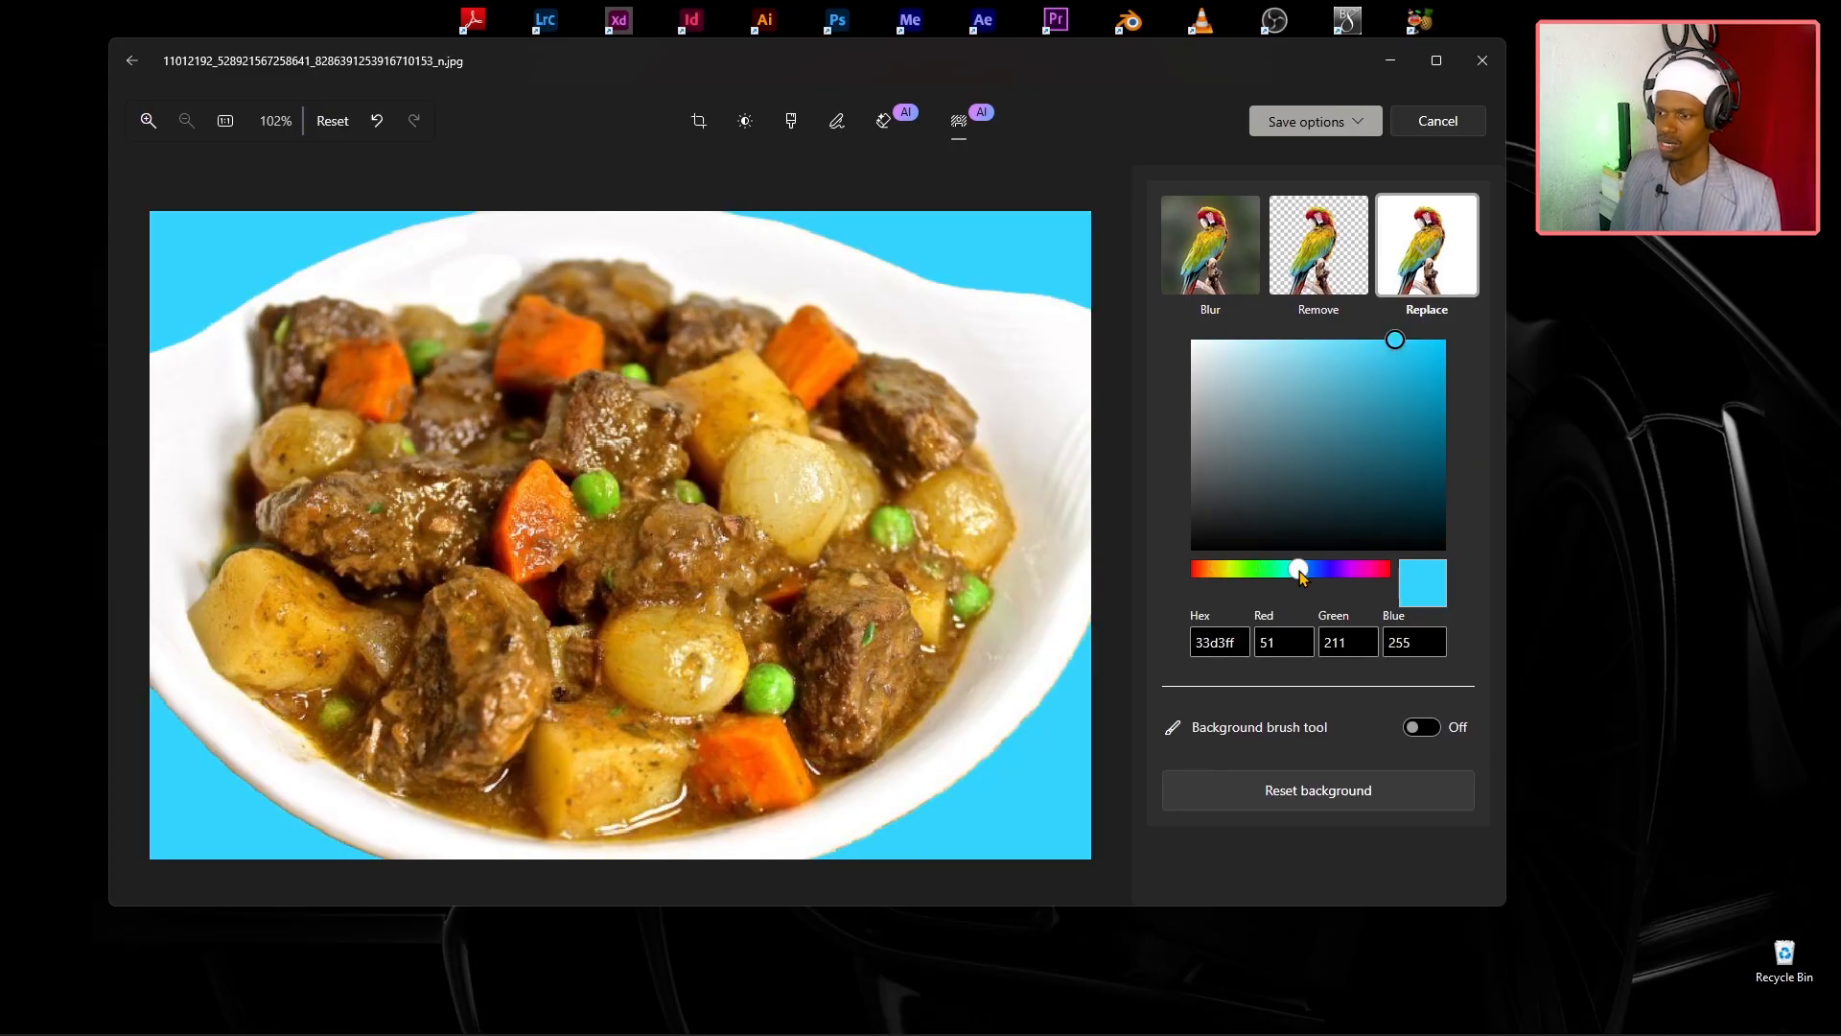
left_click(1259, 573)
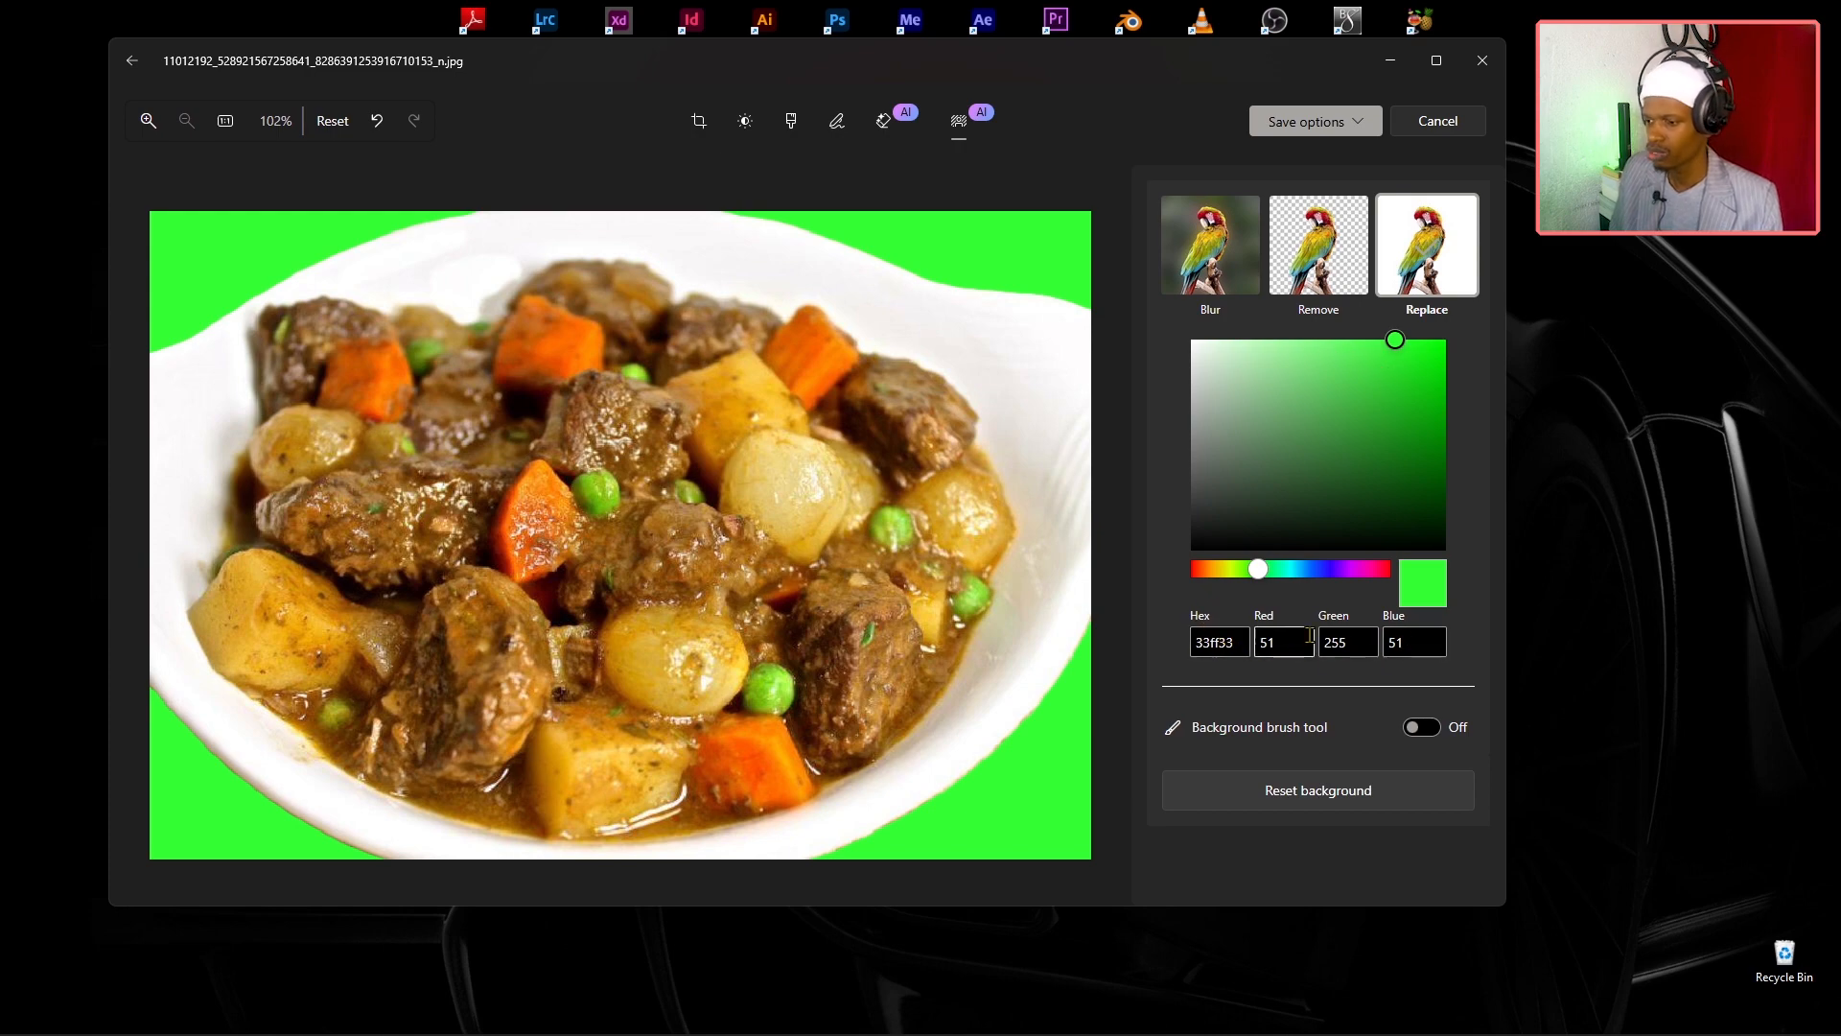
Reset the background edits and replace the background with solid red ff3333.
left_click(1310, 793)
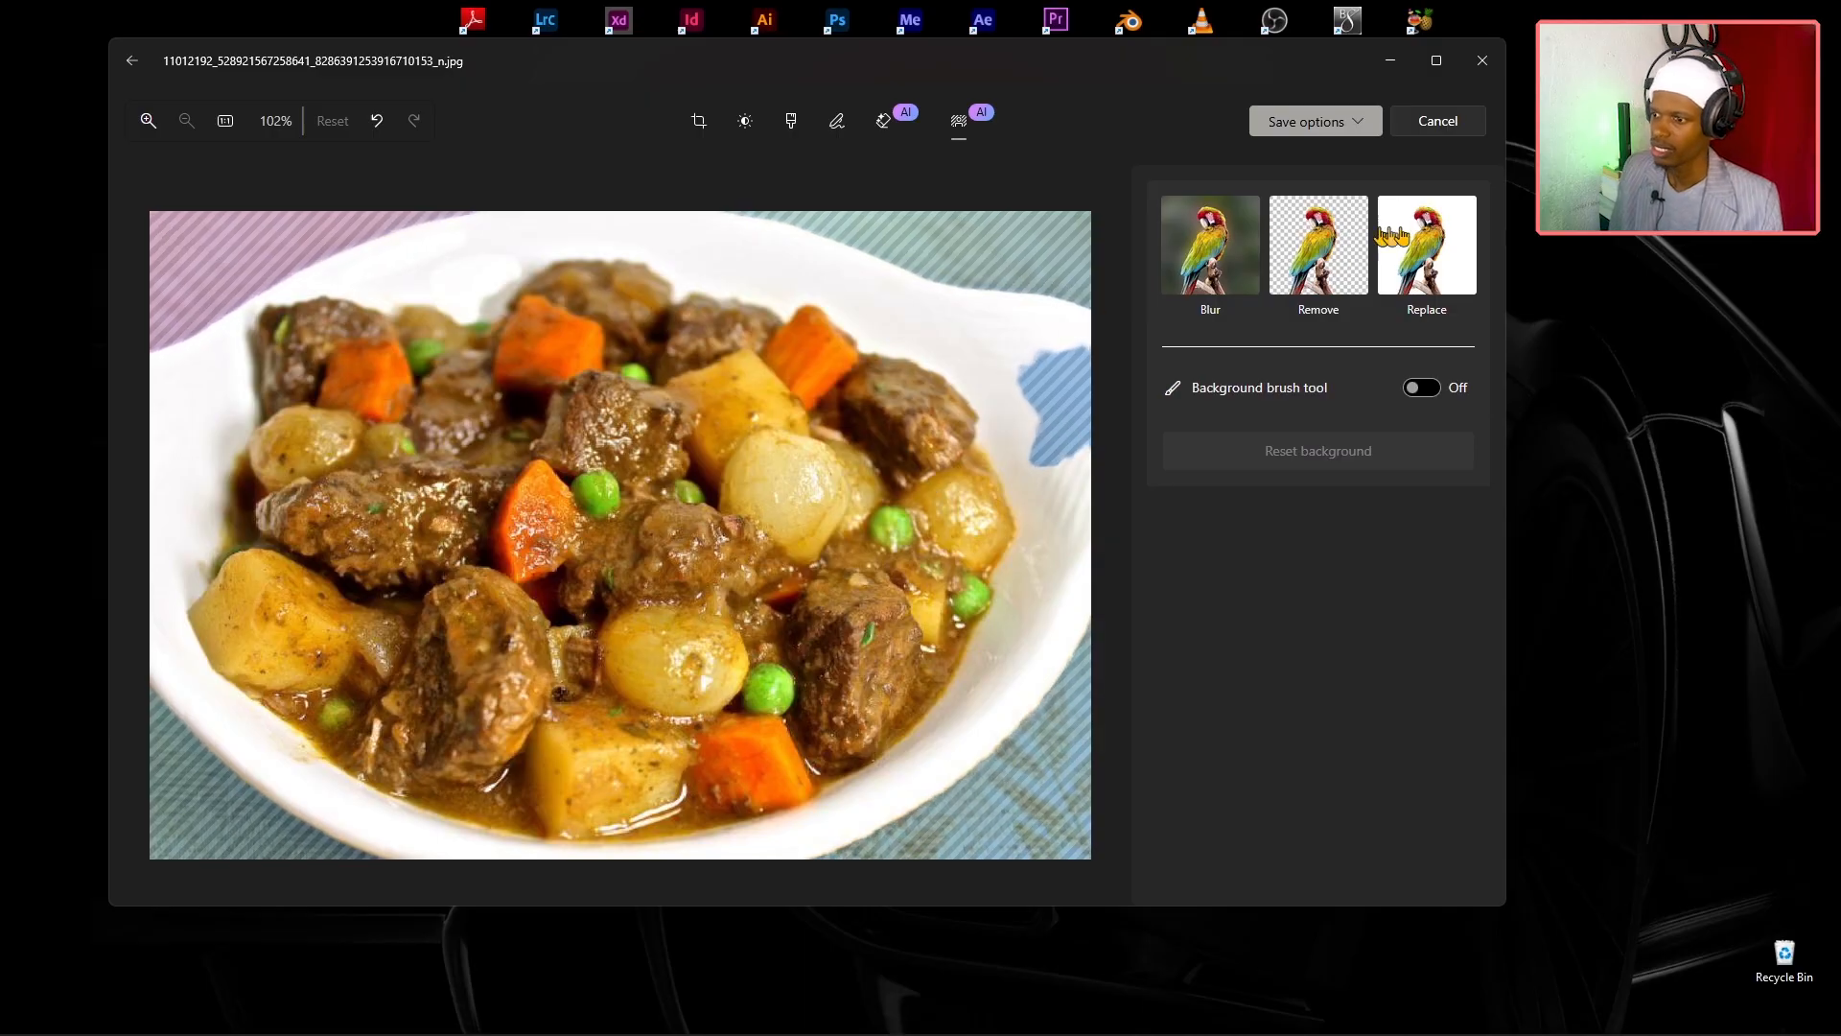
left_click(1423, 243)
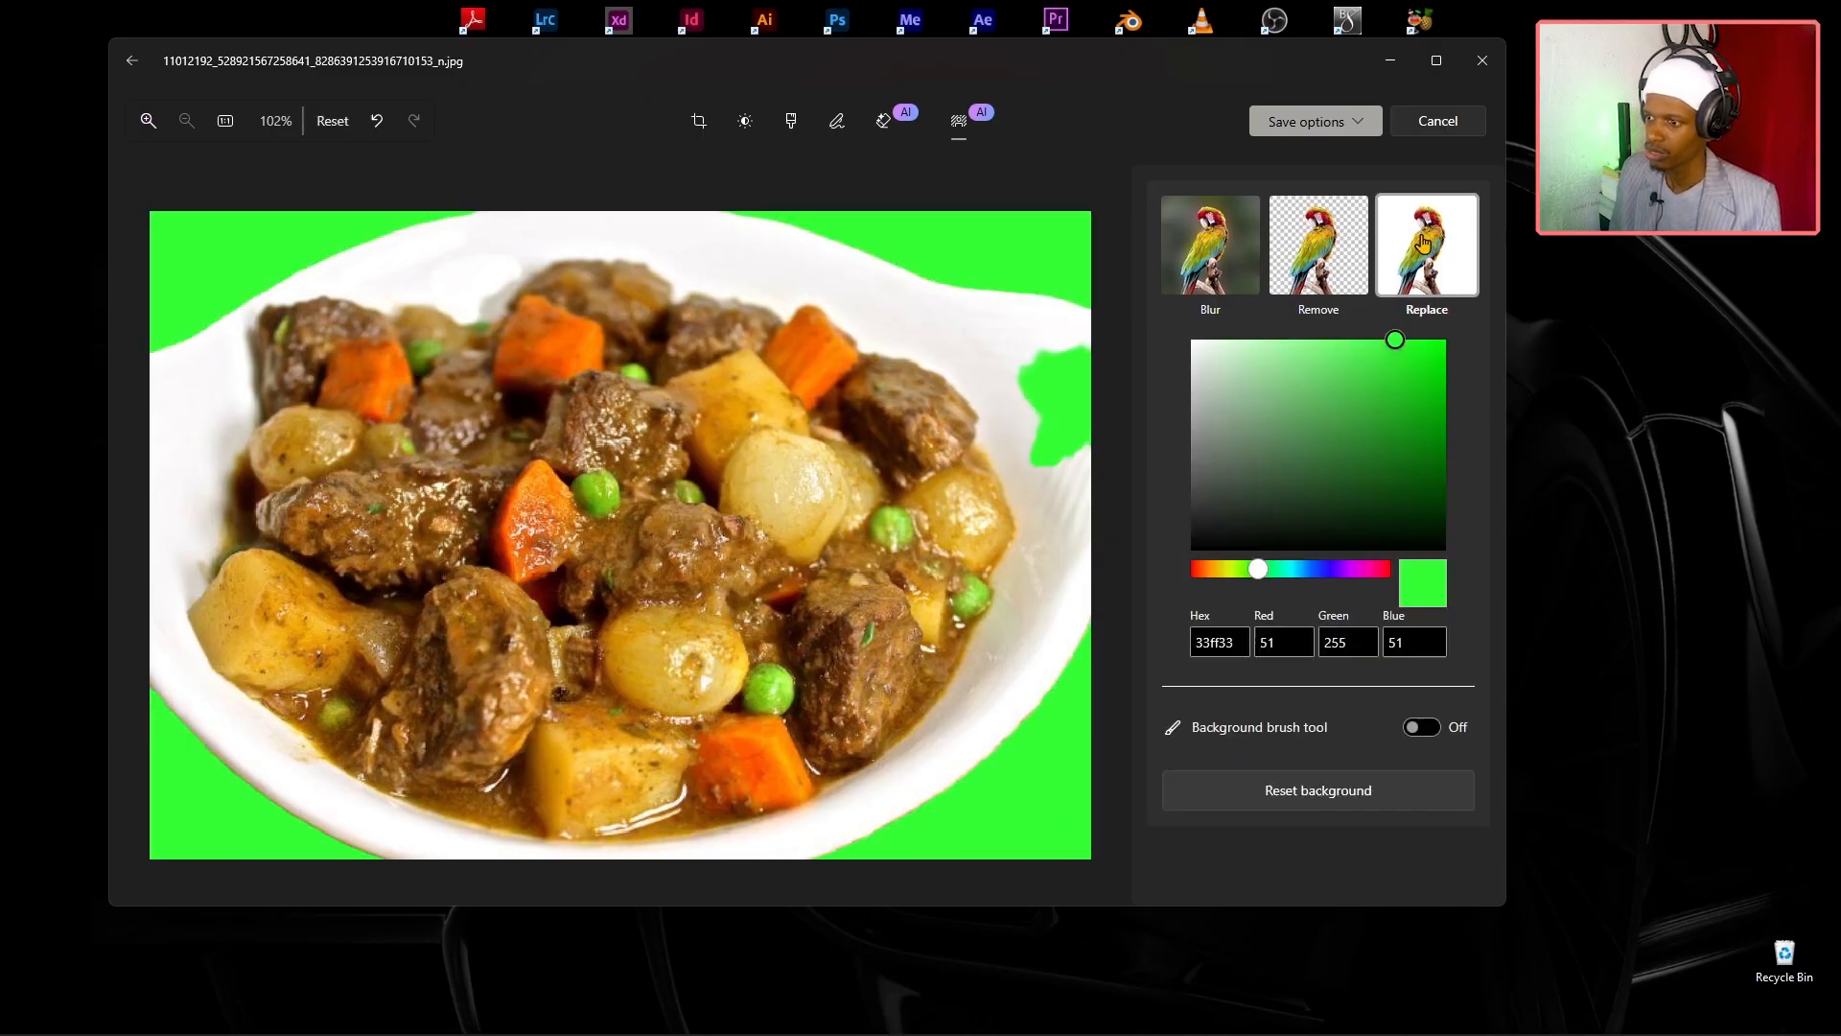
left_click_drag(1258, 569, 1190, 574)
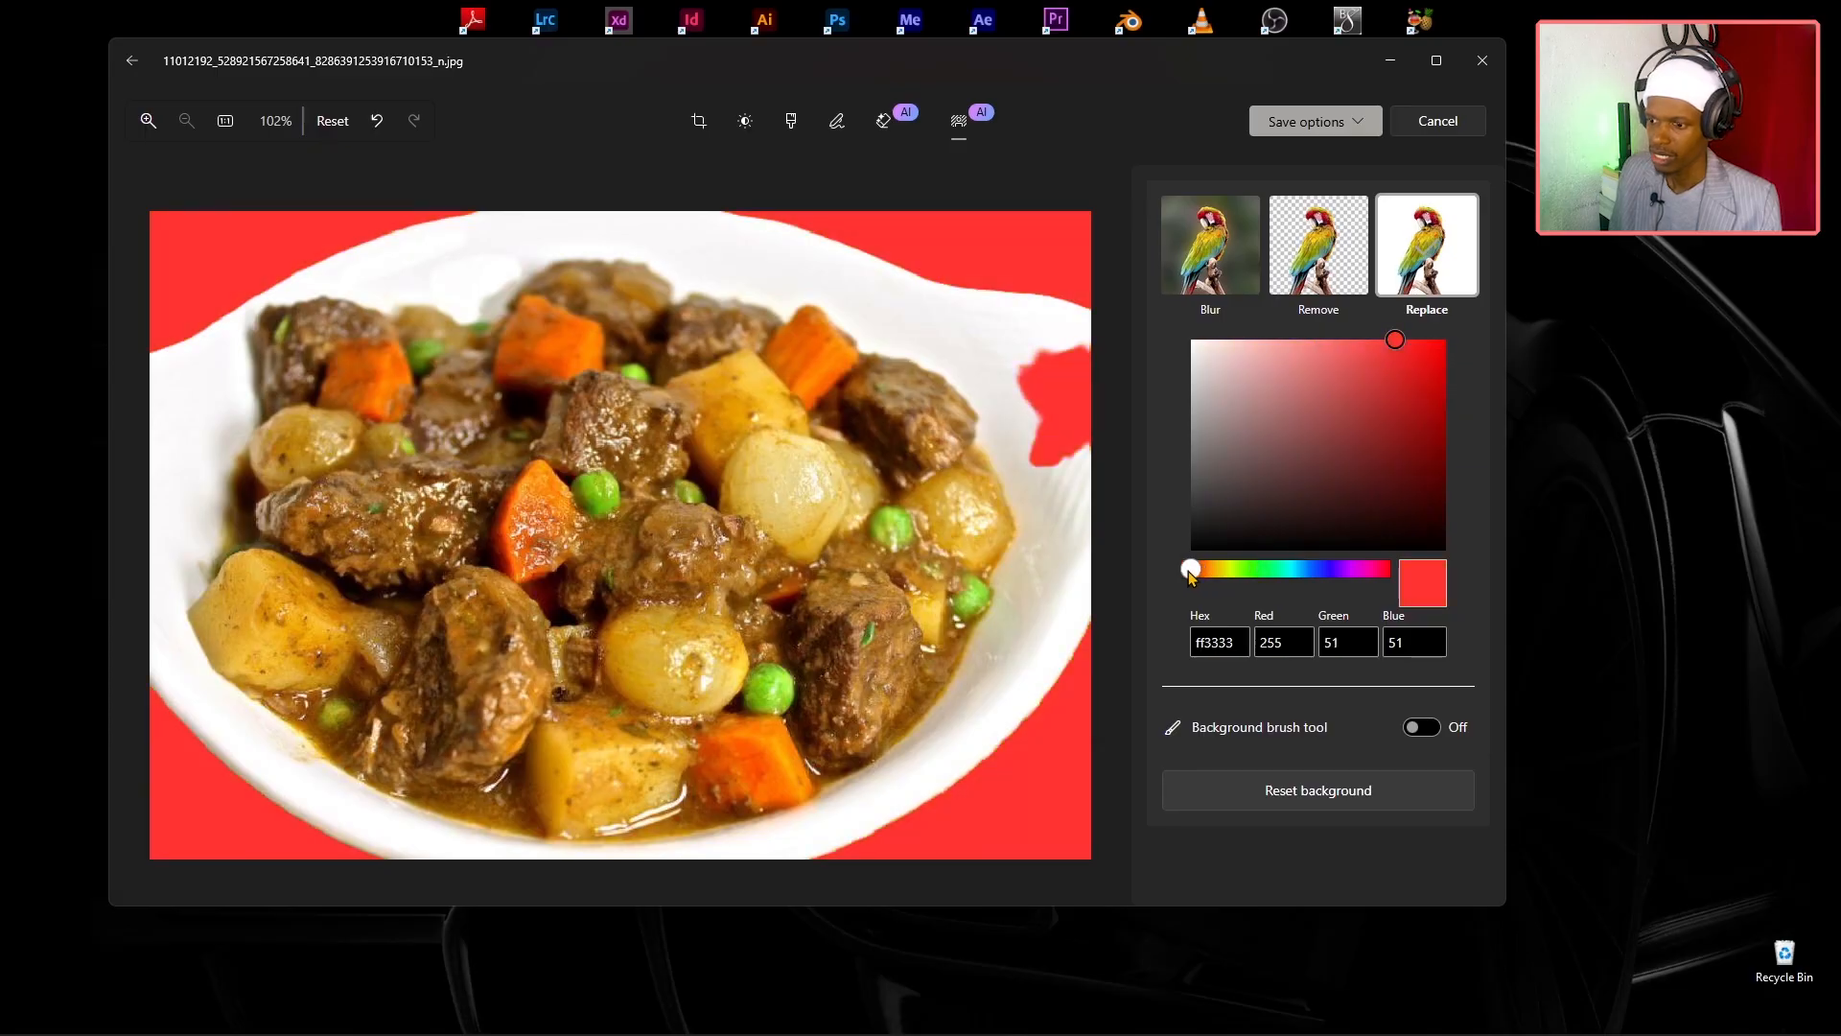
Review the available save options for the edited photo and close them without choosing one.
left_click(1363, 126)
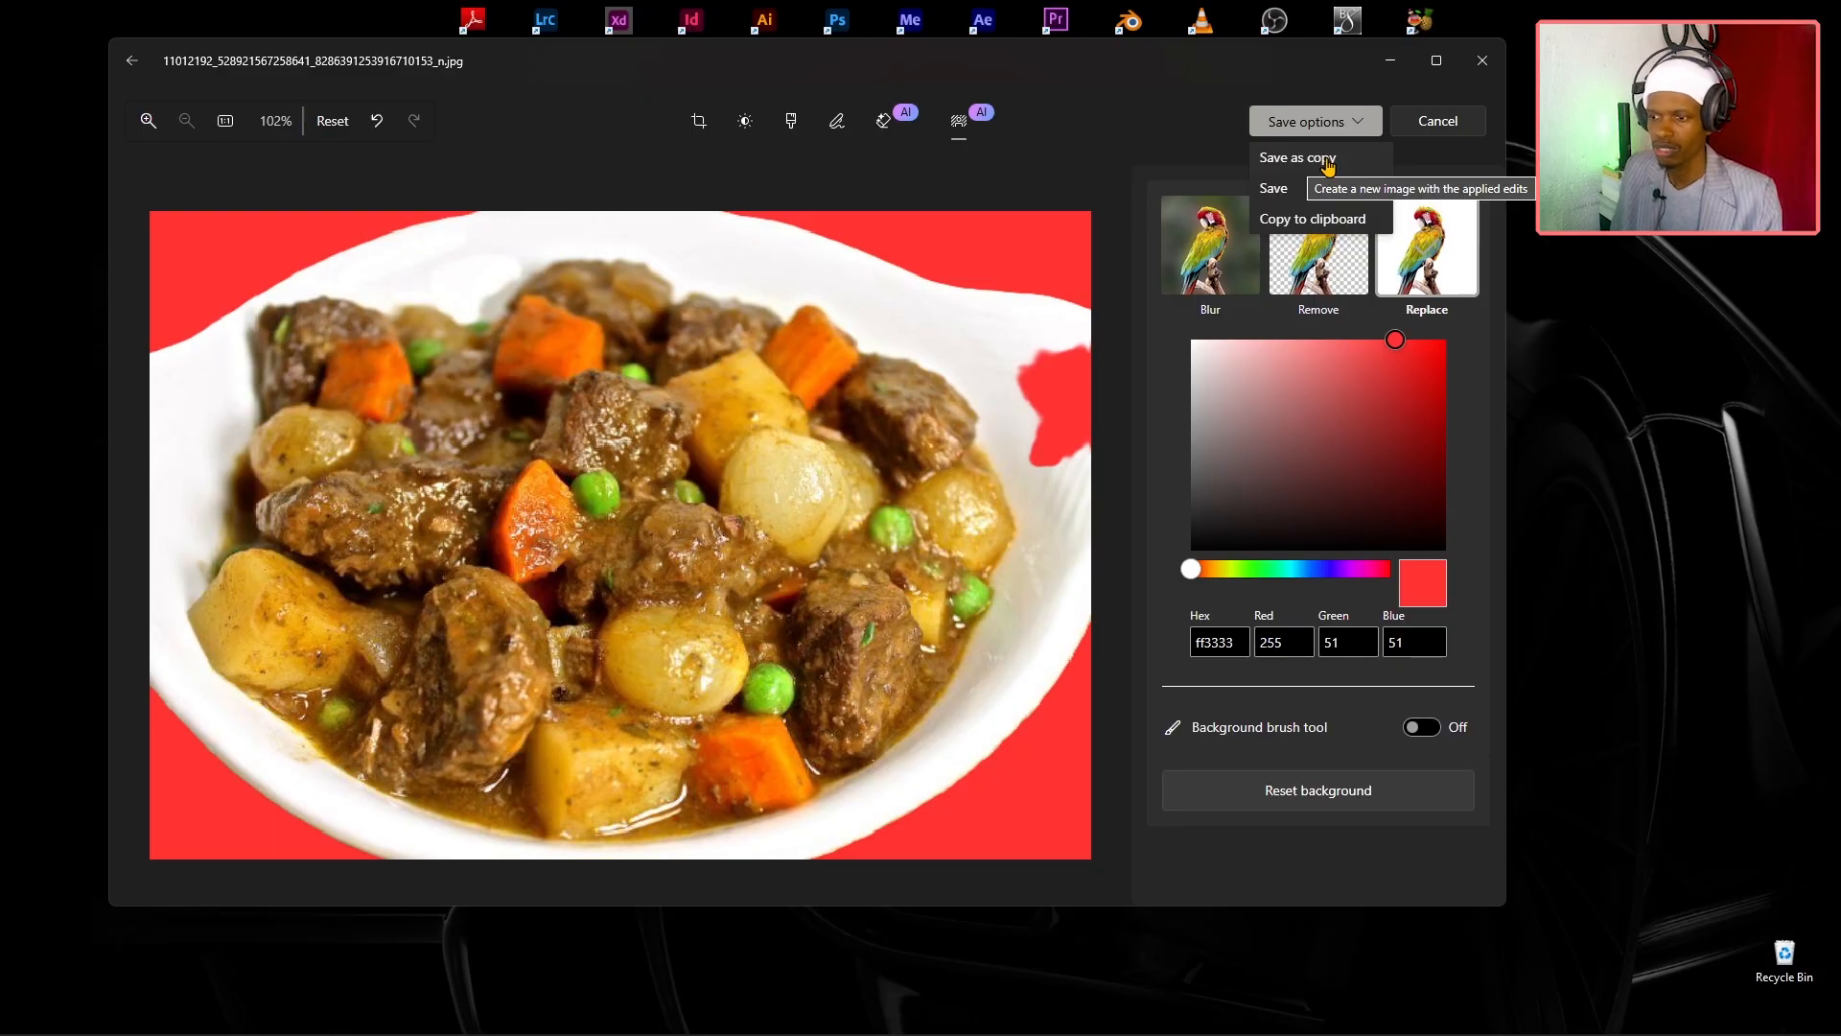
left_click(1169, 127)
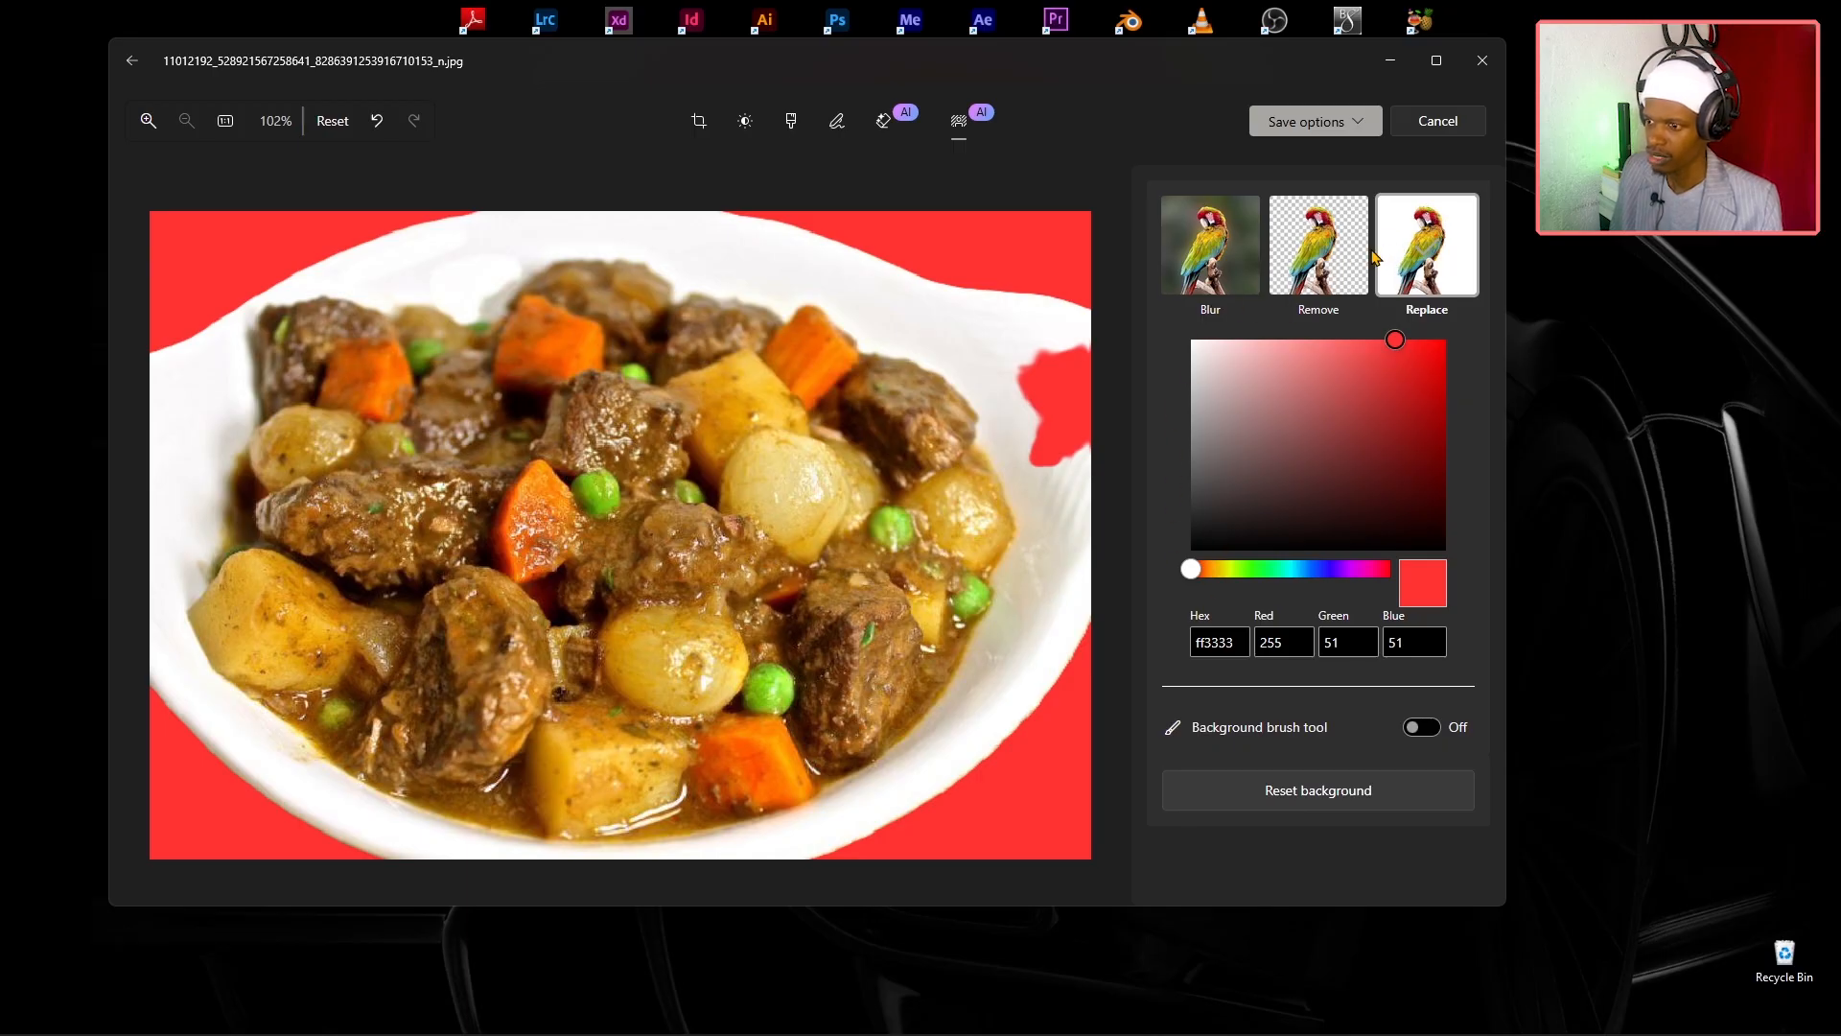
Remove the stray background mask patch on the bowl's right rim with the background brush, and restore the solid red background replacement.
left_click(1236, 275)
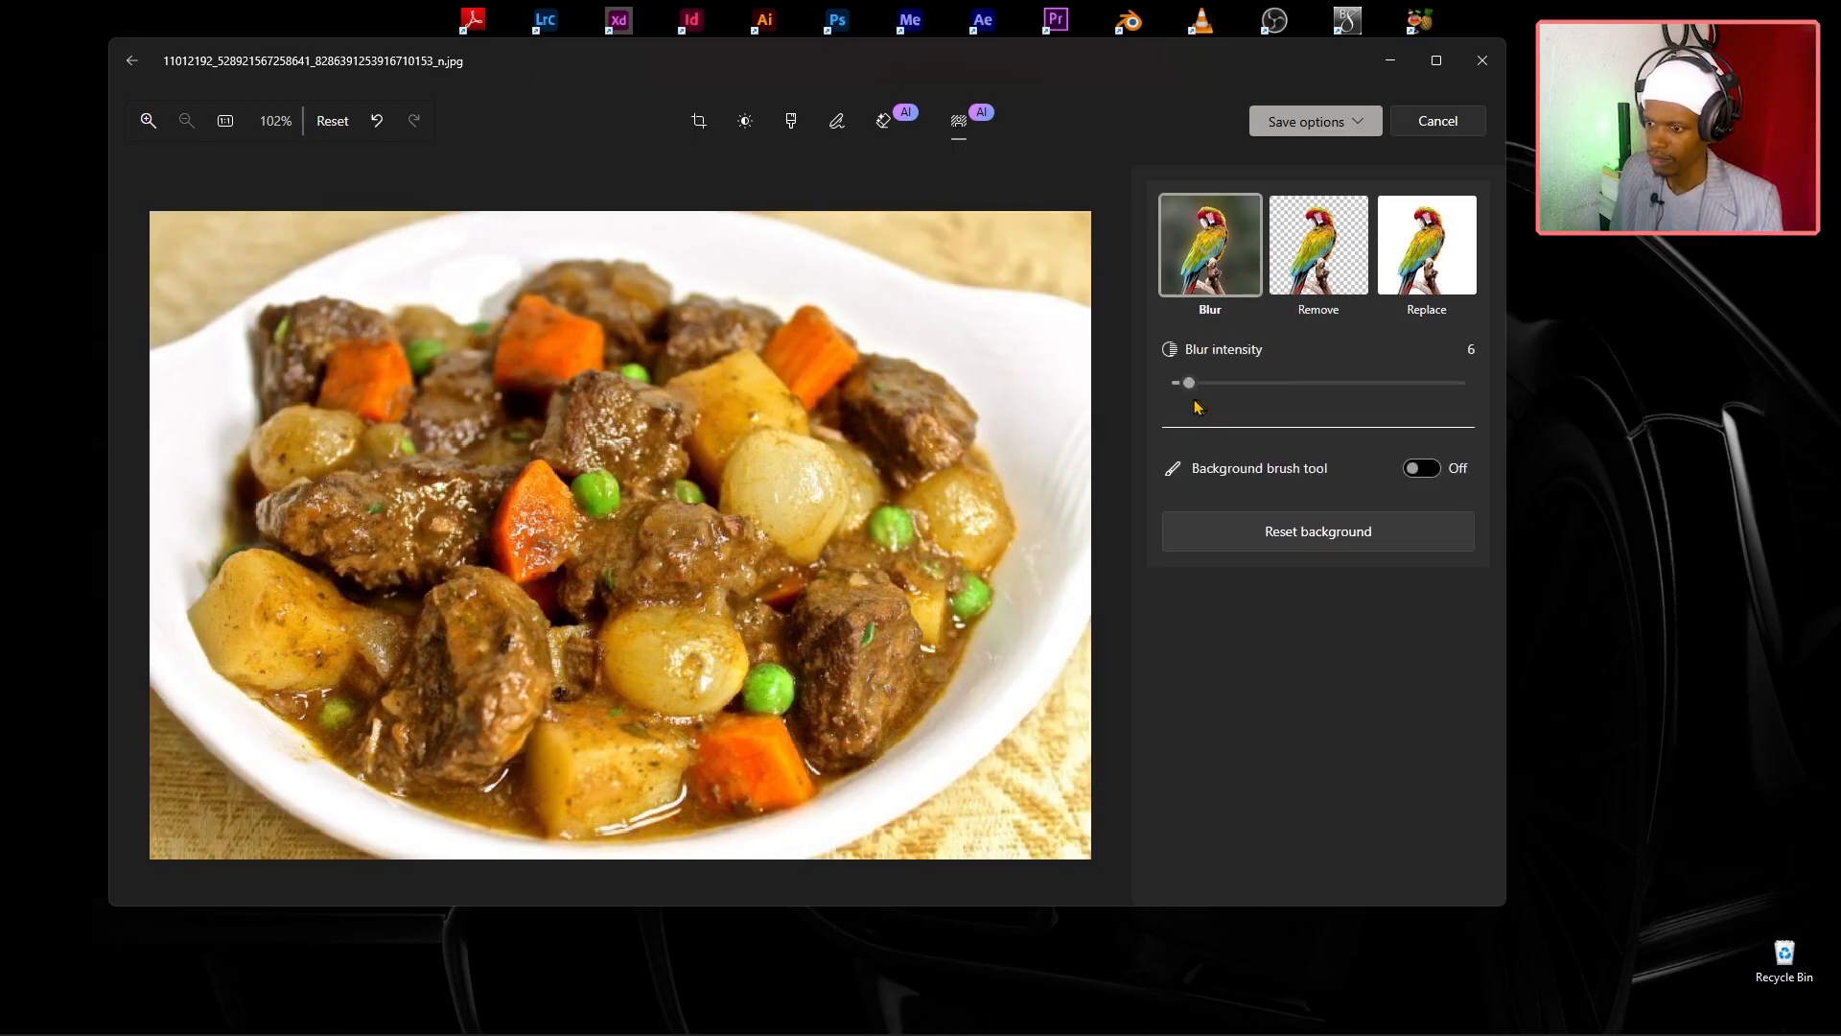
left_click(1408, 469)
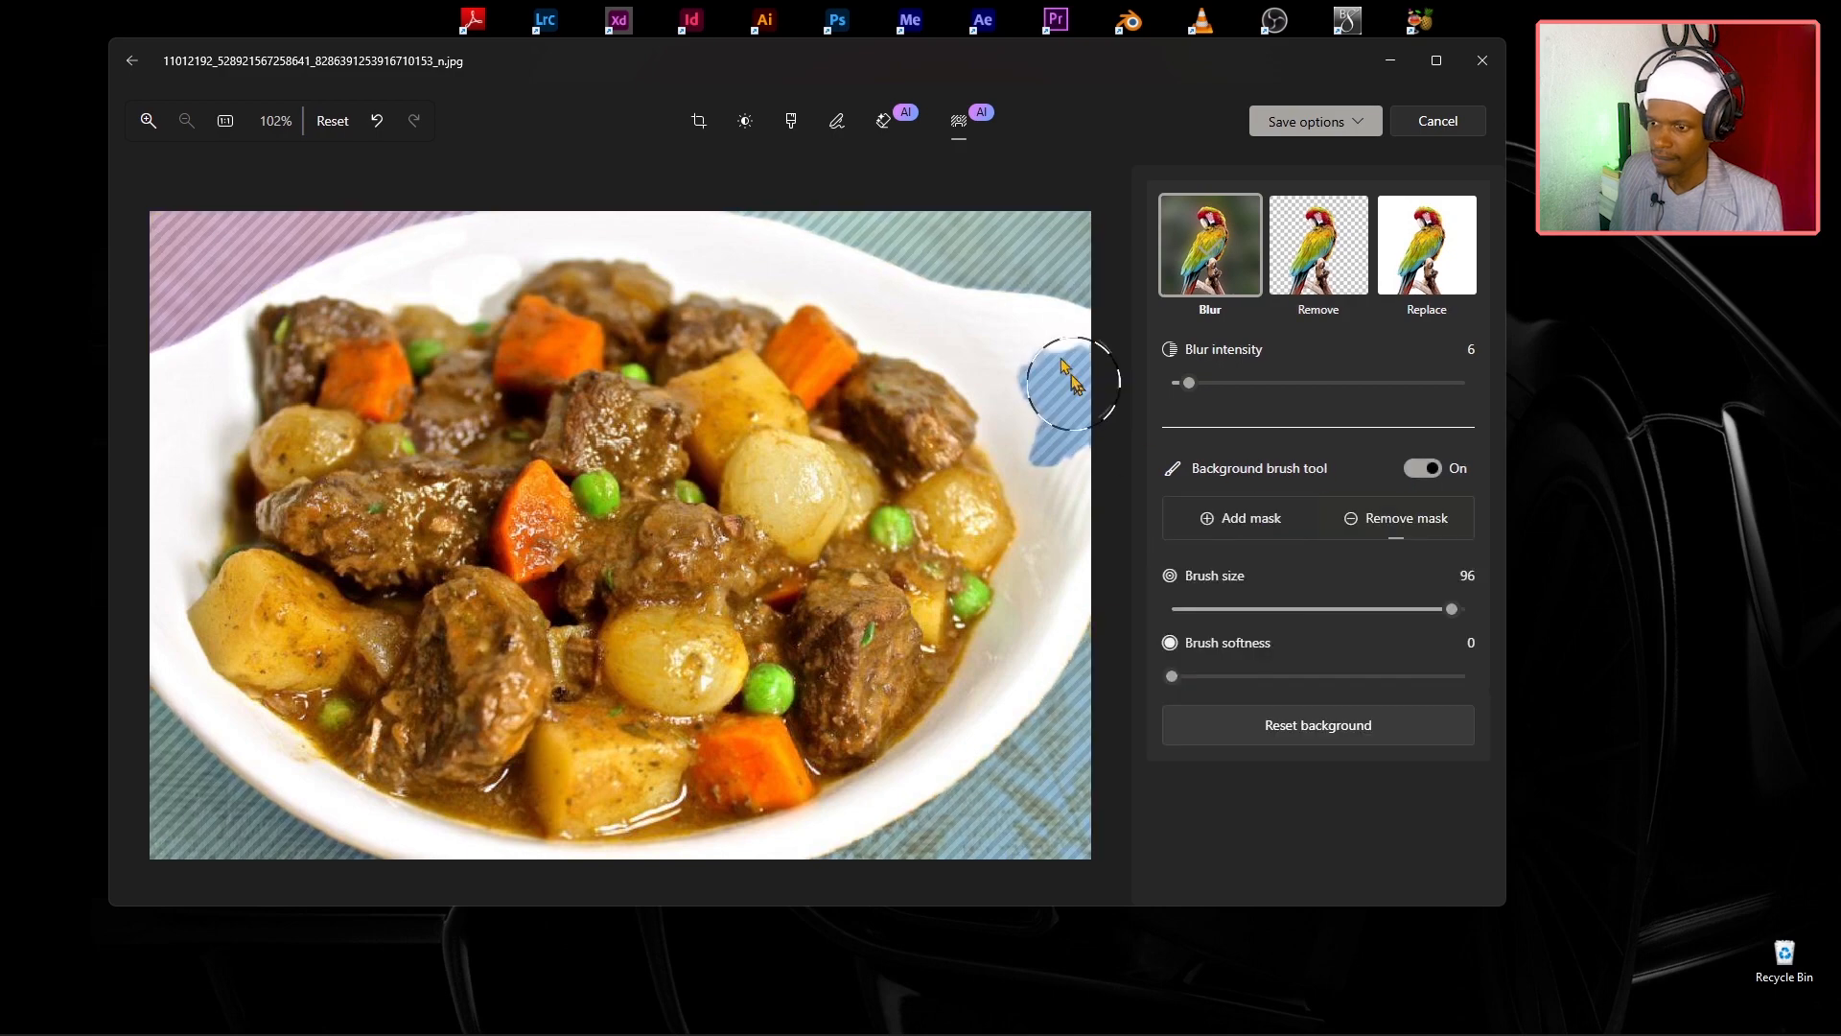
mouse_move(1037, 345)
left_mouse_down()
mouse_move(1060, 466)
mouse_move(1085, 372)
left_mouse_up()
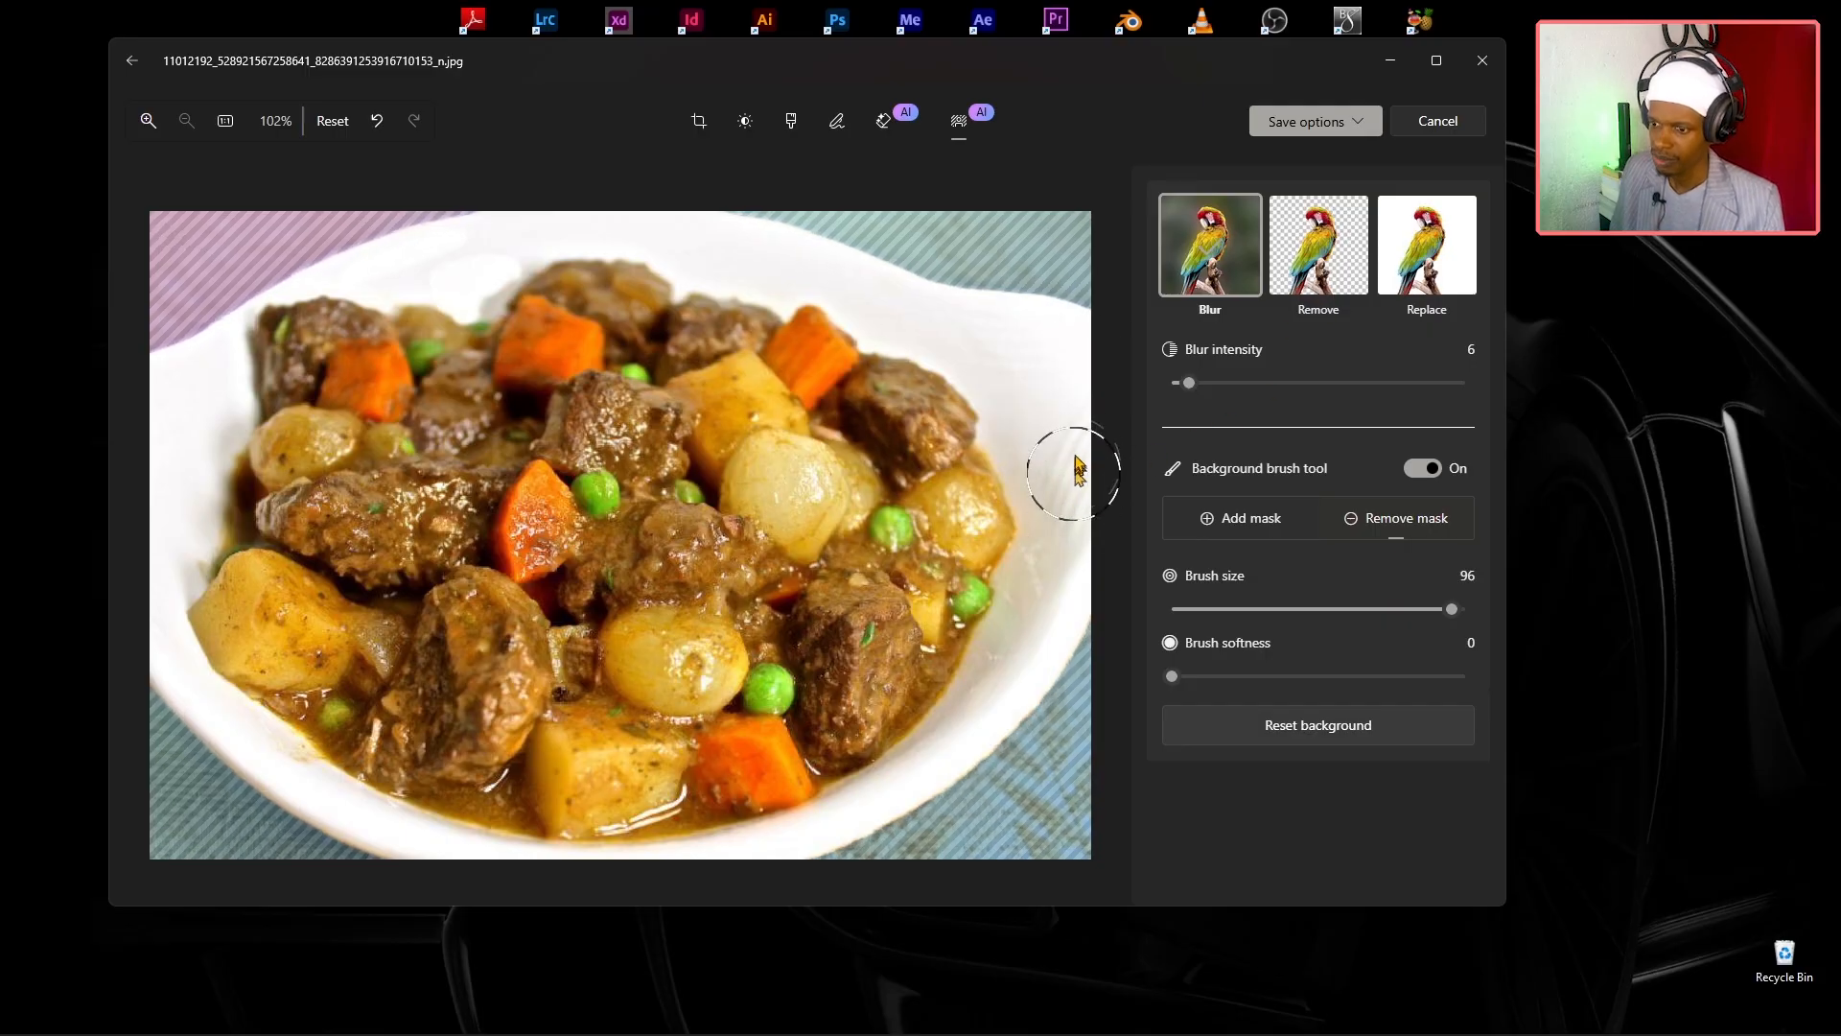
left_click(1426, 254)
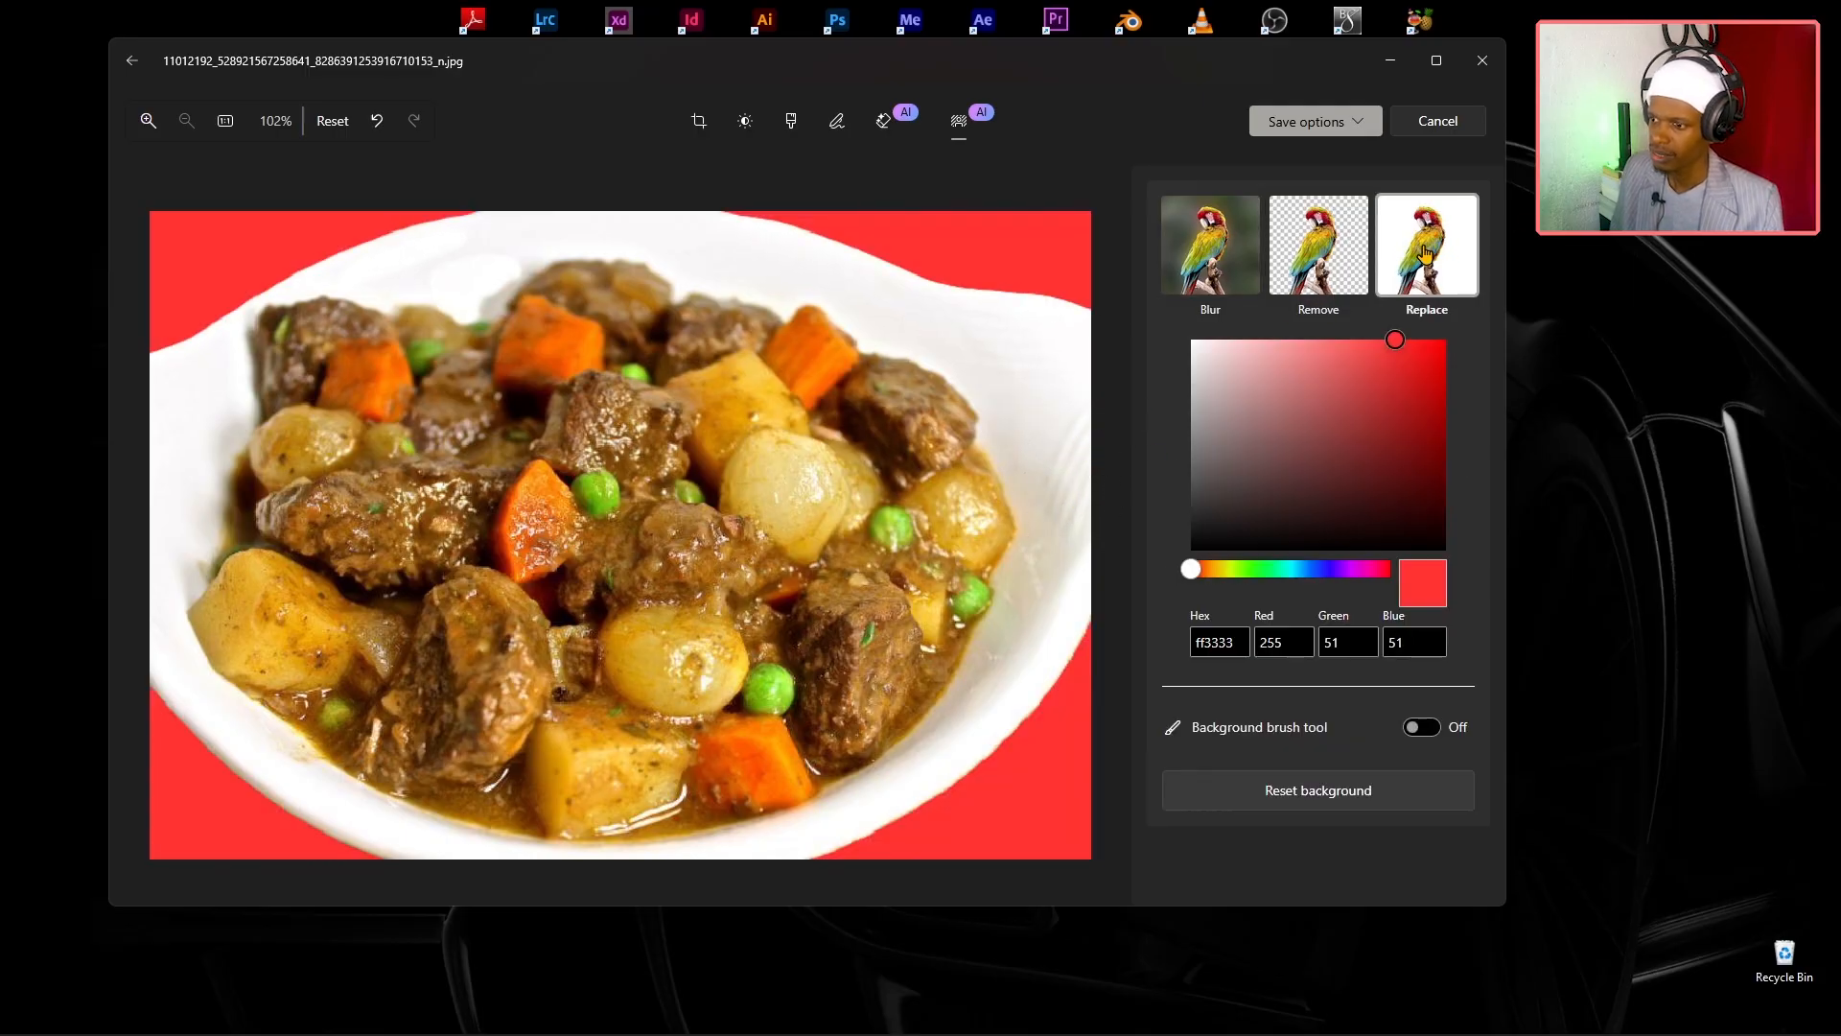
Save the edited photo as a .jpg copy on the Desktop and close the photo viewer.
left_click(1364, 134)
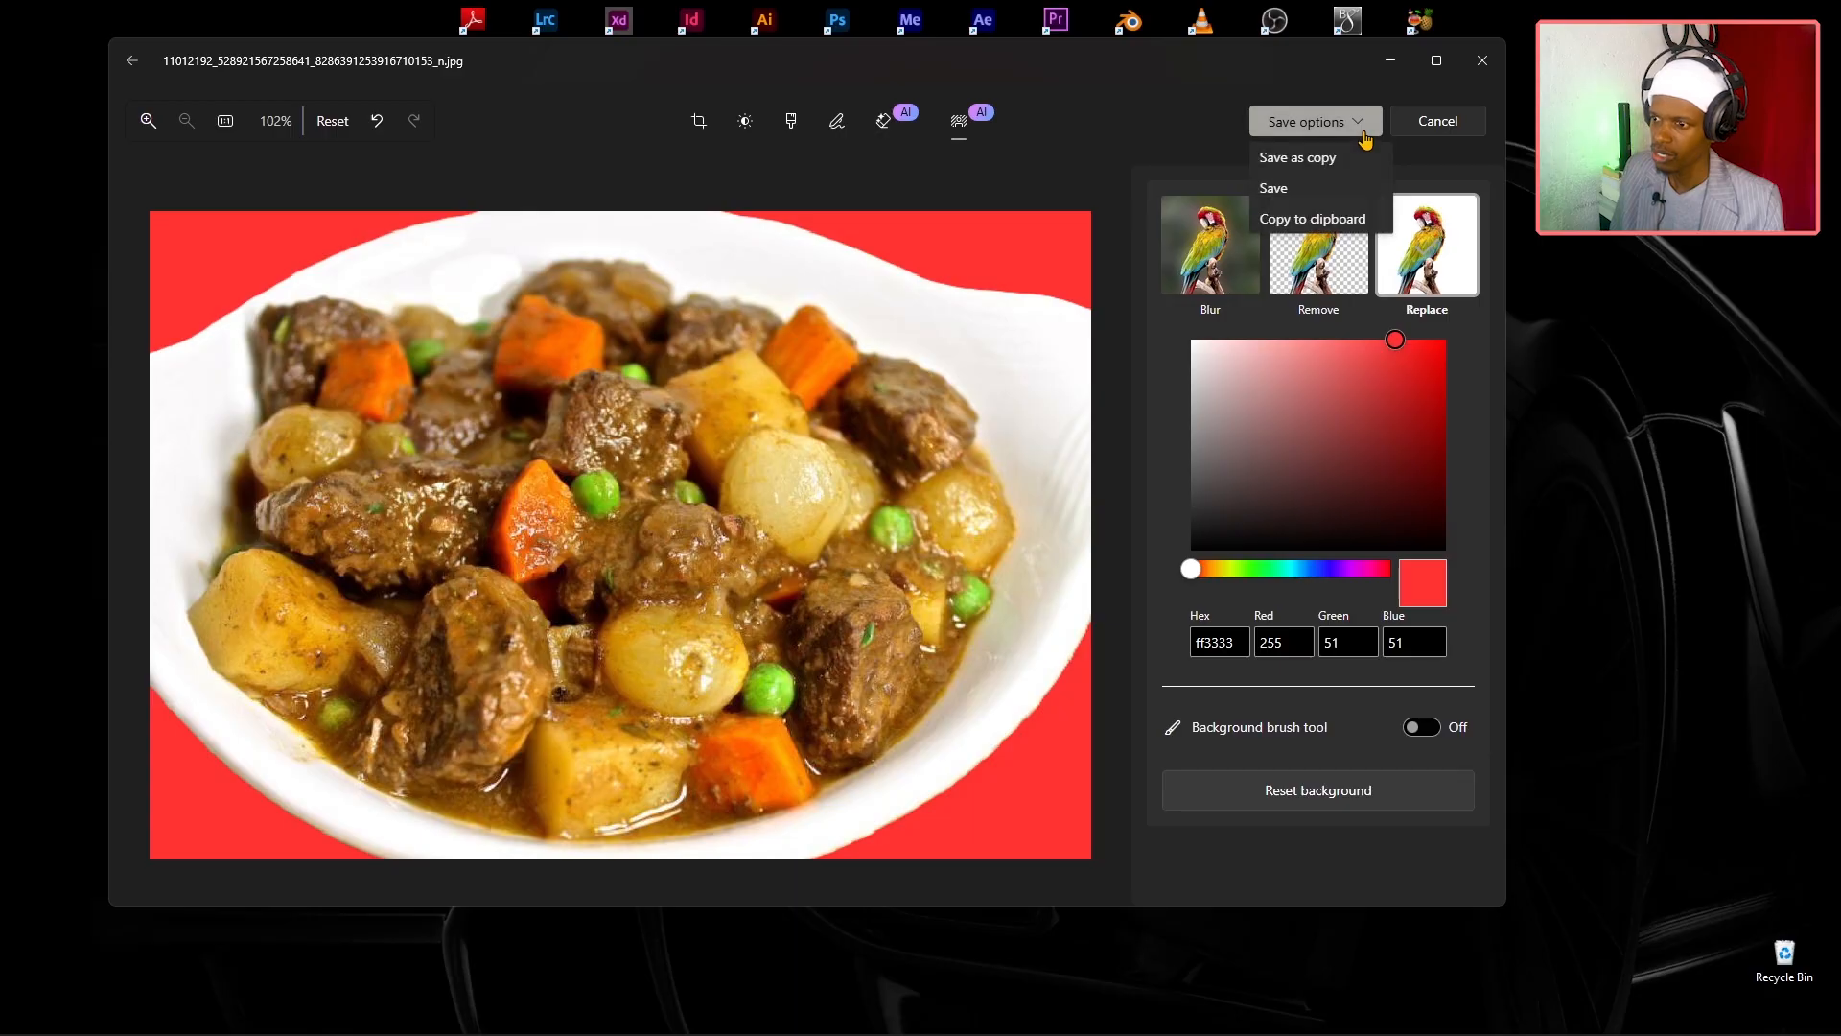
left_click(1322, 159)
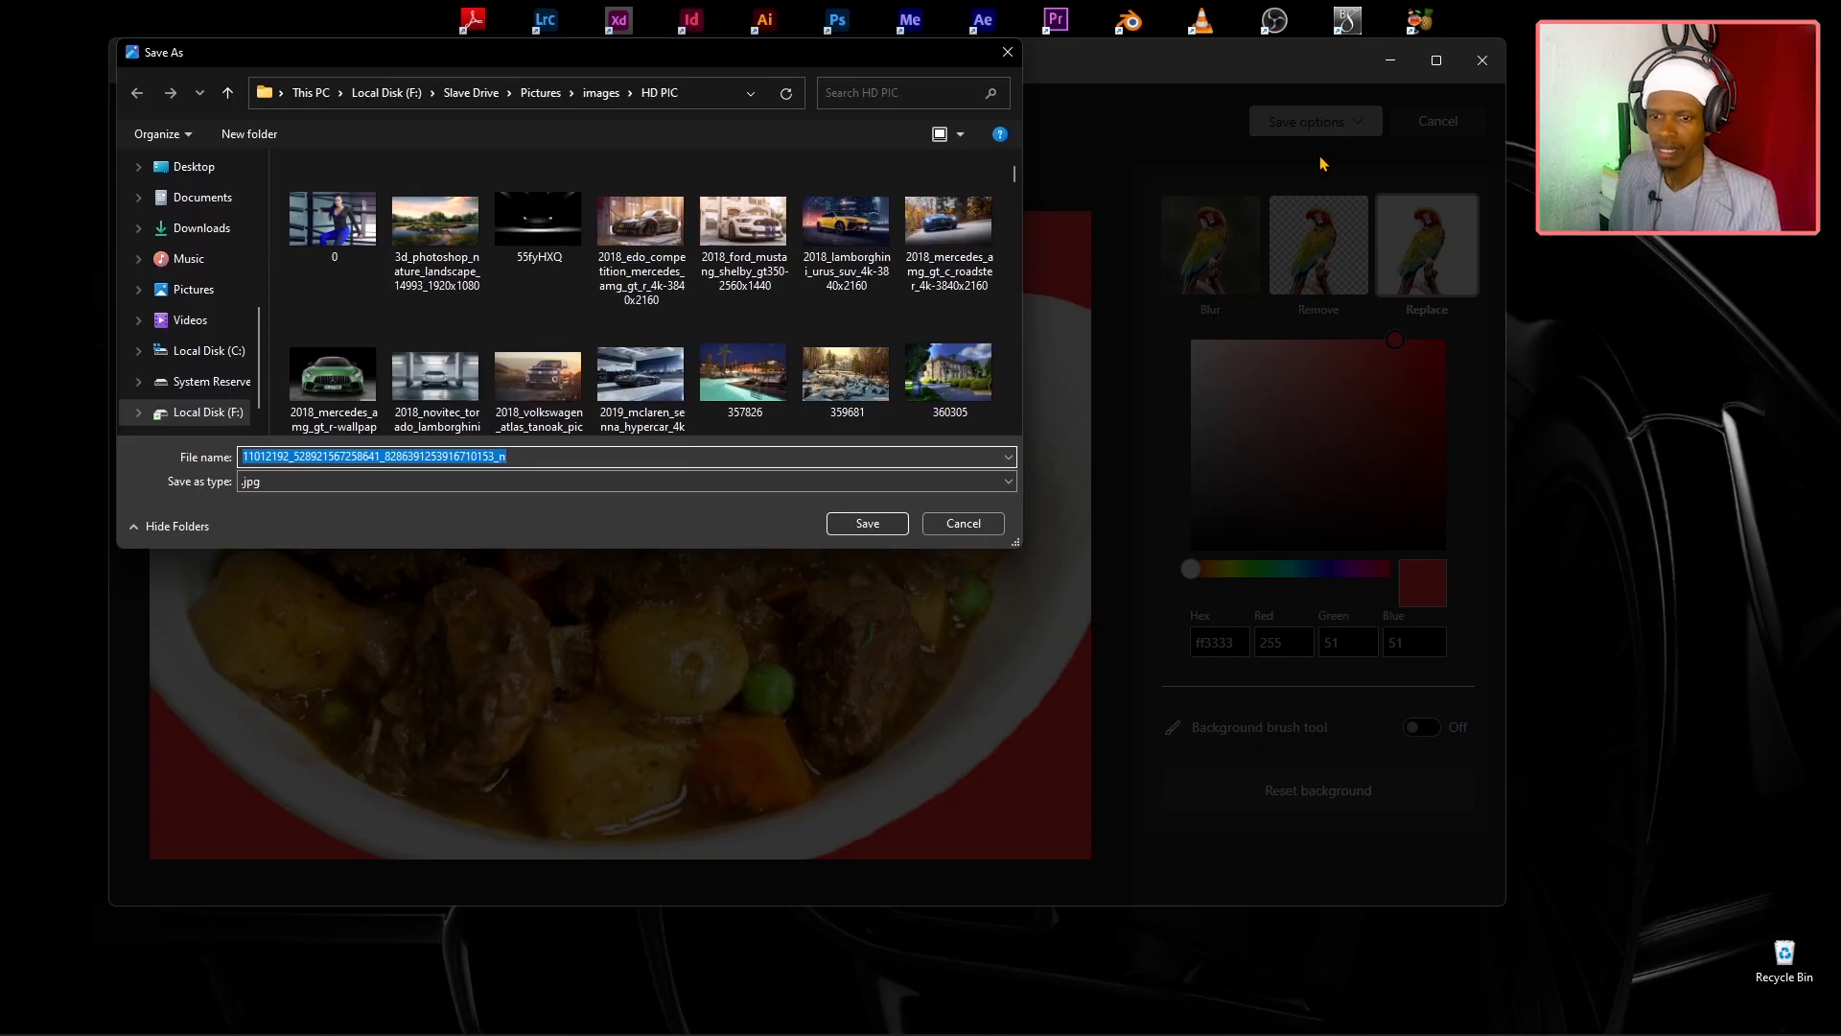
left_click(223, 170)
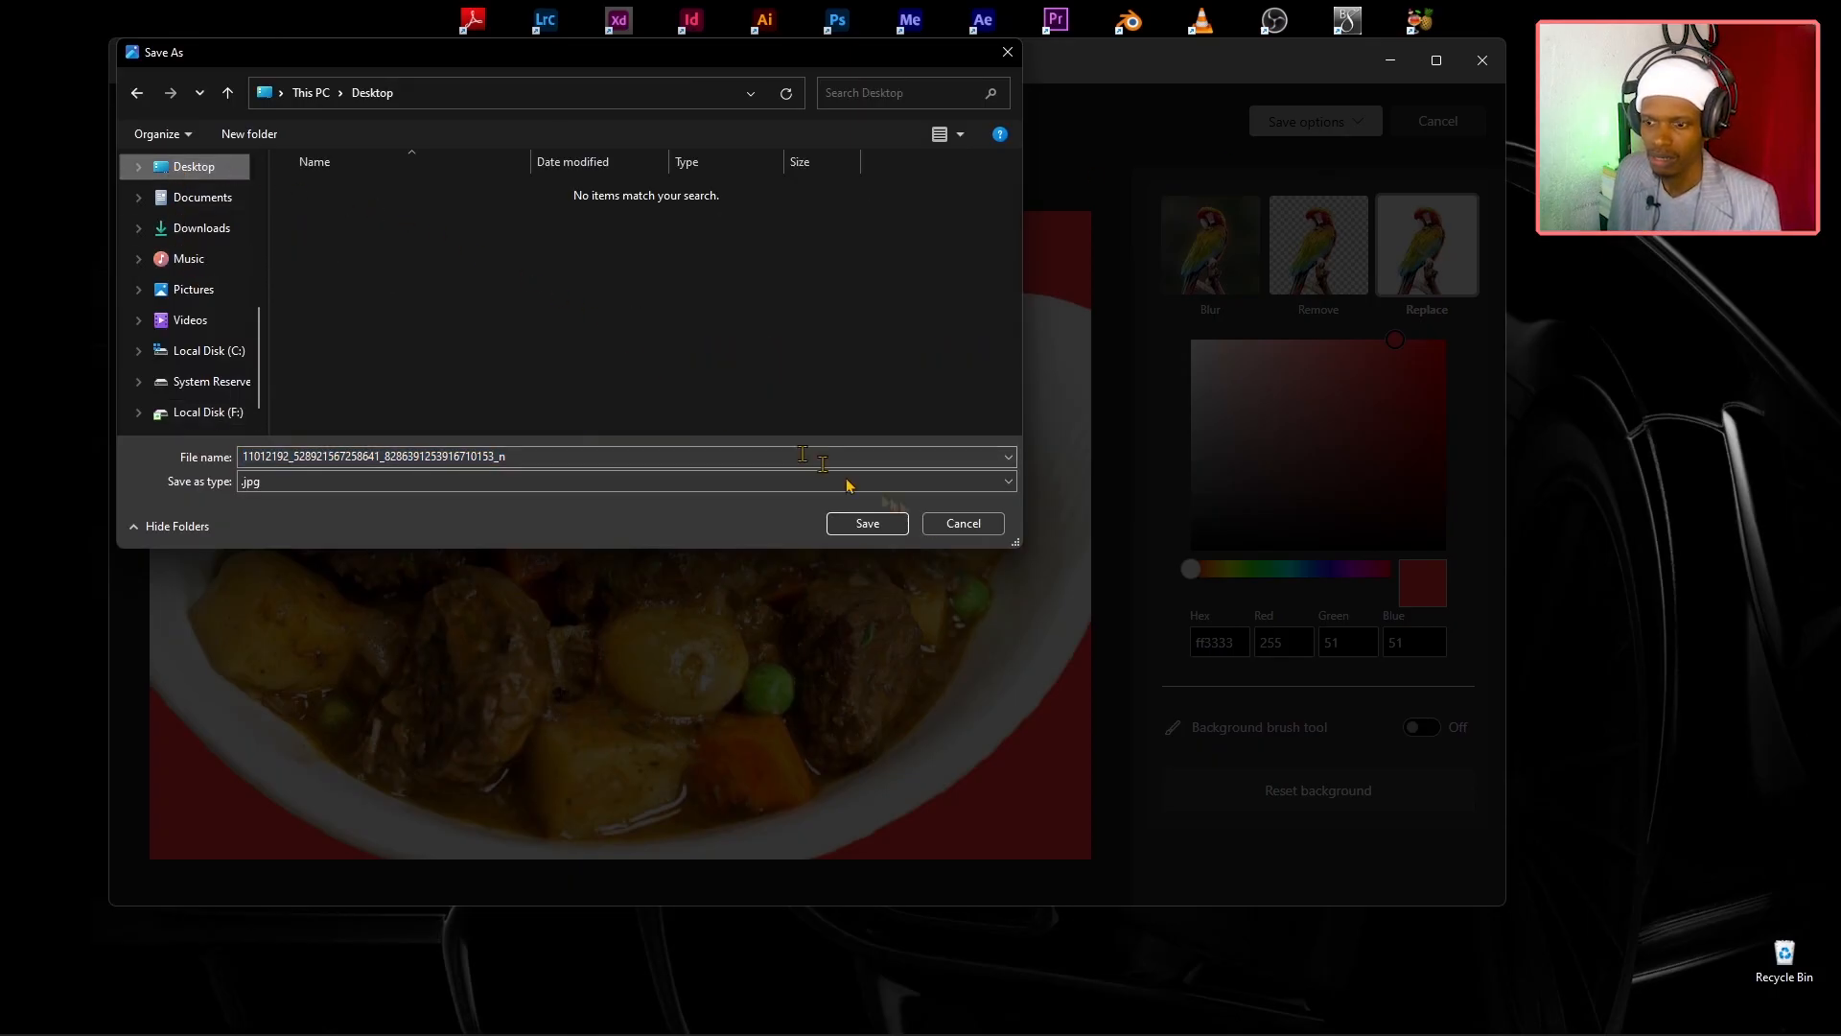
left_click(892, 526)
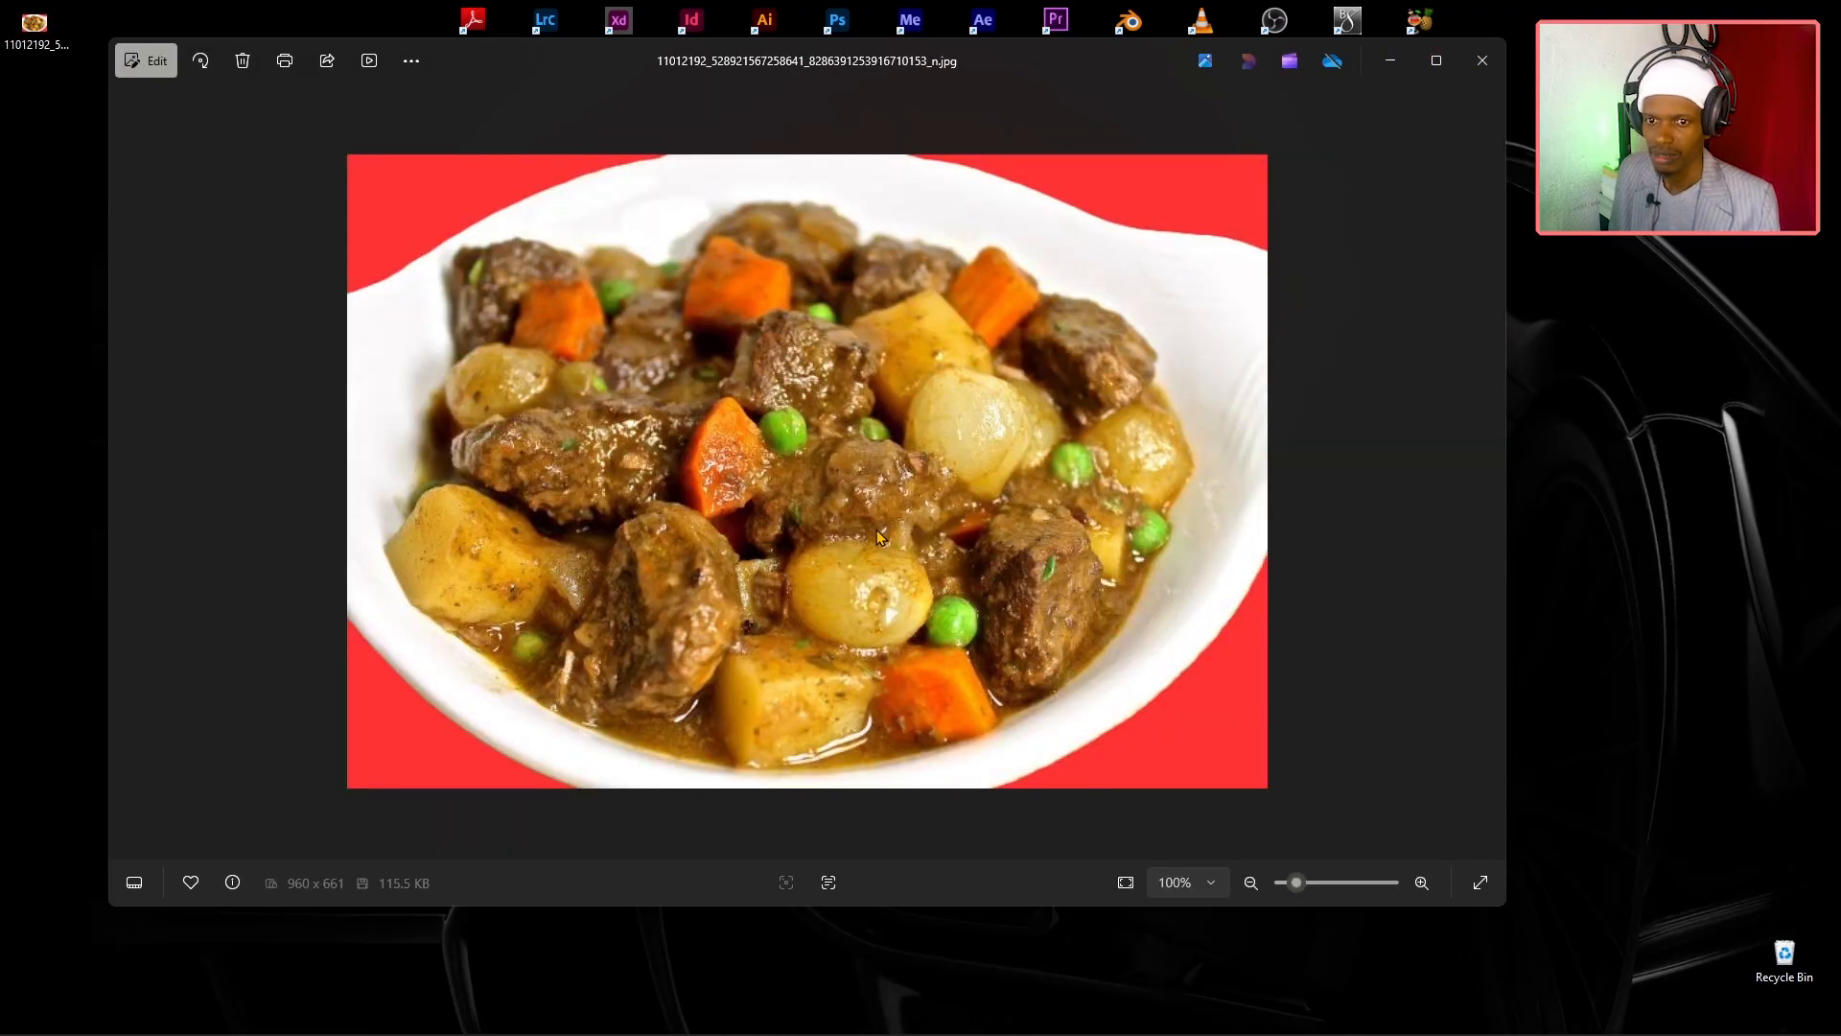
left_click(1481, 60)
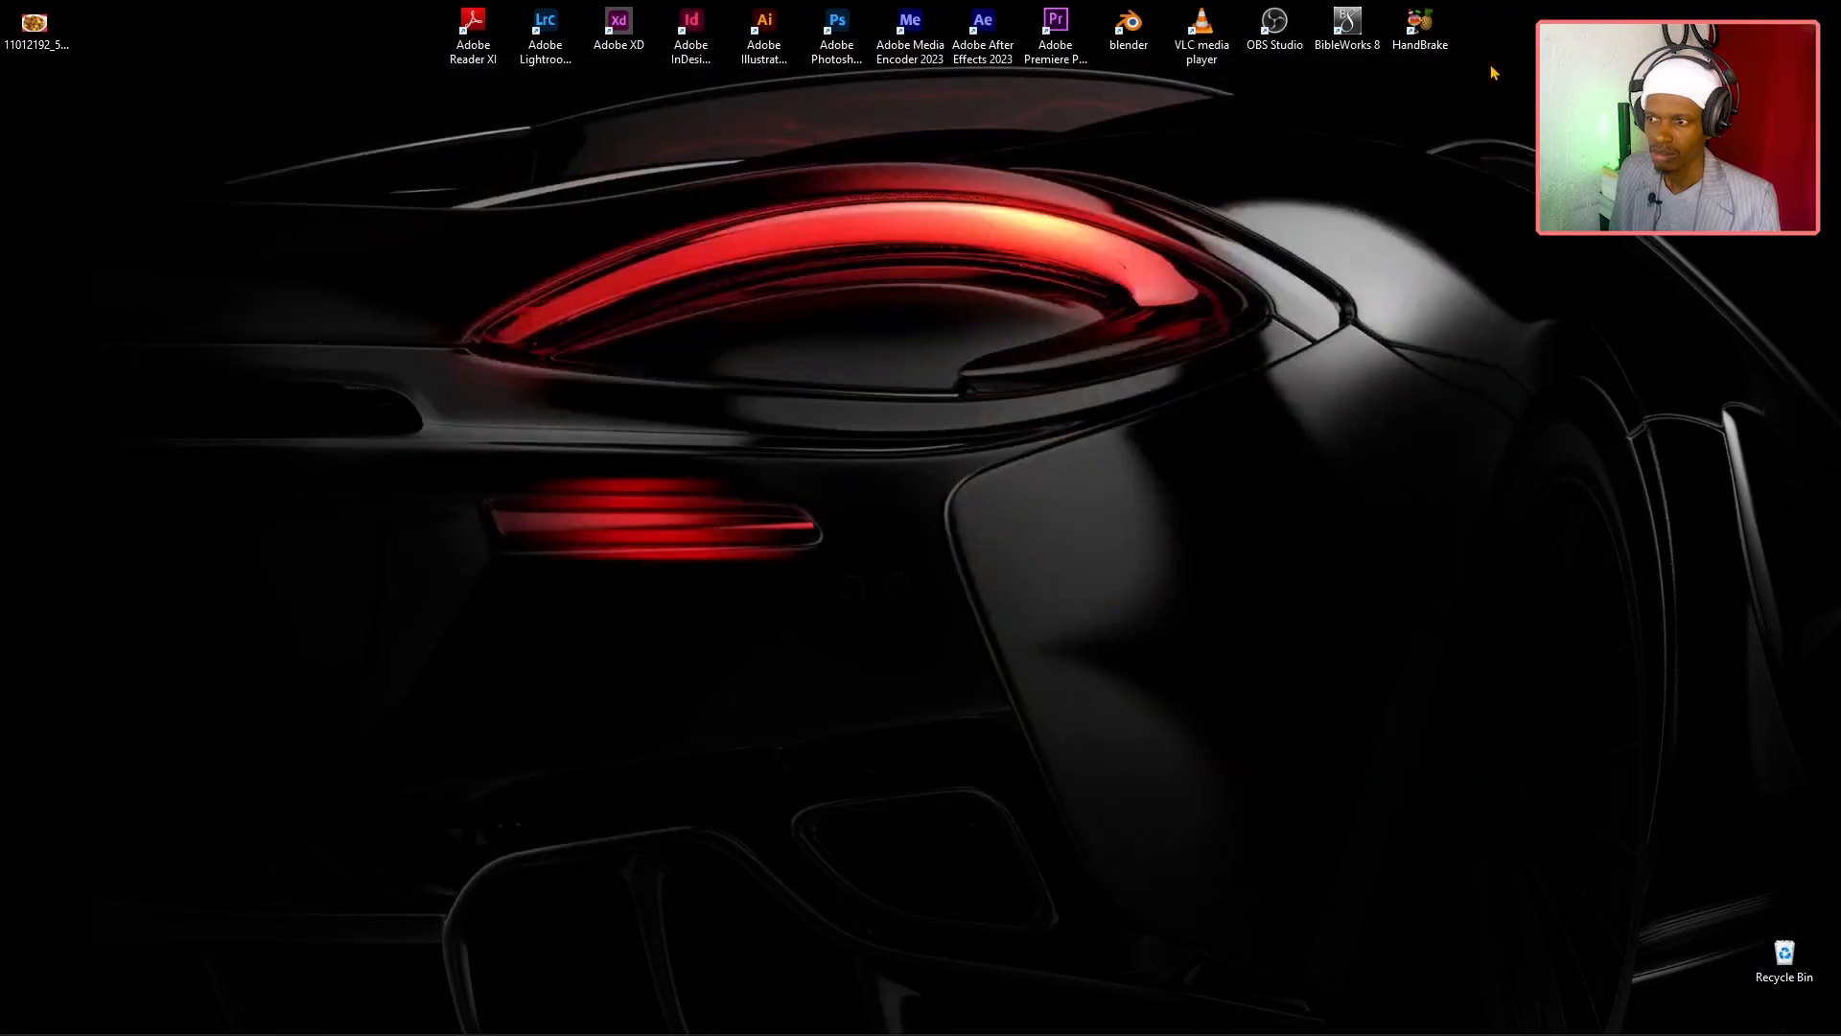
Open the saved copy from the desktop and inspect the dish and its red background up close.
double_click(45, 36)
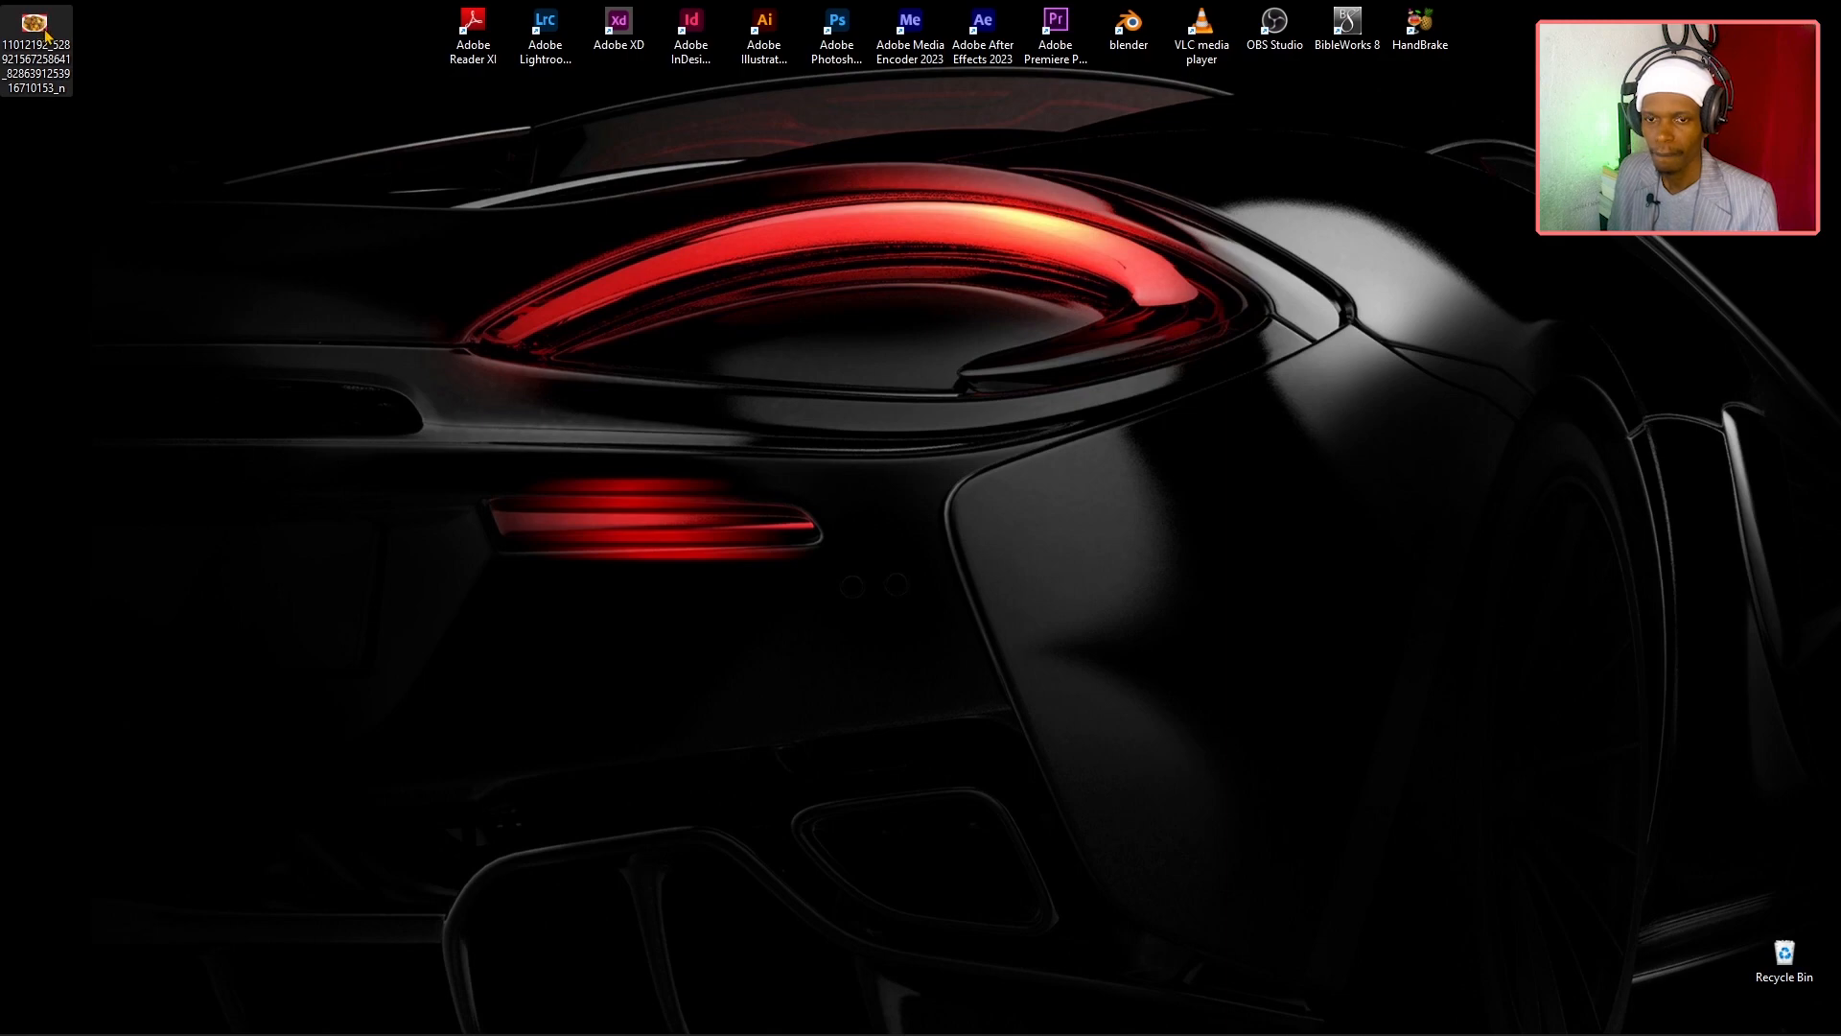
right_click(45, 35)
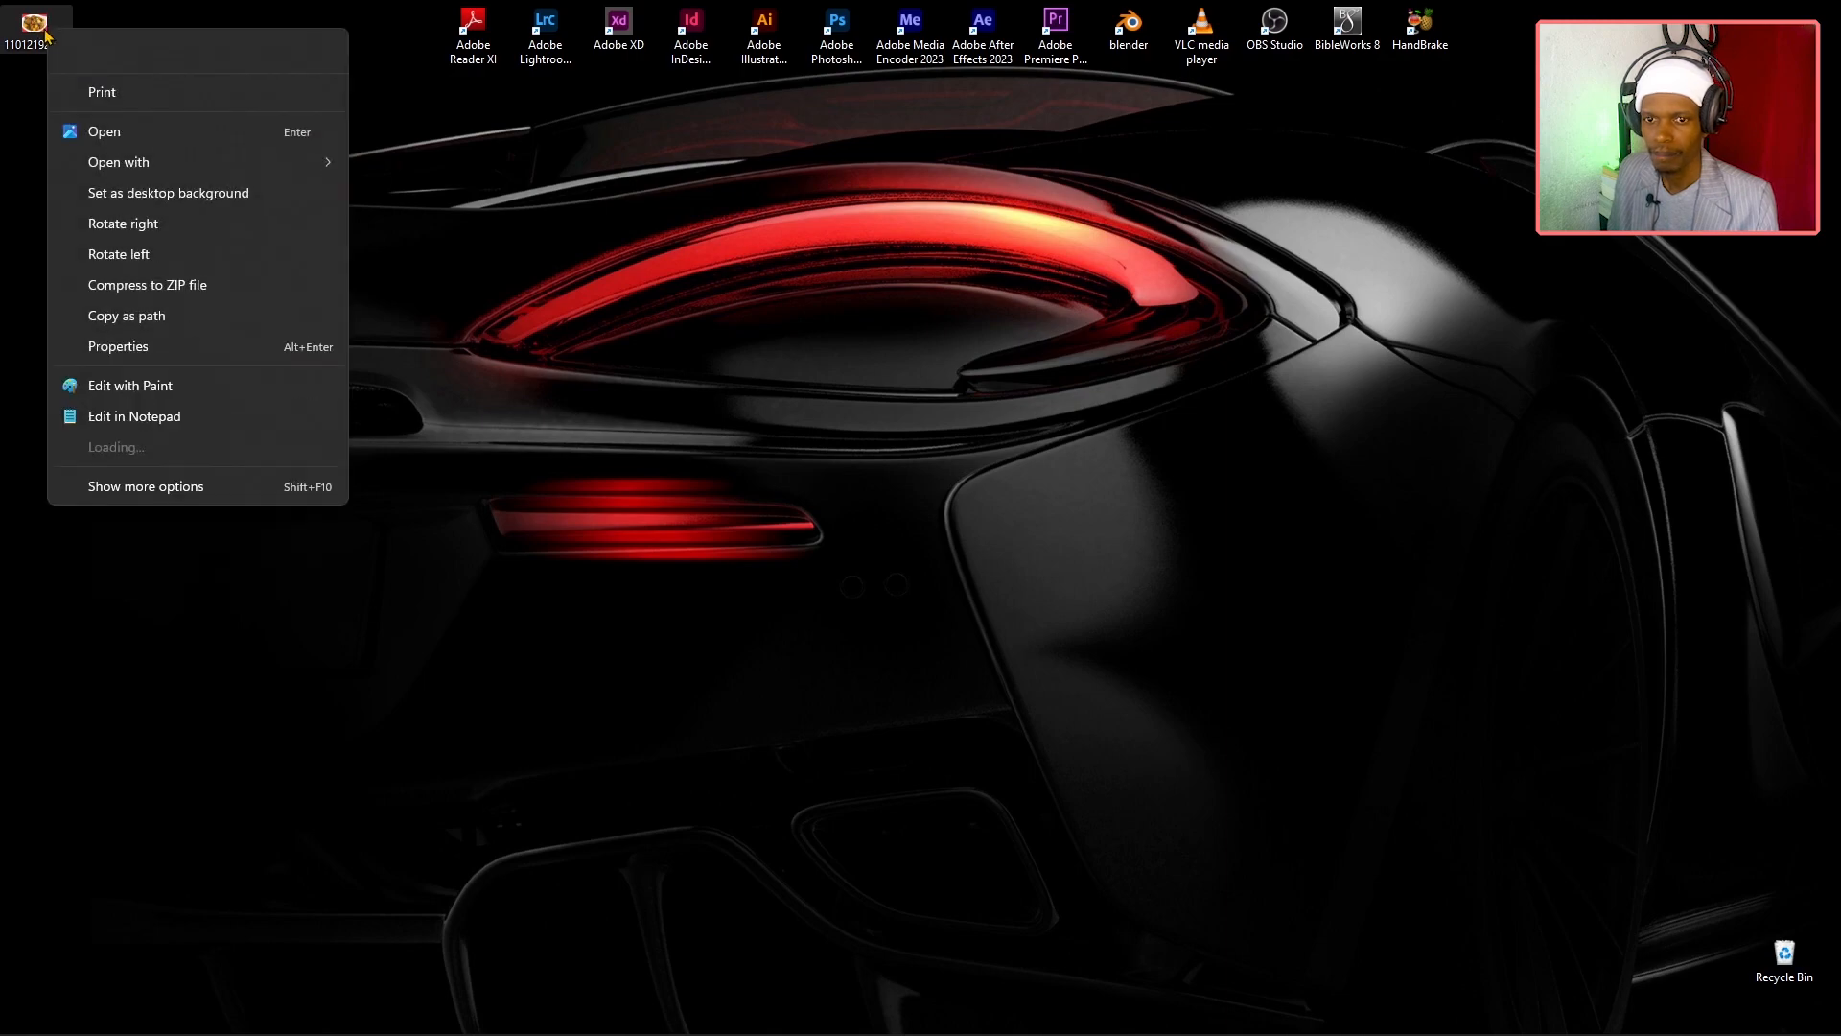
left_click(137, 134)
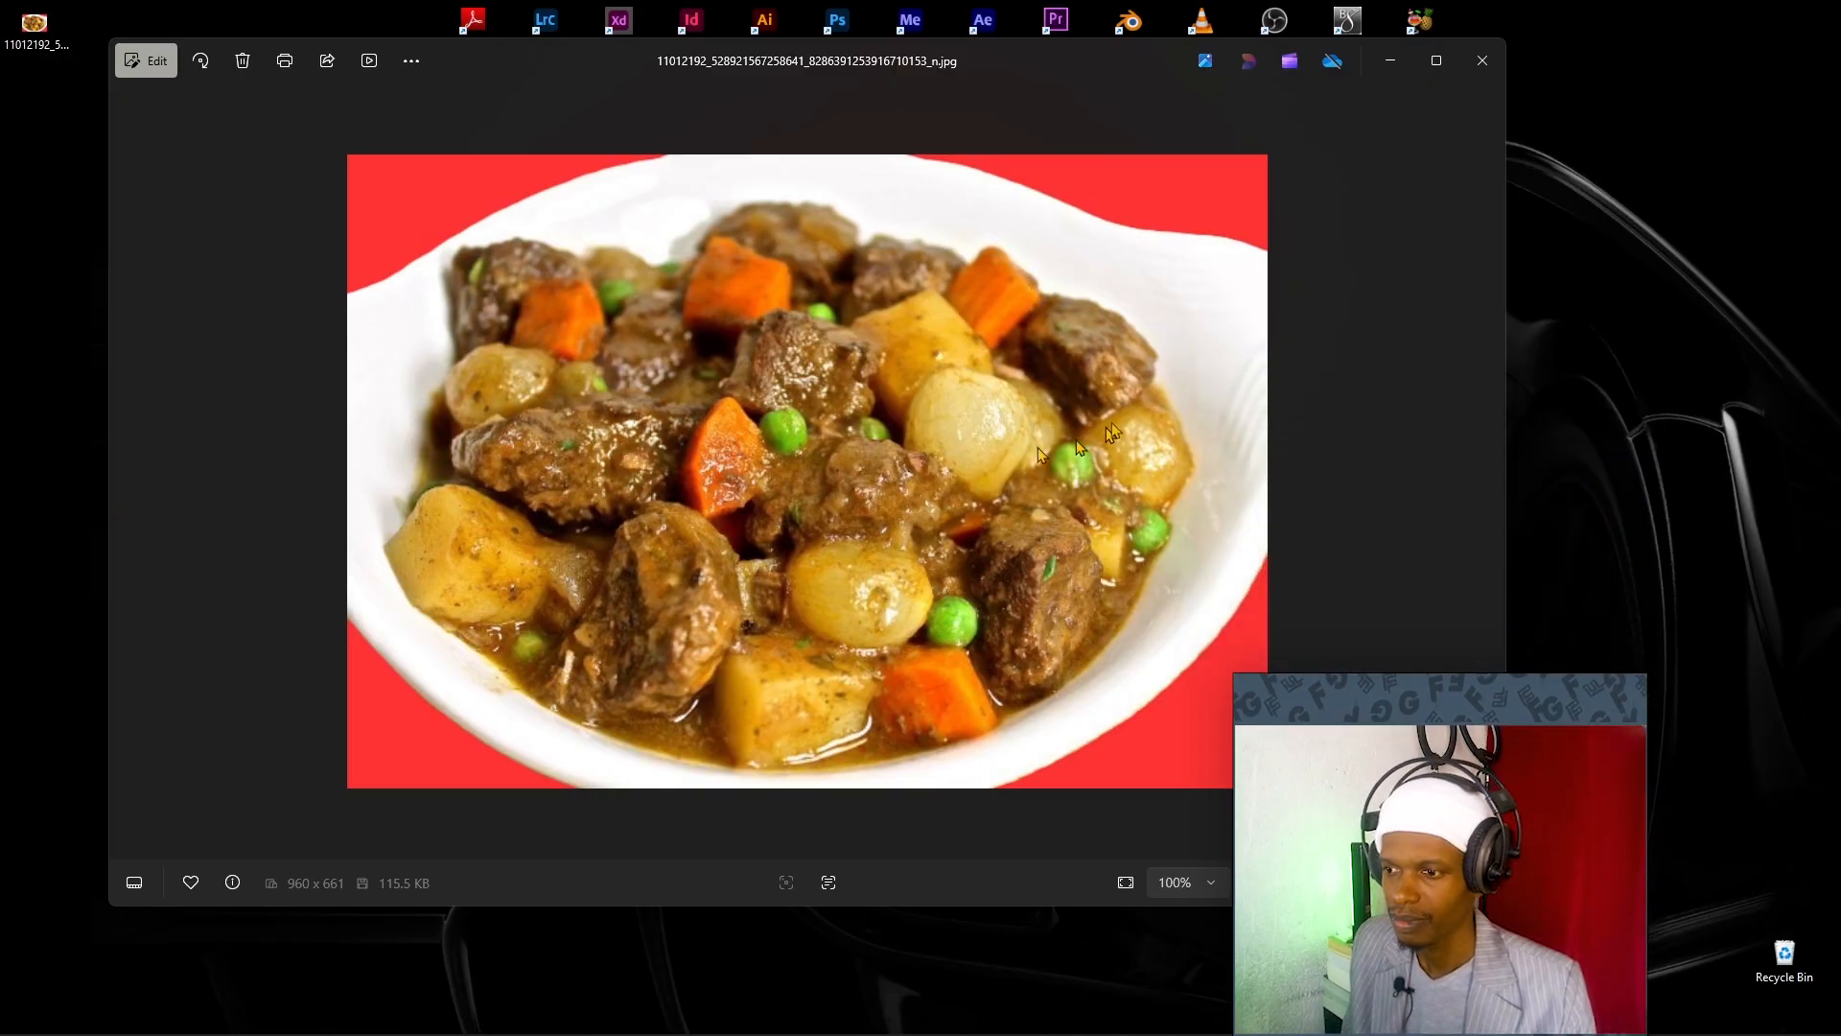
scroll(1114, 384, "up", 1)
scroll(1116, 393, "up", 1)
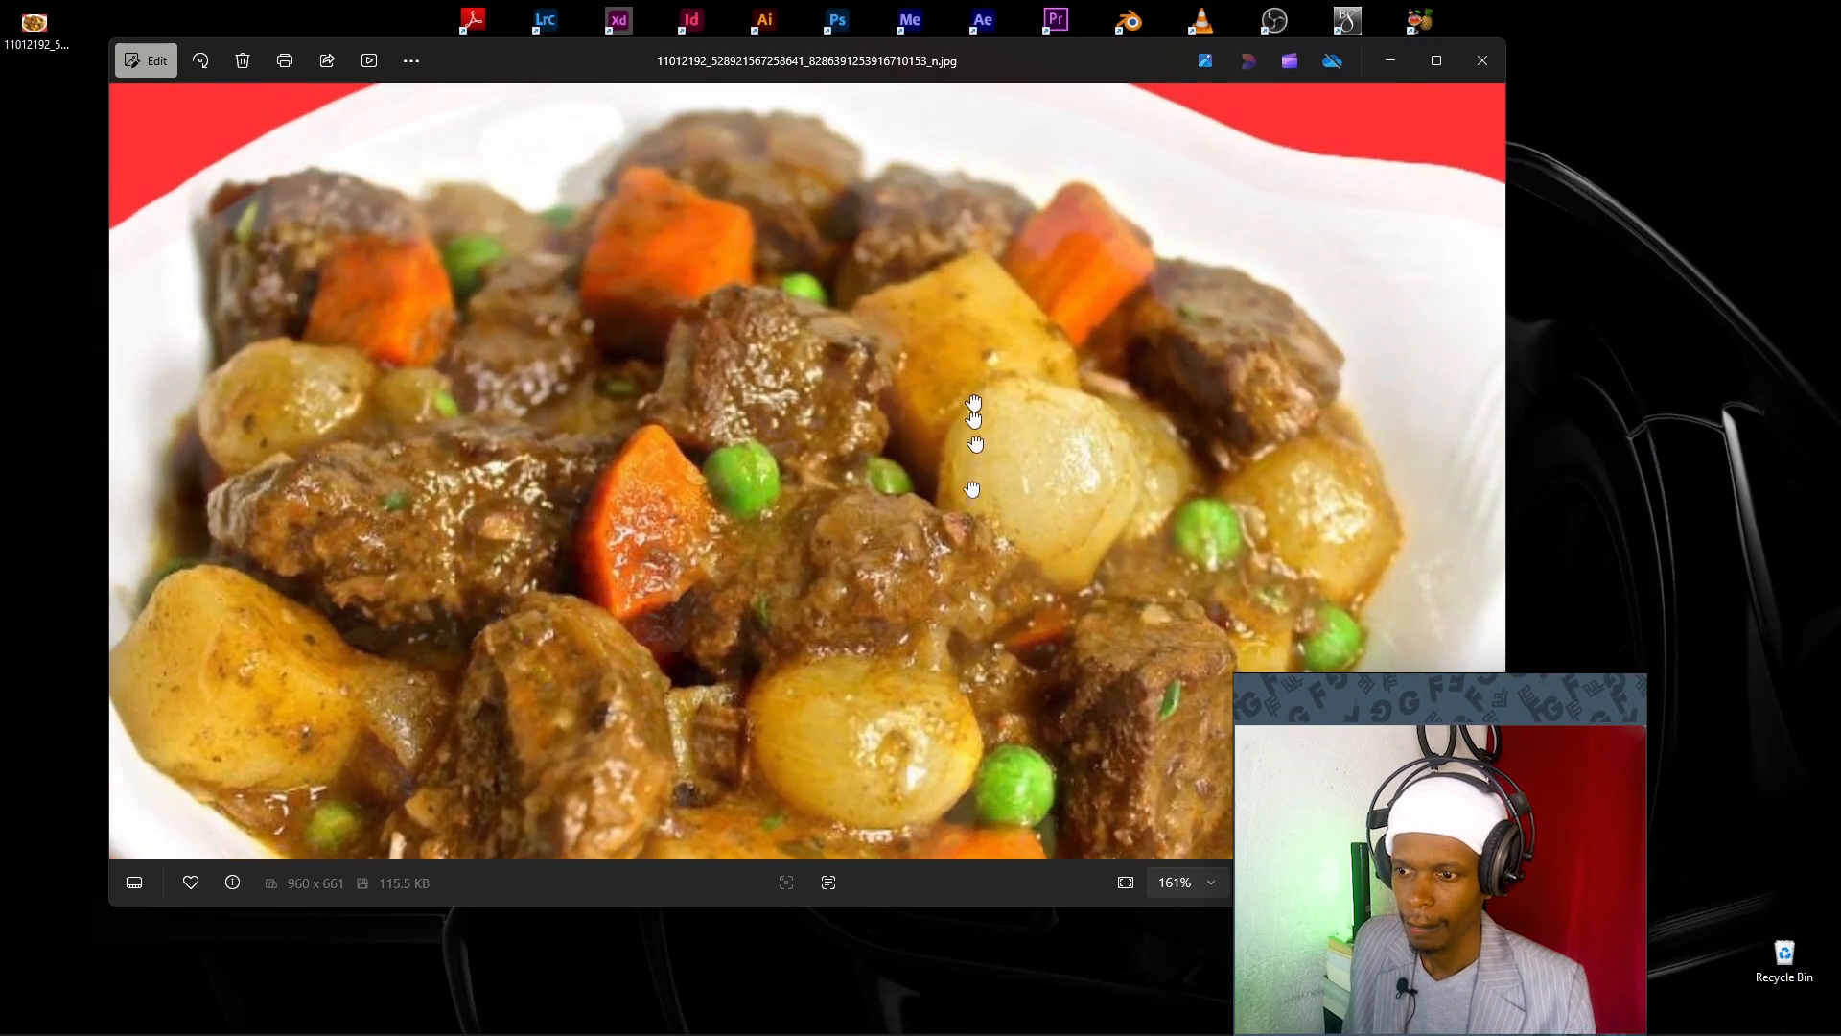
scroll(1190, 335, "down", 2)
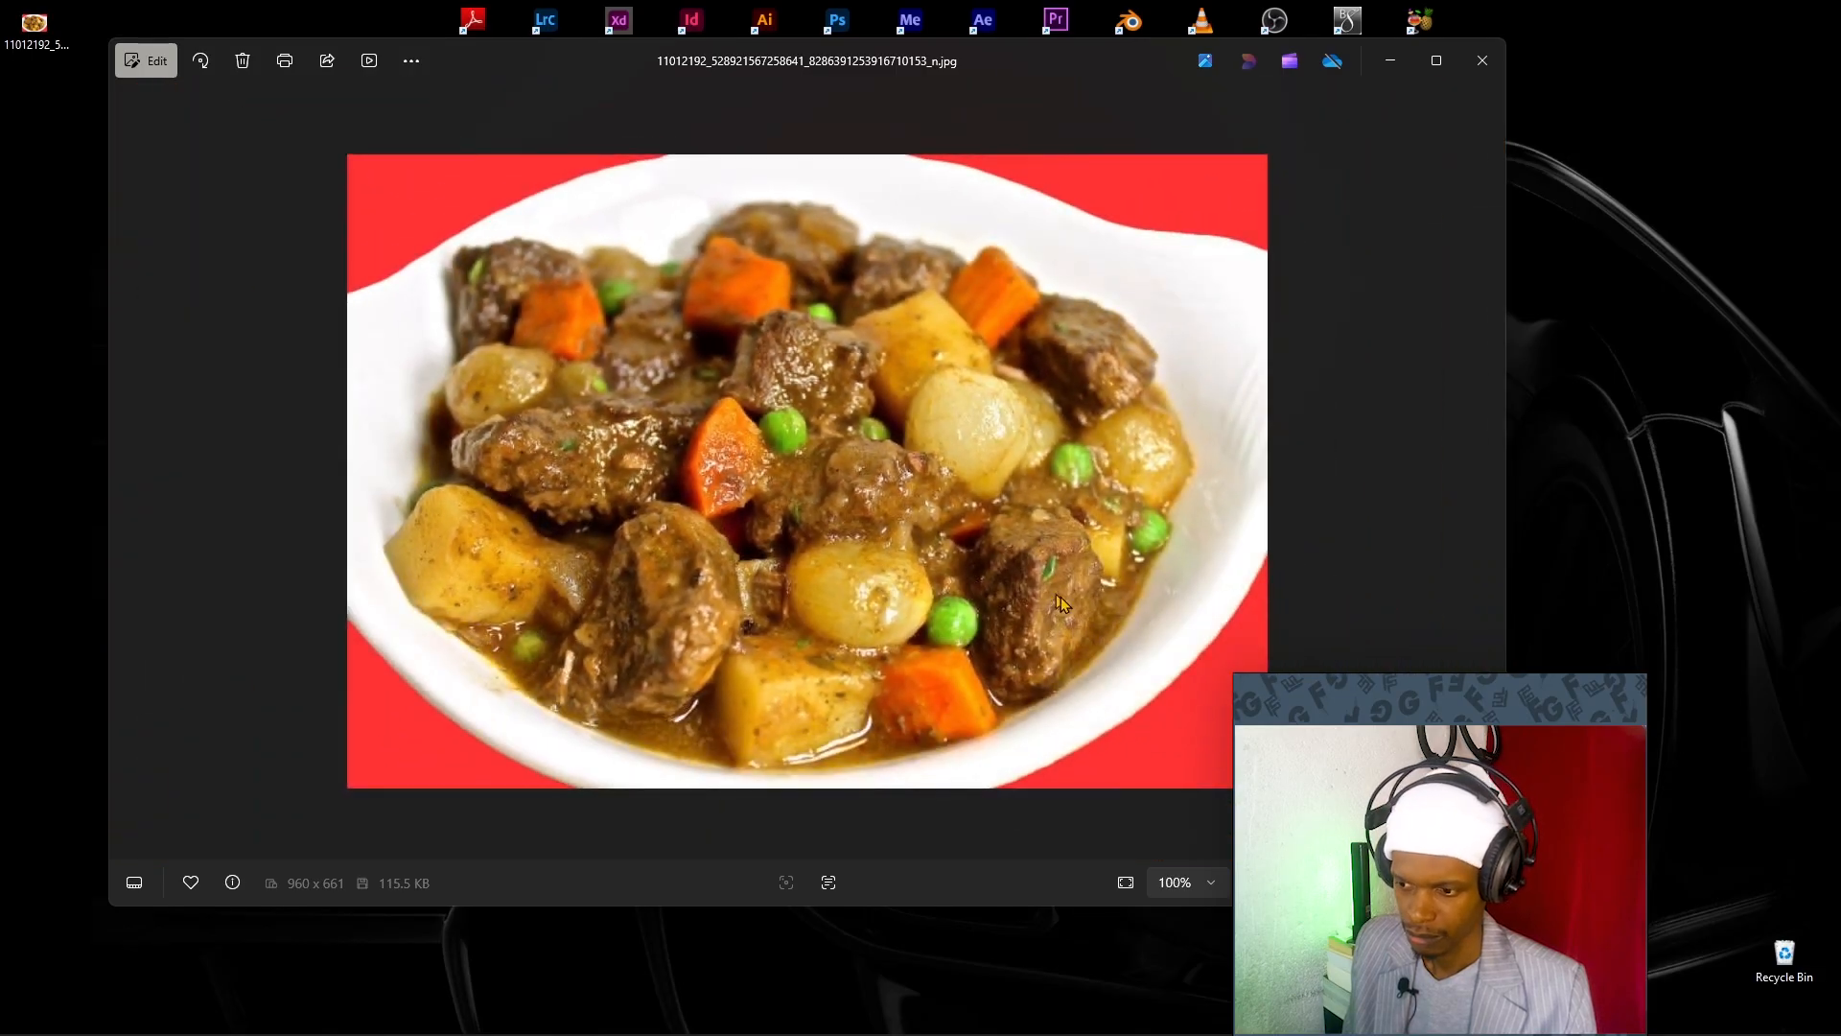
scroll(976, 618, "up", 1)
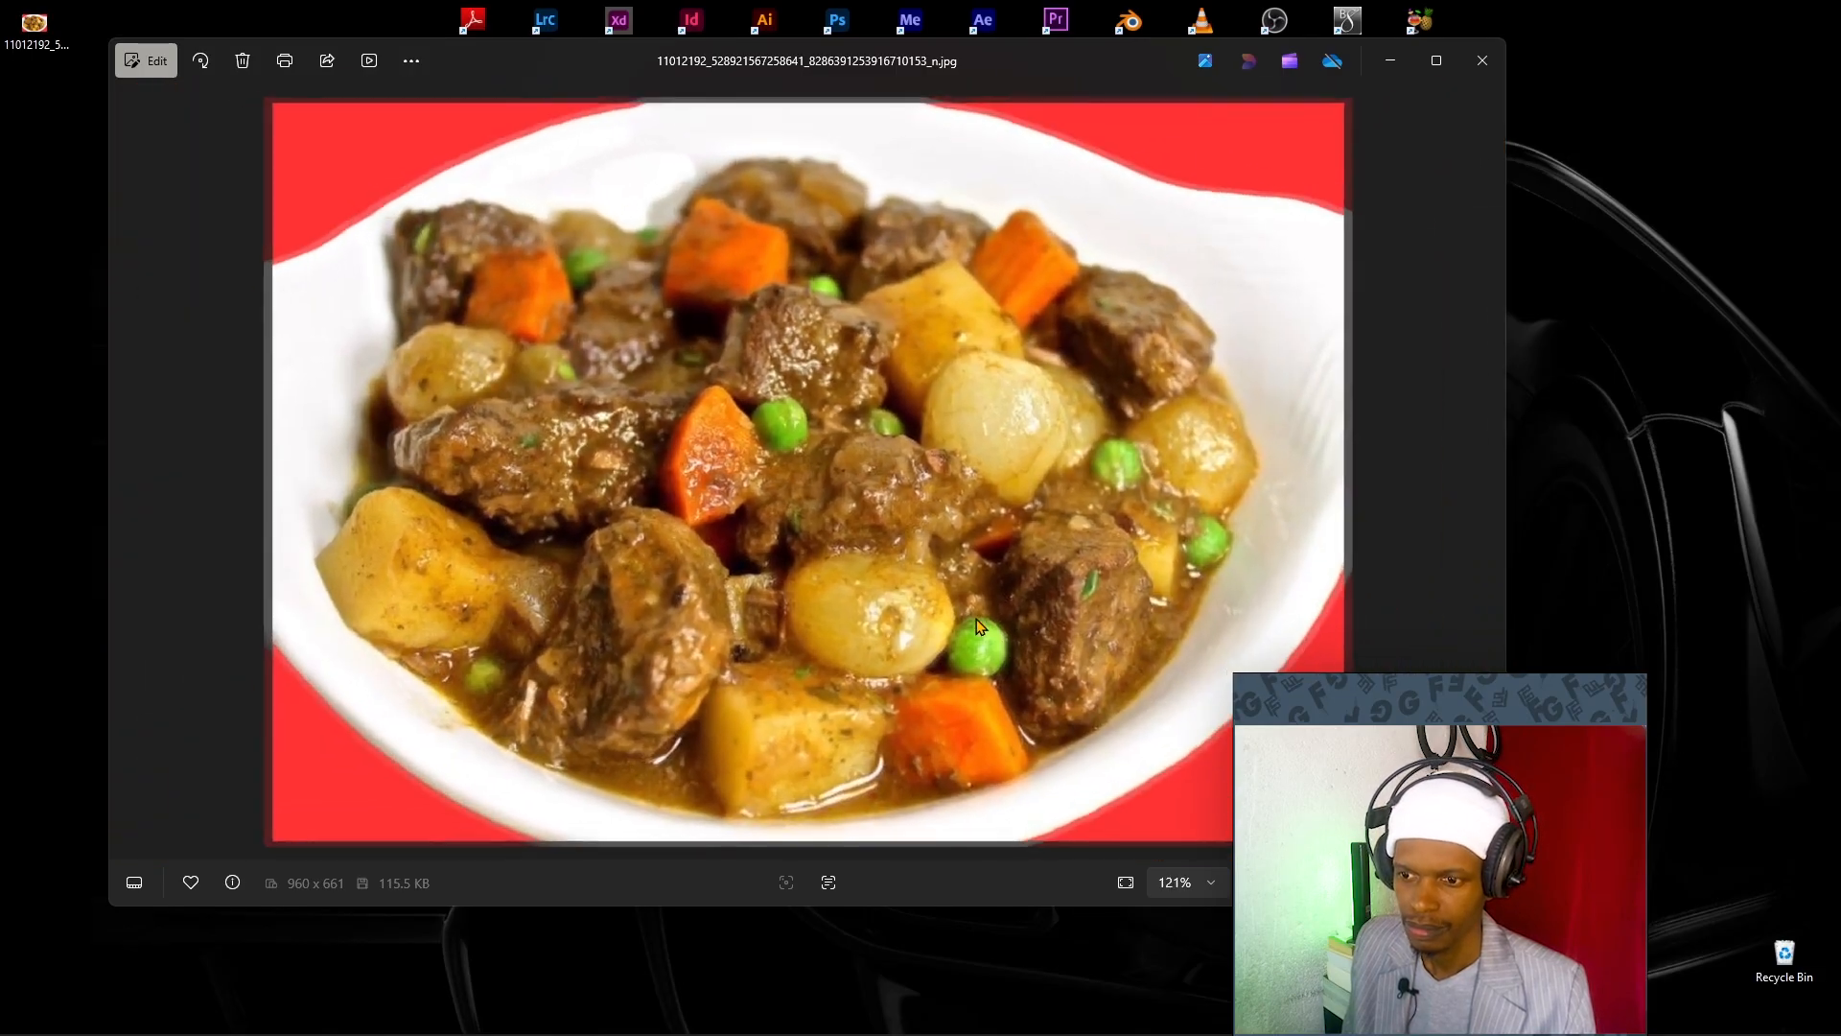